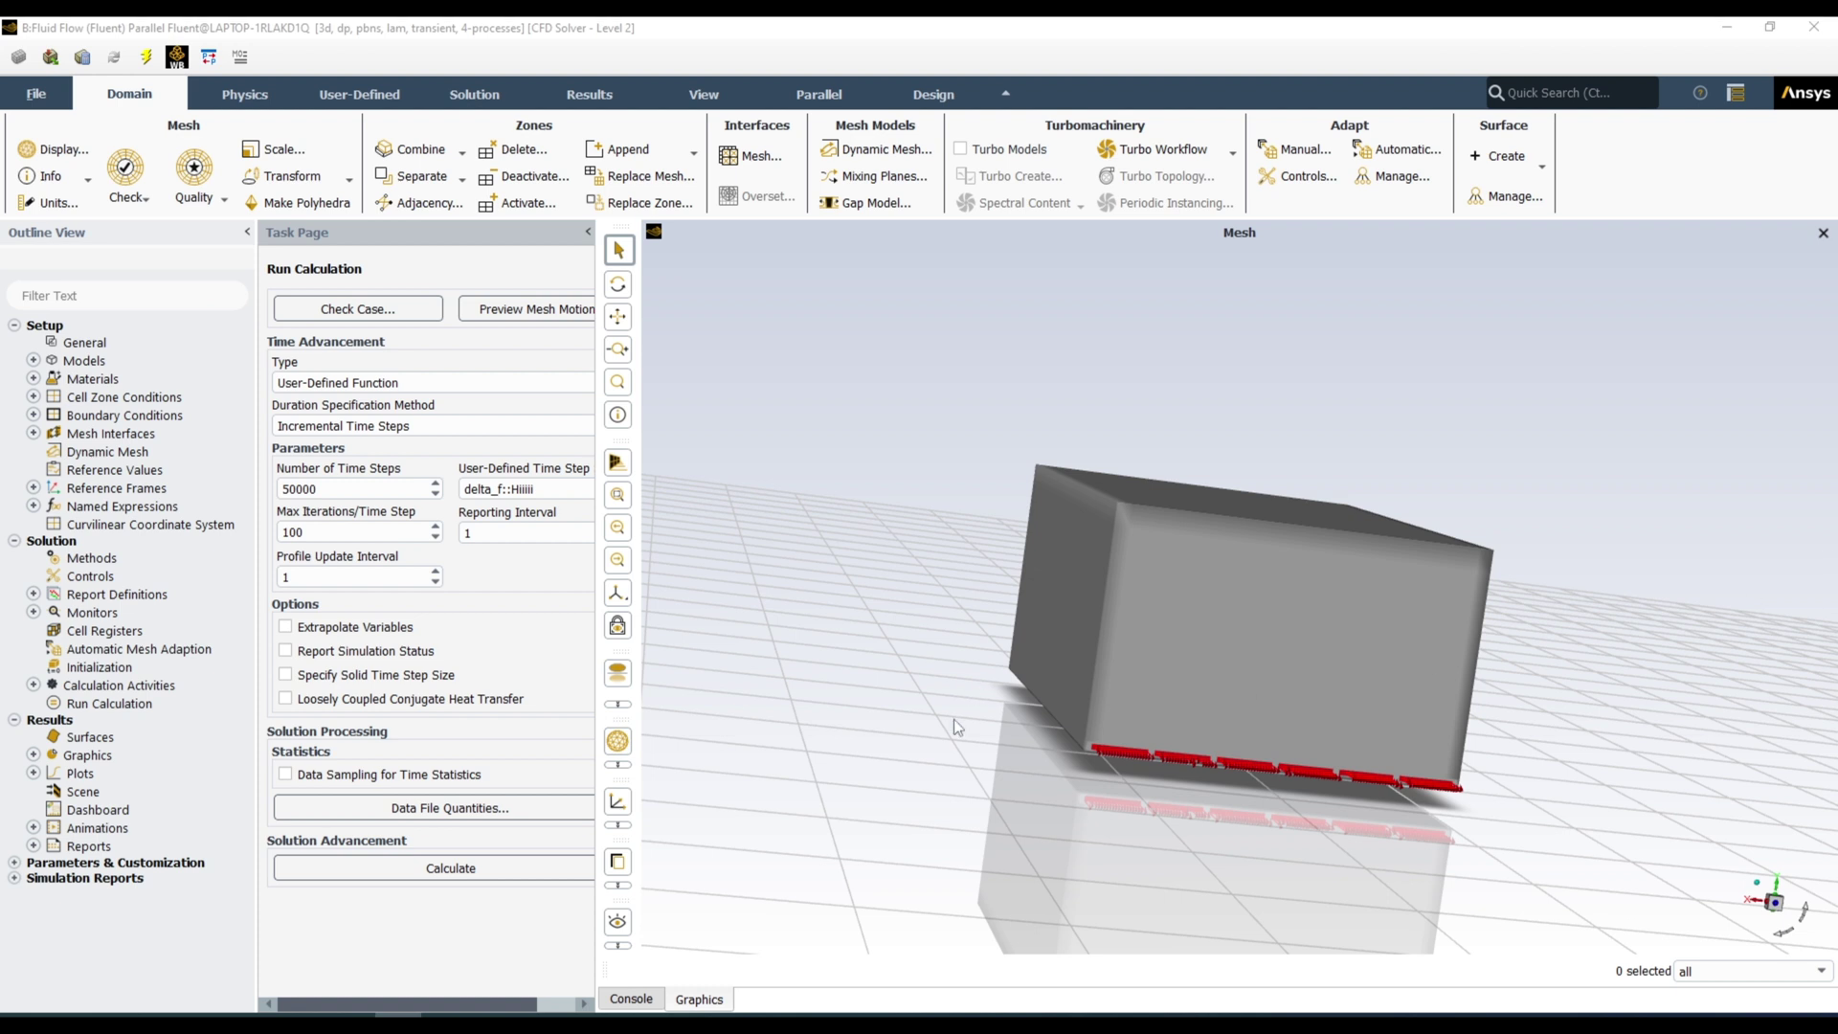
Step: Inspect the complete mesh and list the individual solid zones under Cell Zone Conditions
scroll(1209, 794, down, 4)
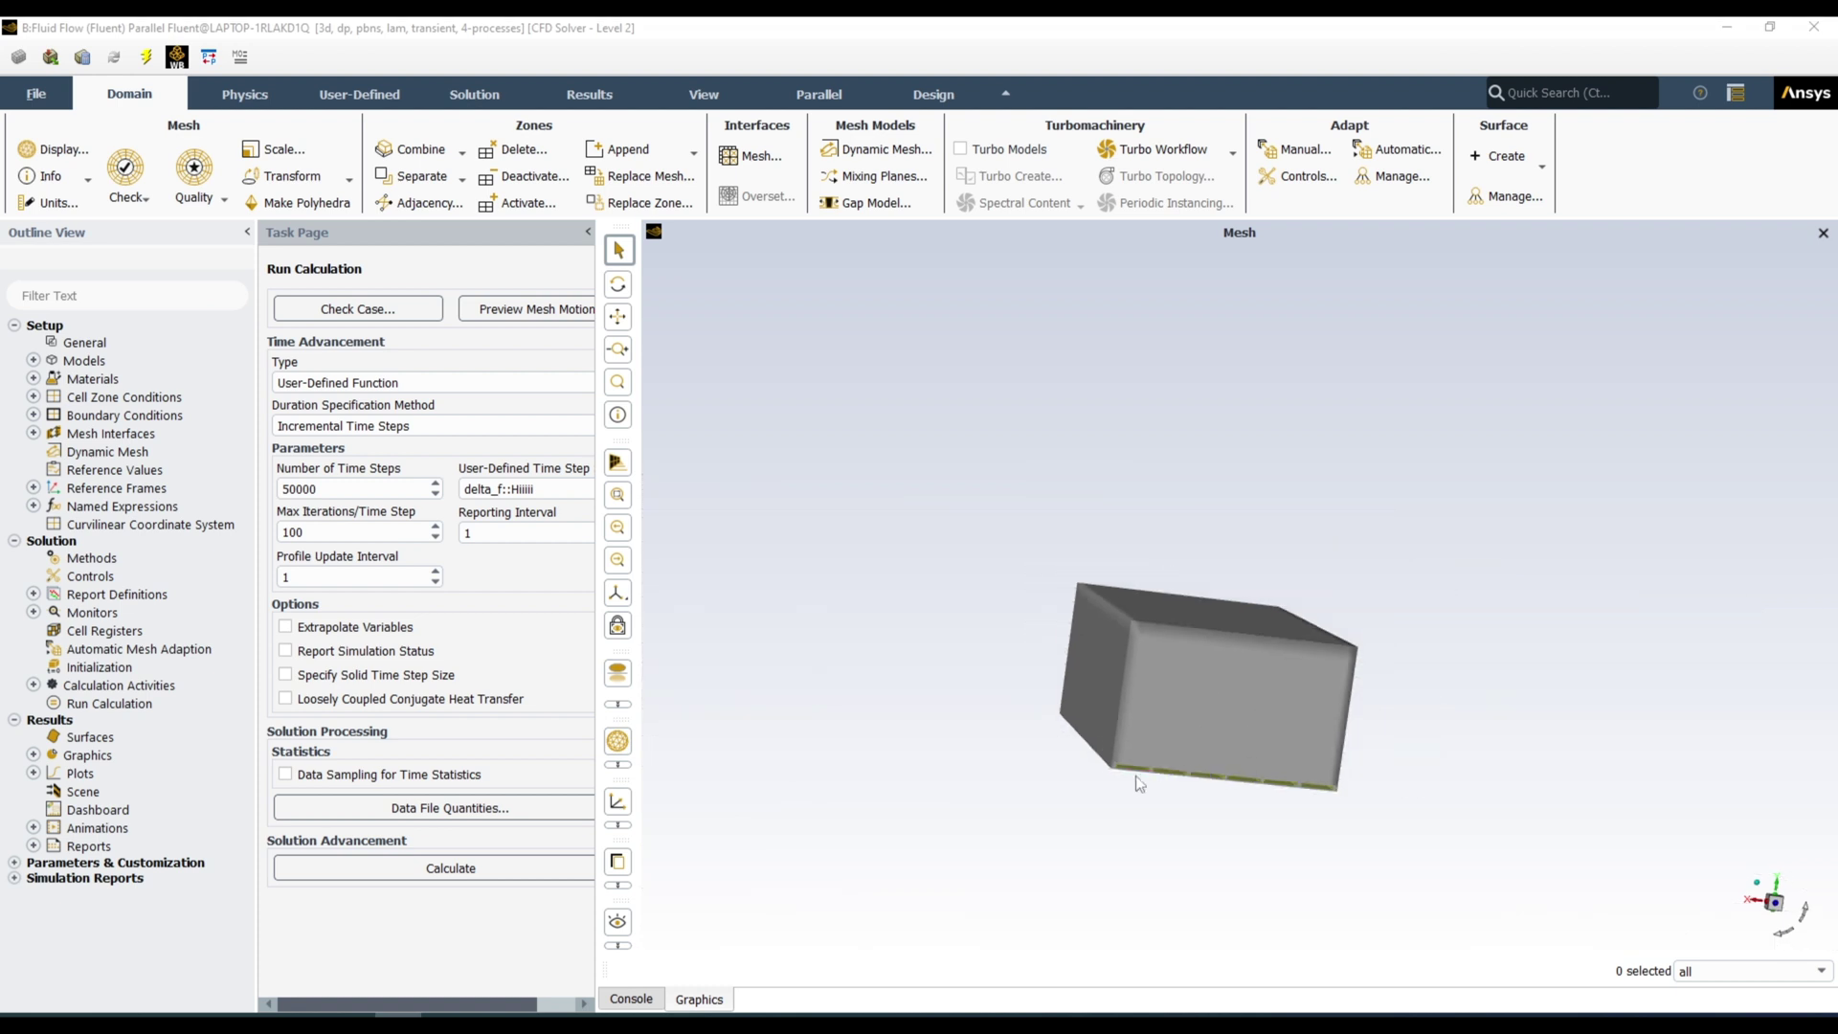
scroll(1217, 760, up, 6)
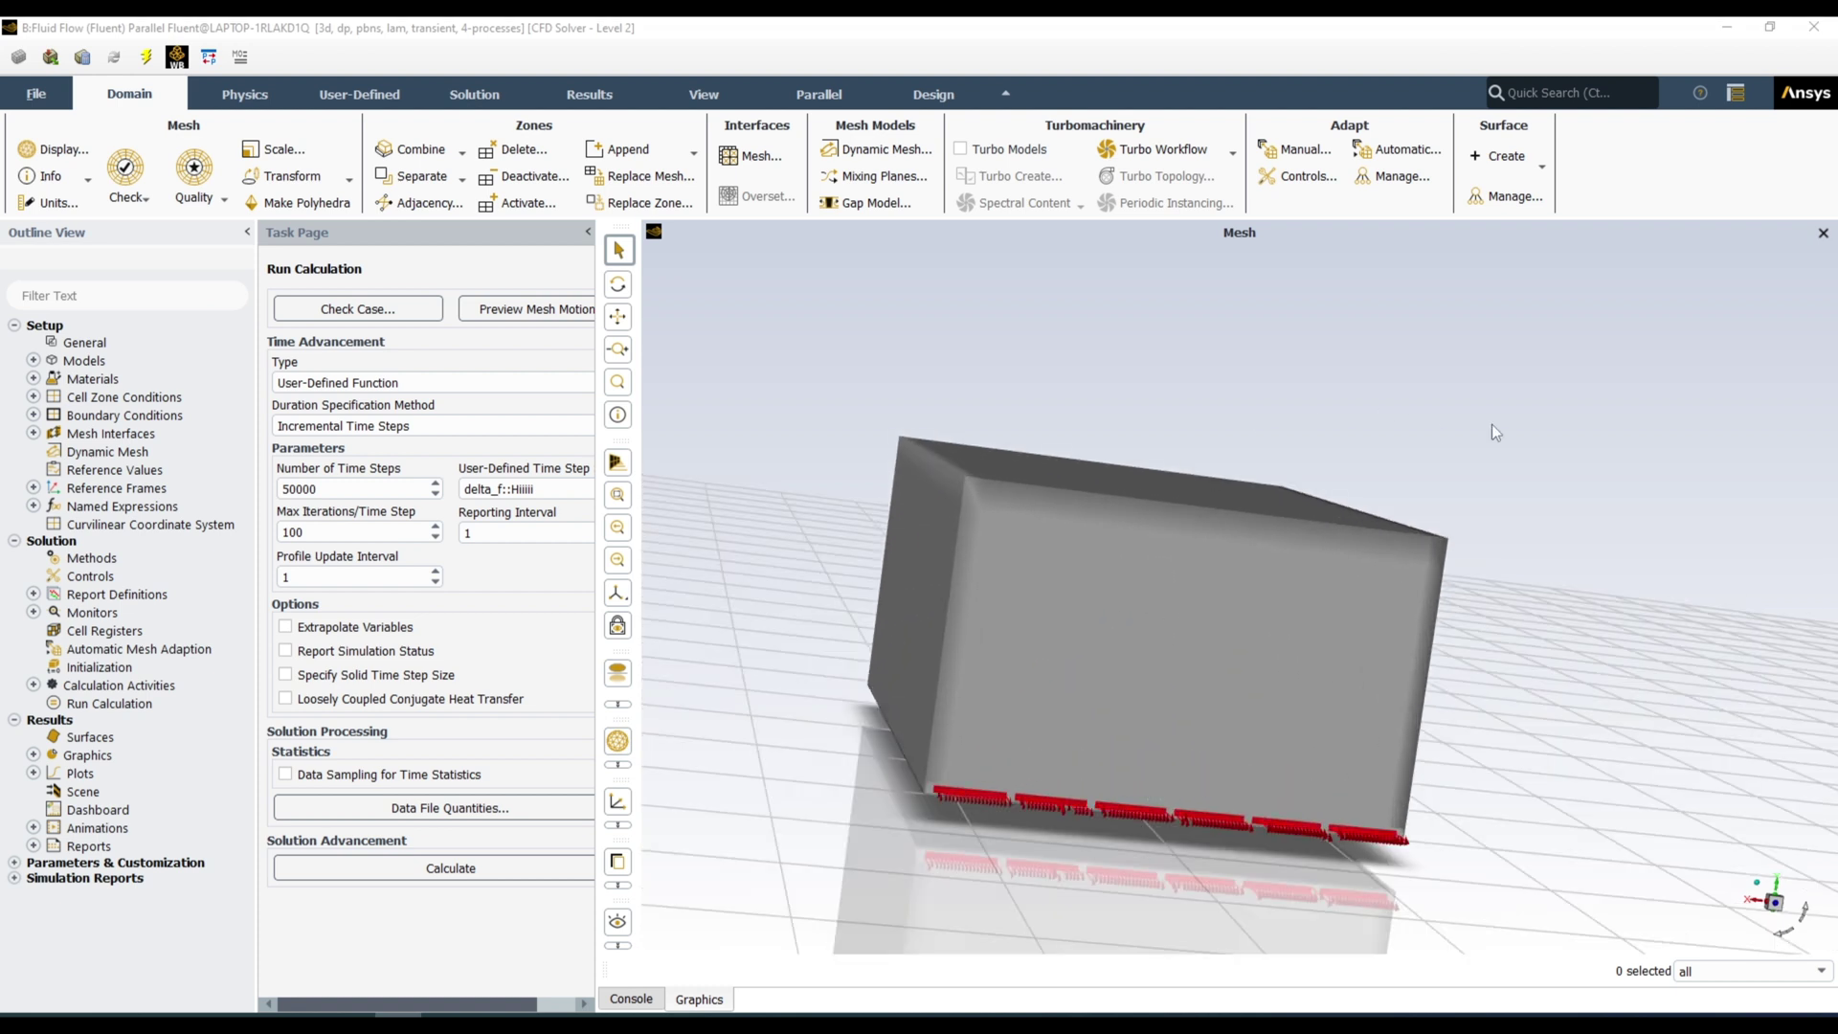
drag(1491, 423, 1267, 677)
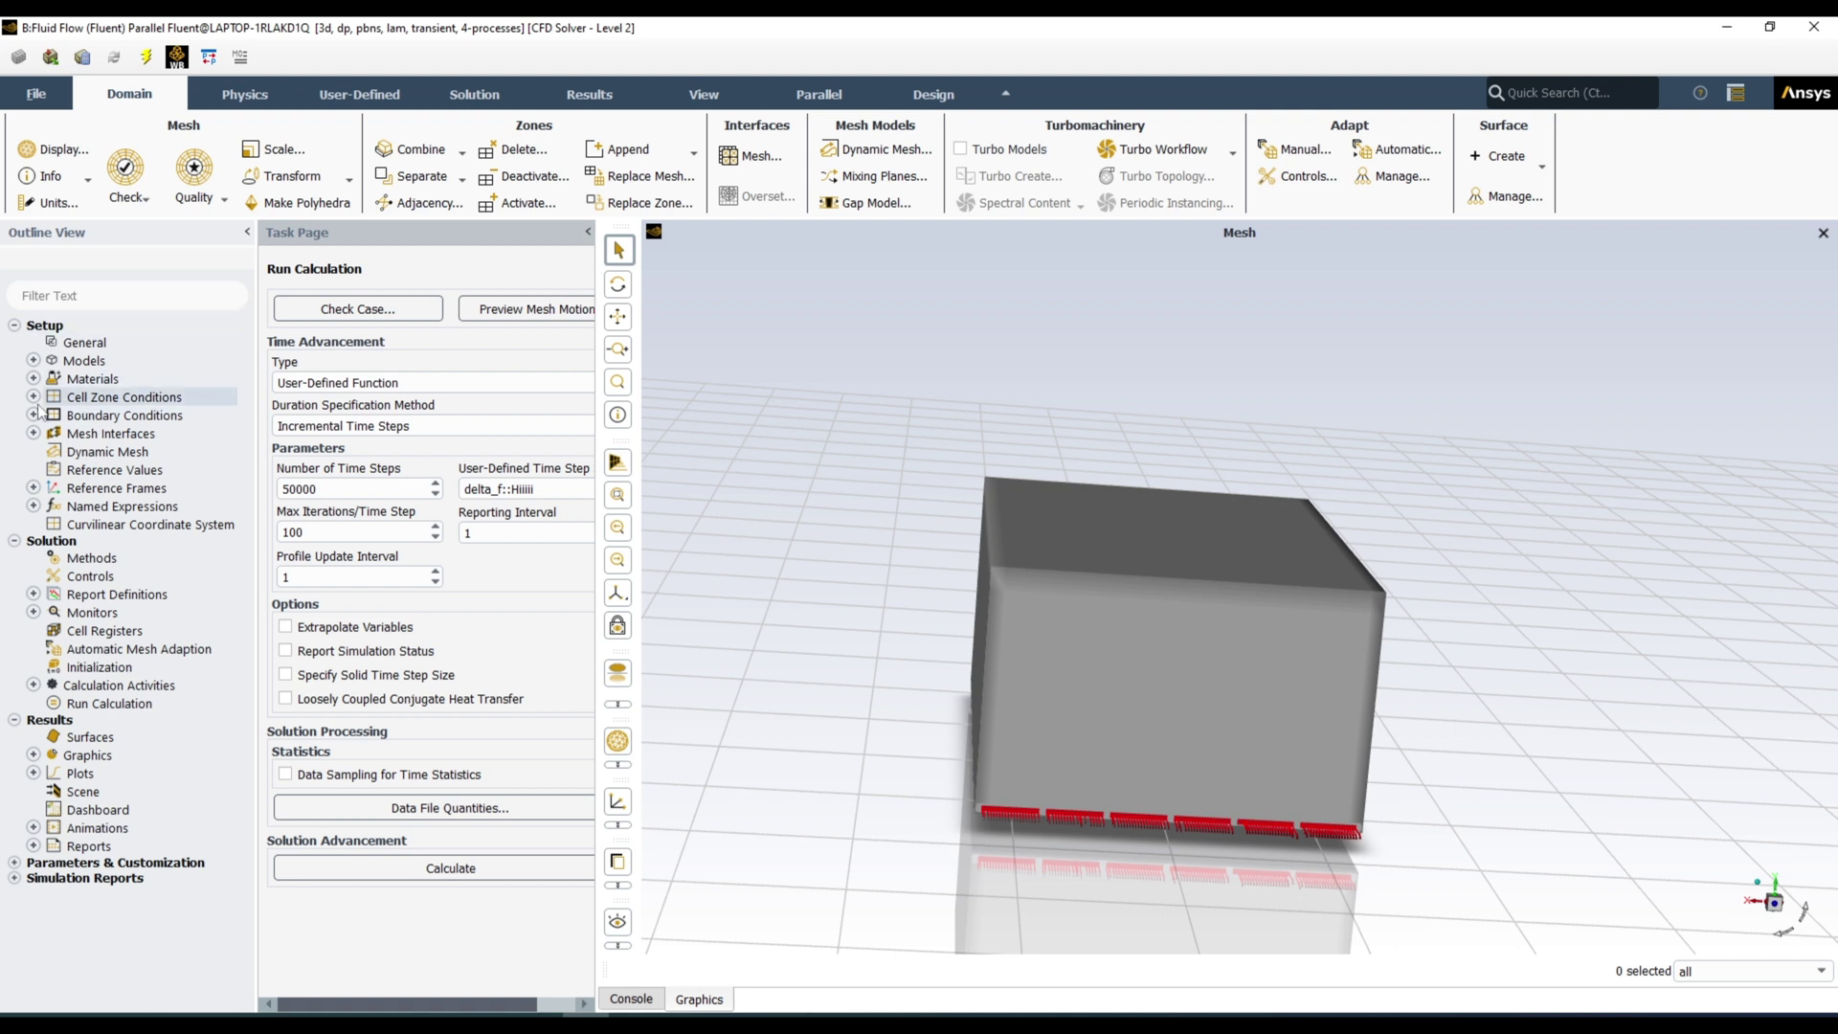
click(33, 397)
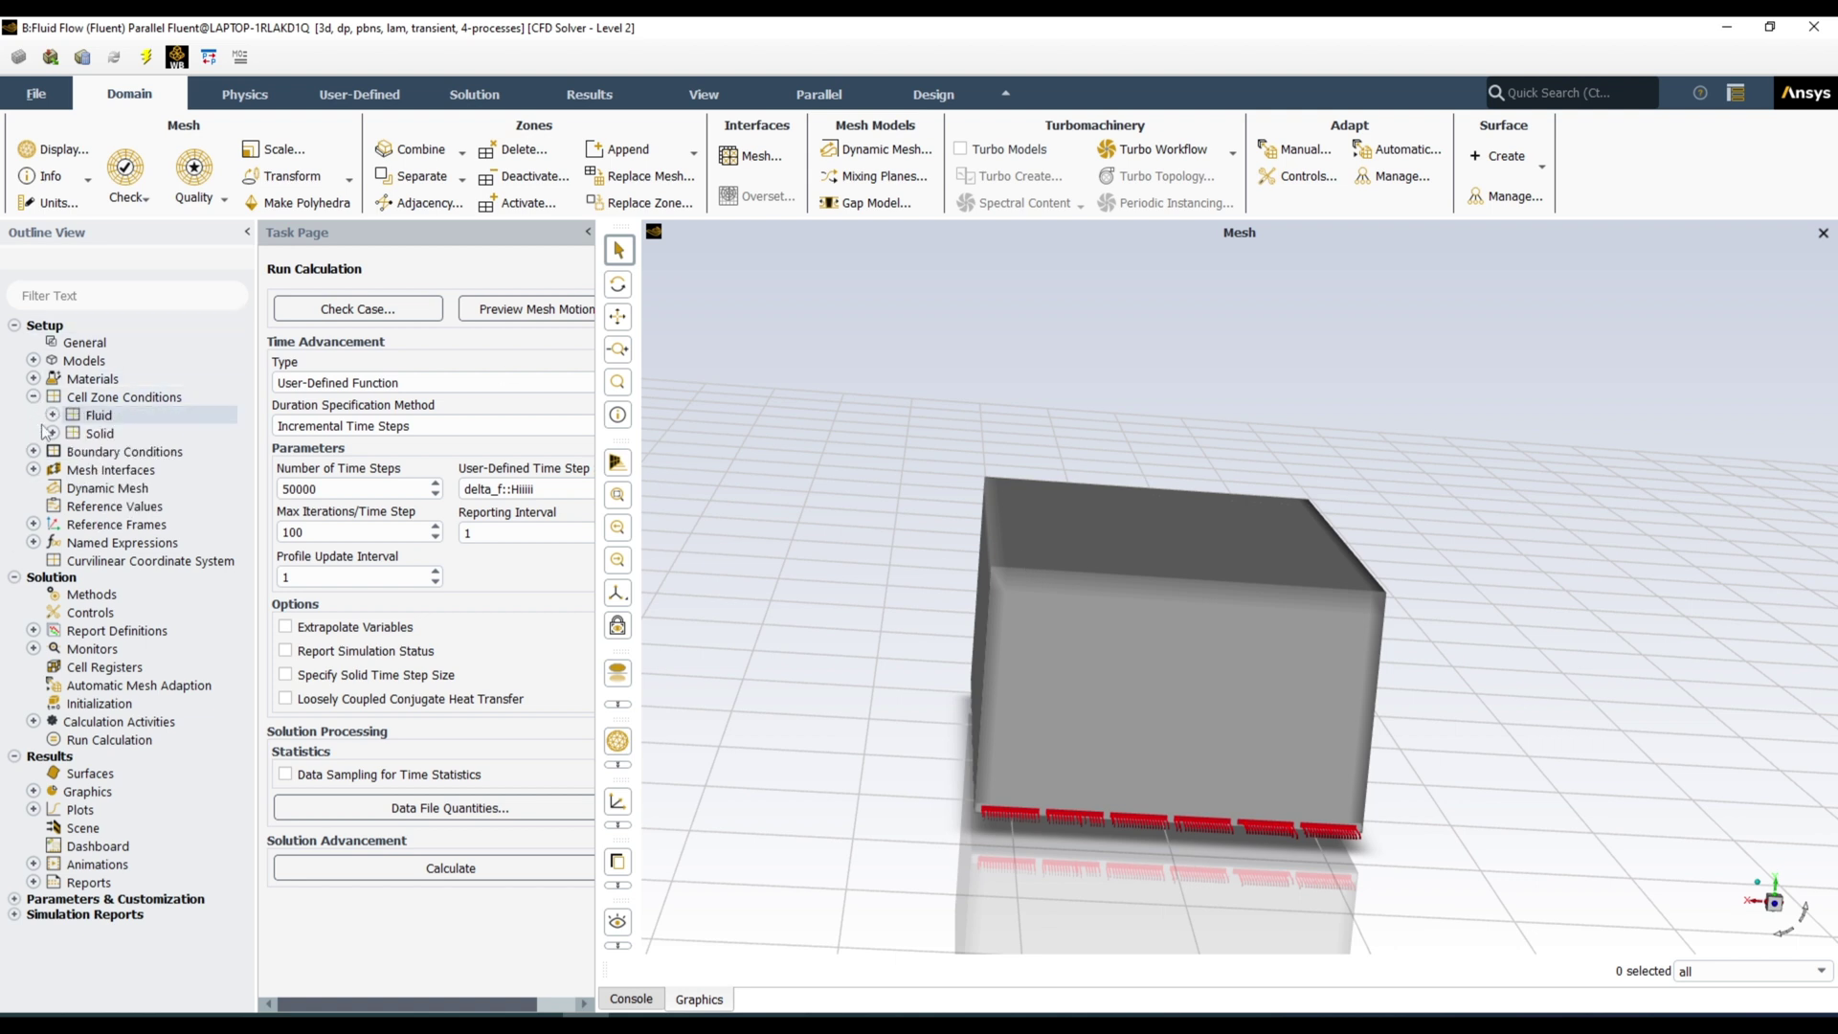
click(52, 432)
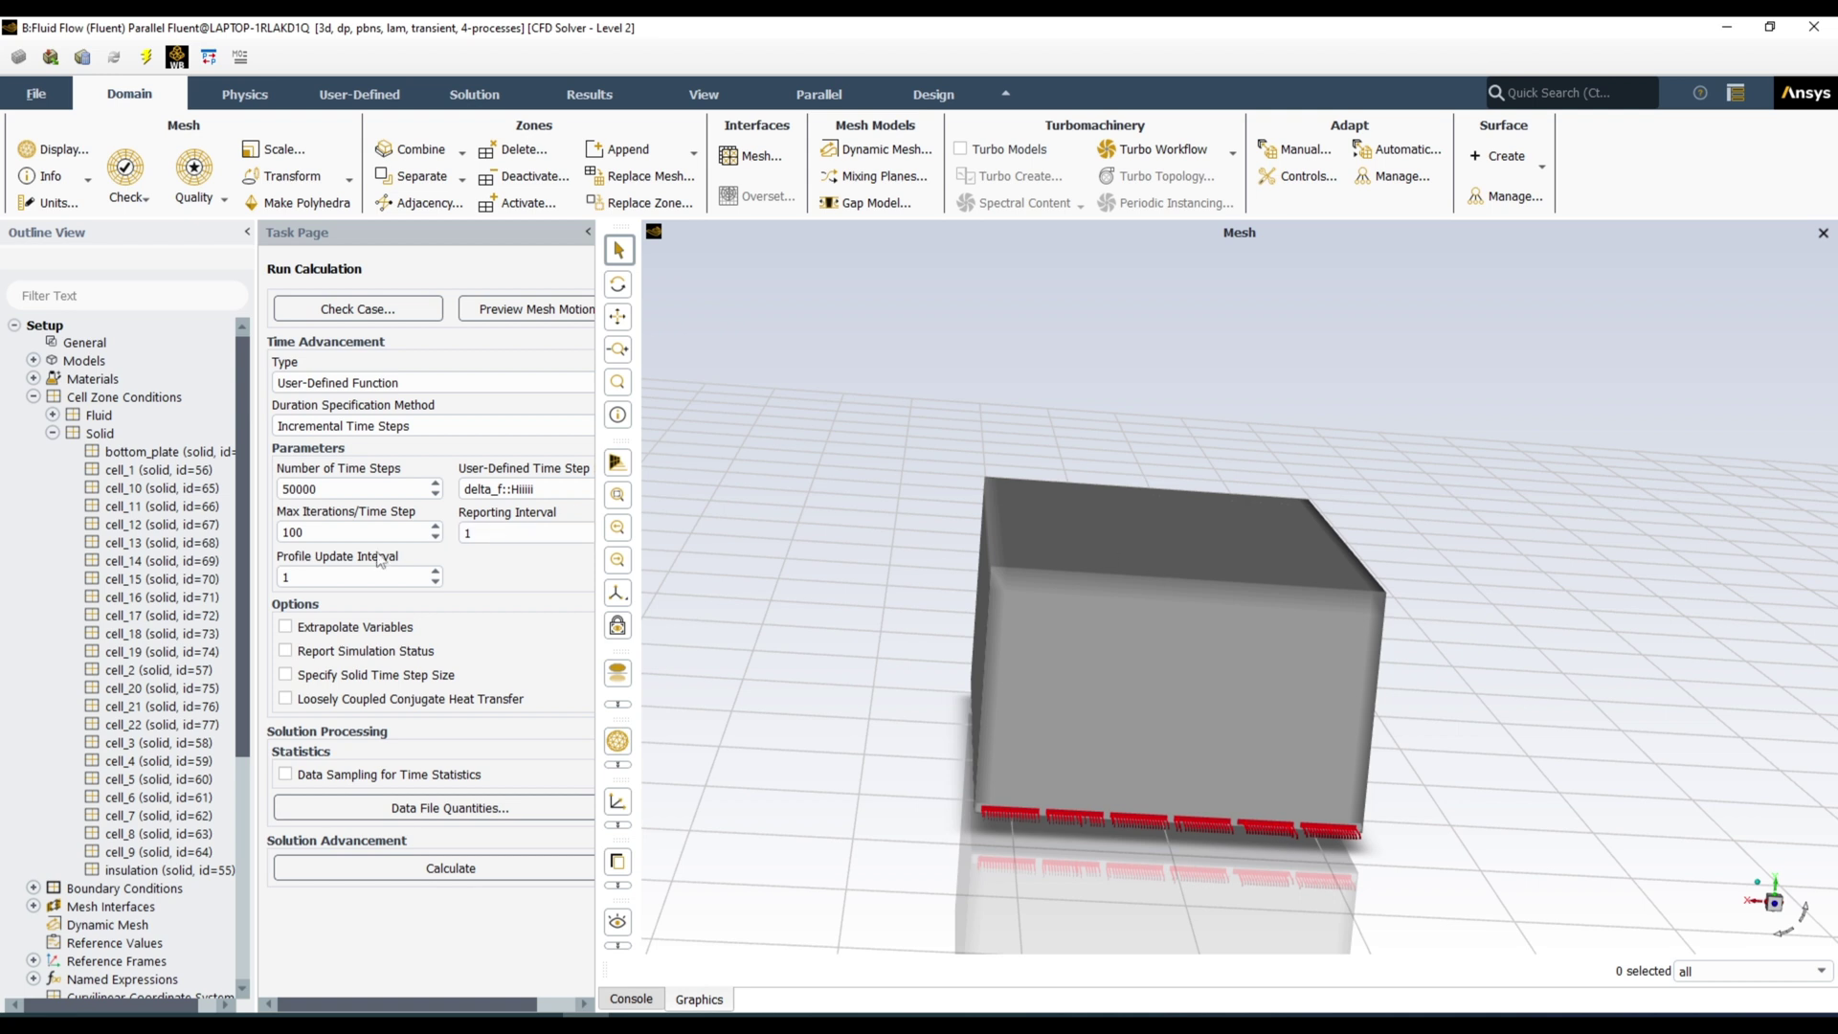
click(148, 470)
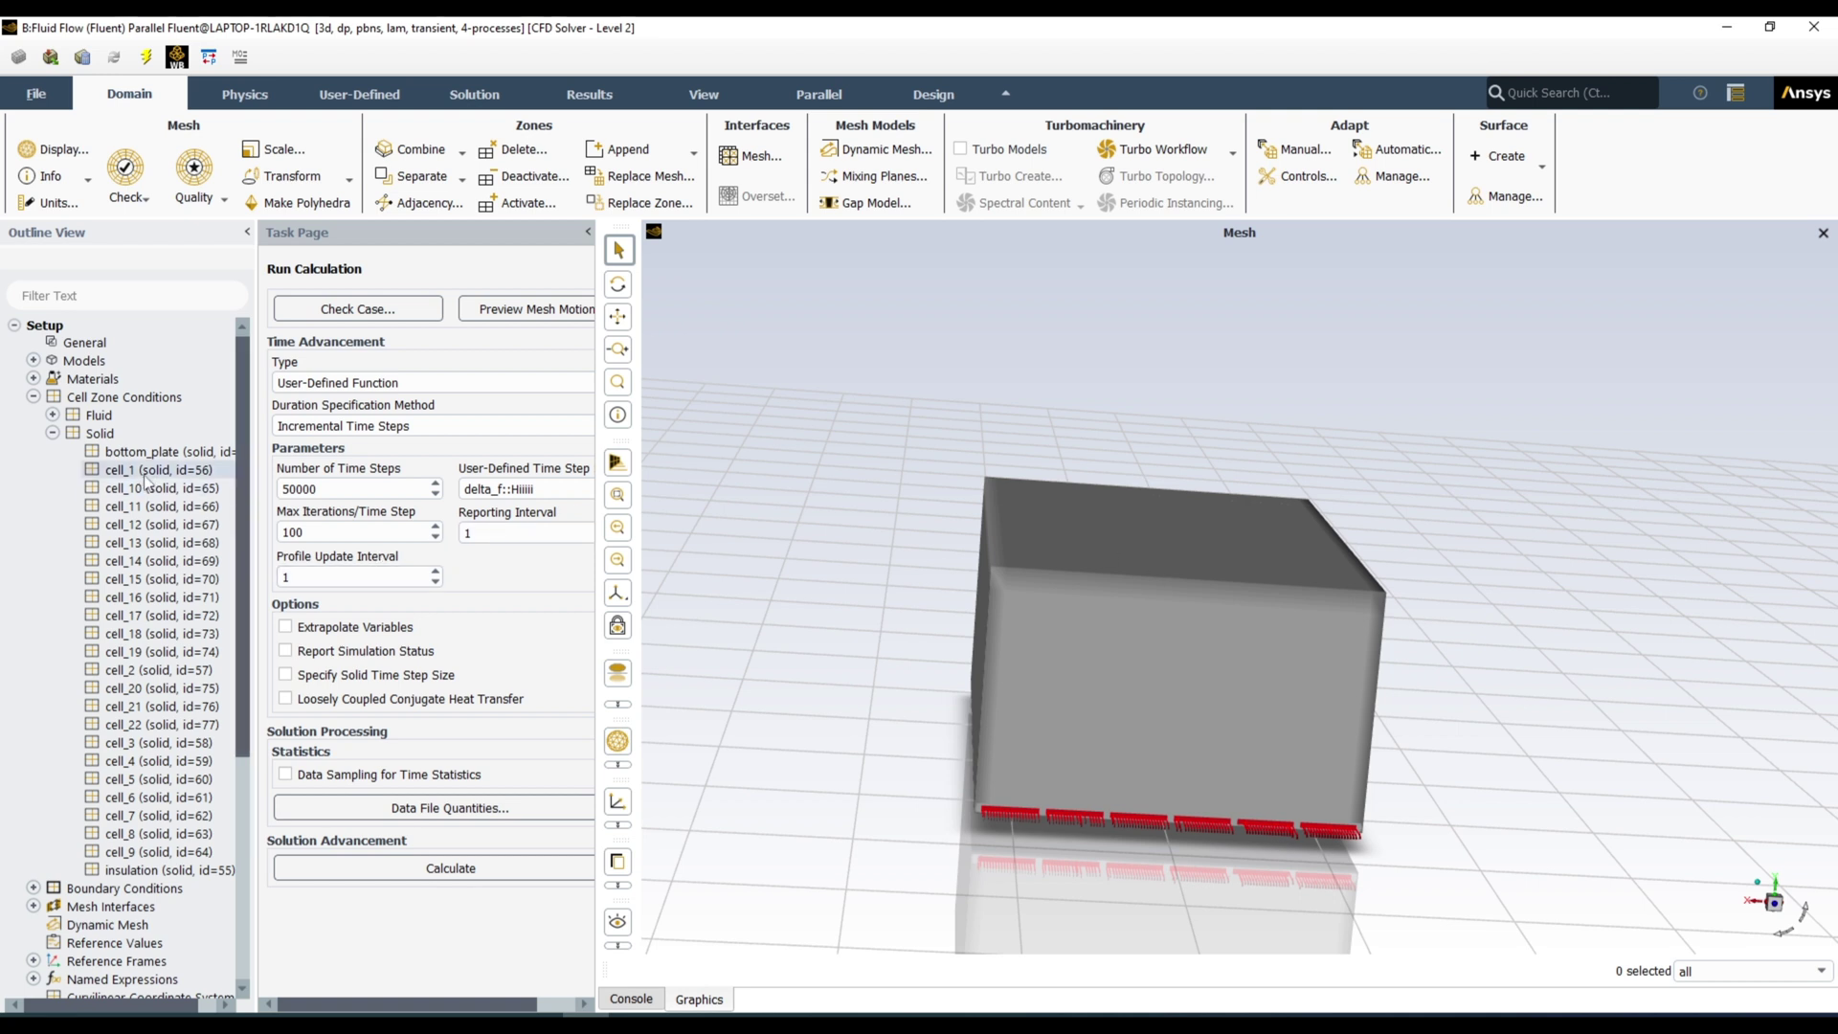
ctrl+click(177, 853)
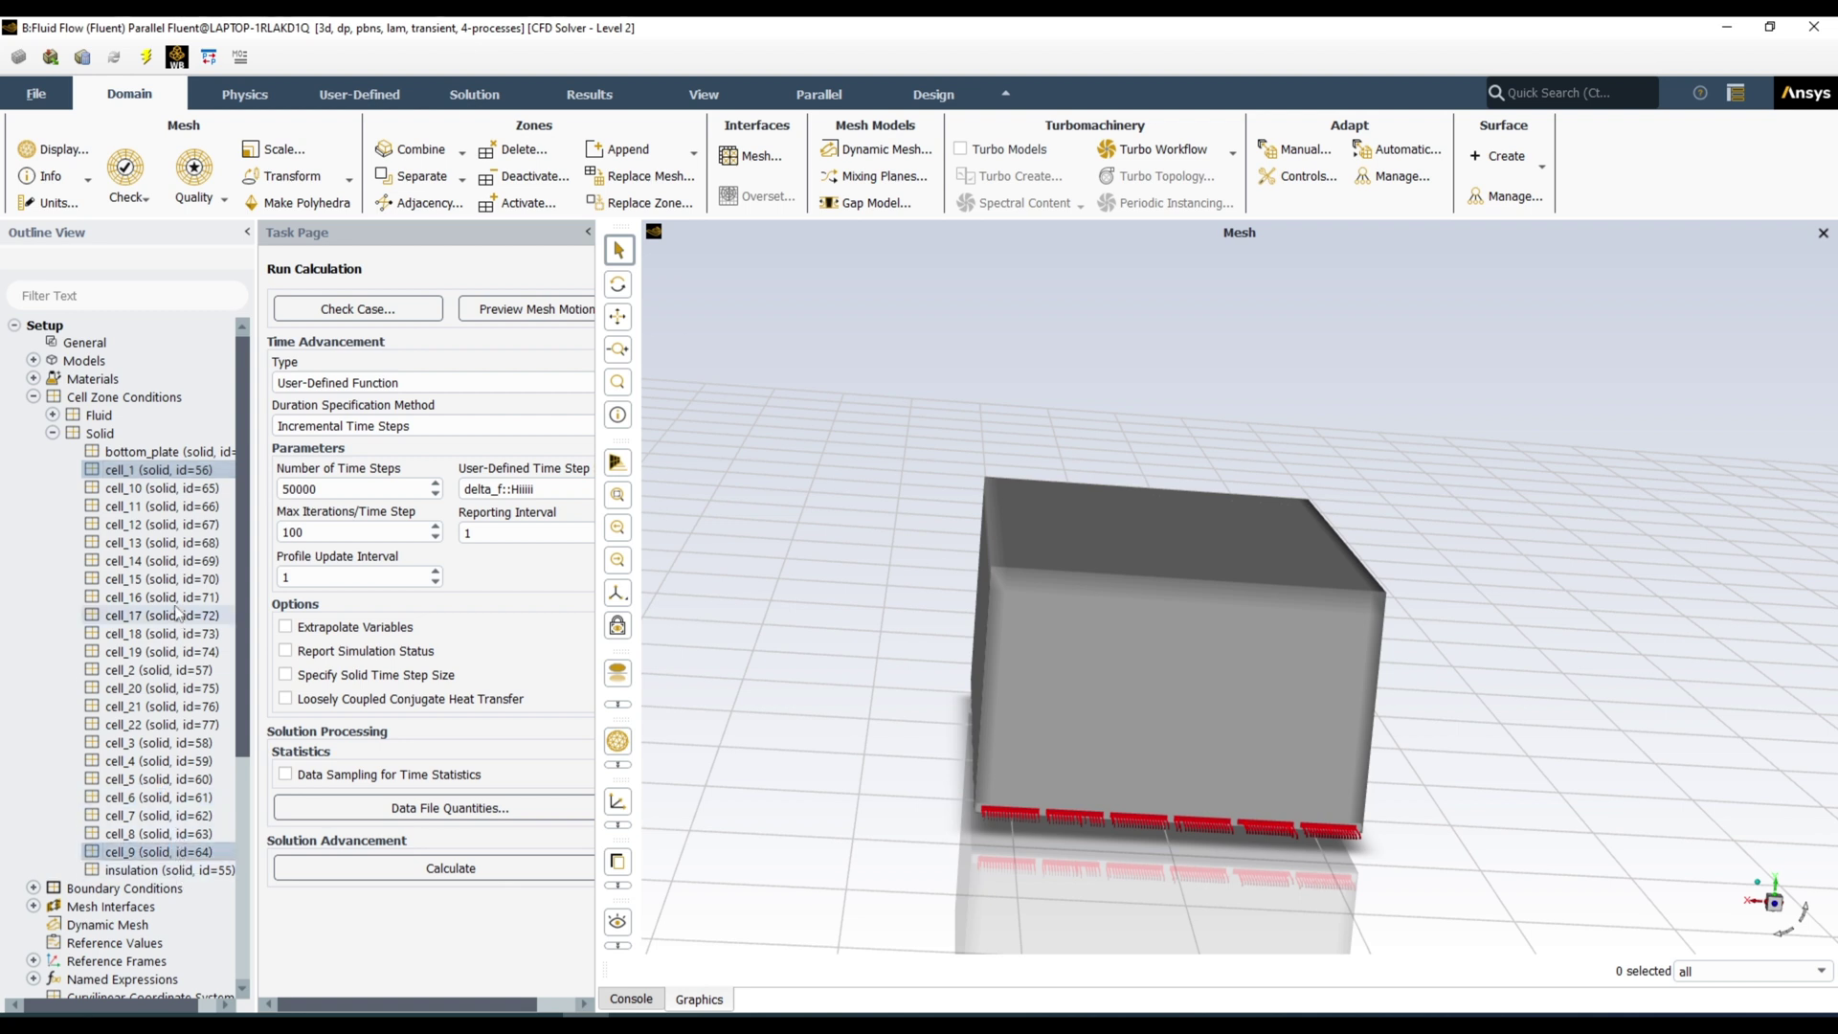
click(143, 470)
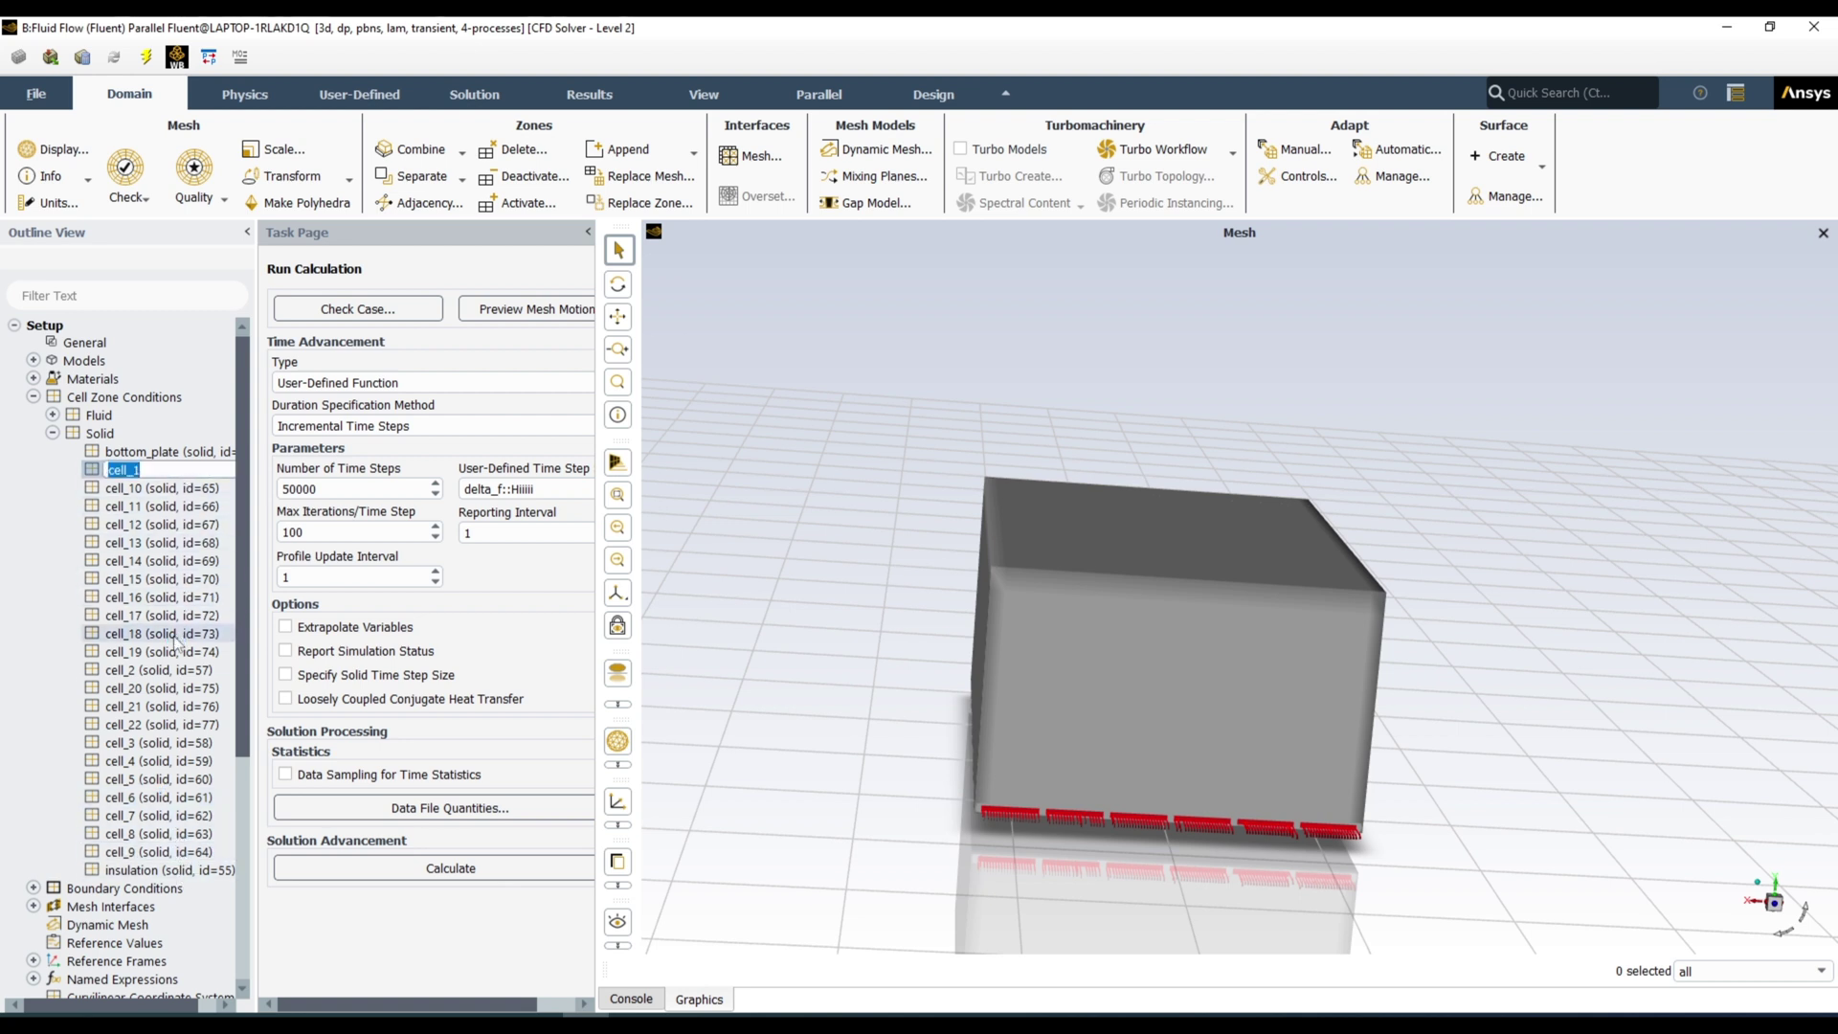
click(131, 470)
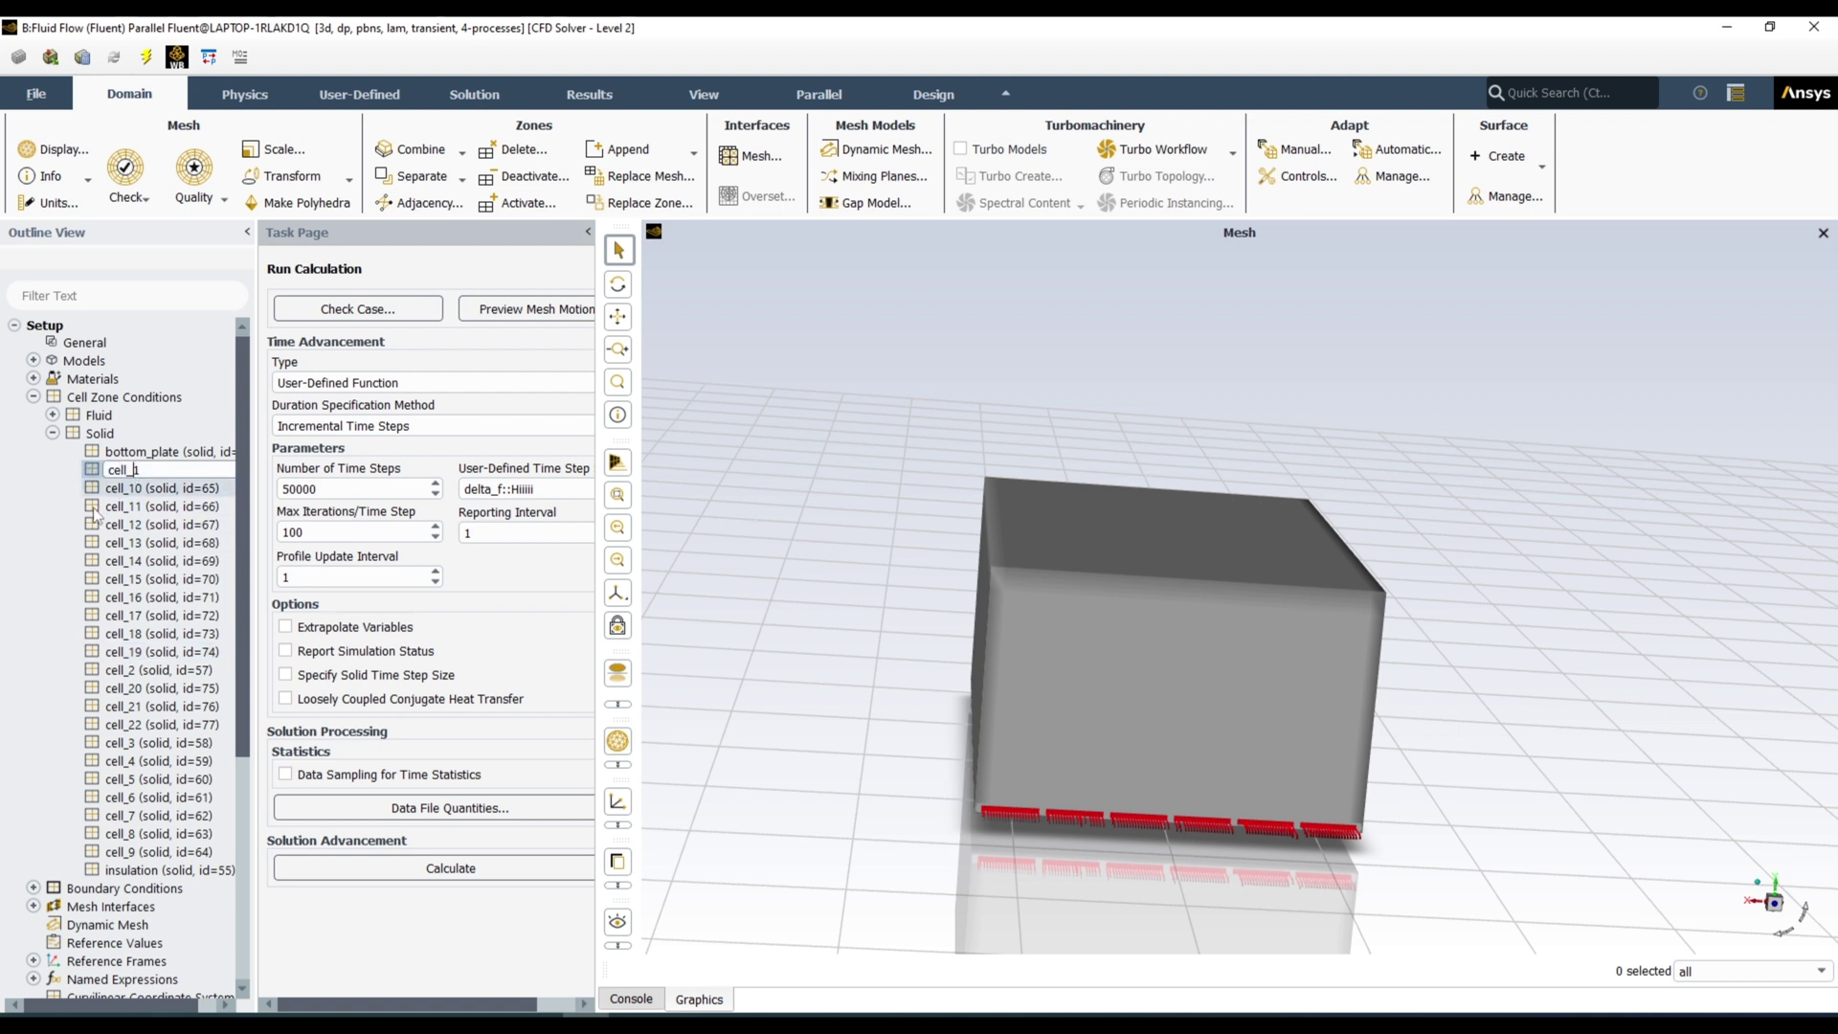
key(Return)
Step: Display only the consecutive solid zones listed from cell_1 through cell_18 in the graphics window
click(131, 470)
shift+click(151, 631)
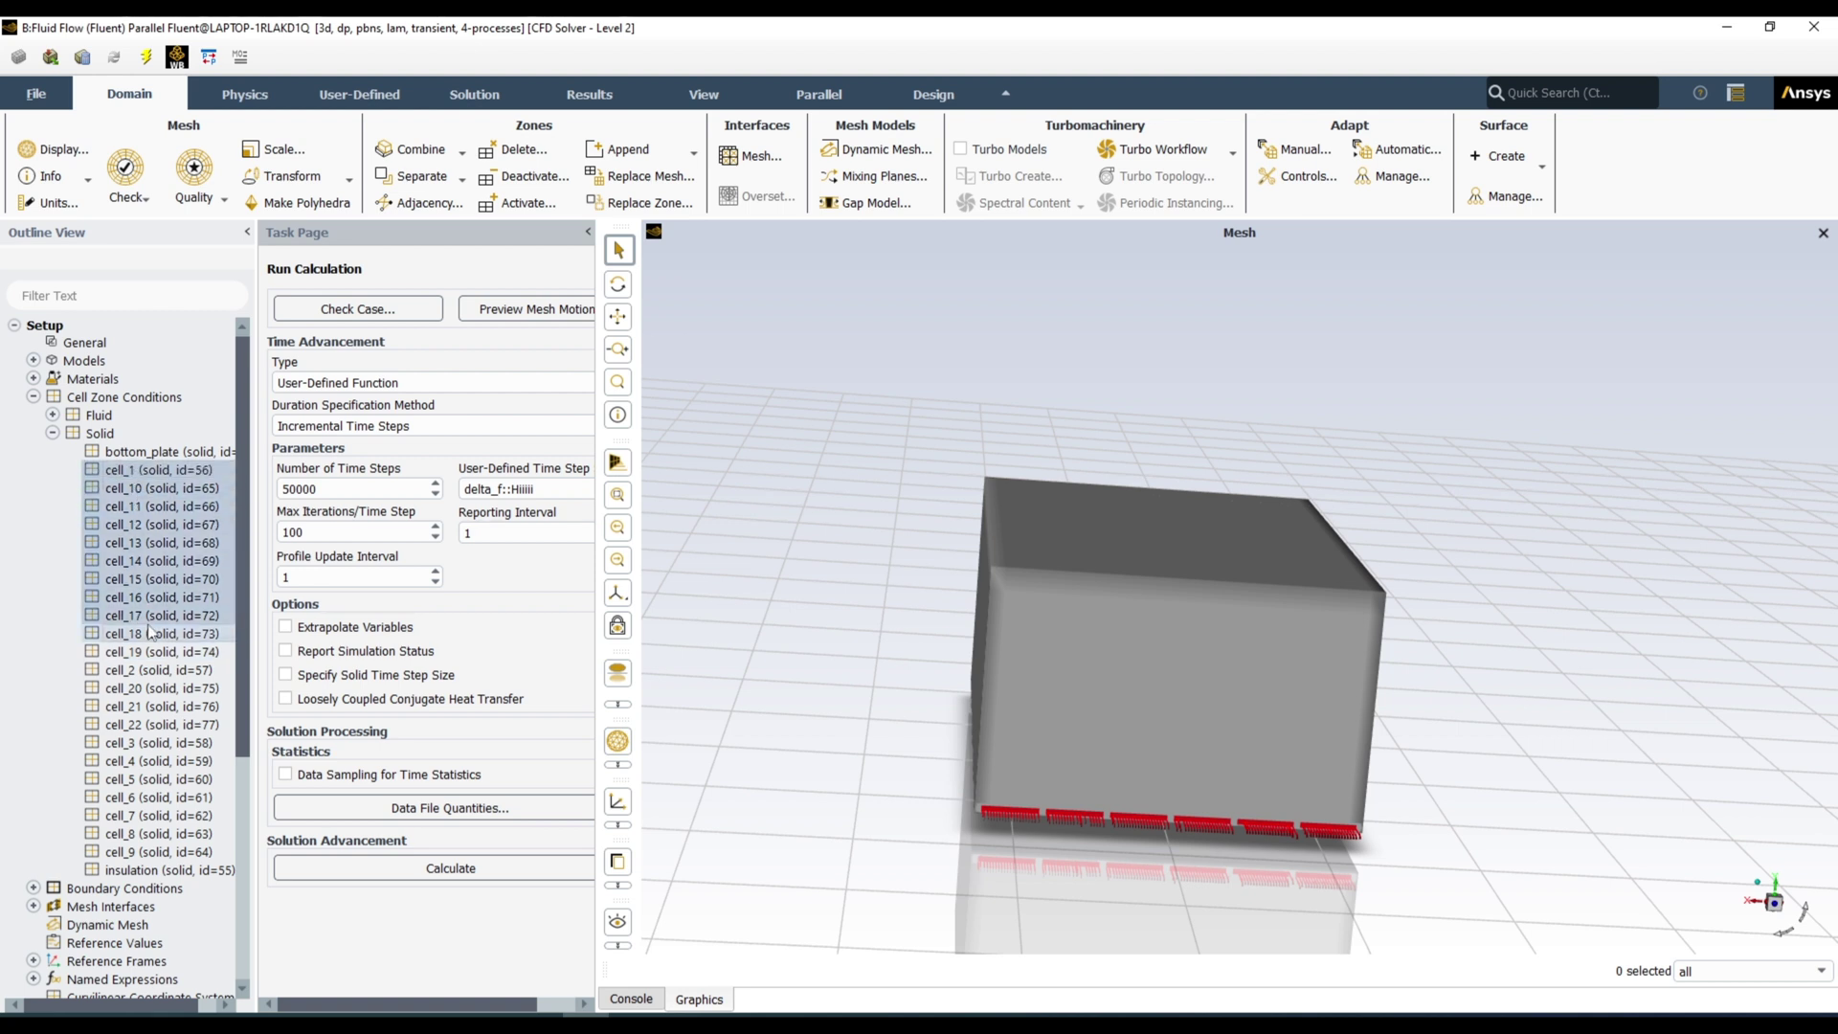
right_click(151, 632)
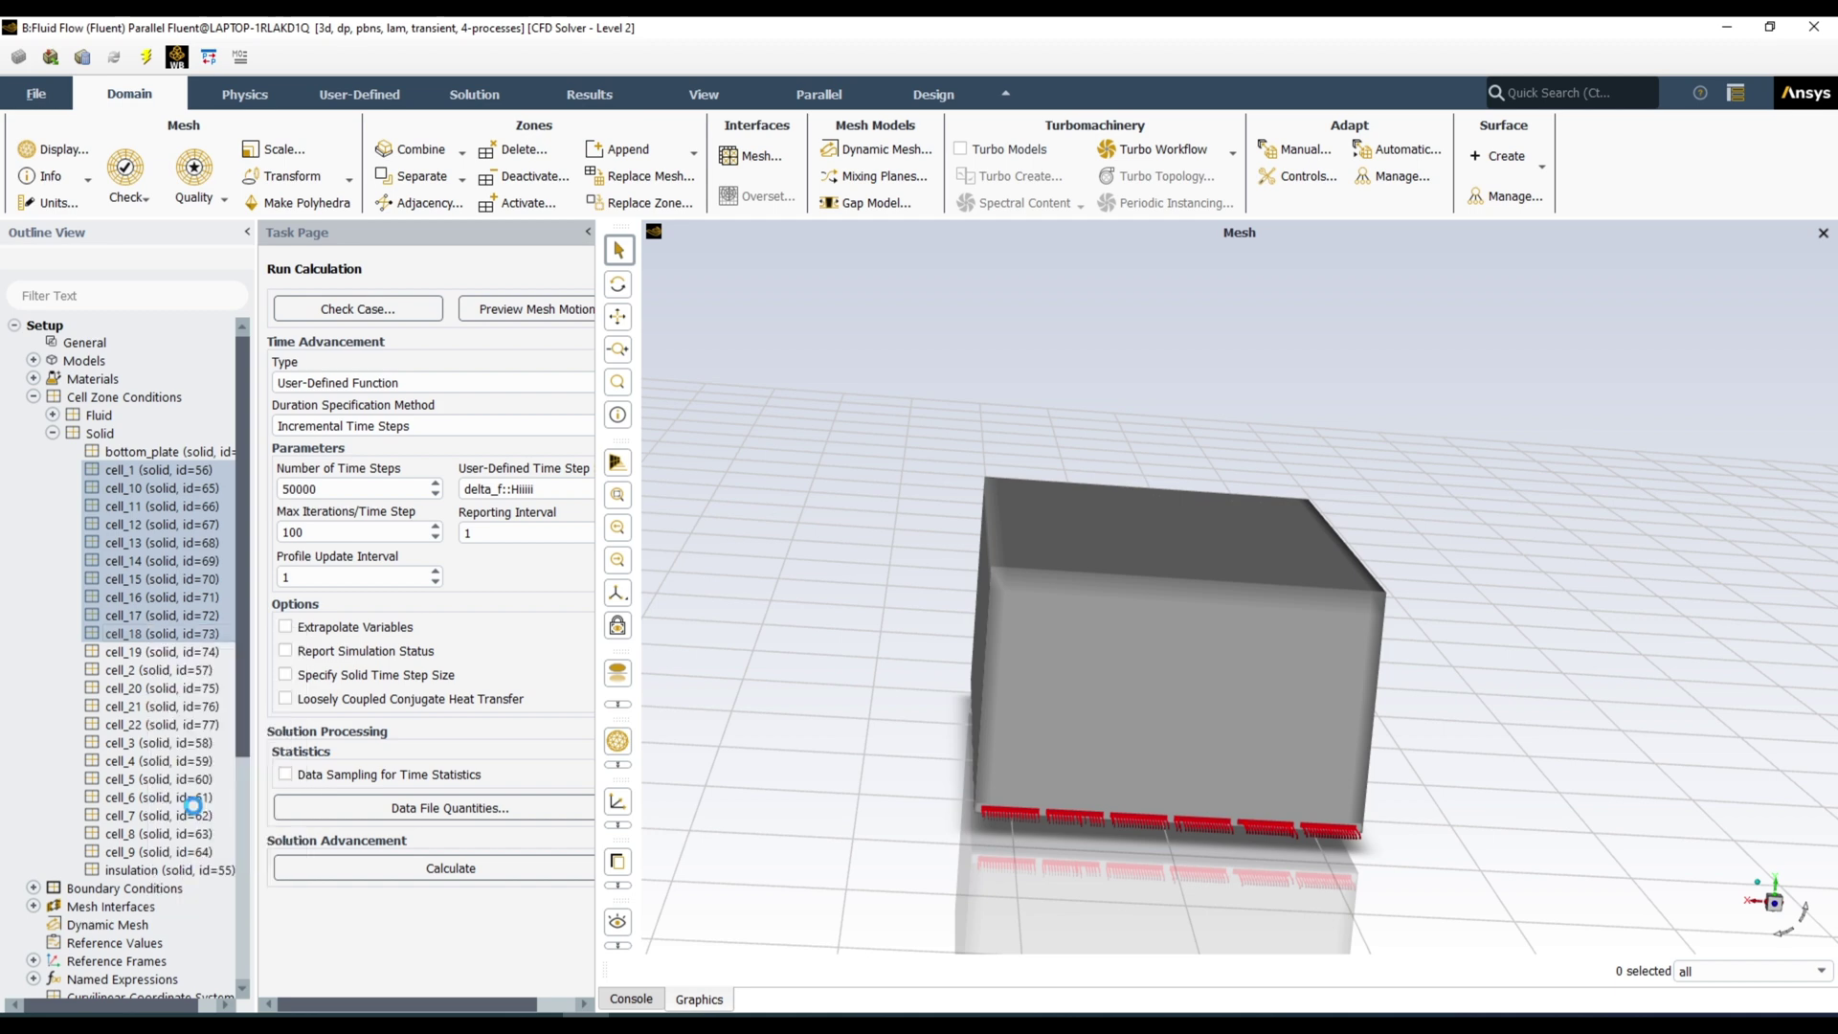
click(187, 804)
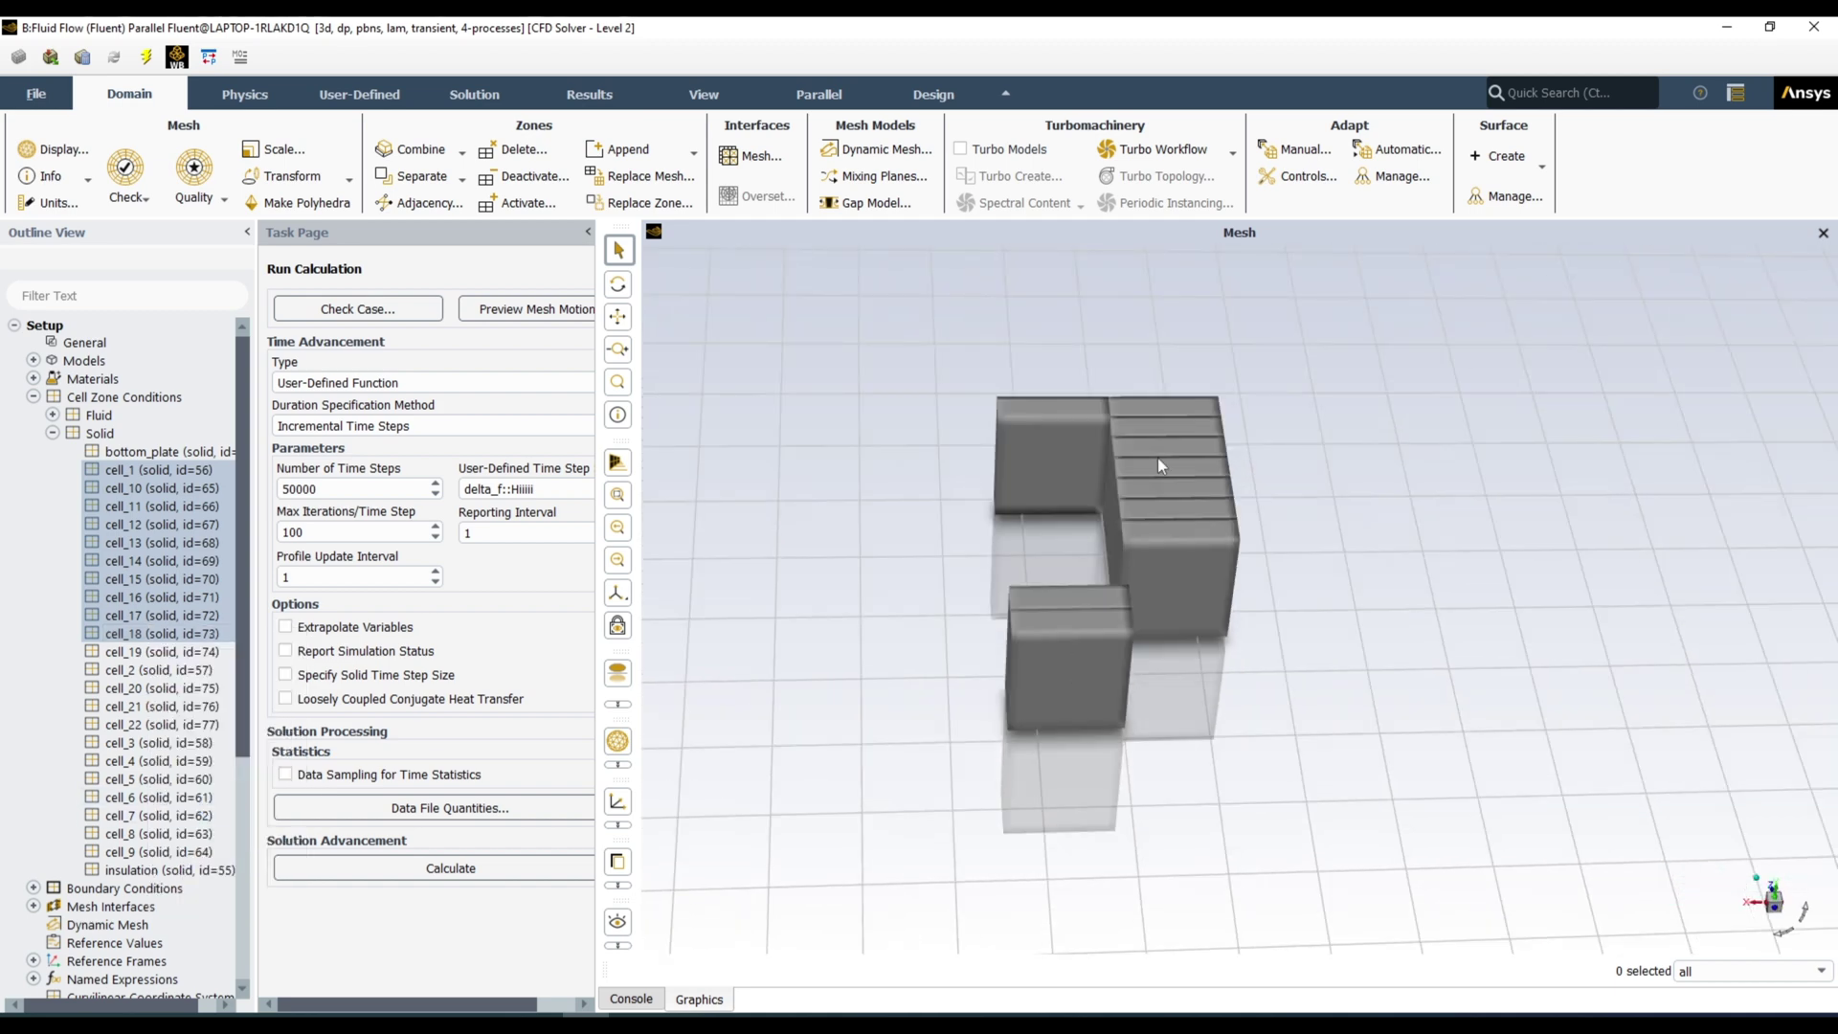
scroll(1154, 442, up, 3)
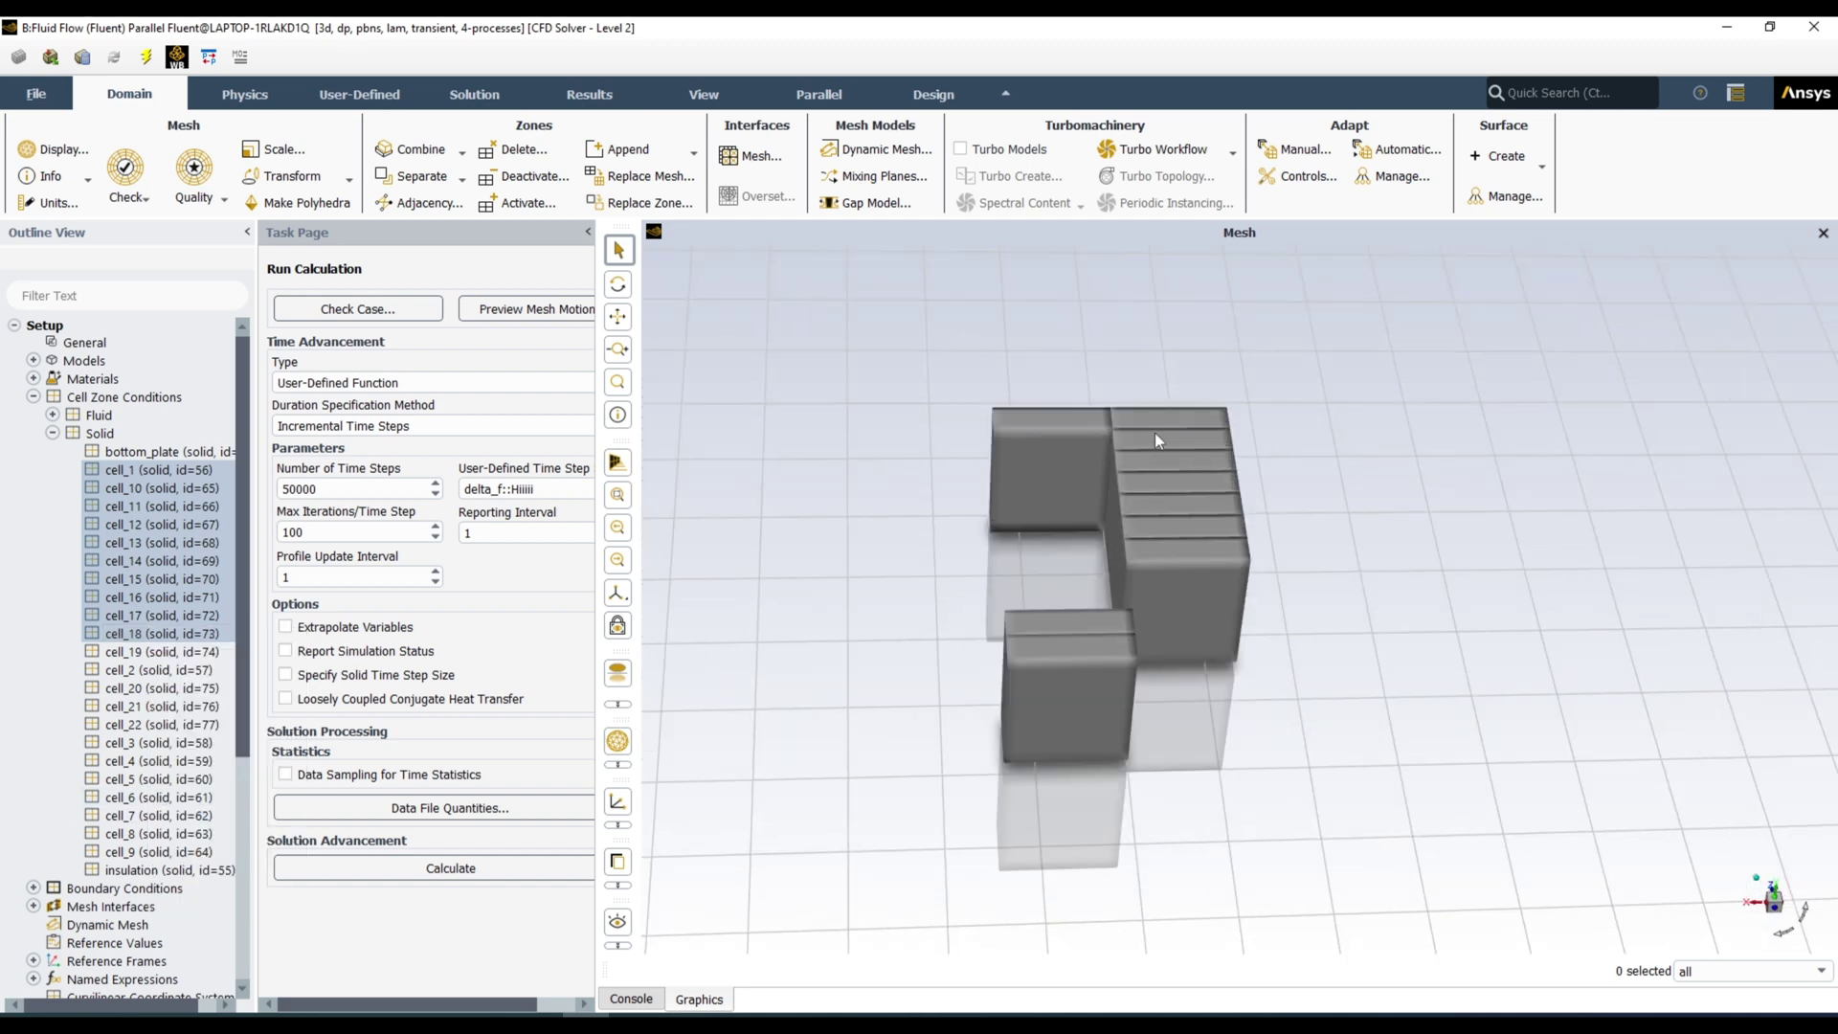
drag(1146, 633, 1278, 603)
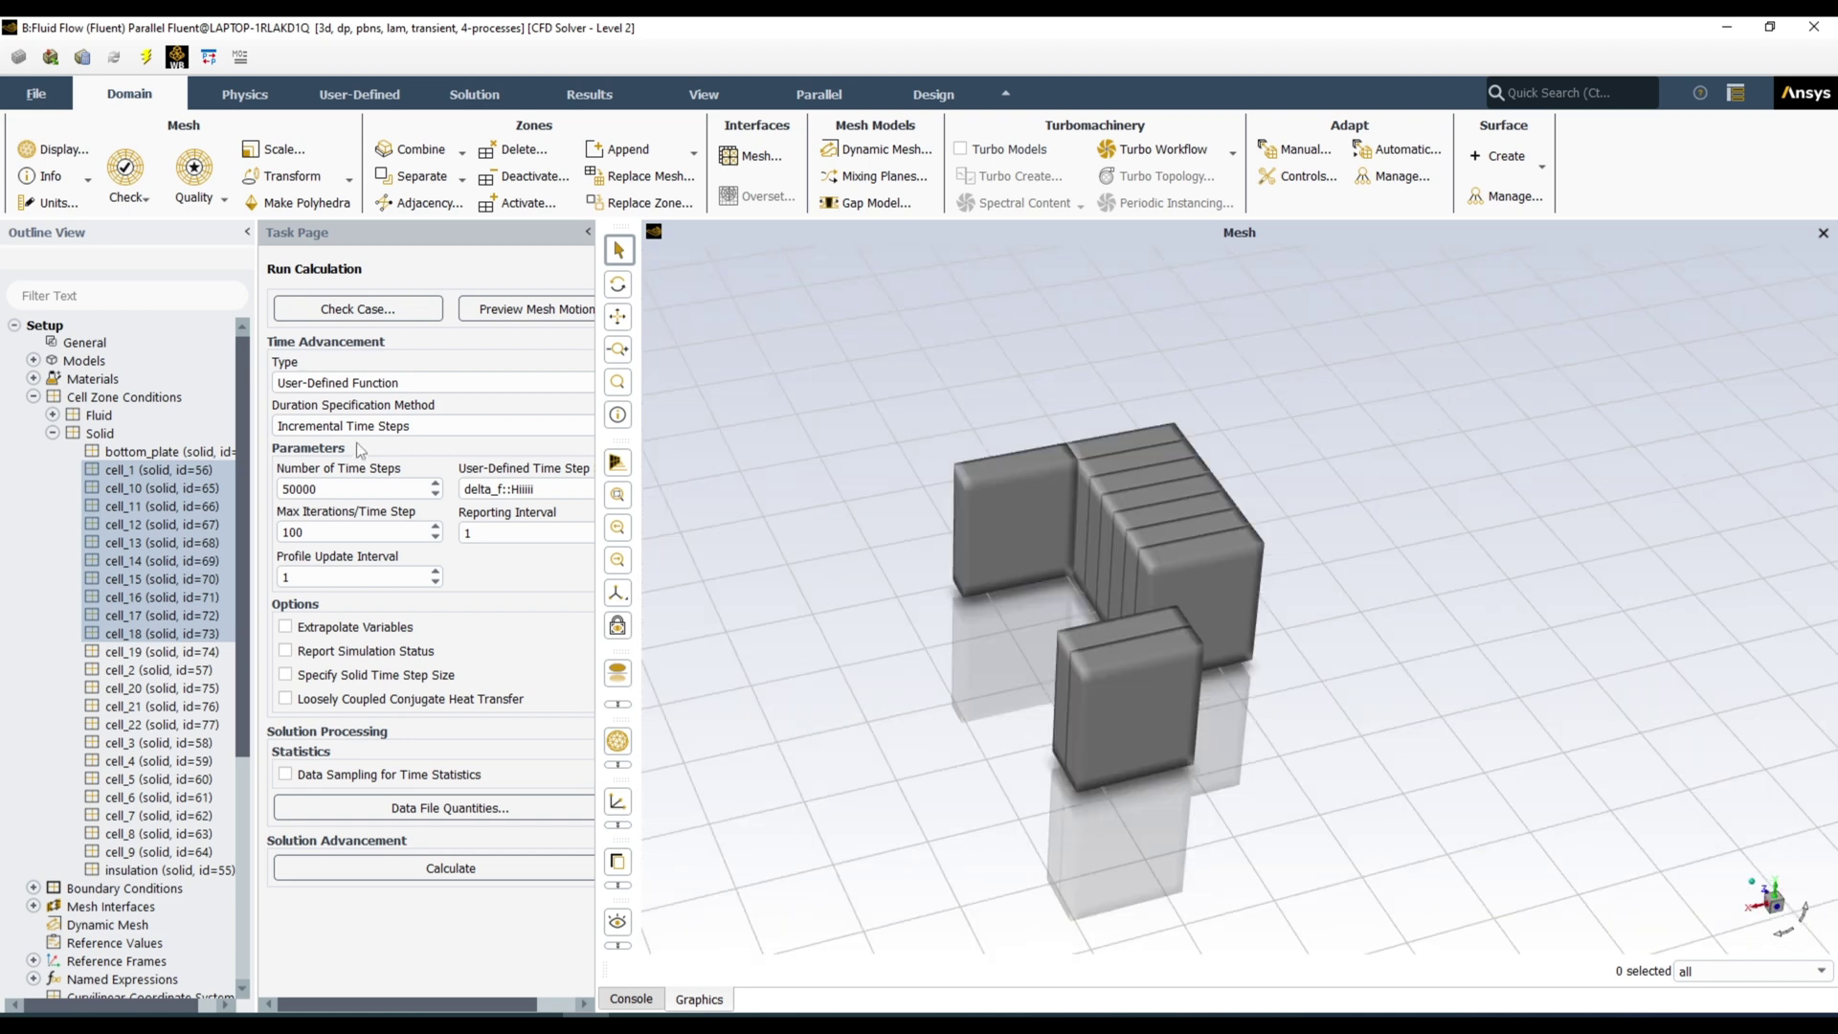
Step: Add the bottom_plate solid zone to the active graphics window and examine the channels along its edge
click(488, 527)
click(187, 451)
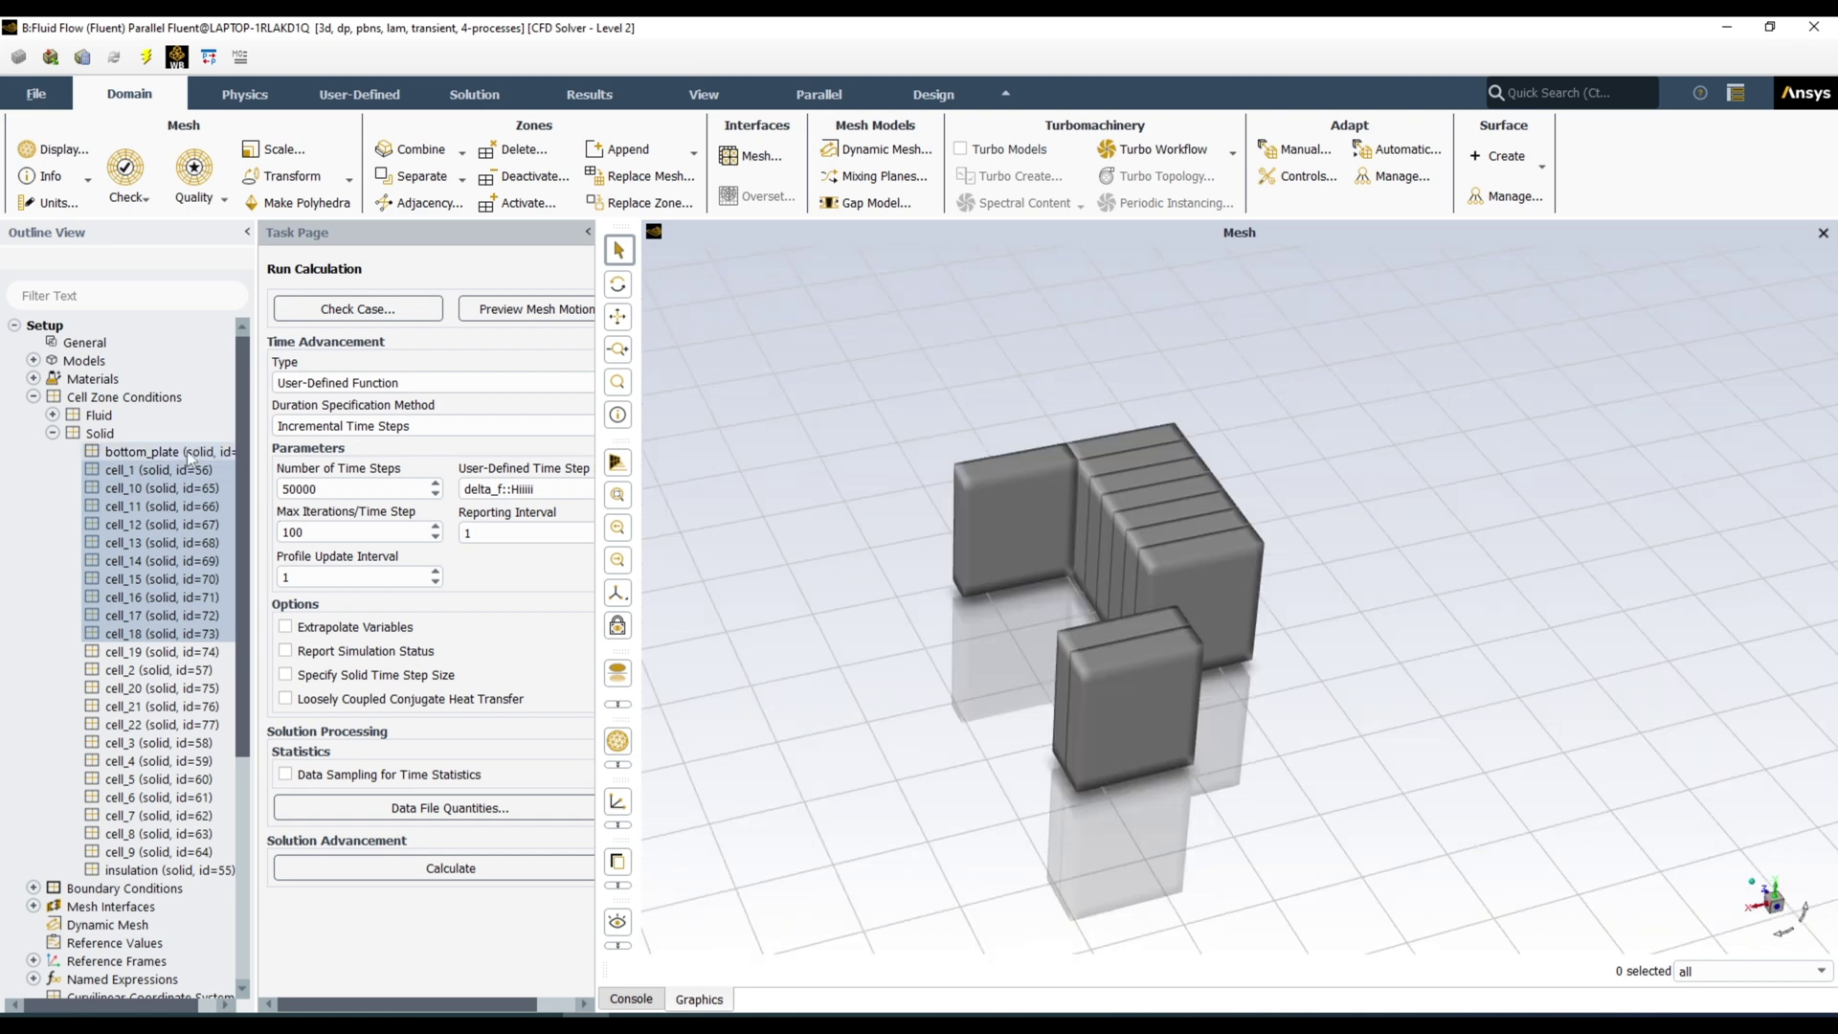
right_click(186, 451)
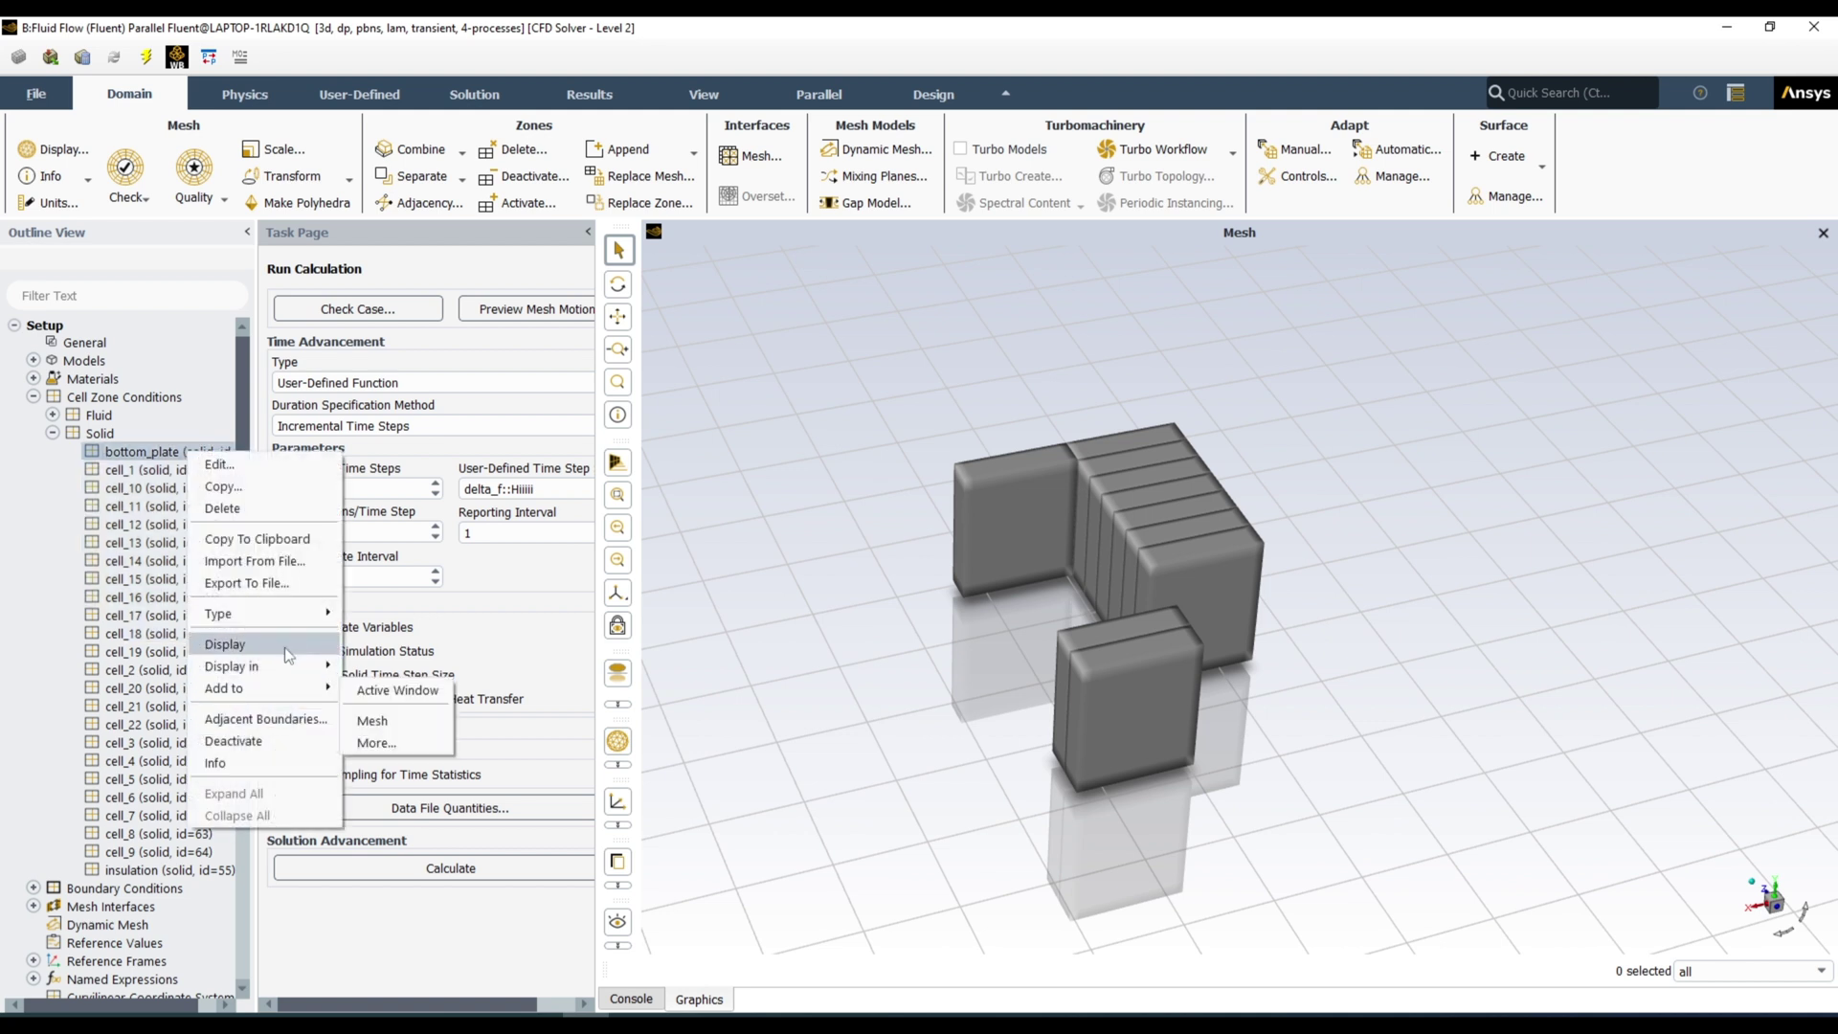
mouse_move(263, 689)
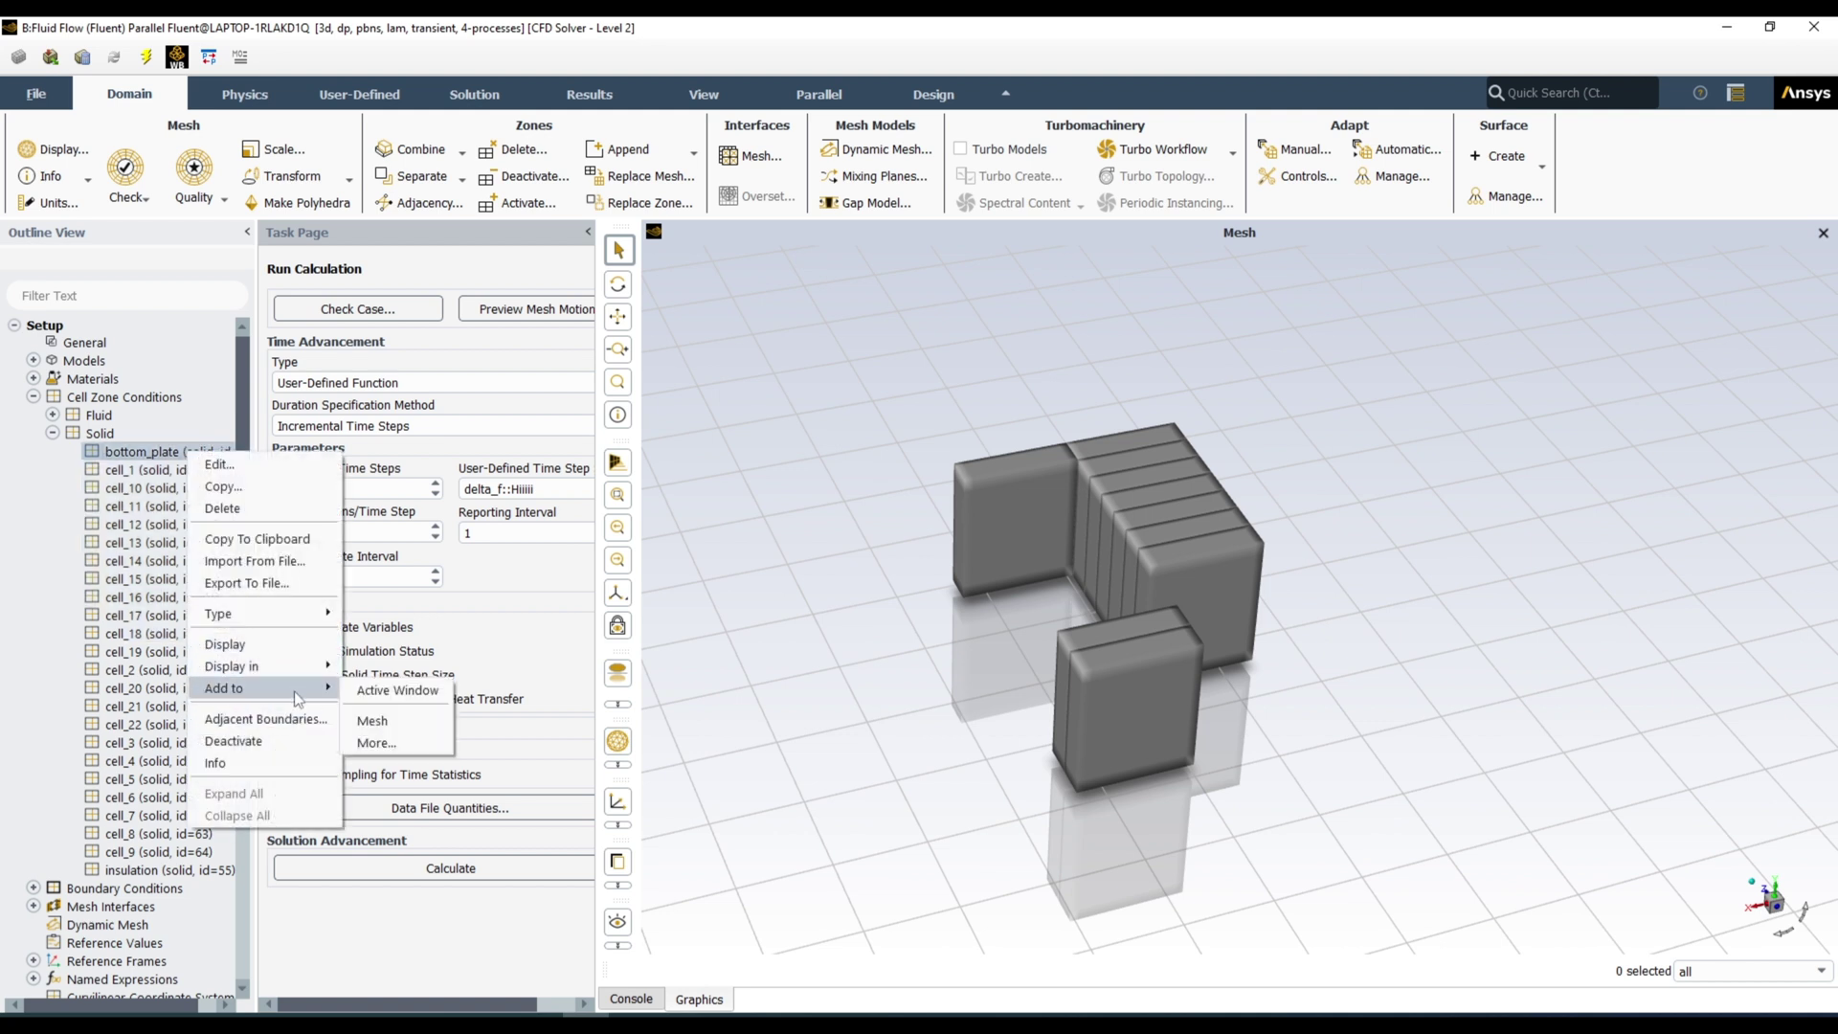
click(397, 690)
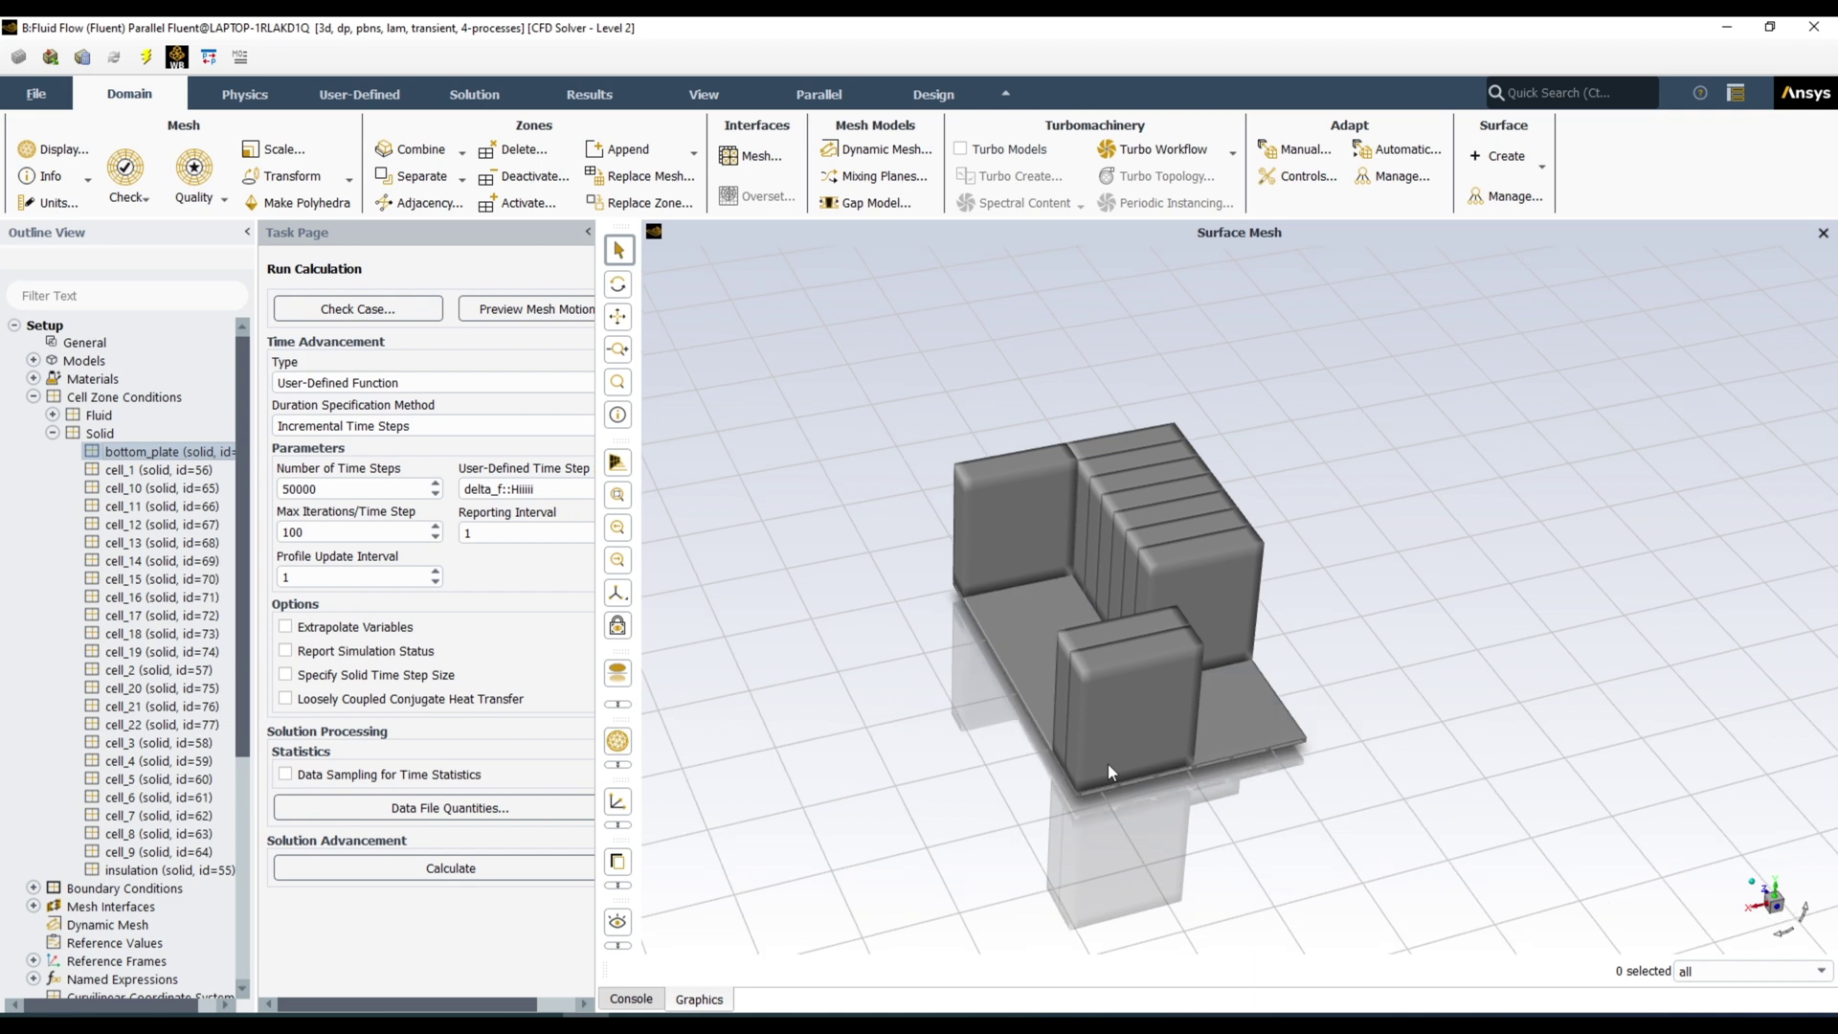
drag(1106, 764, 1173, 695)
scroll(1173, 695, up, 8)
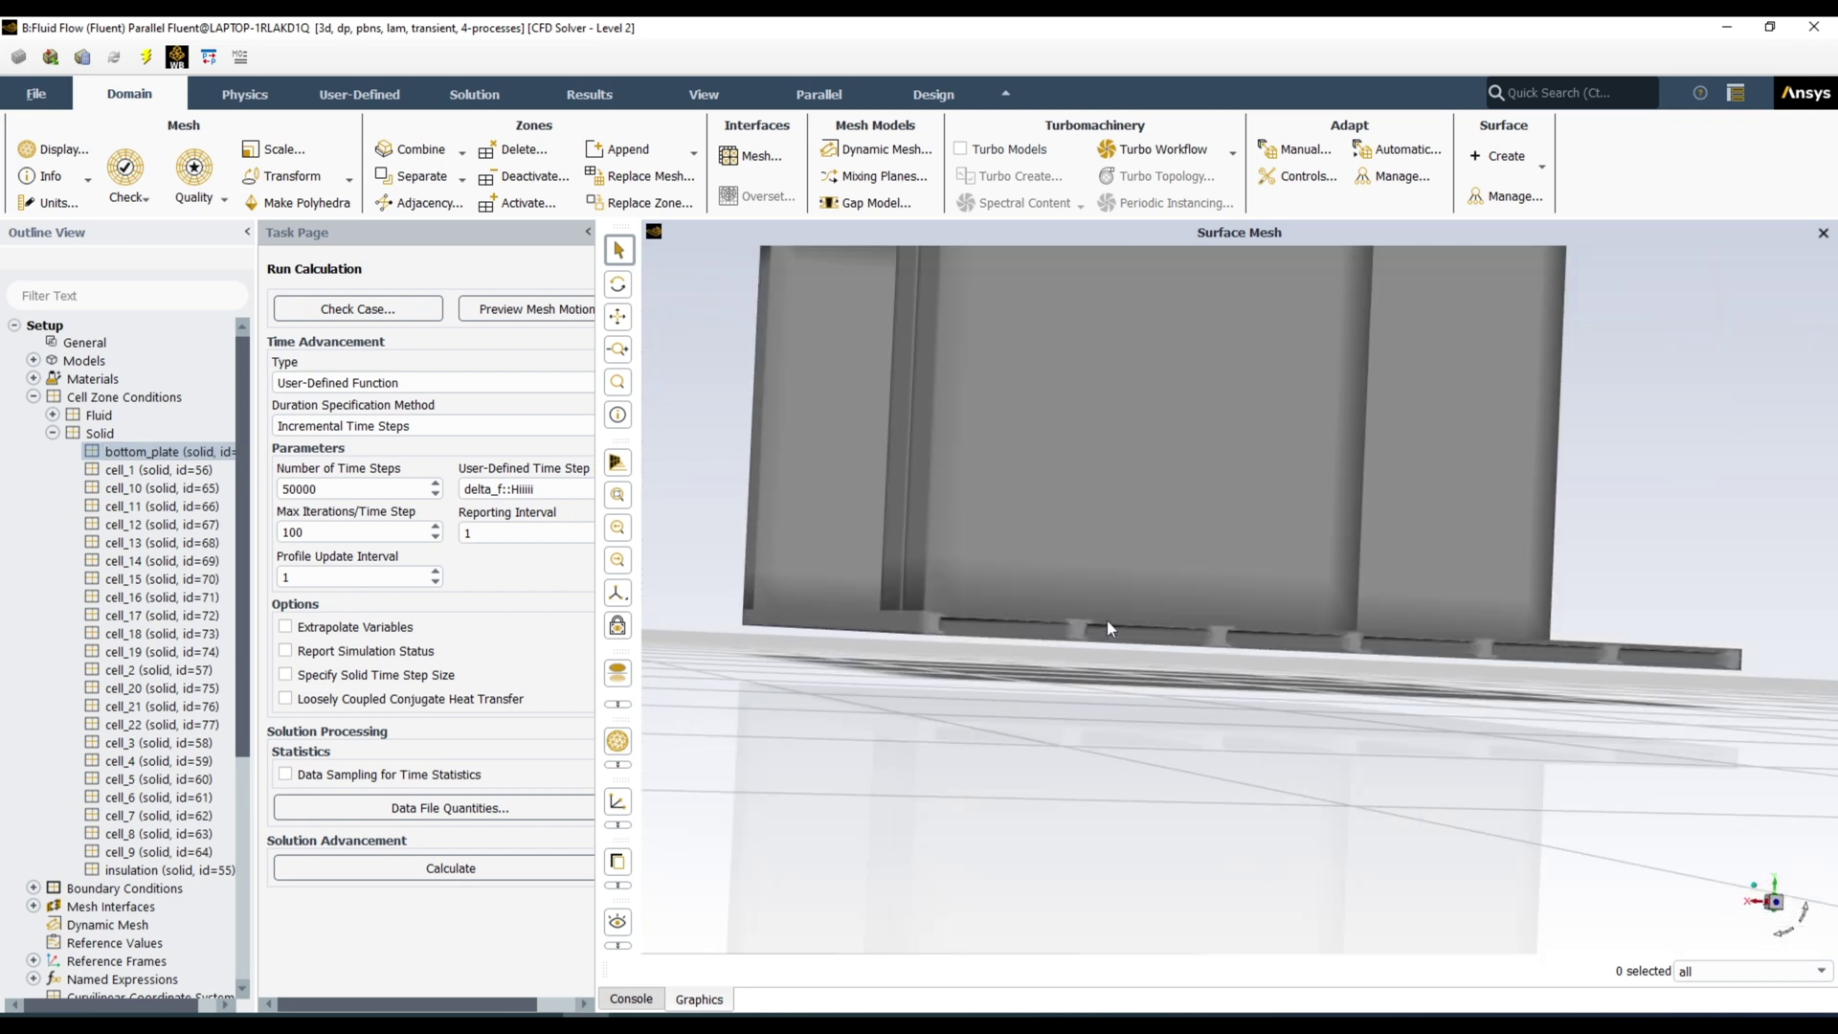
drag(1055, 687, 950, 677)
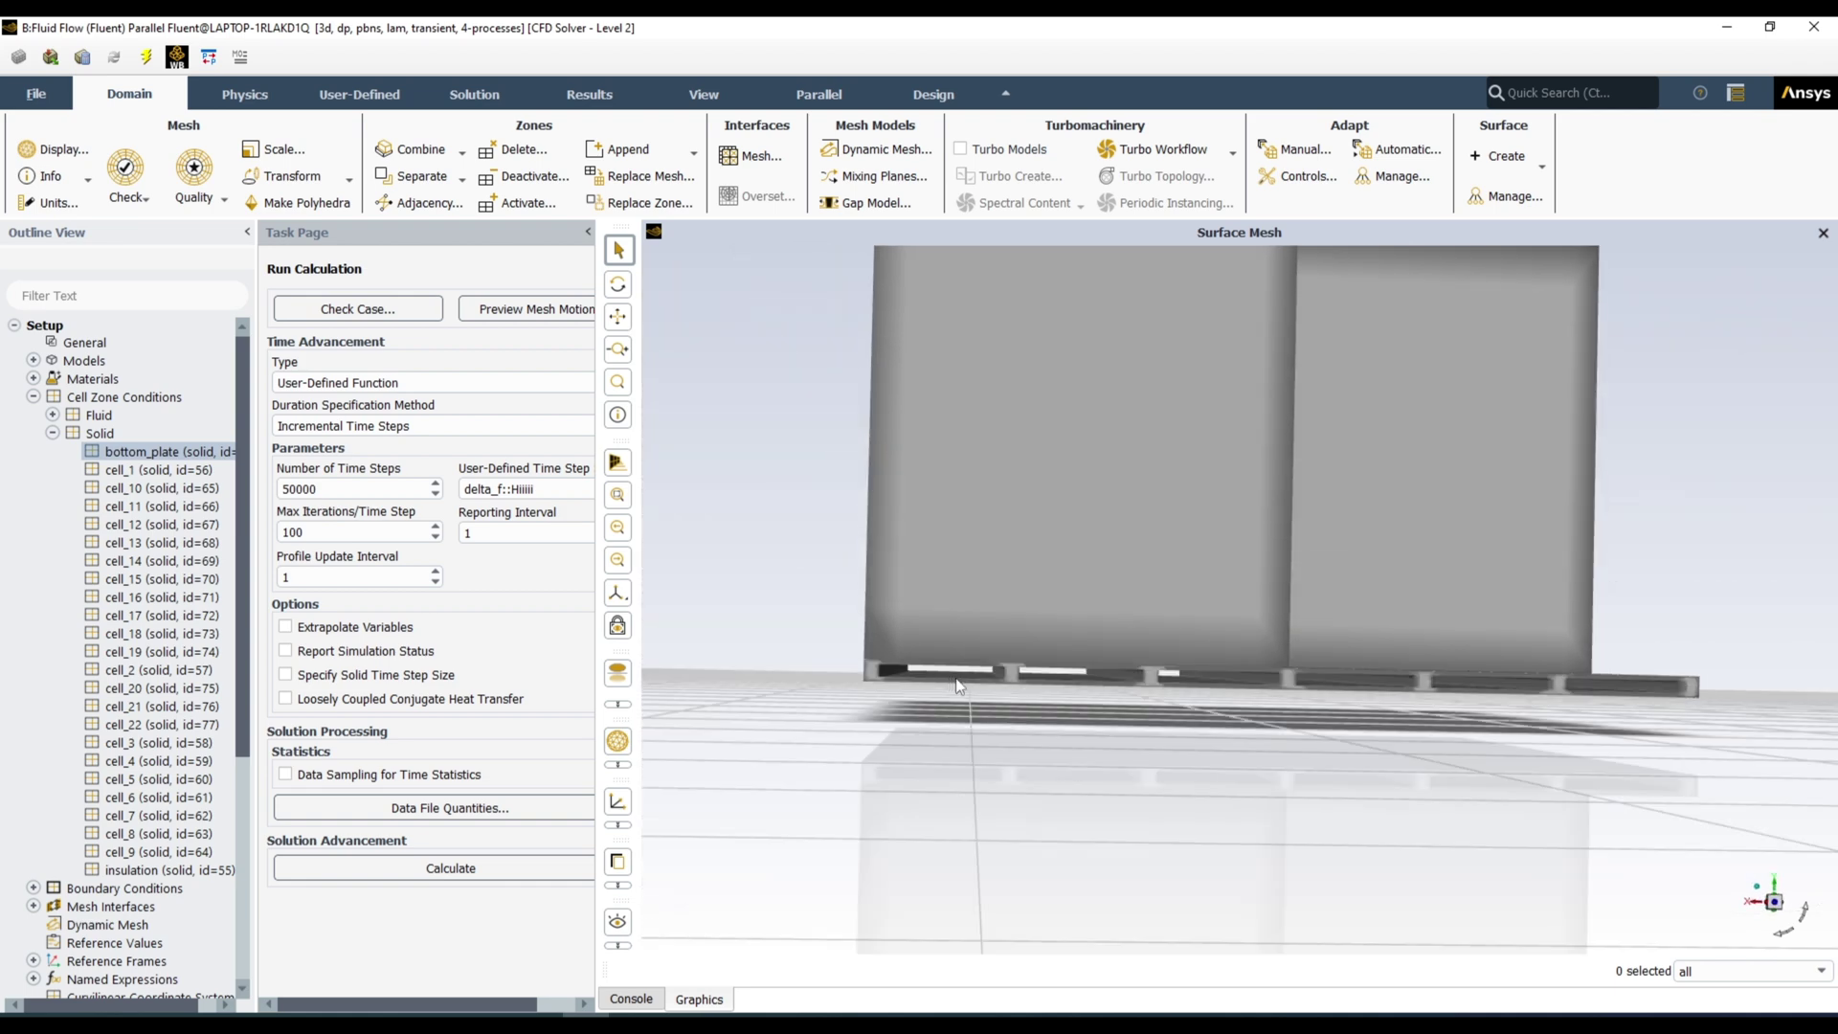
drag(959, 685, 1105, 610)
scroll(1032, 559, down, 3)
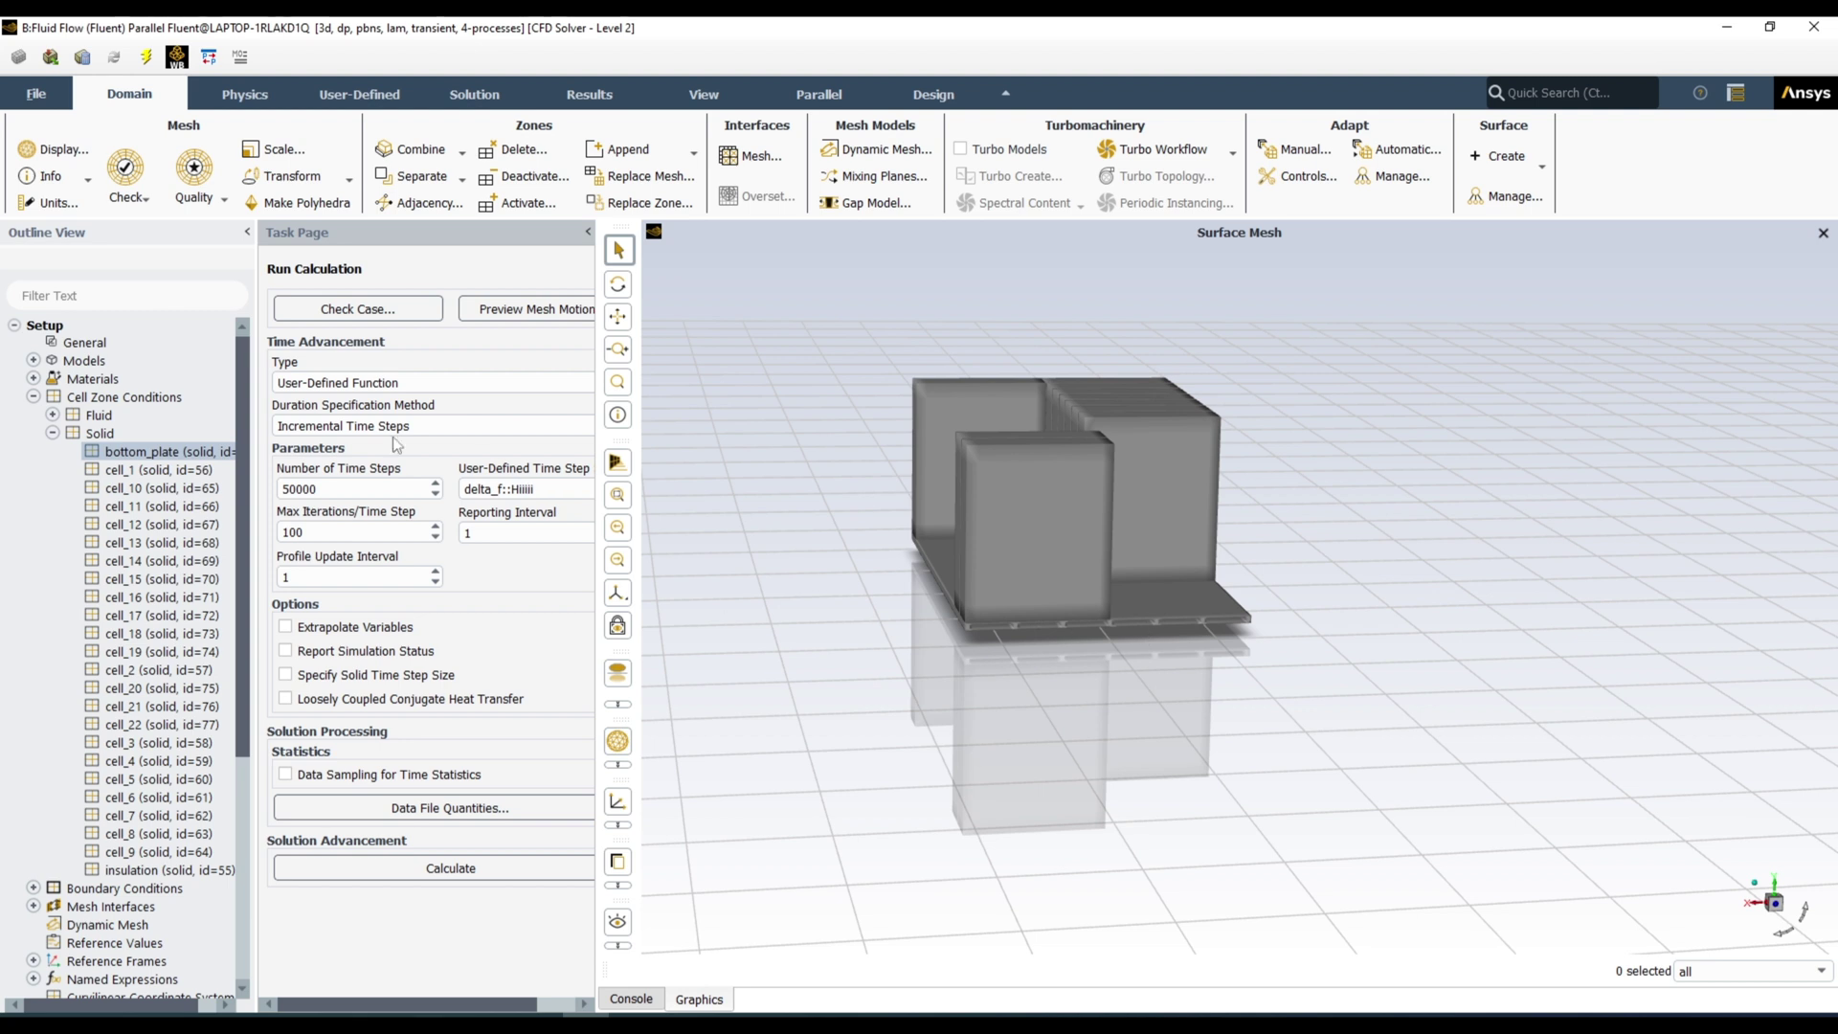
Step: List the fluid cell zones and add fluid_6 to the active graphics window
click(54, 414)
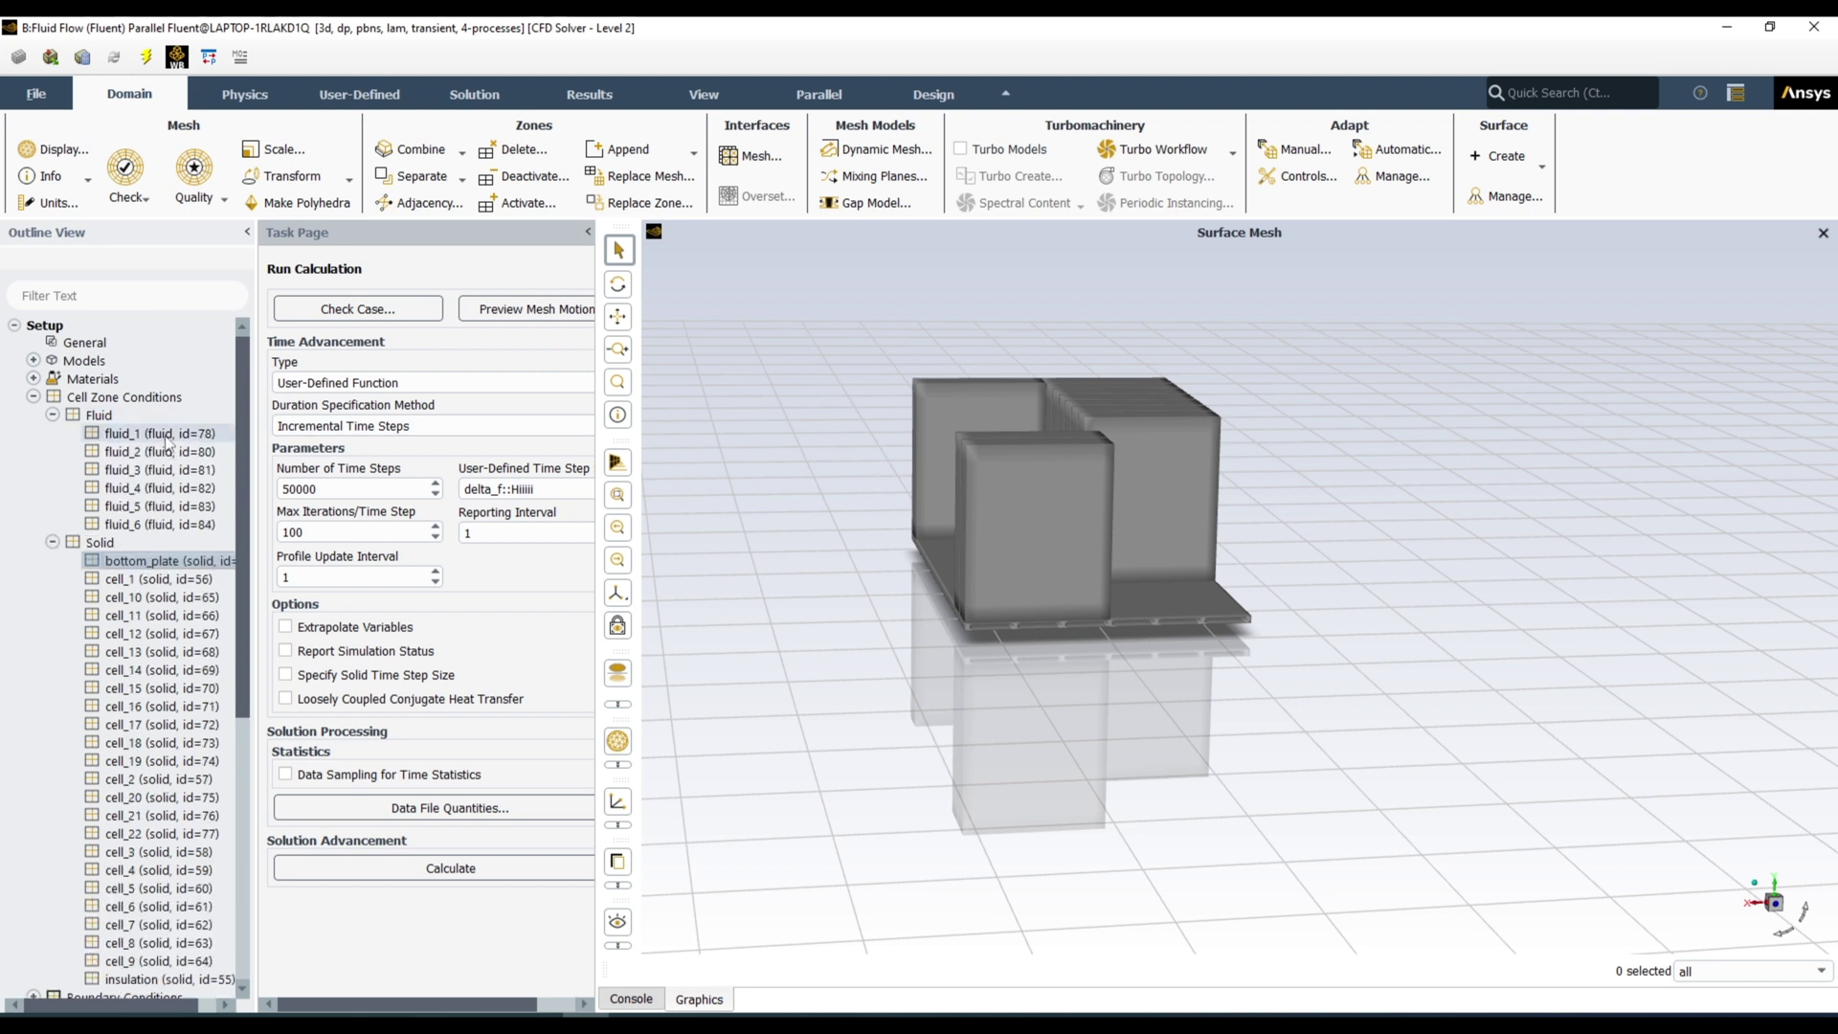
click(163, 437)
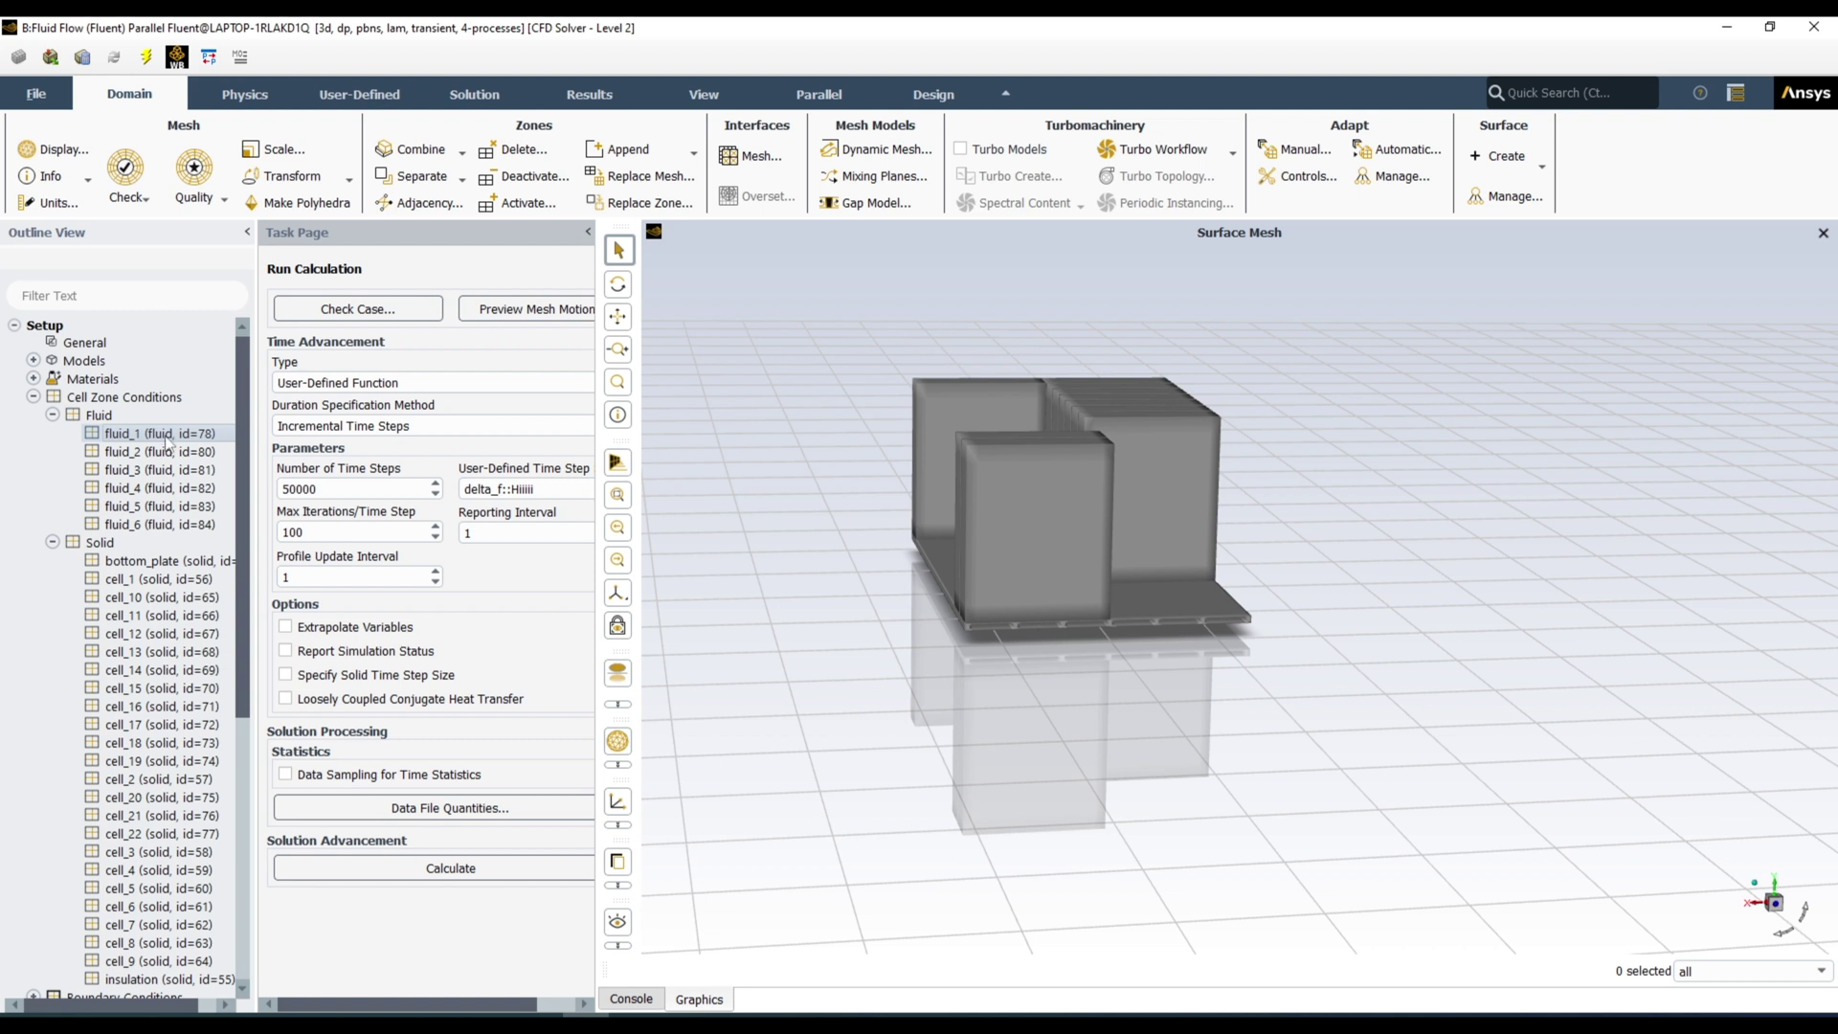
right_click(156, 524)
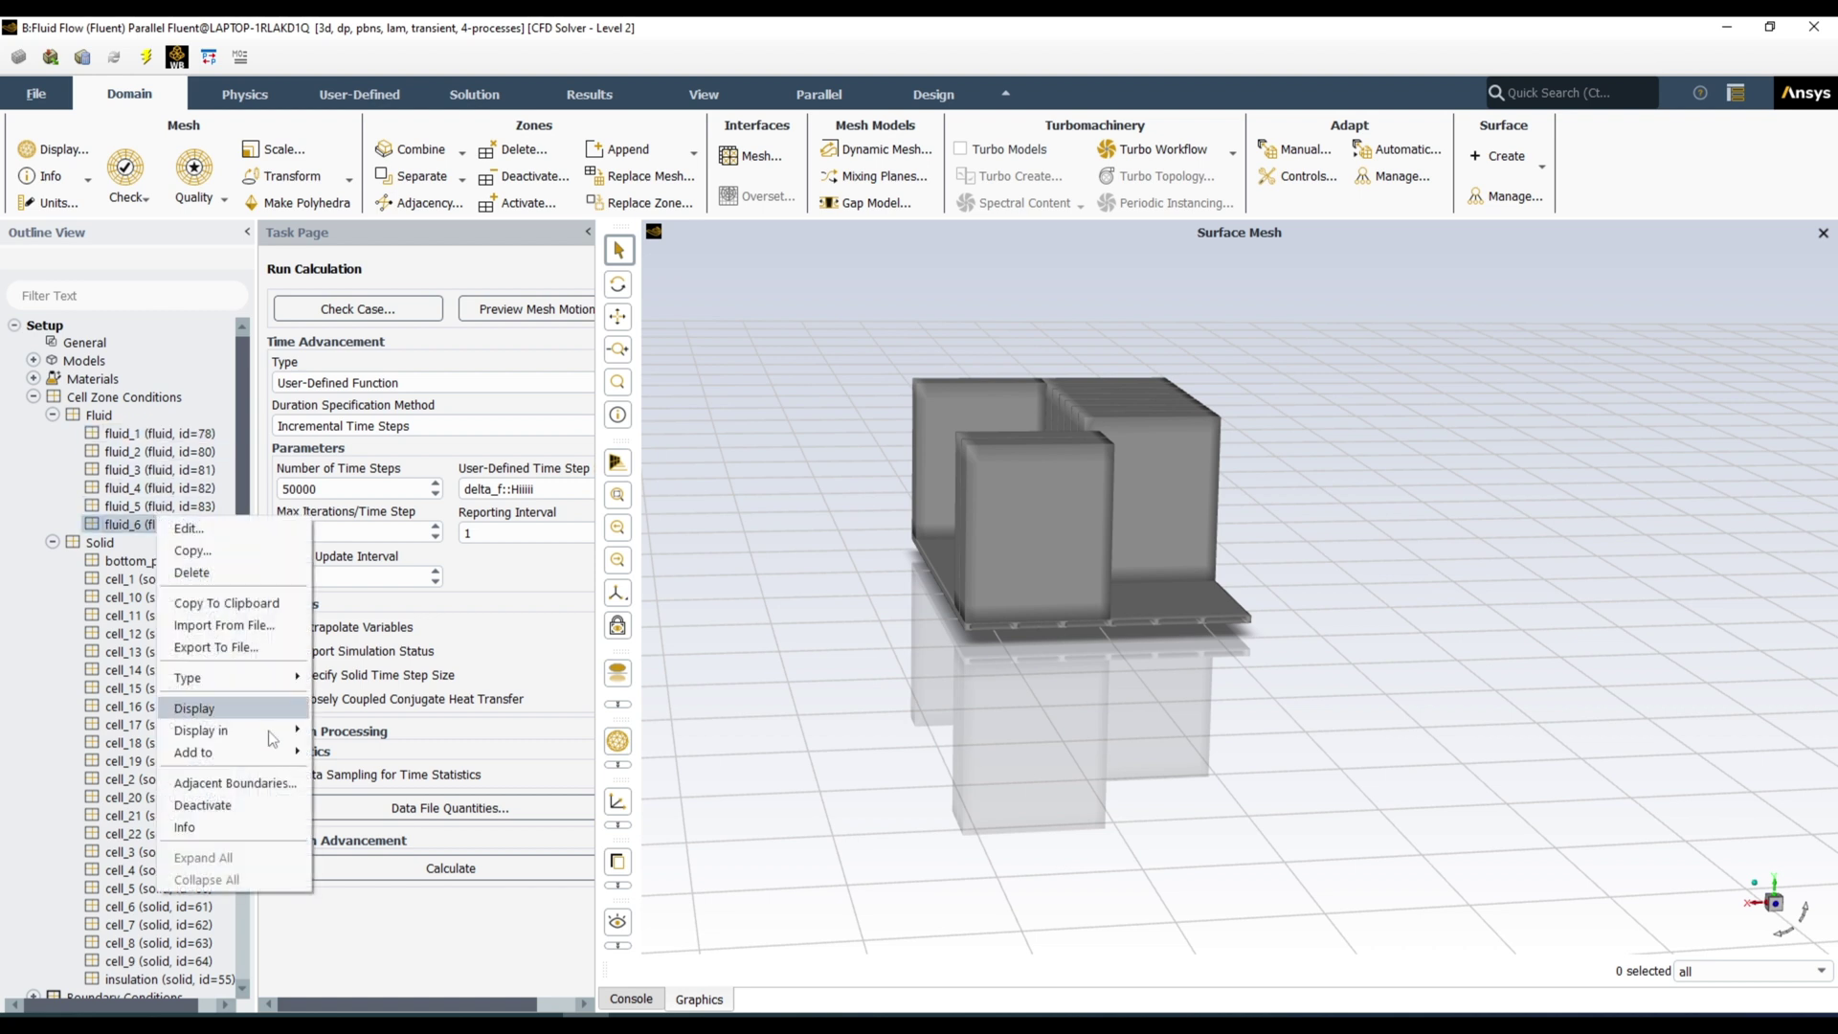
mouse_move(272, 734)
click(364, 750)
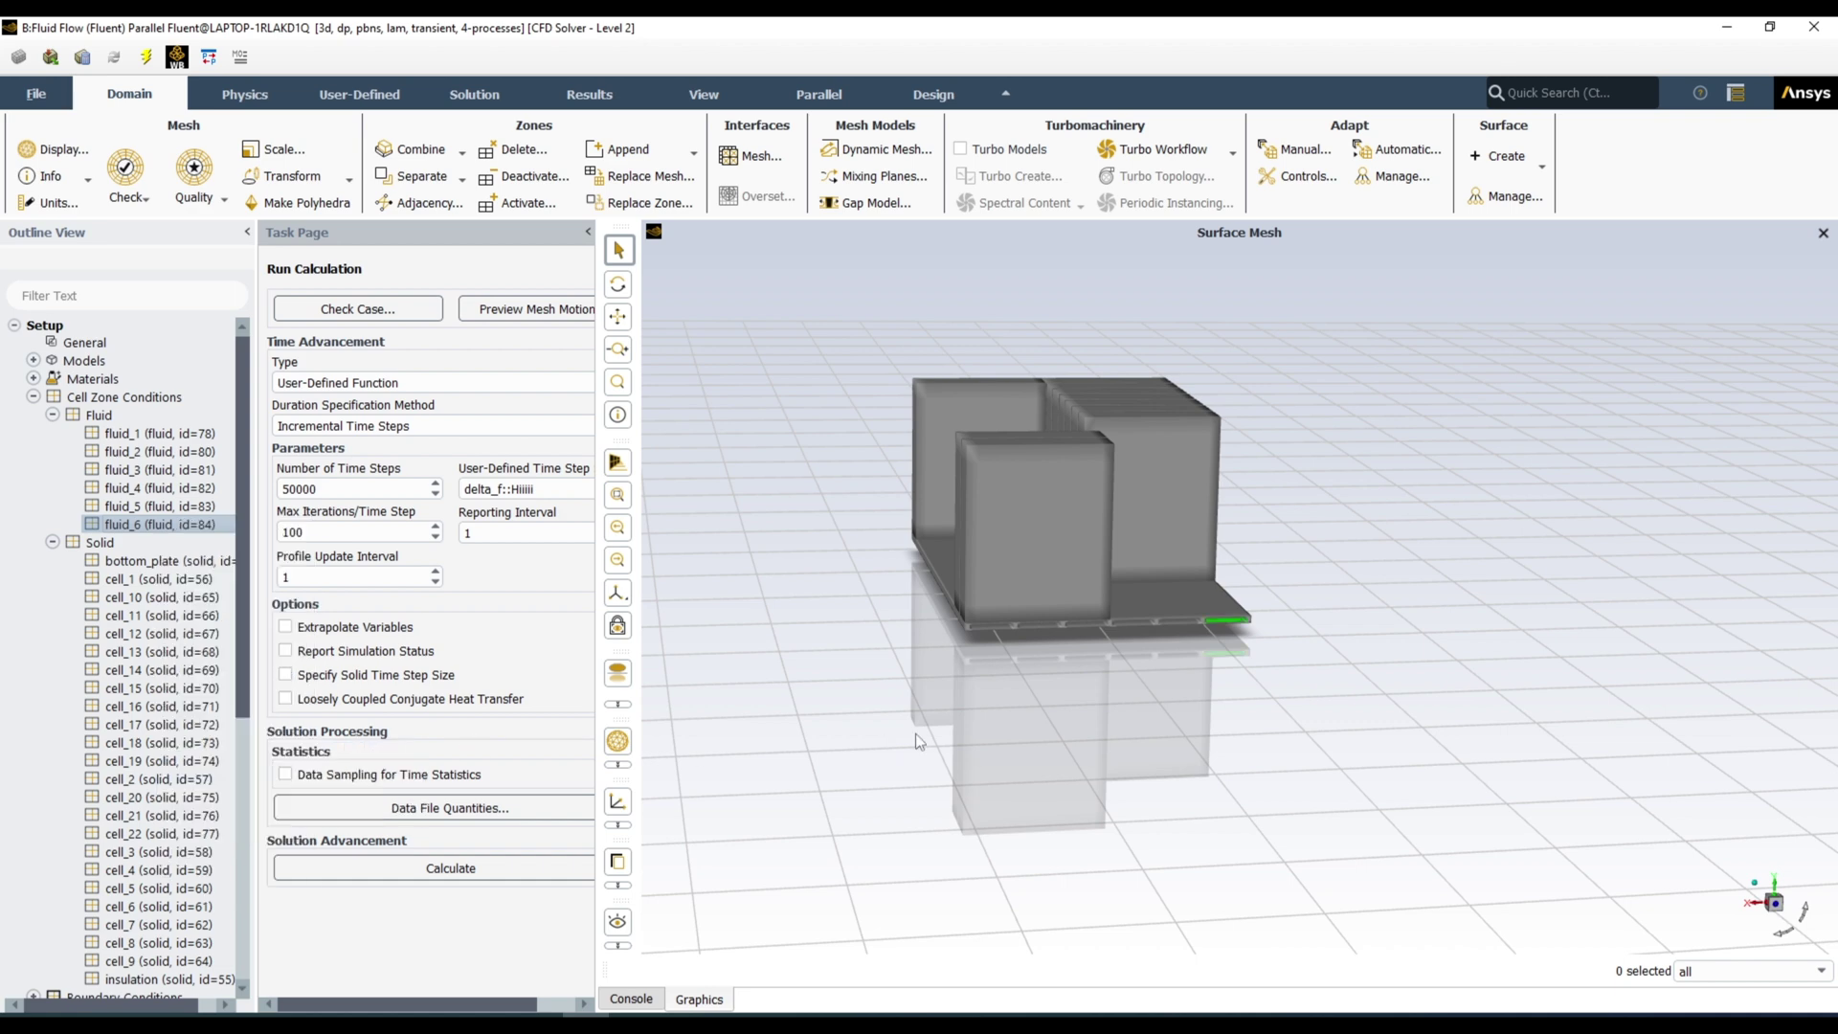
Step: Examine the fluid_6 channel within the bottom plate and collapse the Solid and Fluid zone lists
scroll(1244, 642, up, 6)
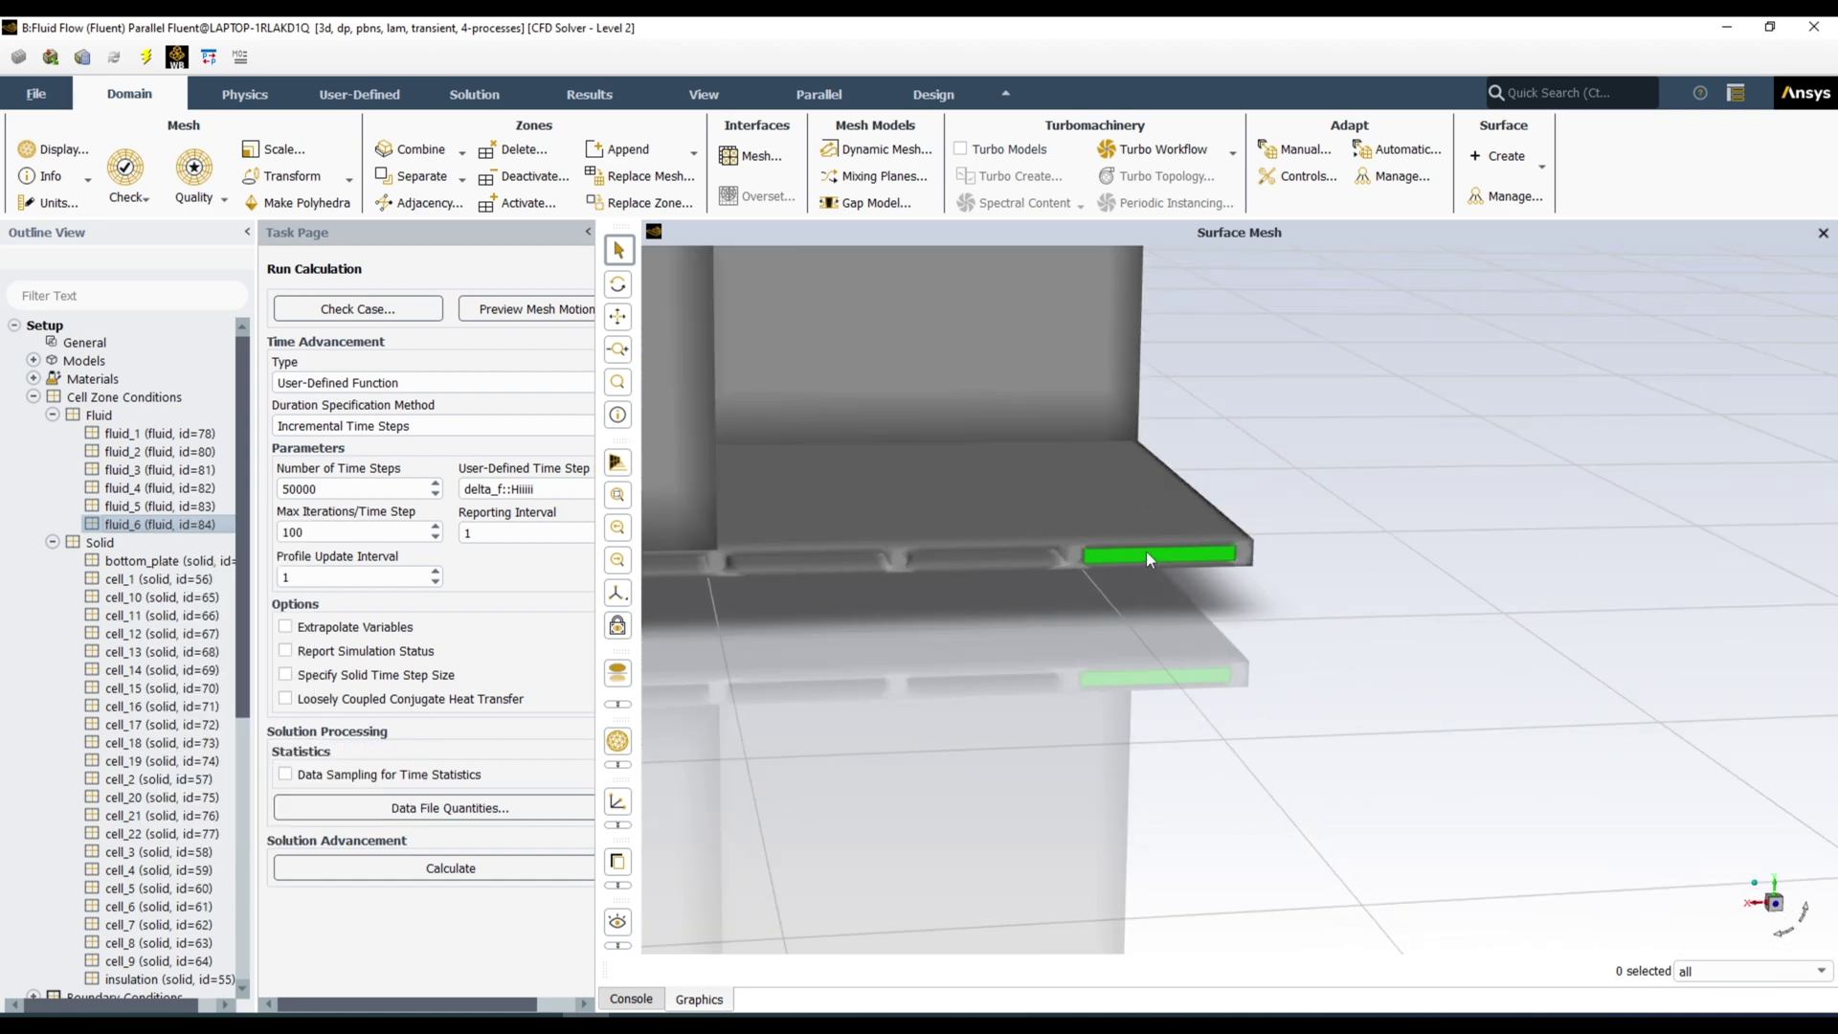
scroll(1181, 569, up, 3)
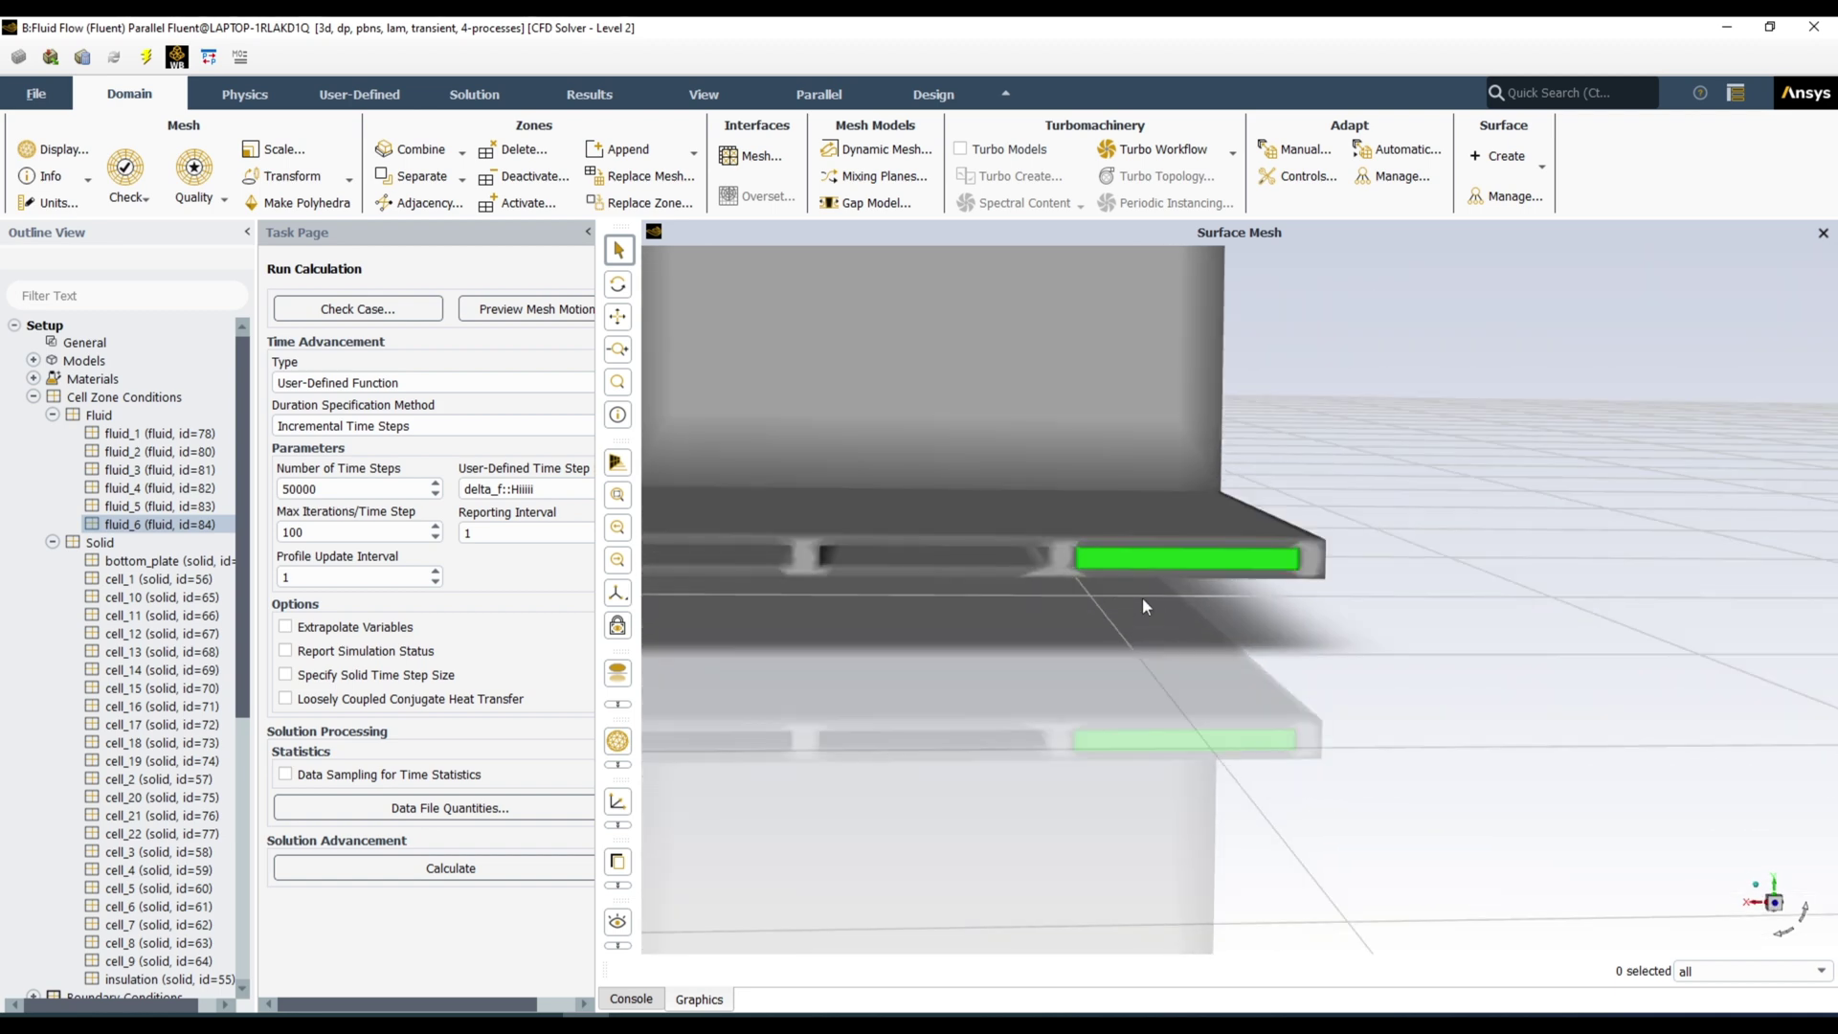
scroll(1130, 577, down, 8)
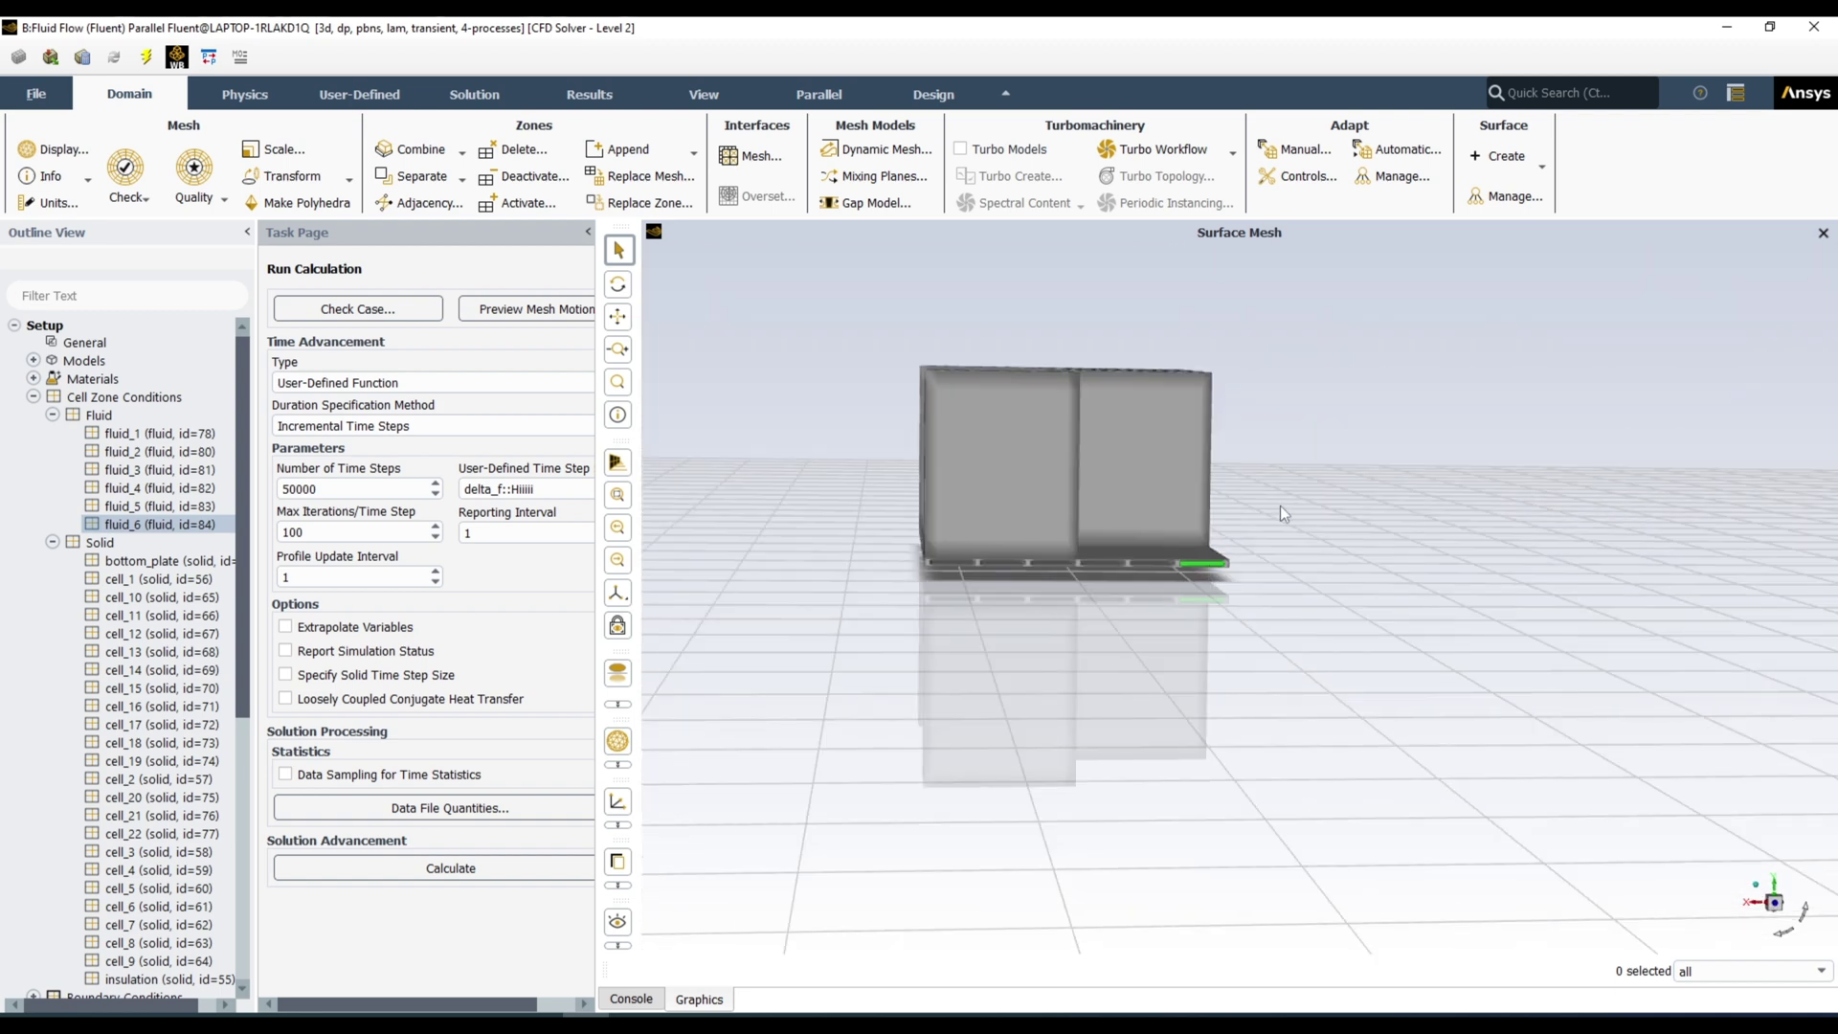
scroll(1206, 567, up, 2)
scroll(1191, 561, down, 3)
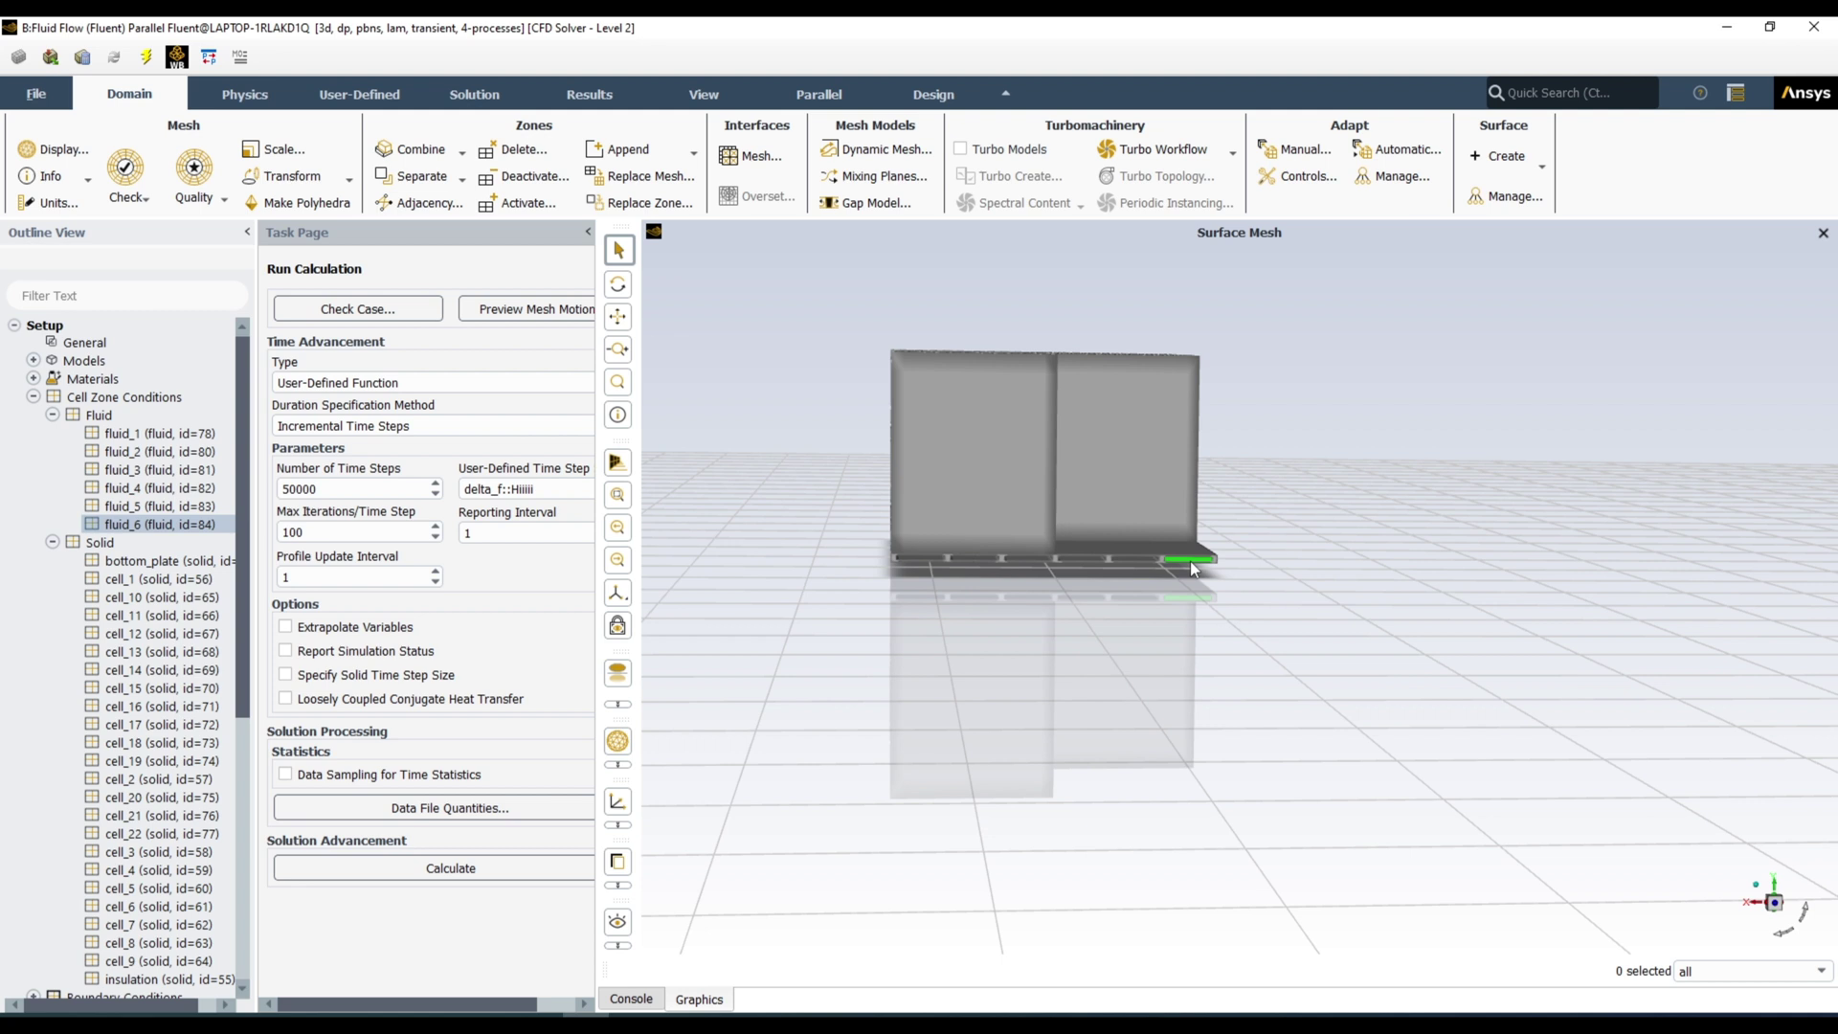
drag(1133, 823, 1133, 769)
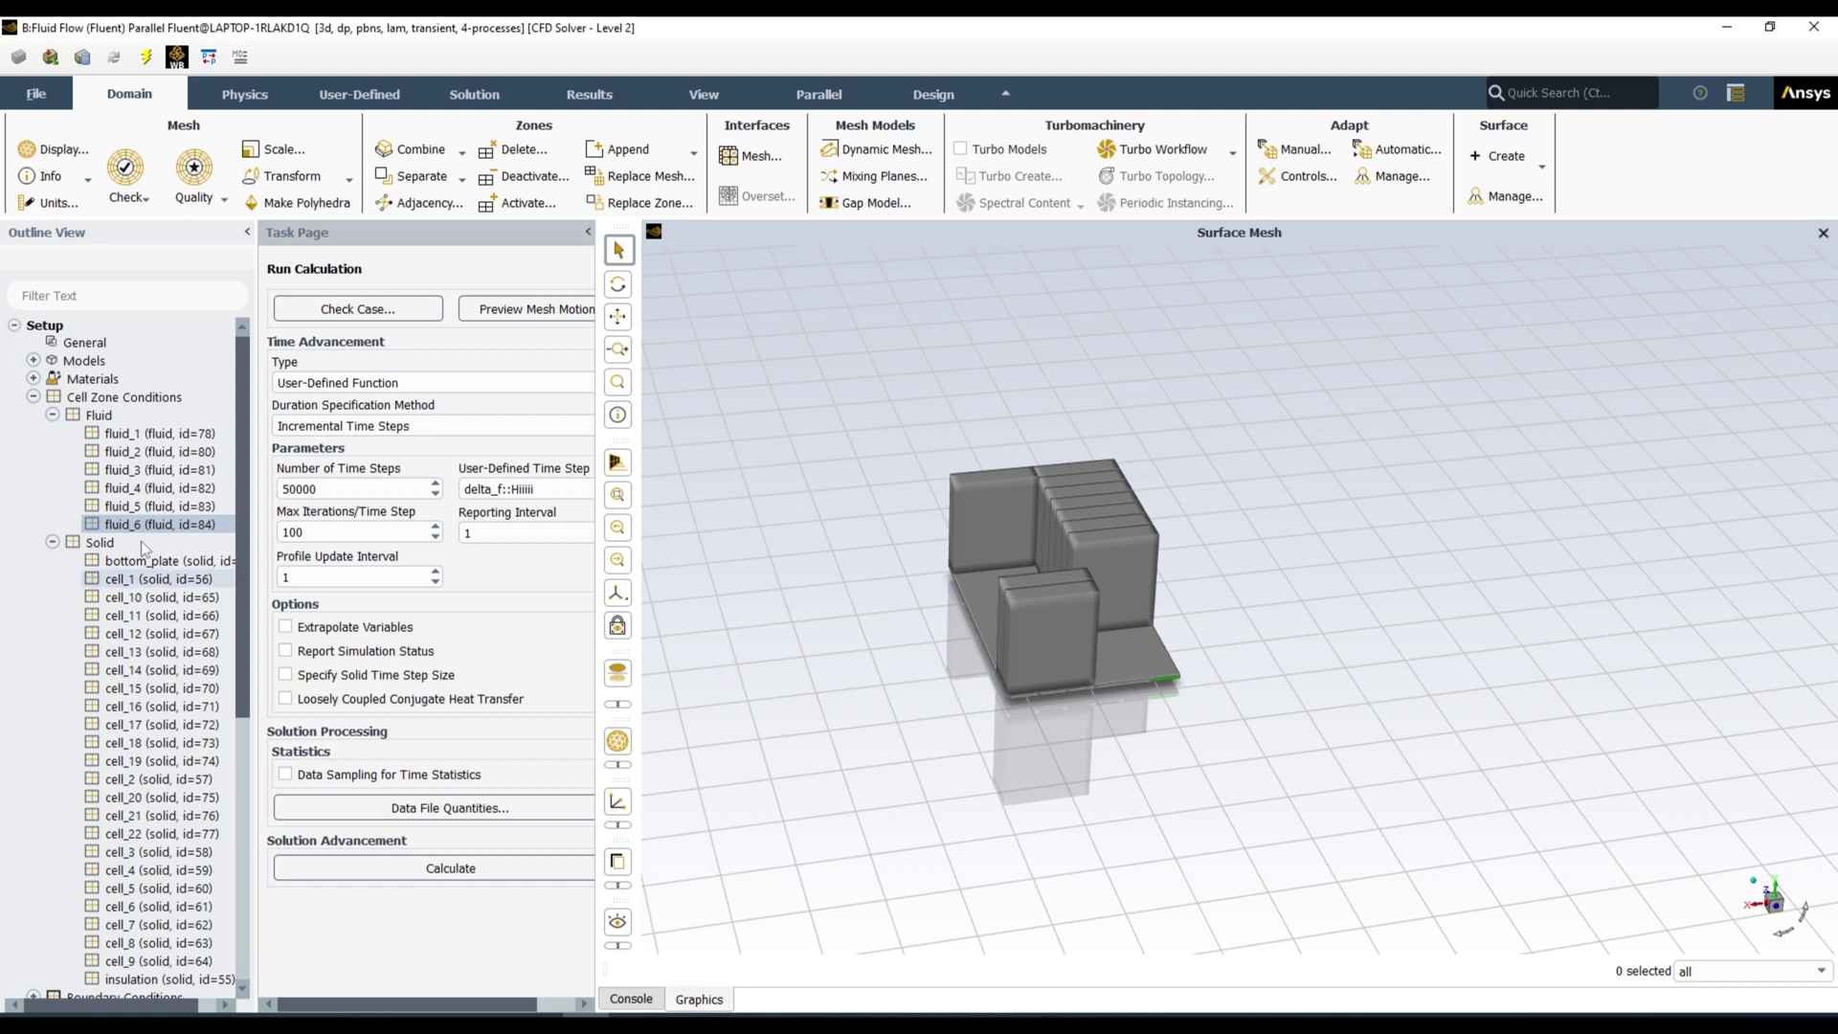
click(52, 541)
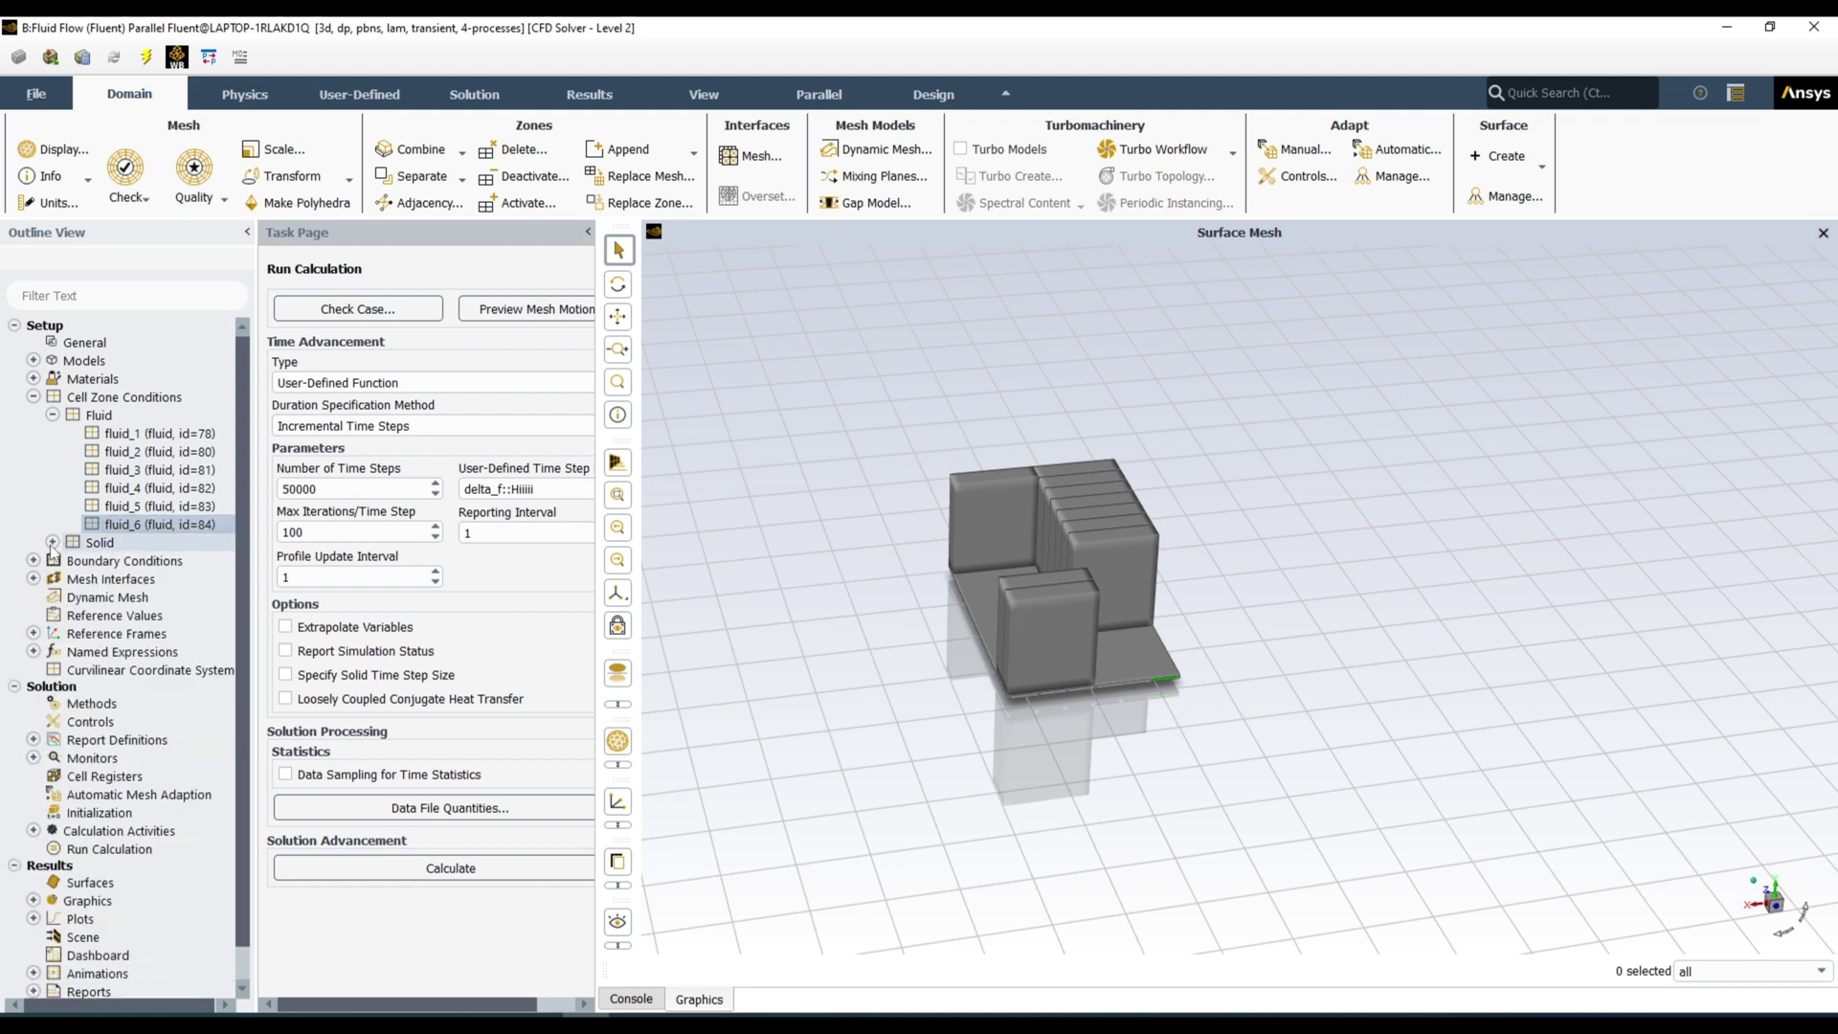
click(53, 415)
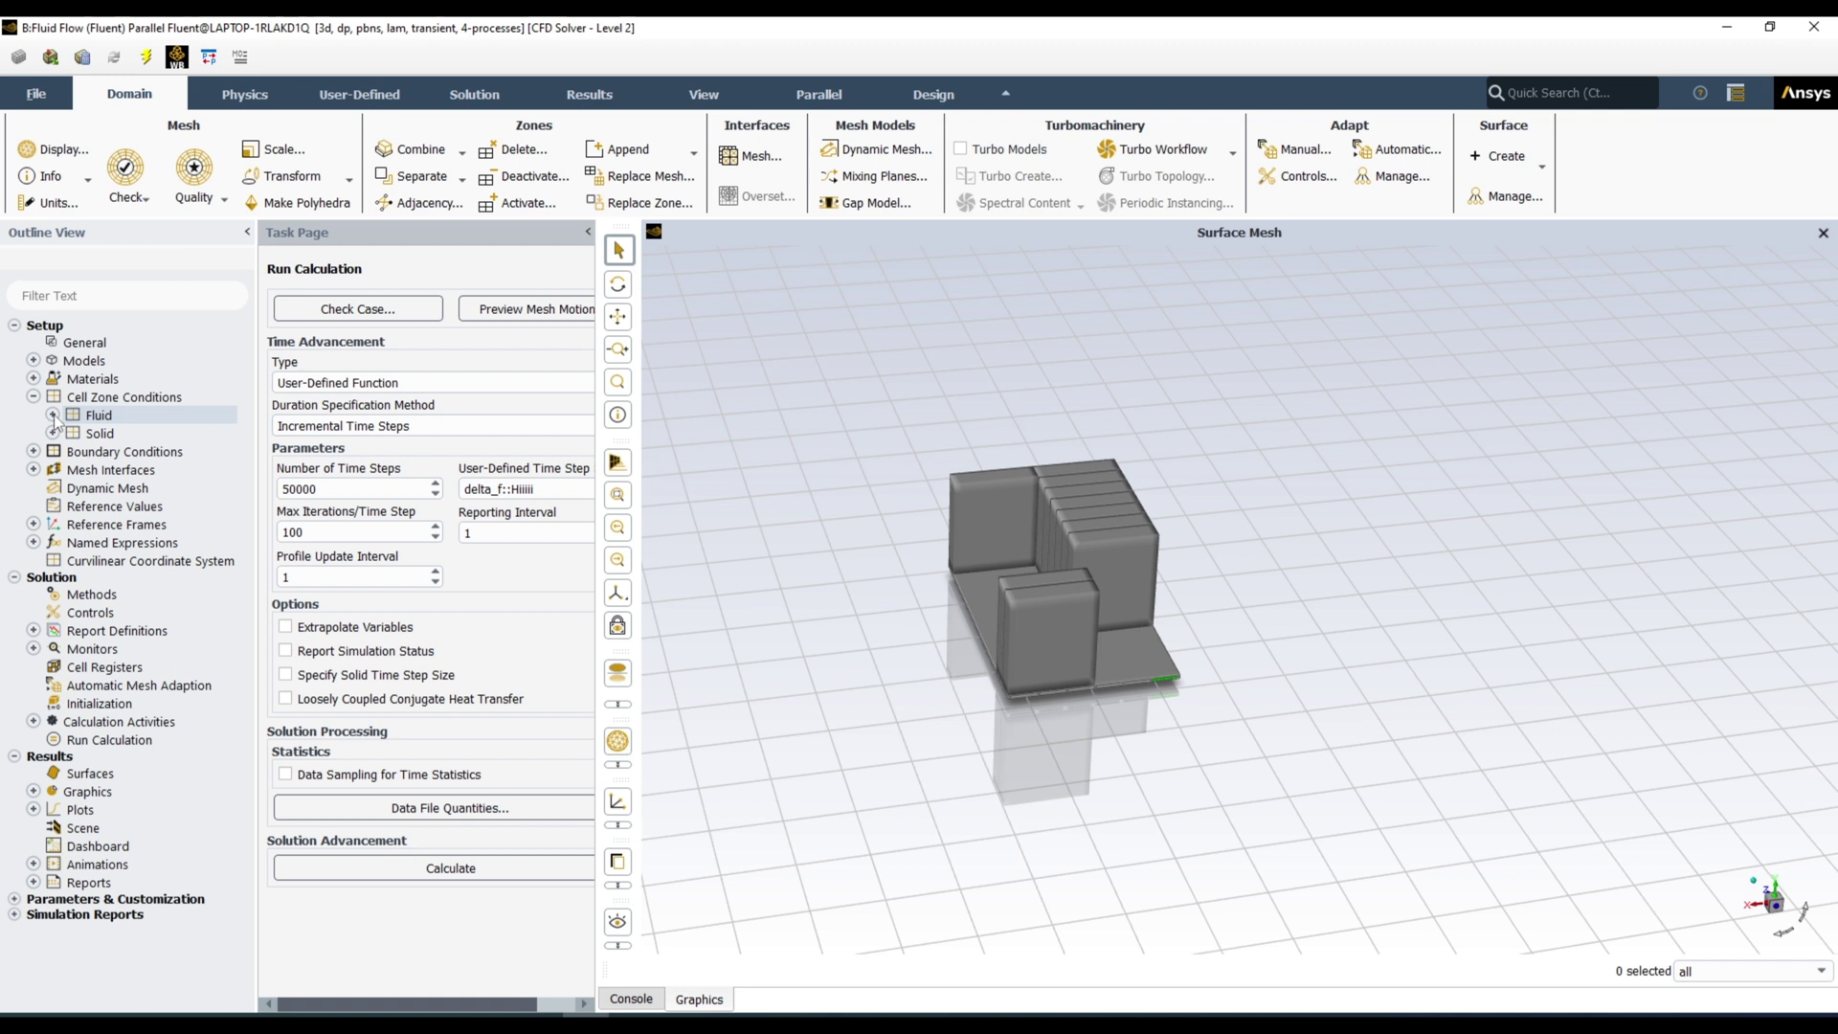
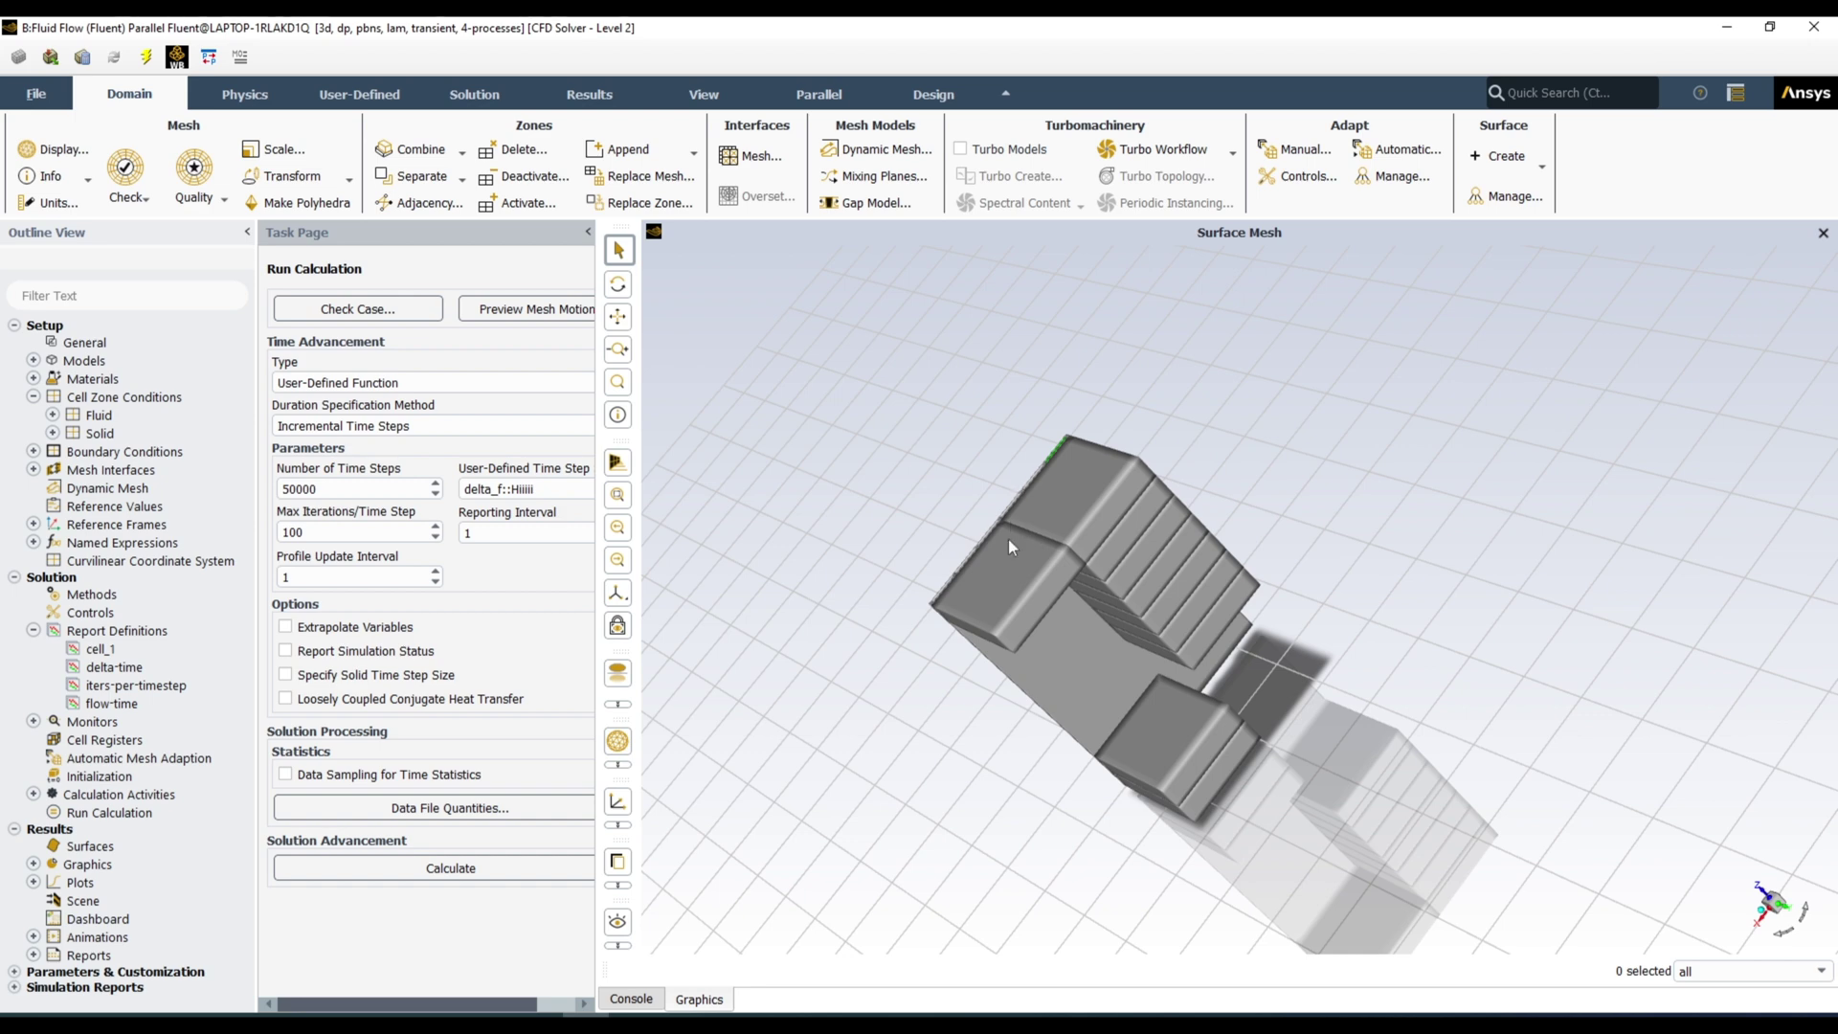
Step: Add the cell_1 solid zone to the active graphics window and highlight the large face of the nearest cell in the model
drag(1009, 540, 1145, 730)
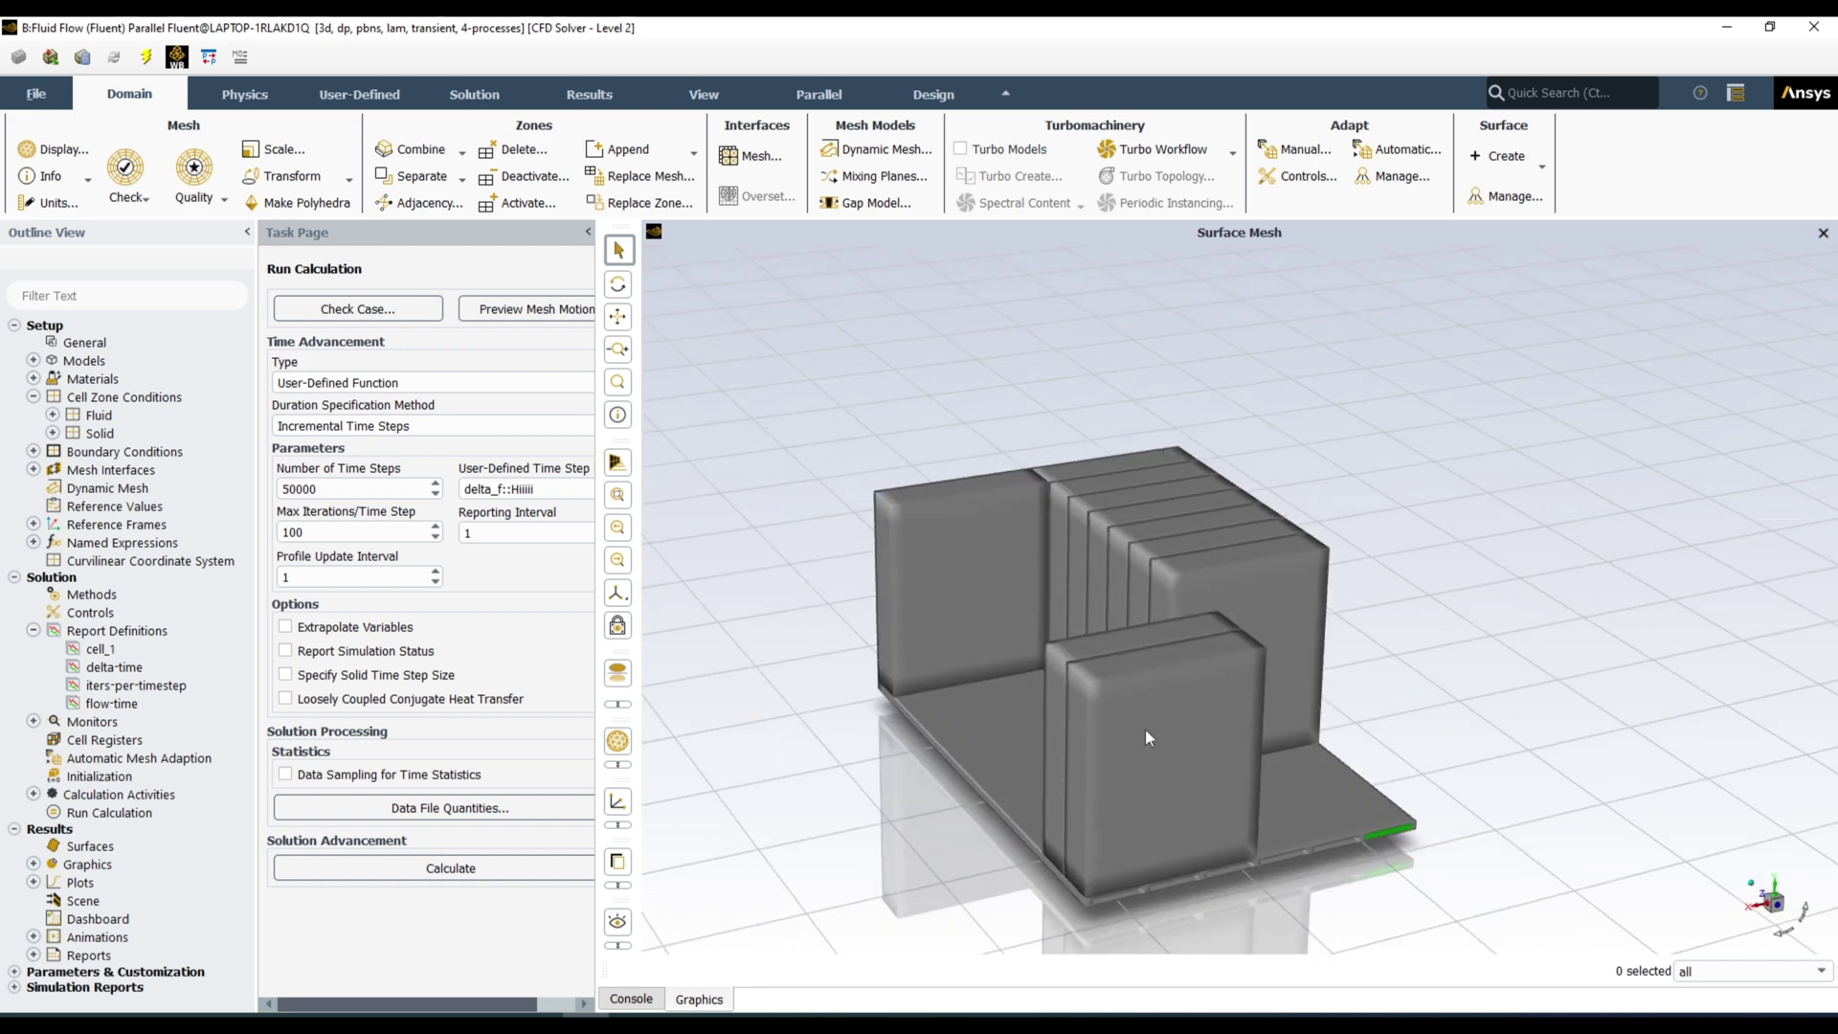
click(52, 432)
right_click(172, 472)
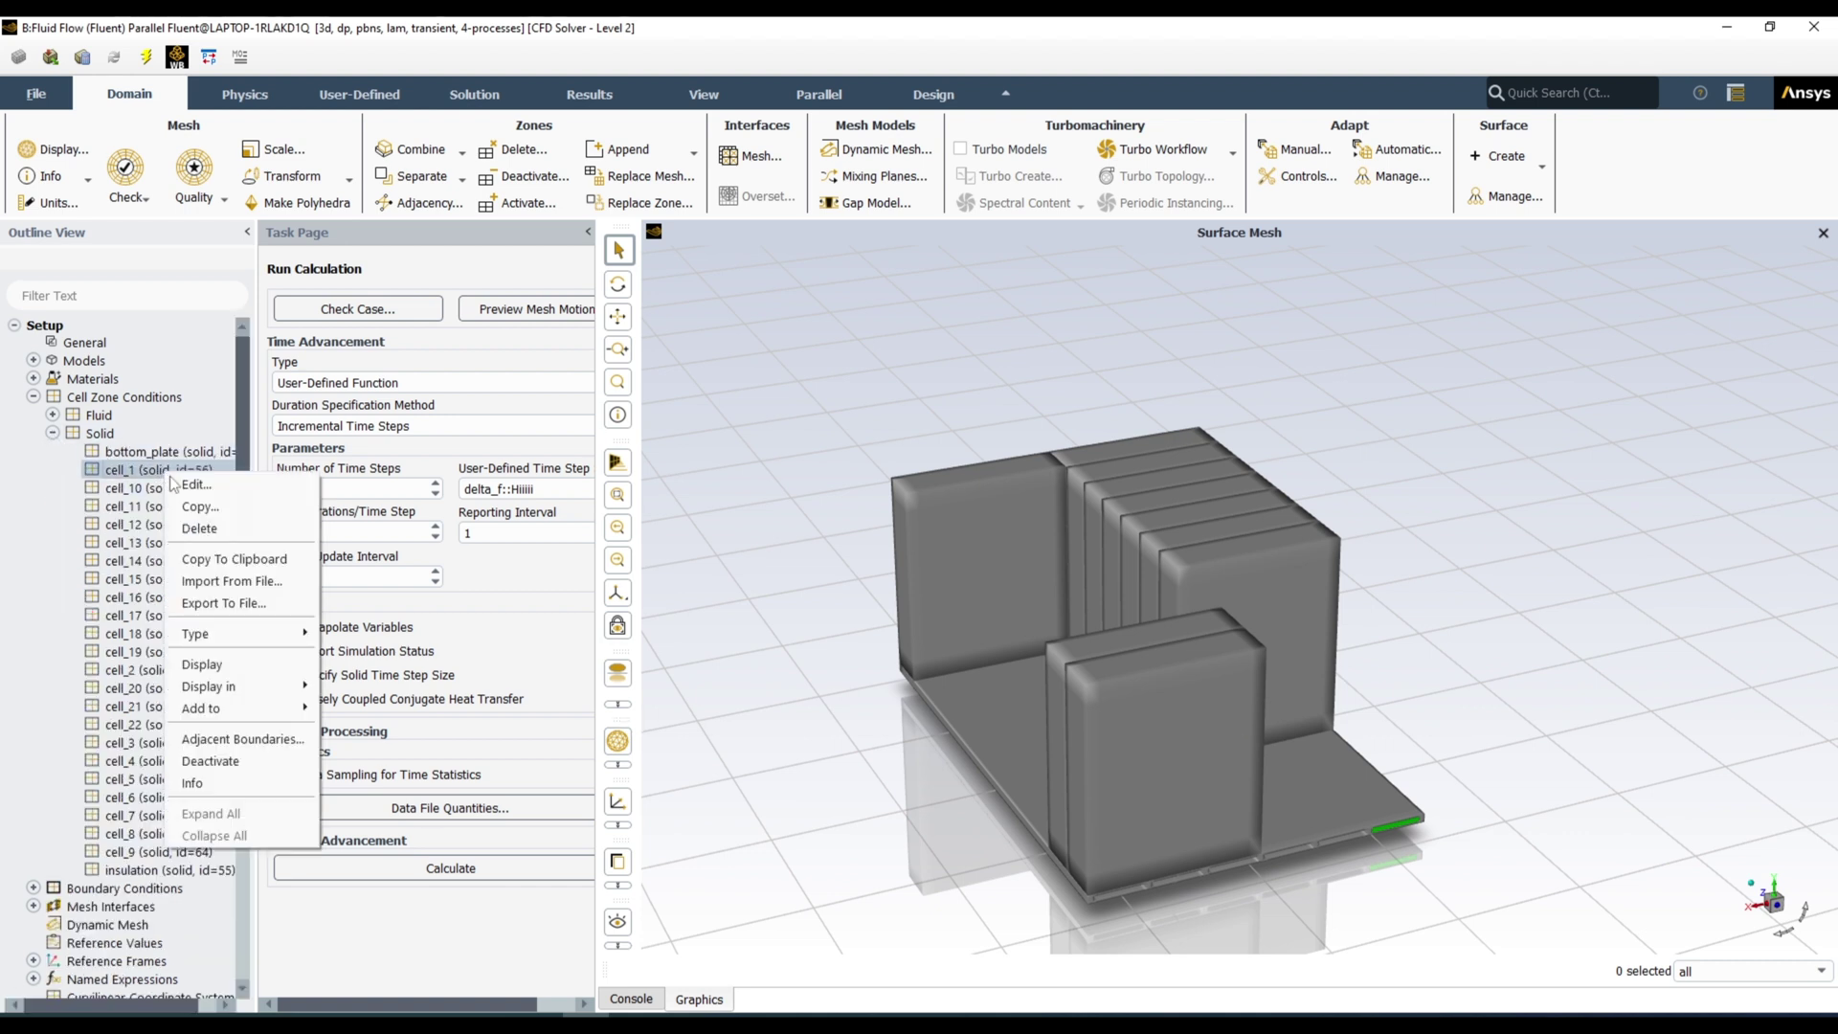
mouse_move(281, 710)
click(387, 707)
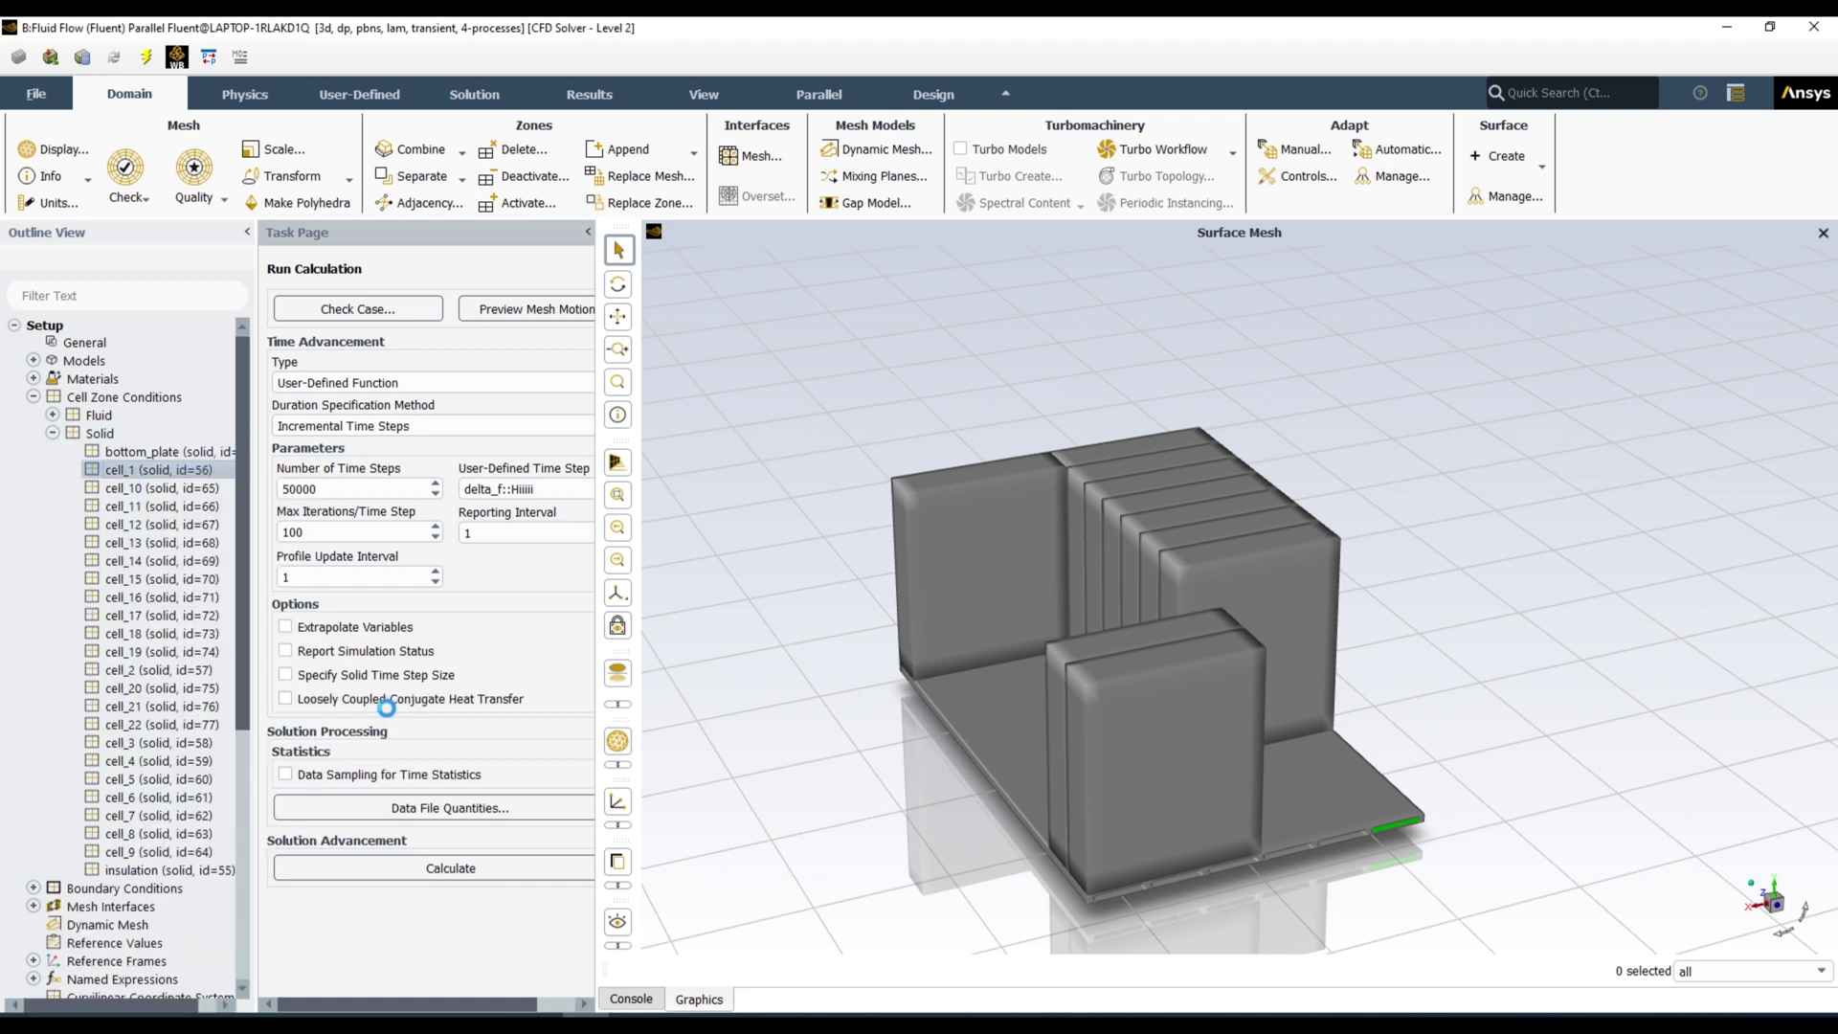
click(1168, 764)
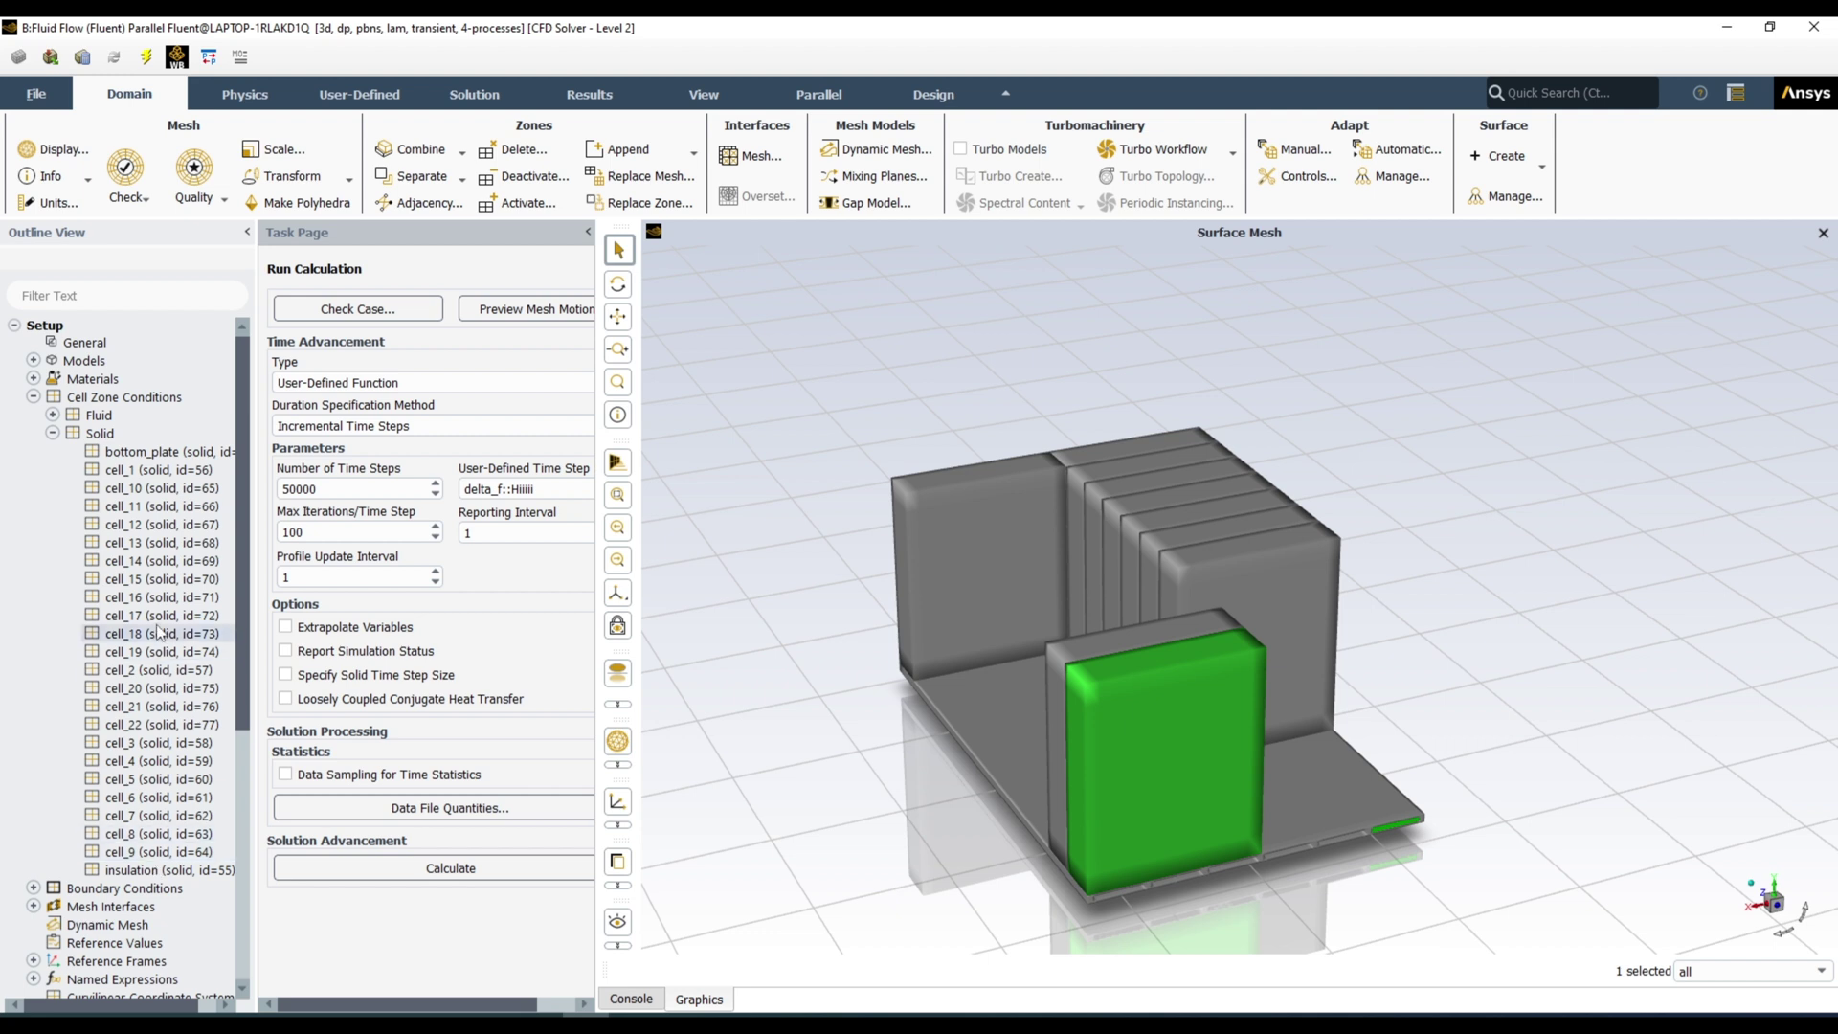
Step: Add the cell_22 solid zone to the active graphics window, view it beside the other cells, and collapse the Solid zone list
right_click(160, 730)
click(191, 548)
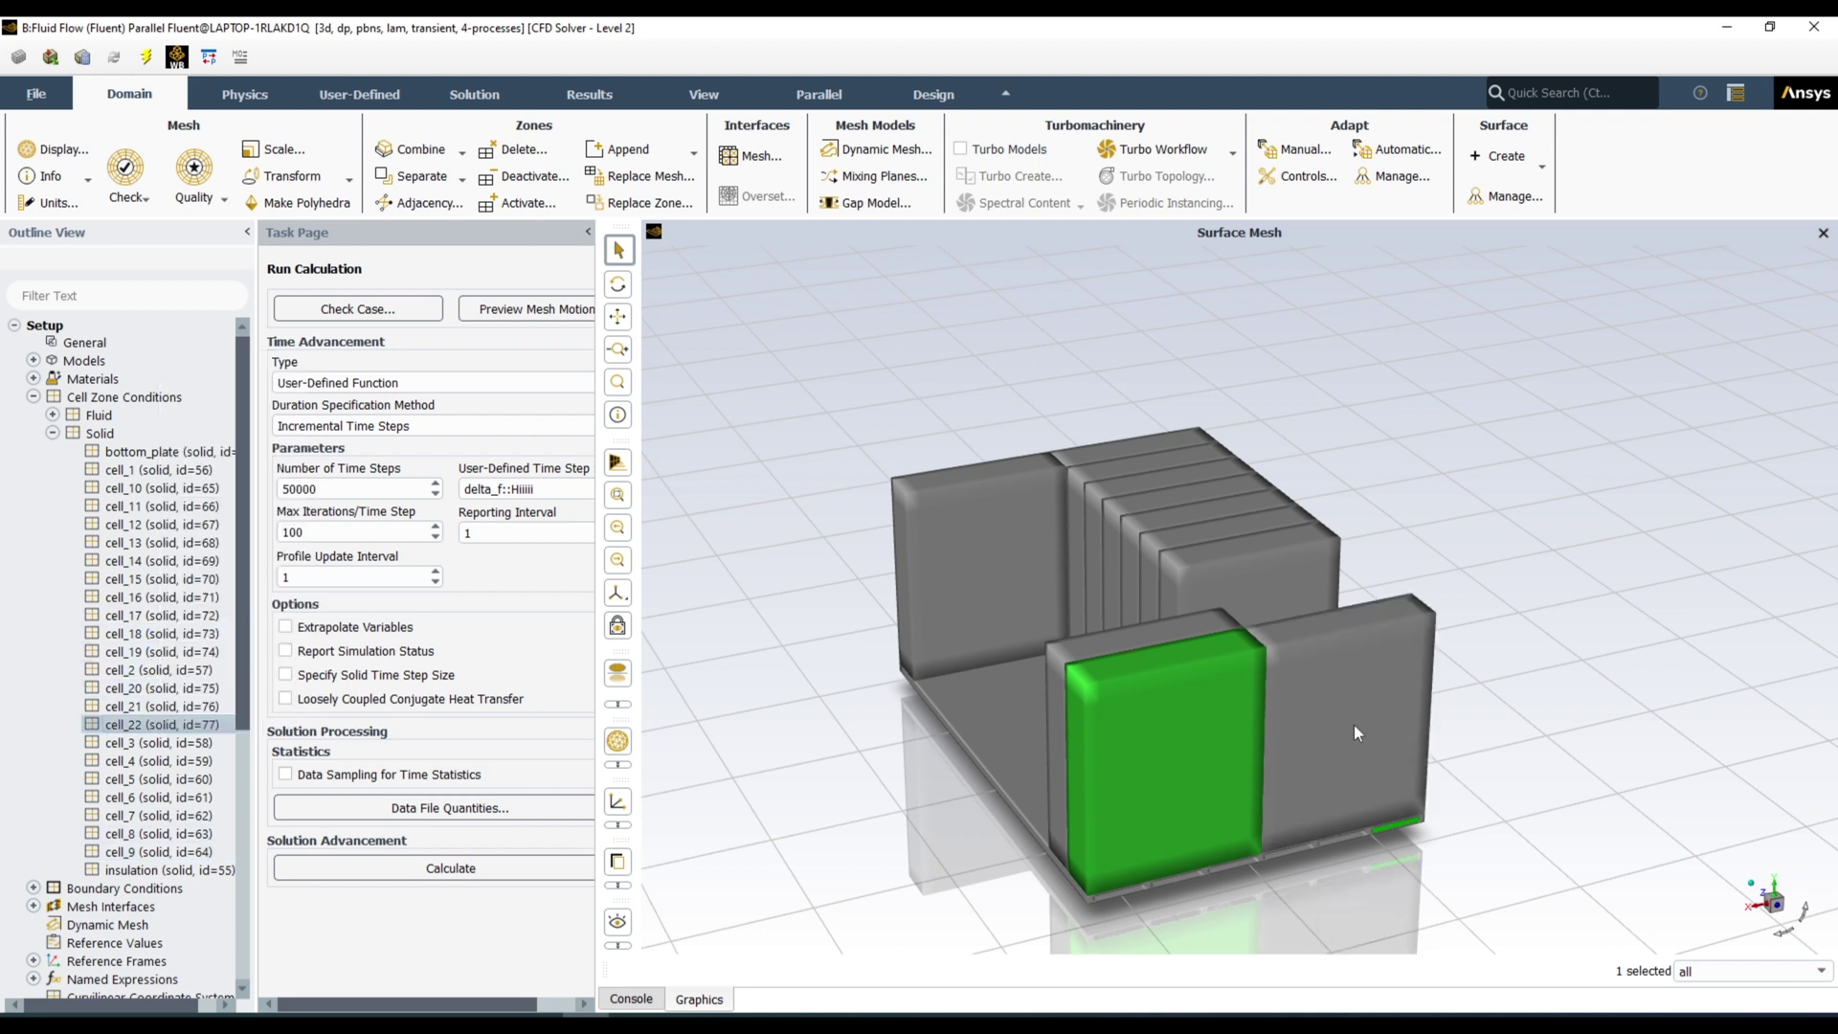
drag(1317, 709, 714, 702)
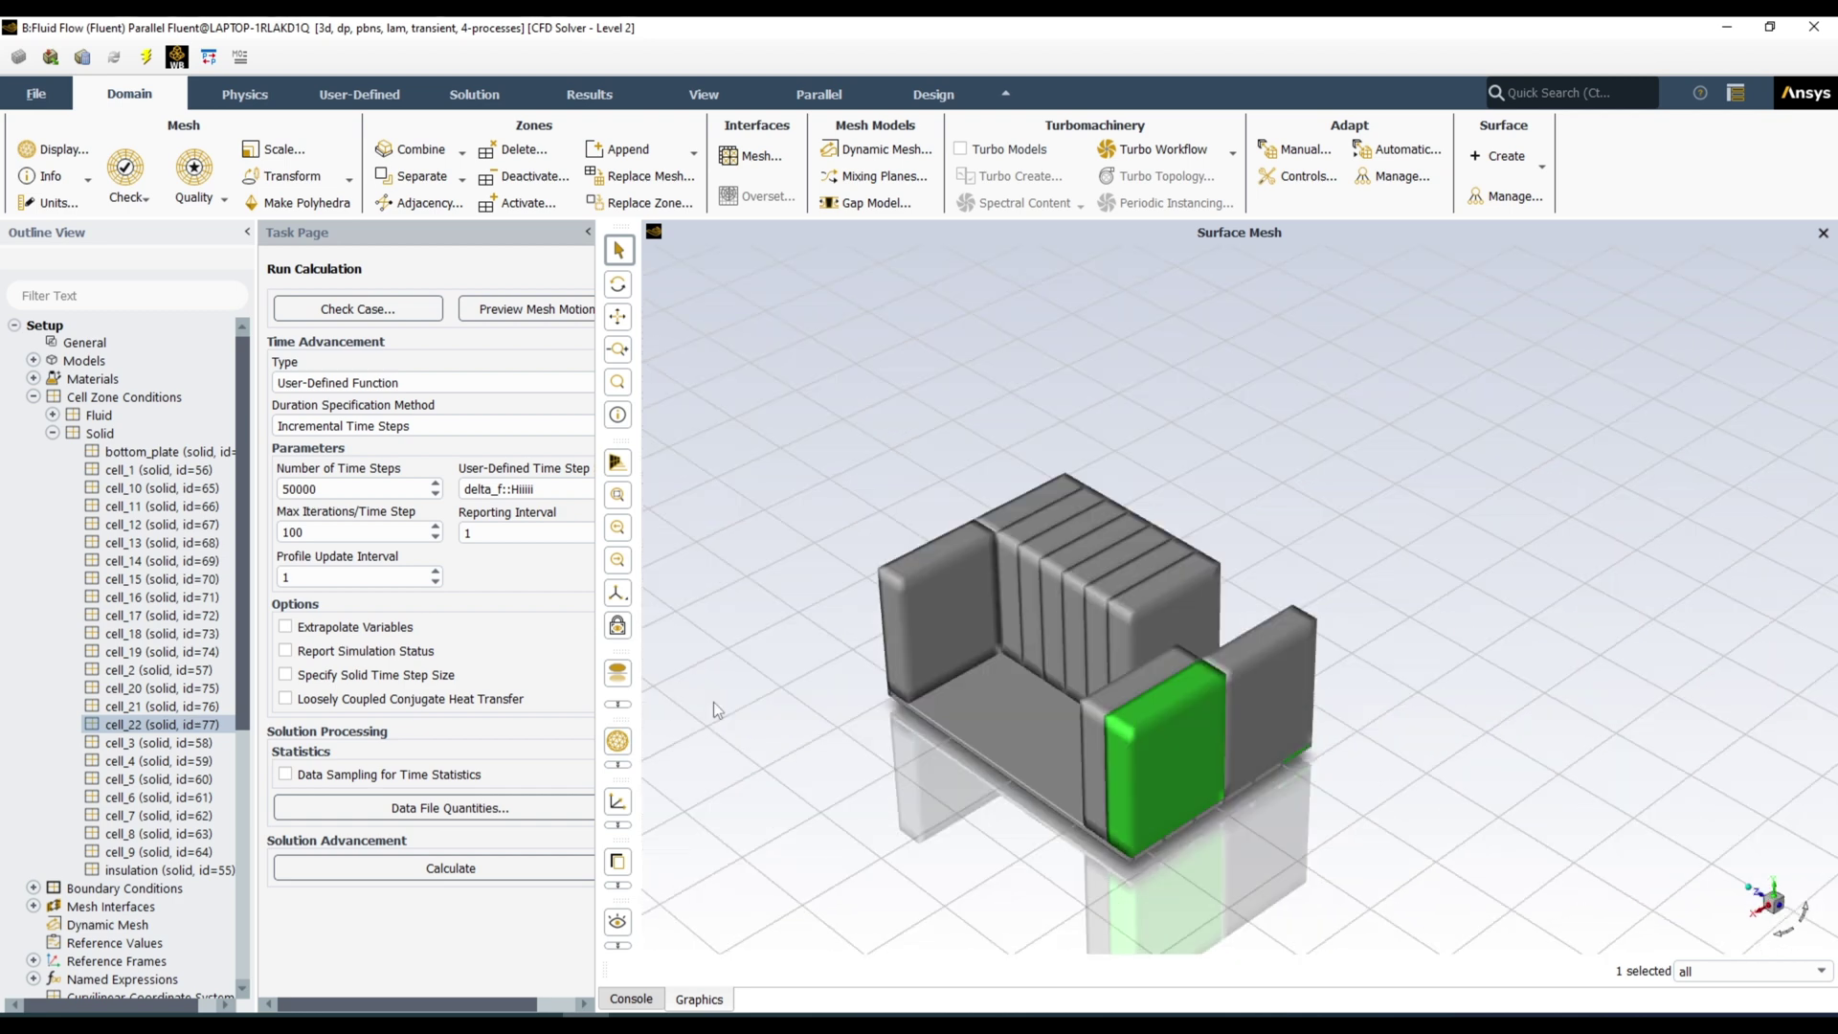
right_click(1264, 705)
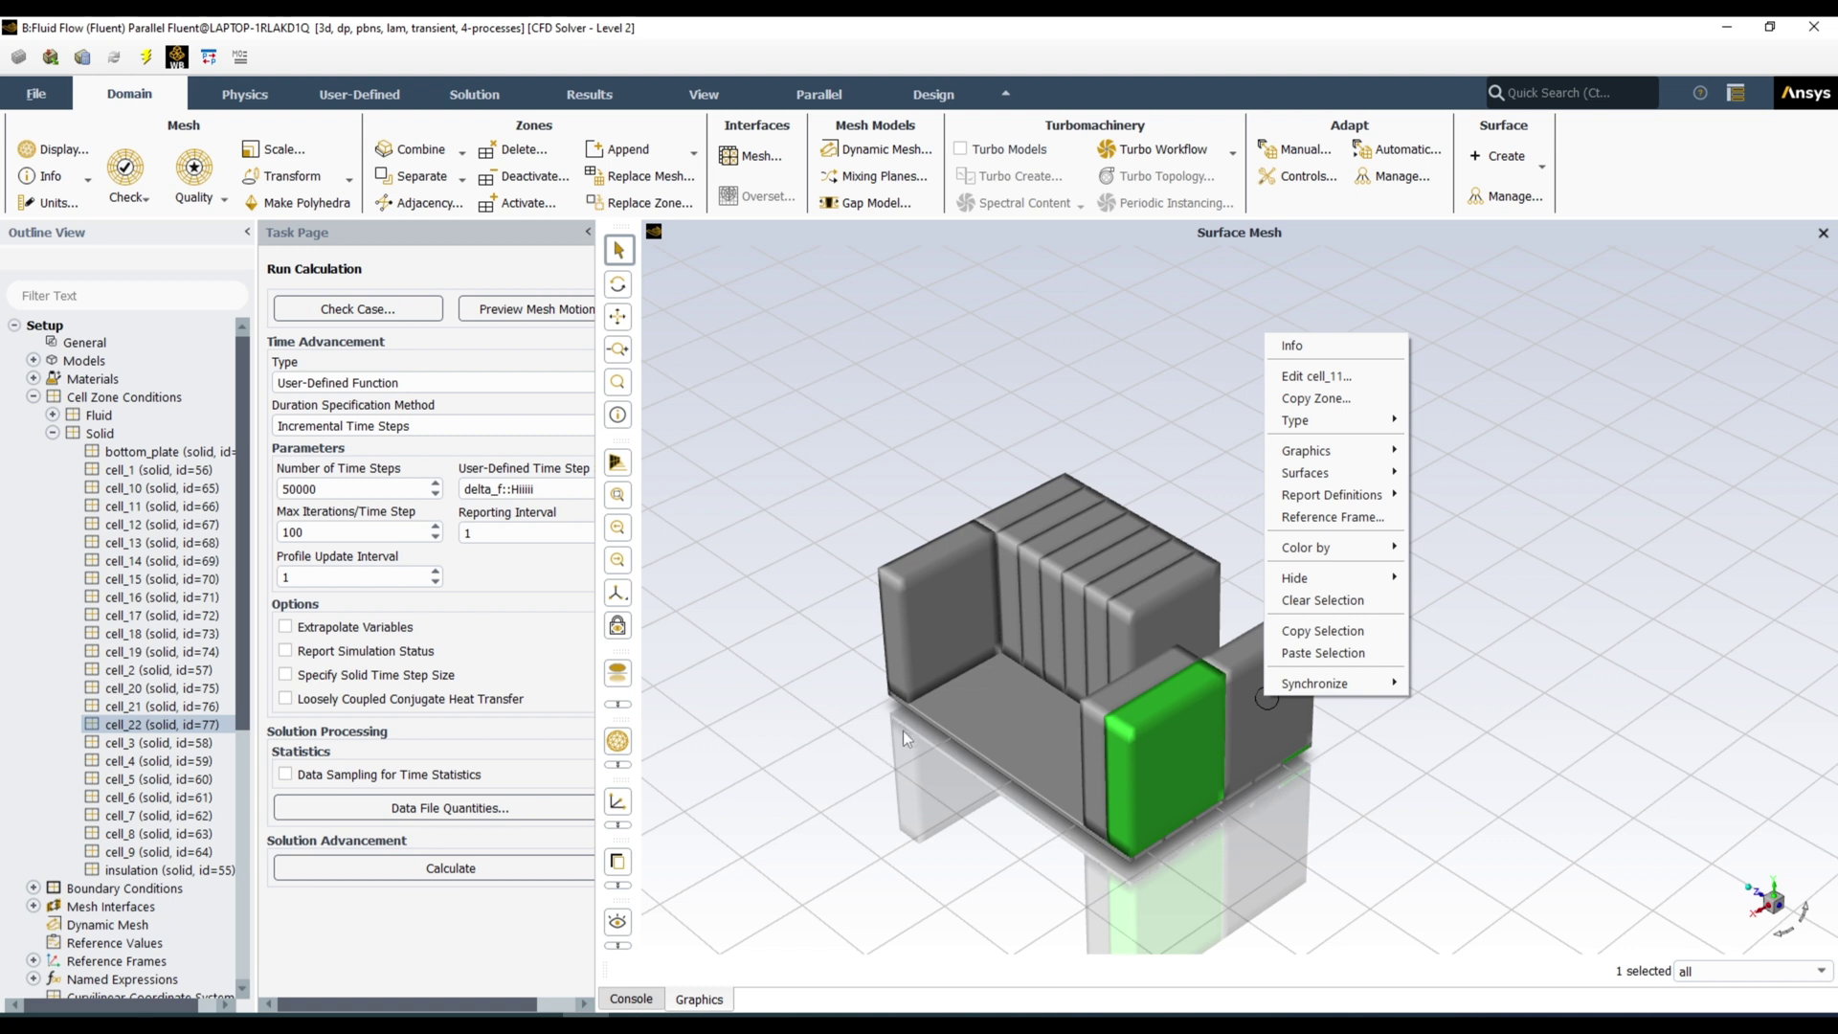
click(53, 432)
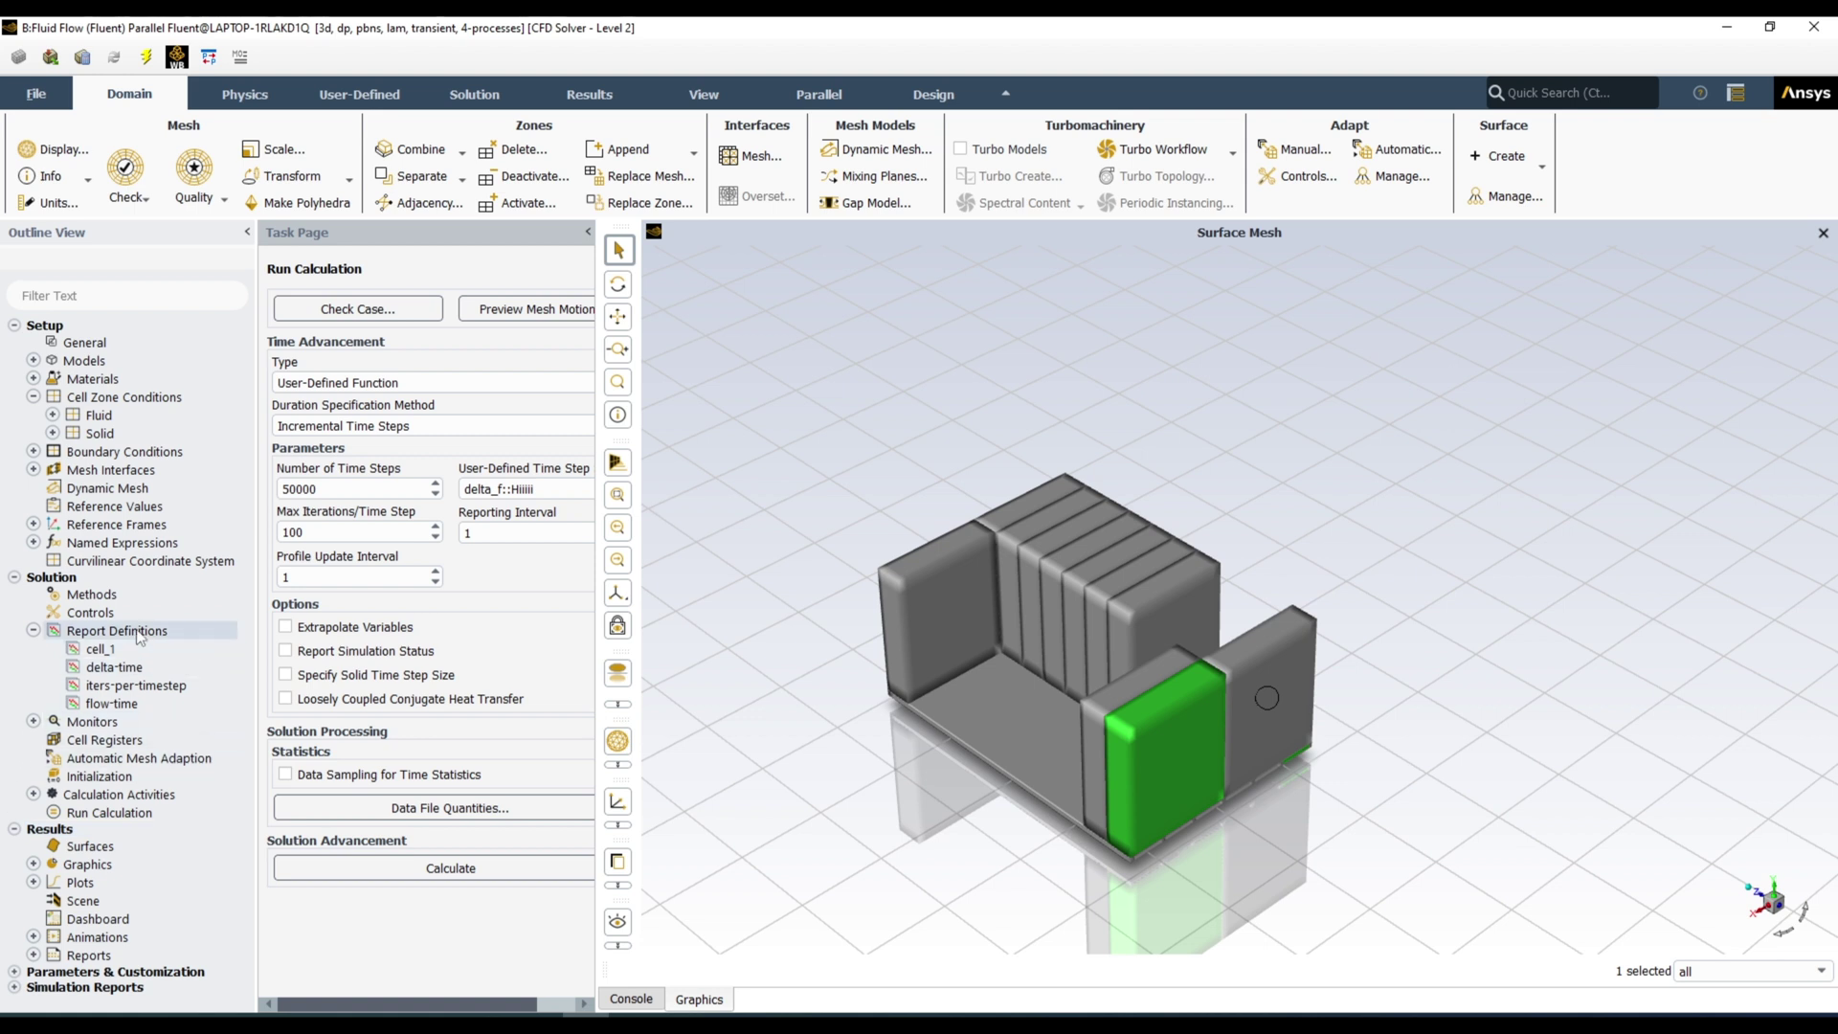
Step: Create a new volume report definition of type Volume-Average and name it cell_1_temp
right_click(139, 636)
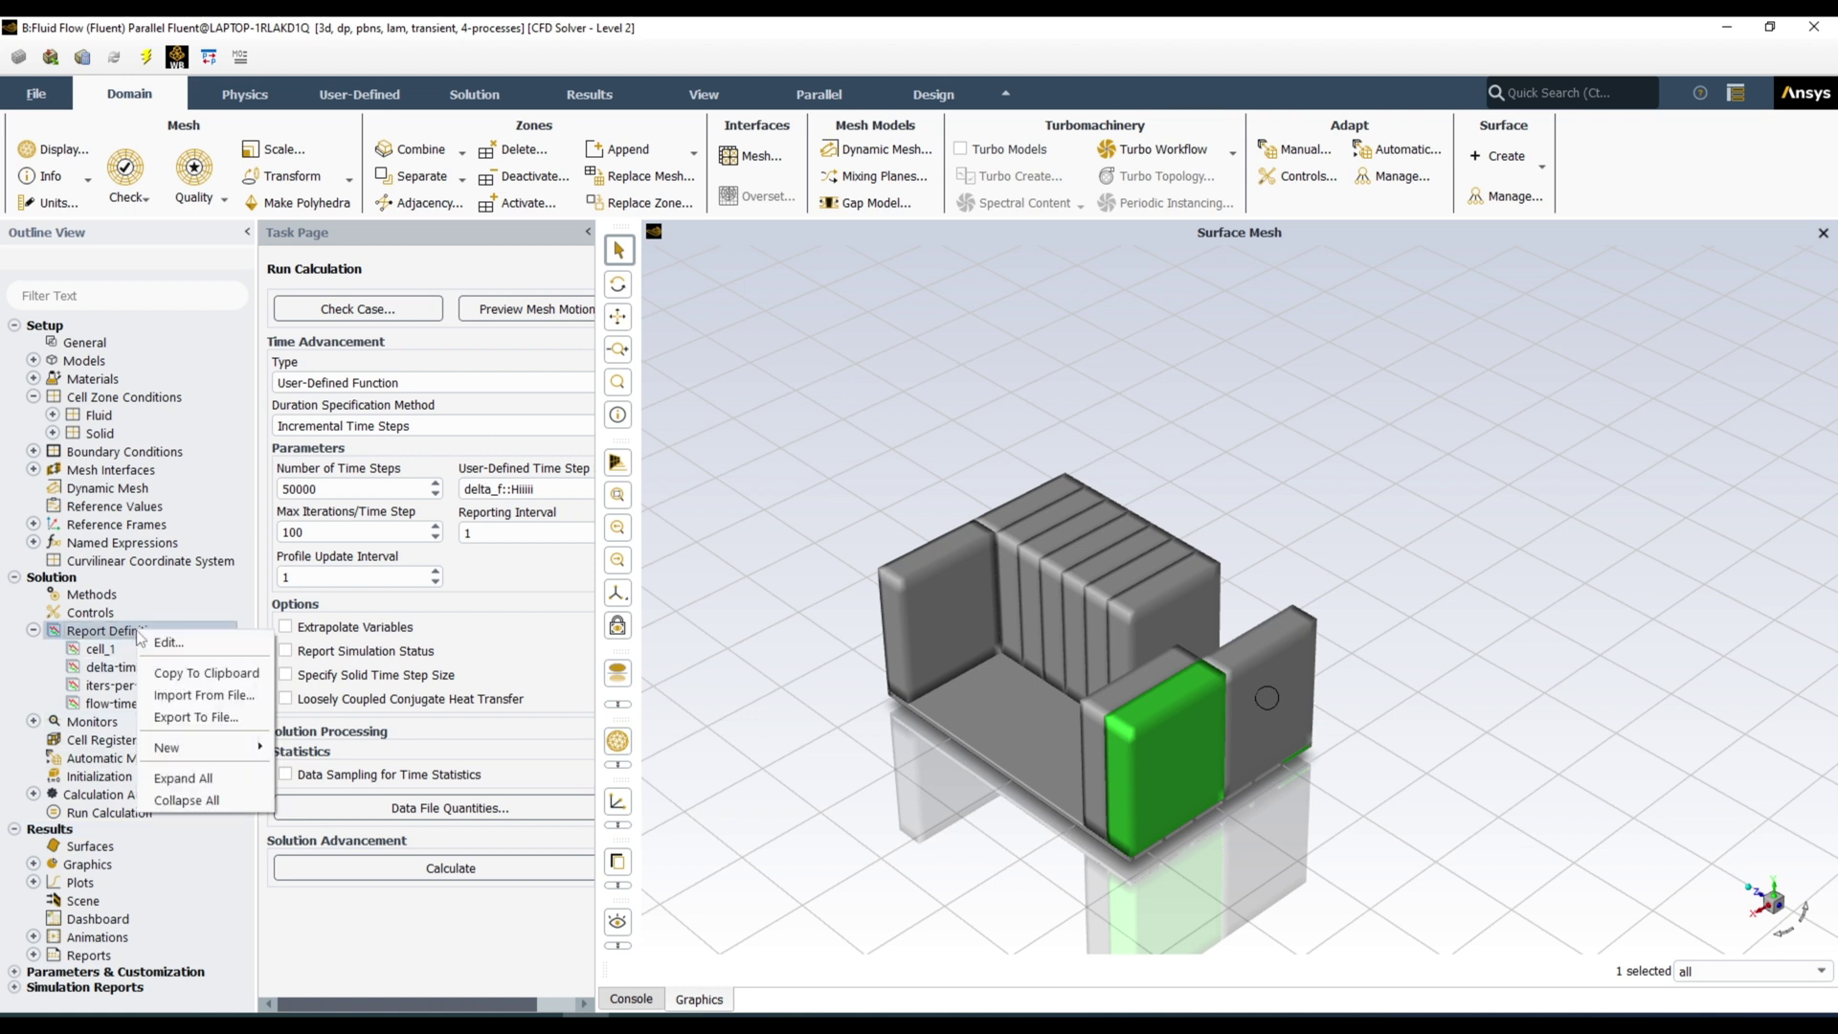
mouse_move(223, 756)
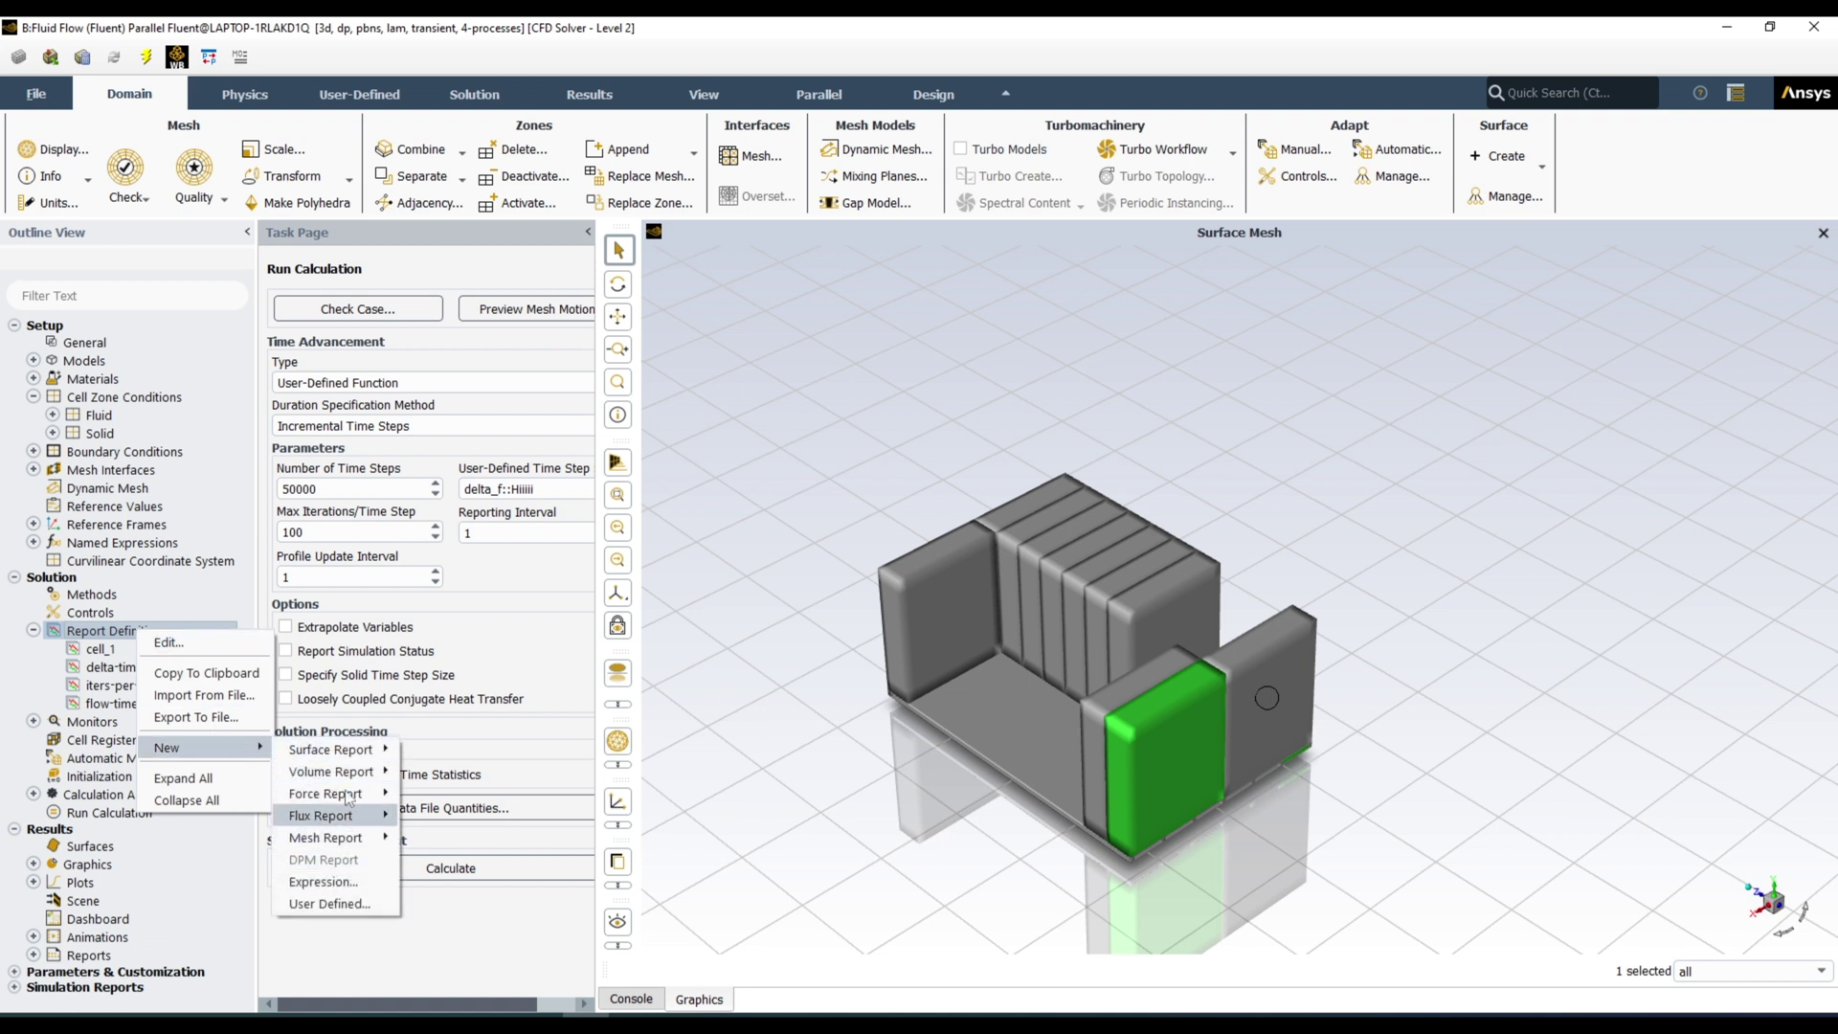
mouse_move(332, 756)
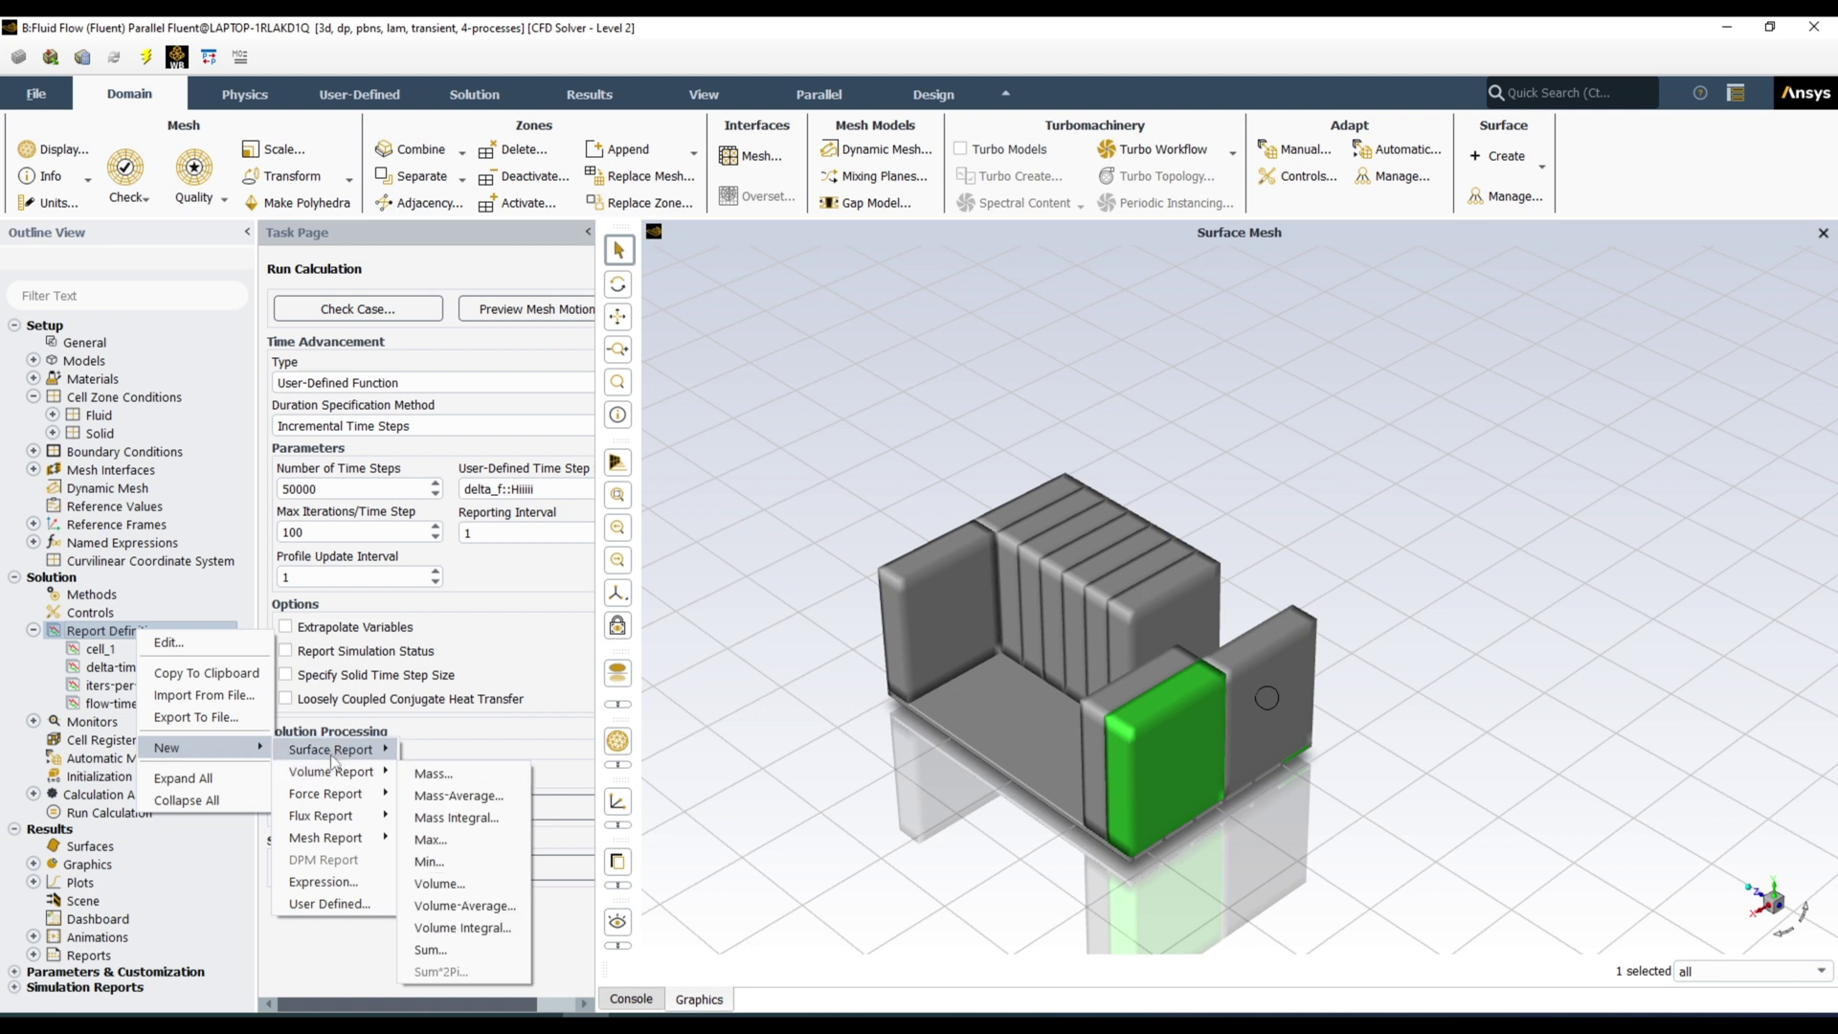
mouse_move(336, 802)
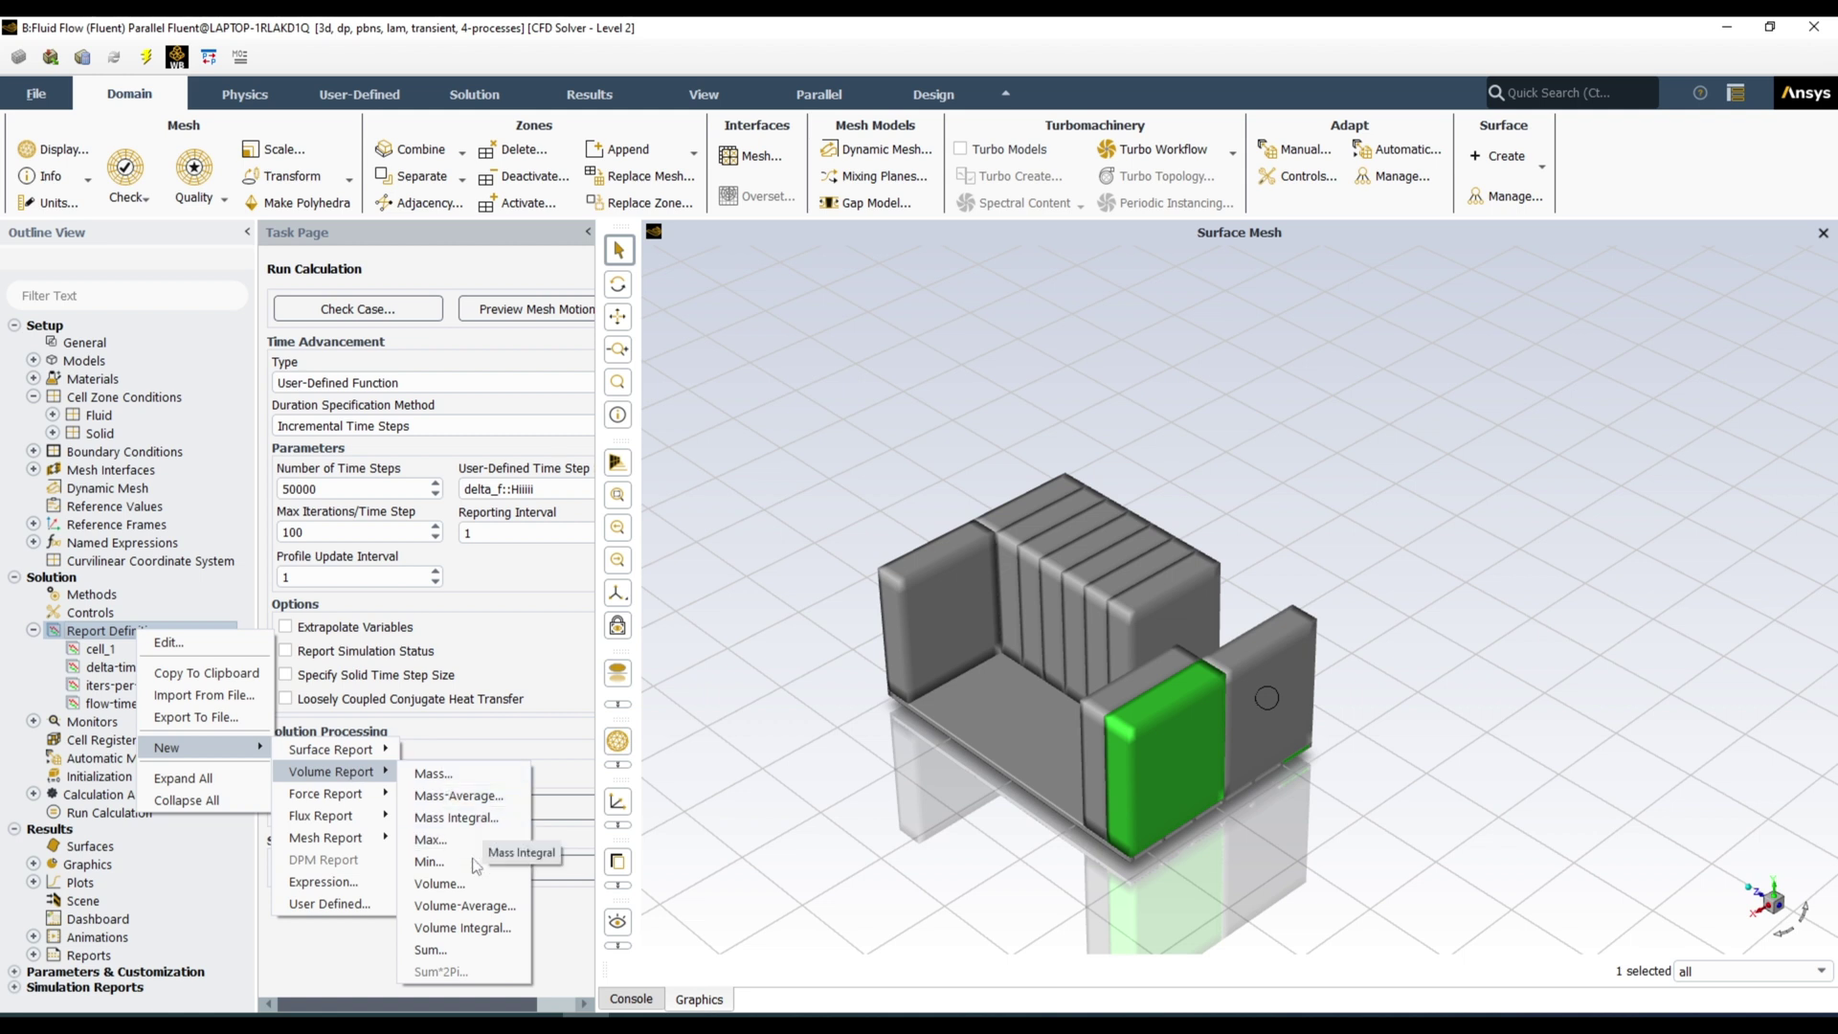
click(487, 906)
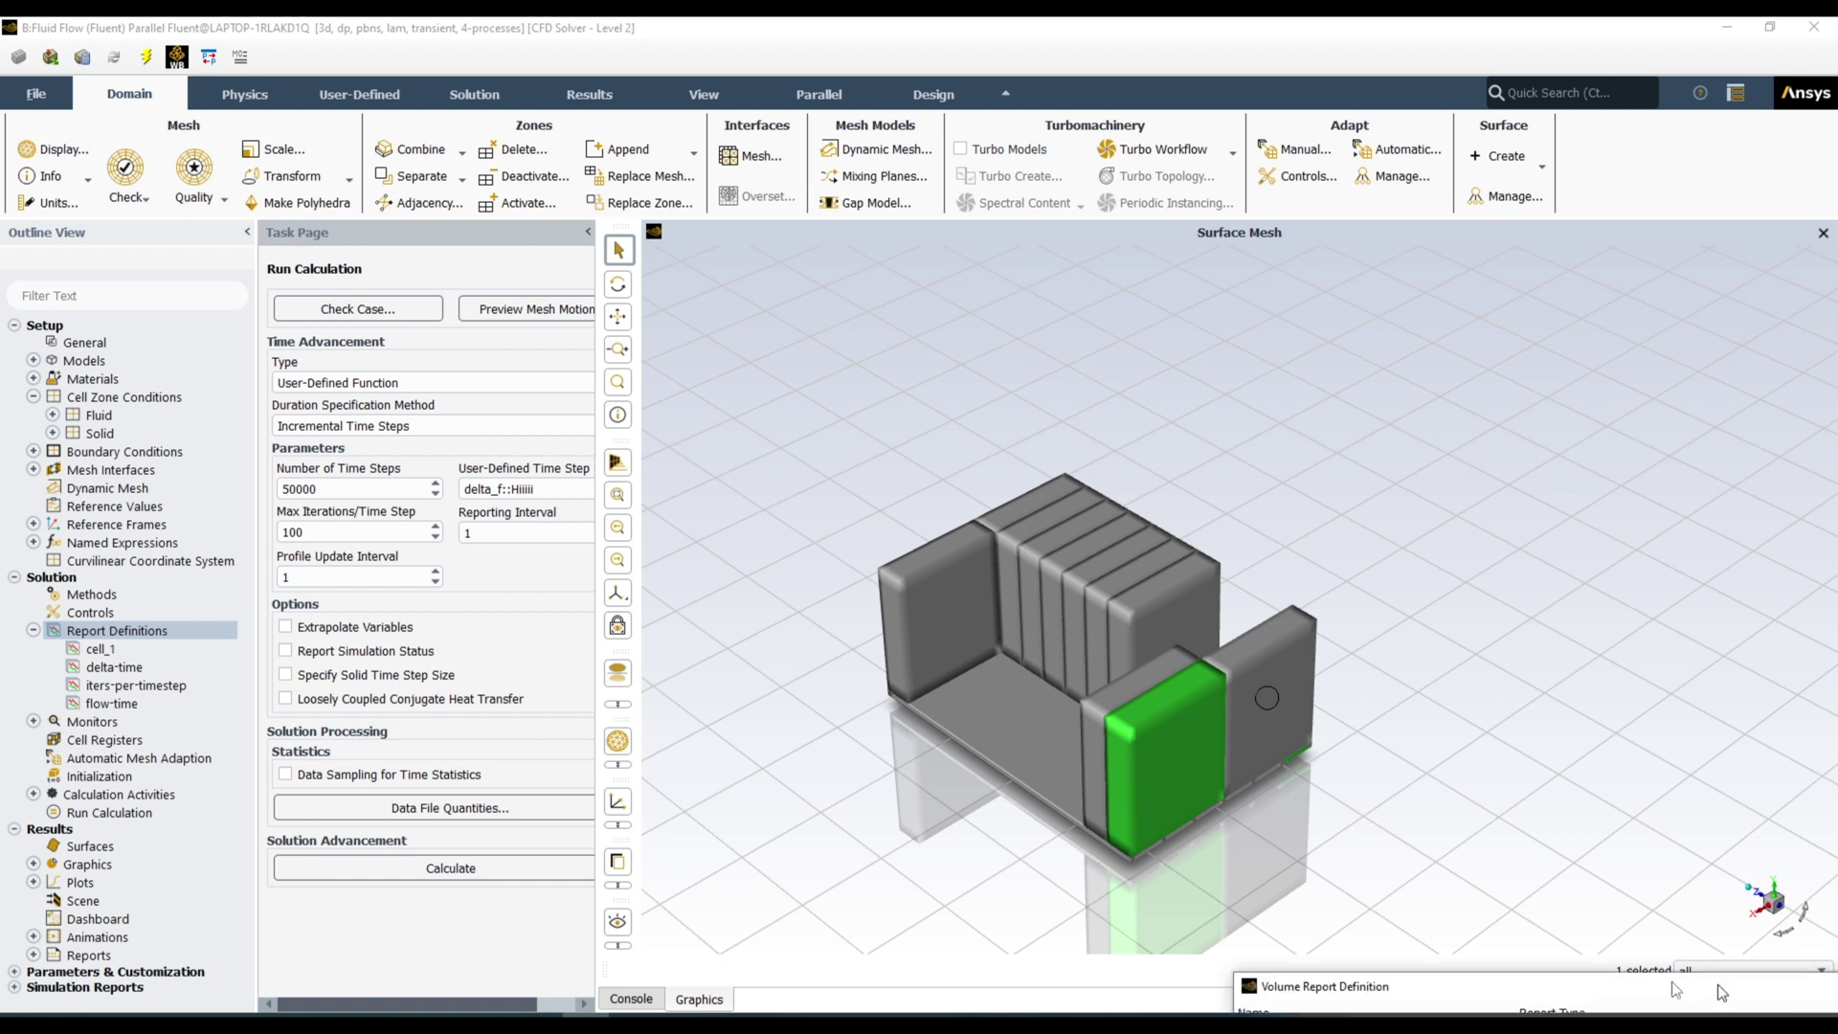
drag(995, 492, 863, 339)
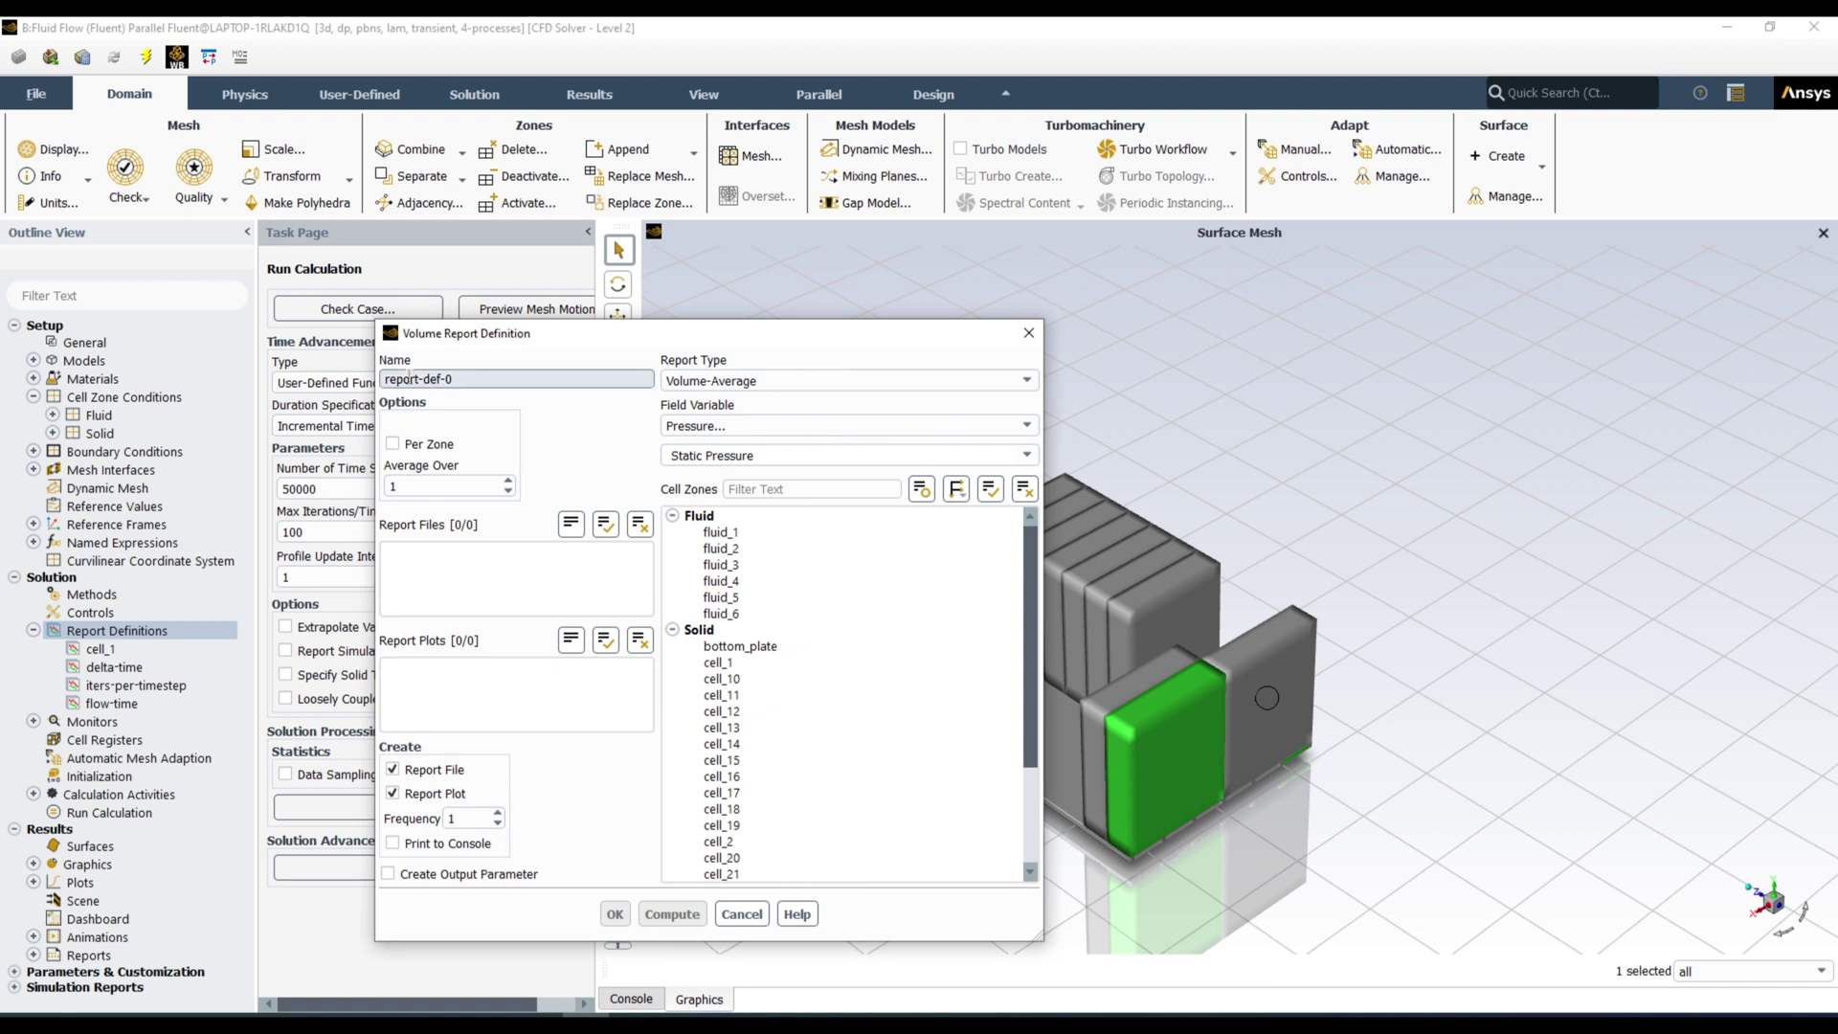
triple_click(489, 378)
key(BackSpace)
text(cell_1_temp)
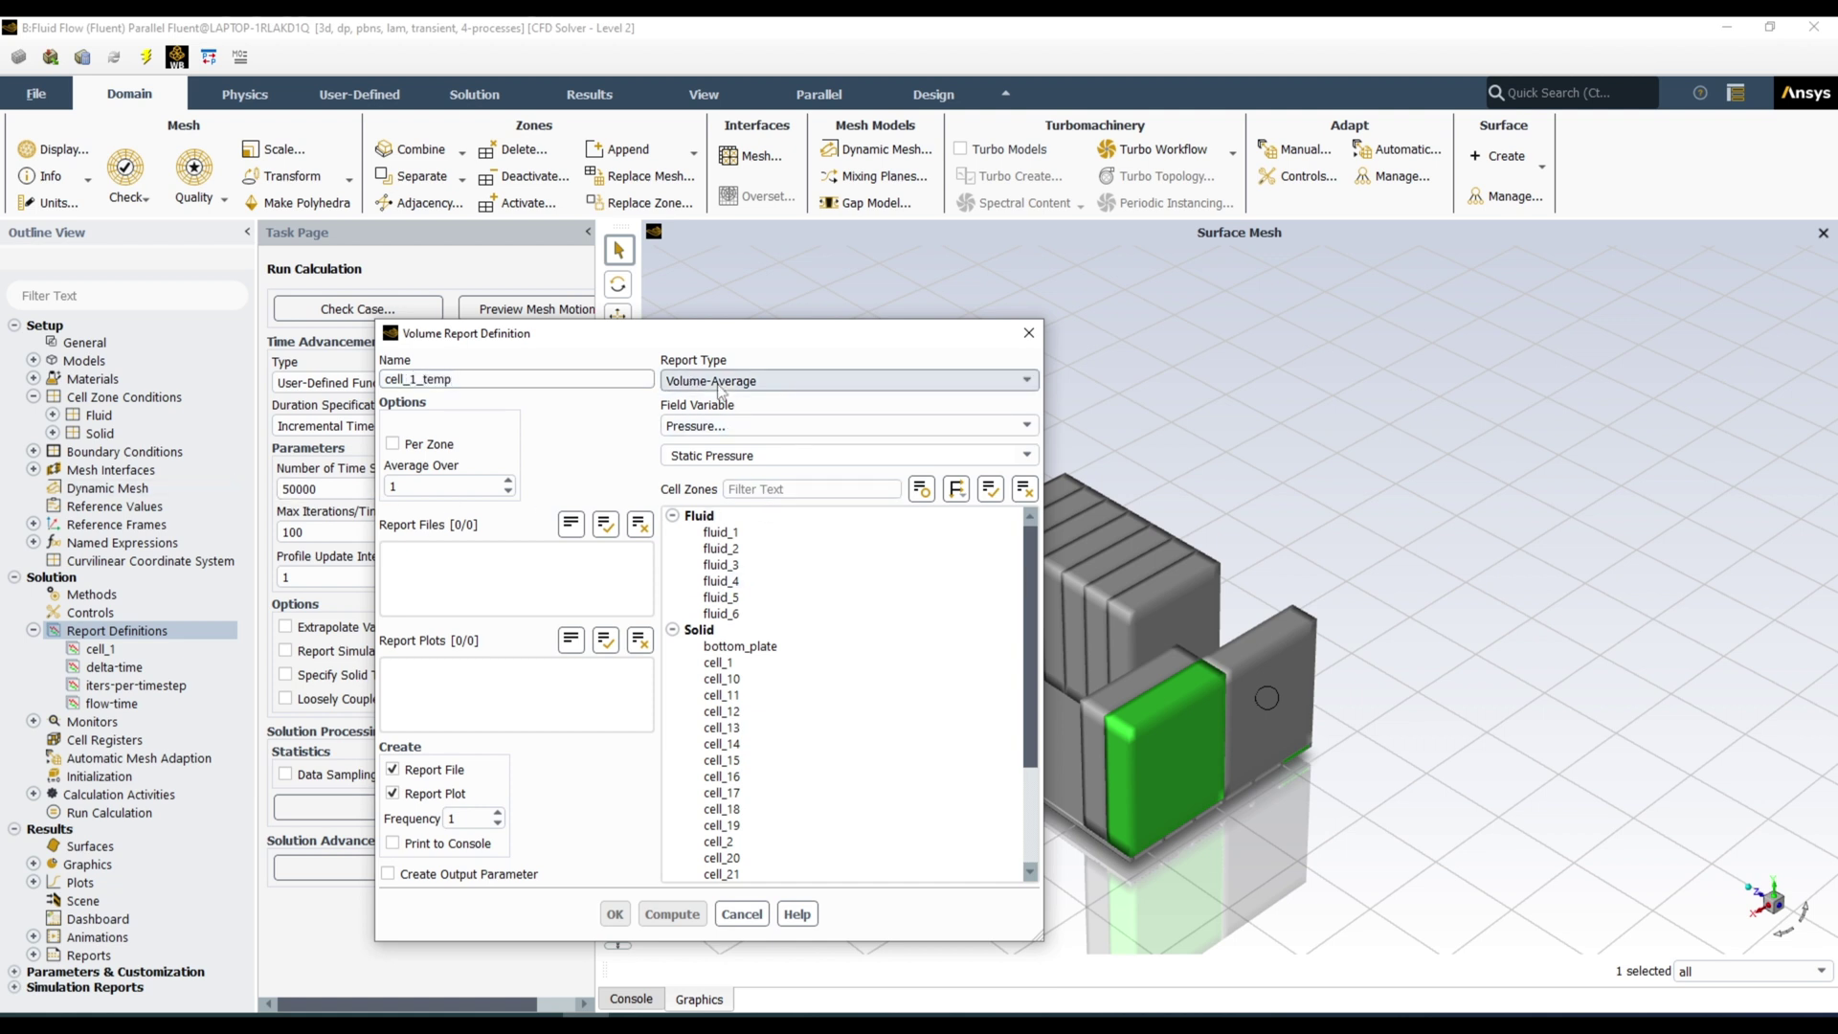
Step: Set the cell_1_temp report to average Static Temperature over the cell_1 solid zone
click(787, 431)
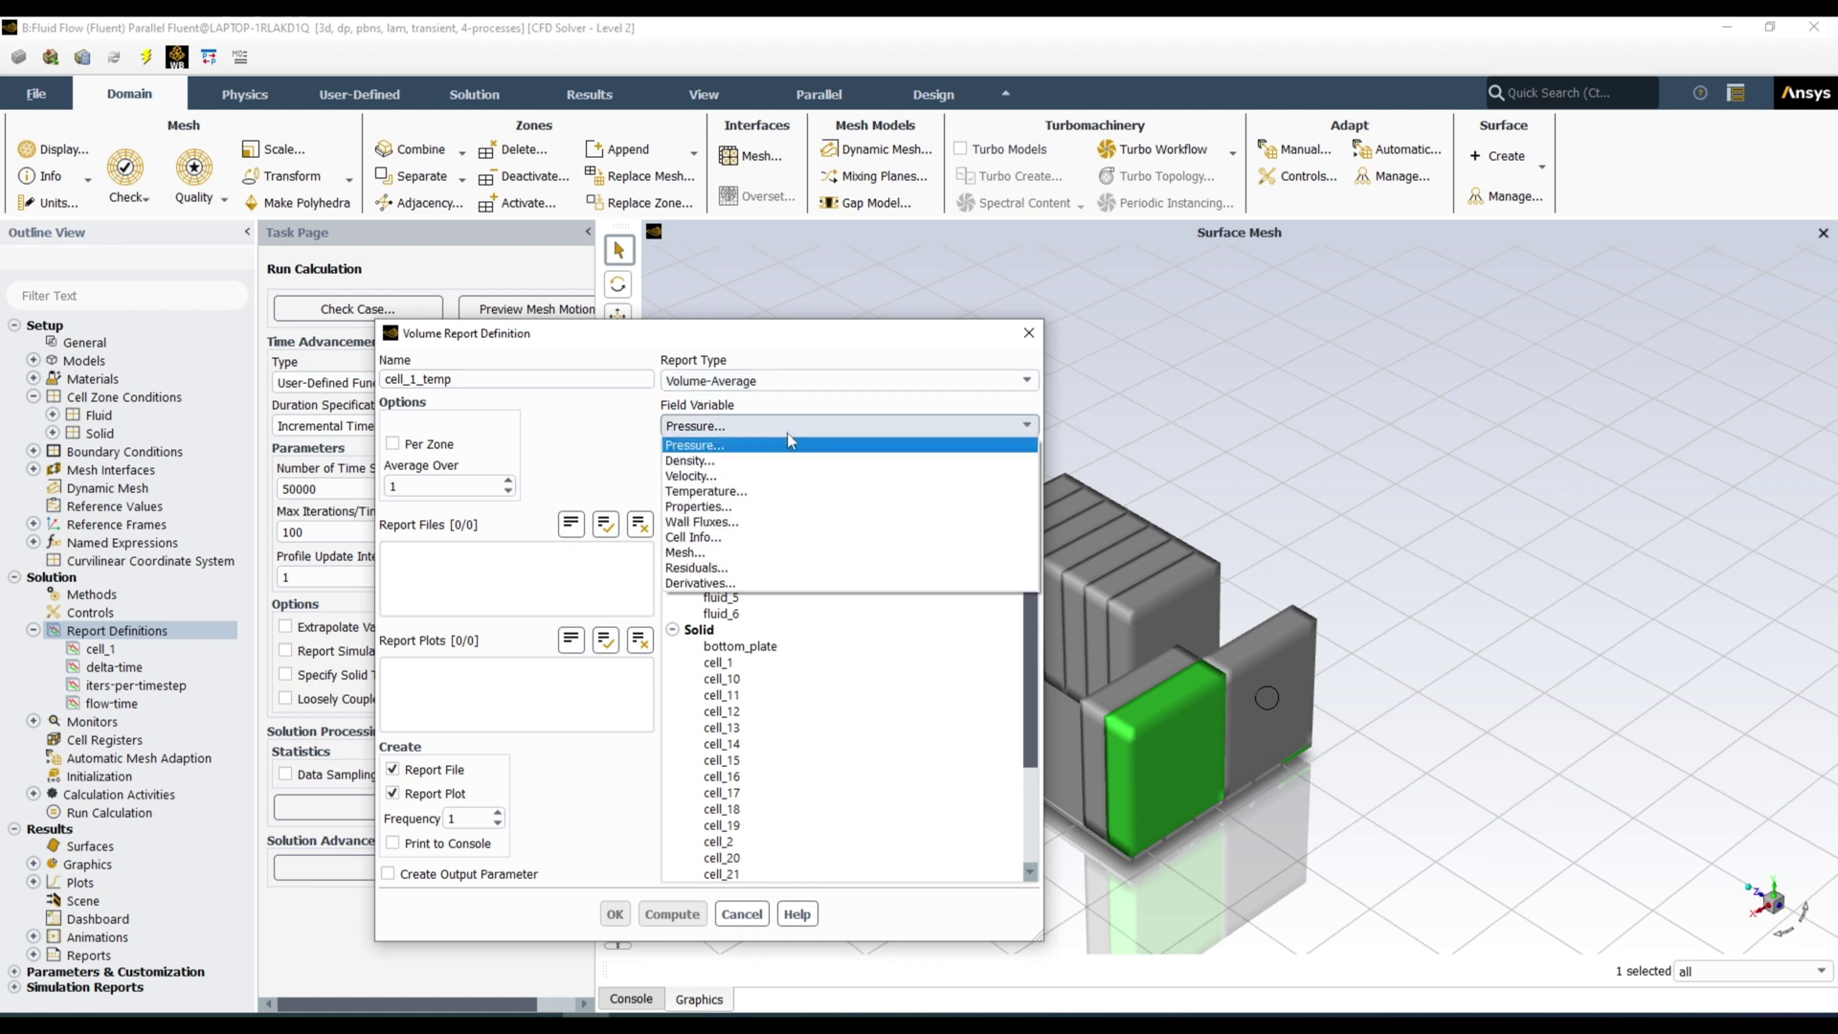
click(732, 491)
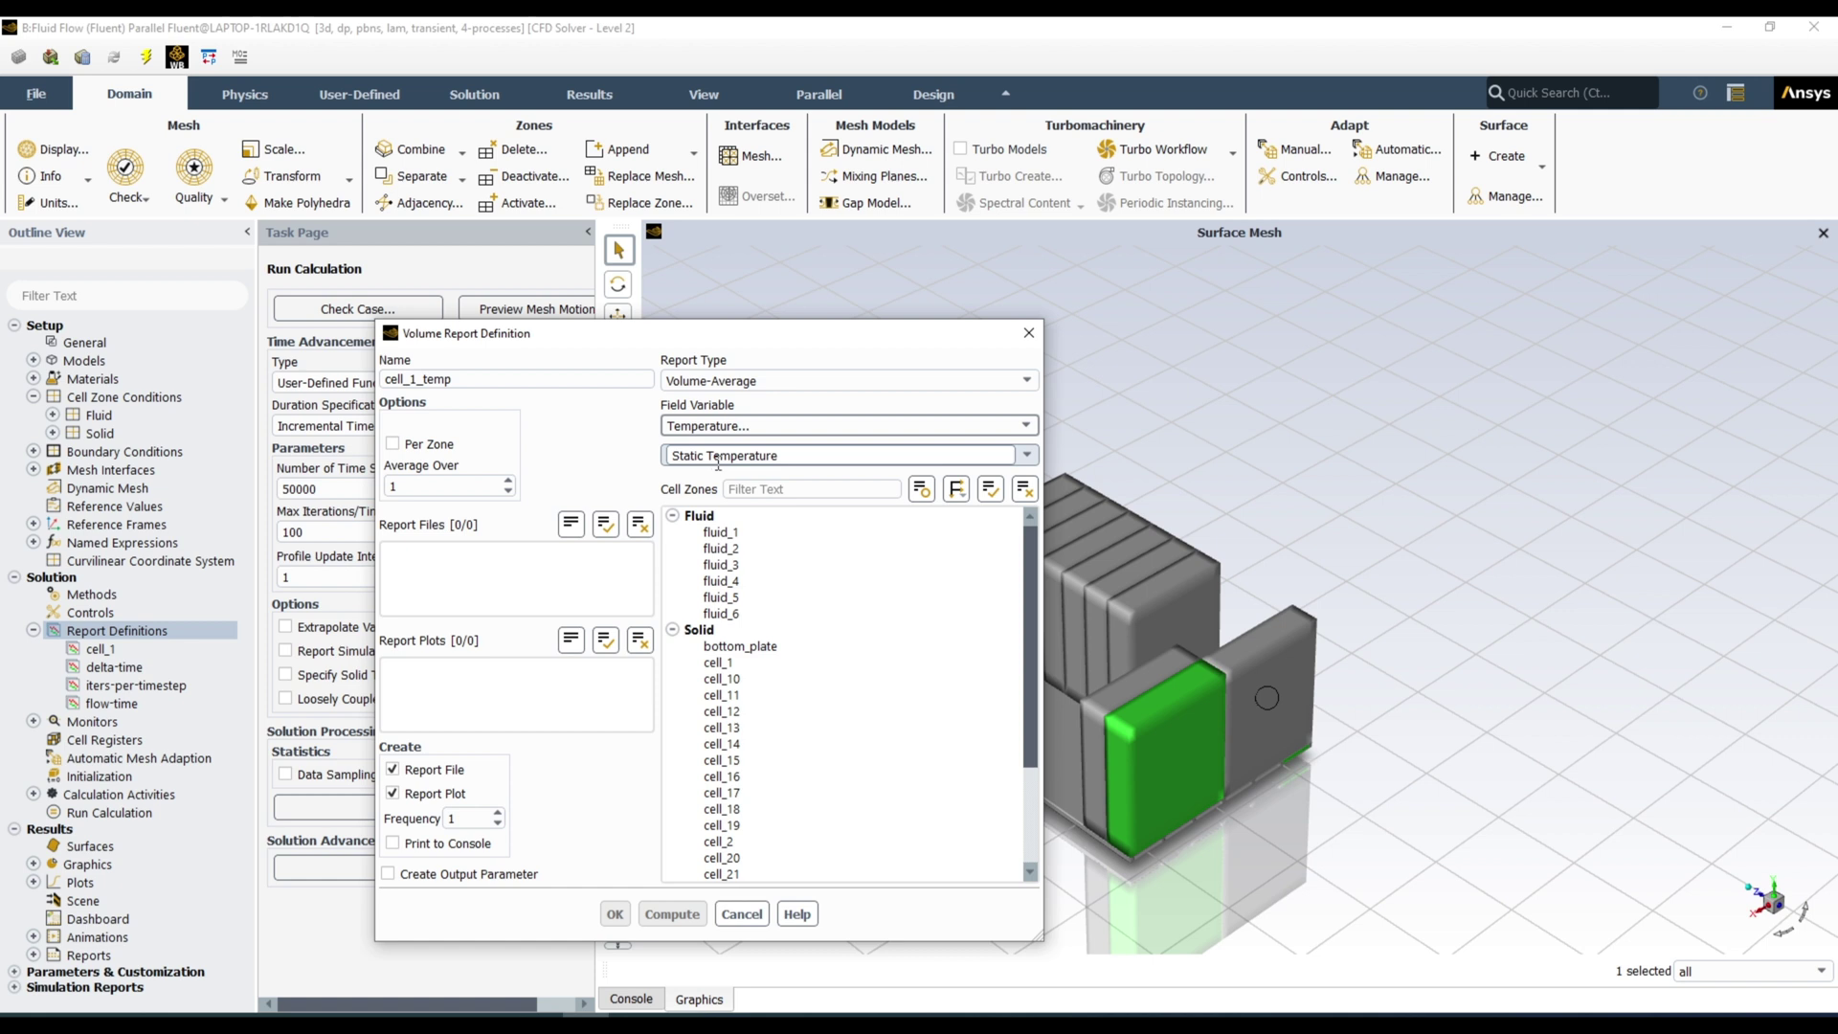
click(721, 664)
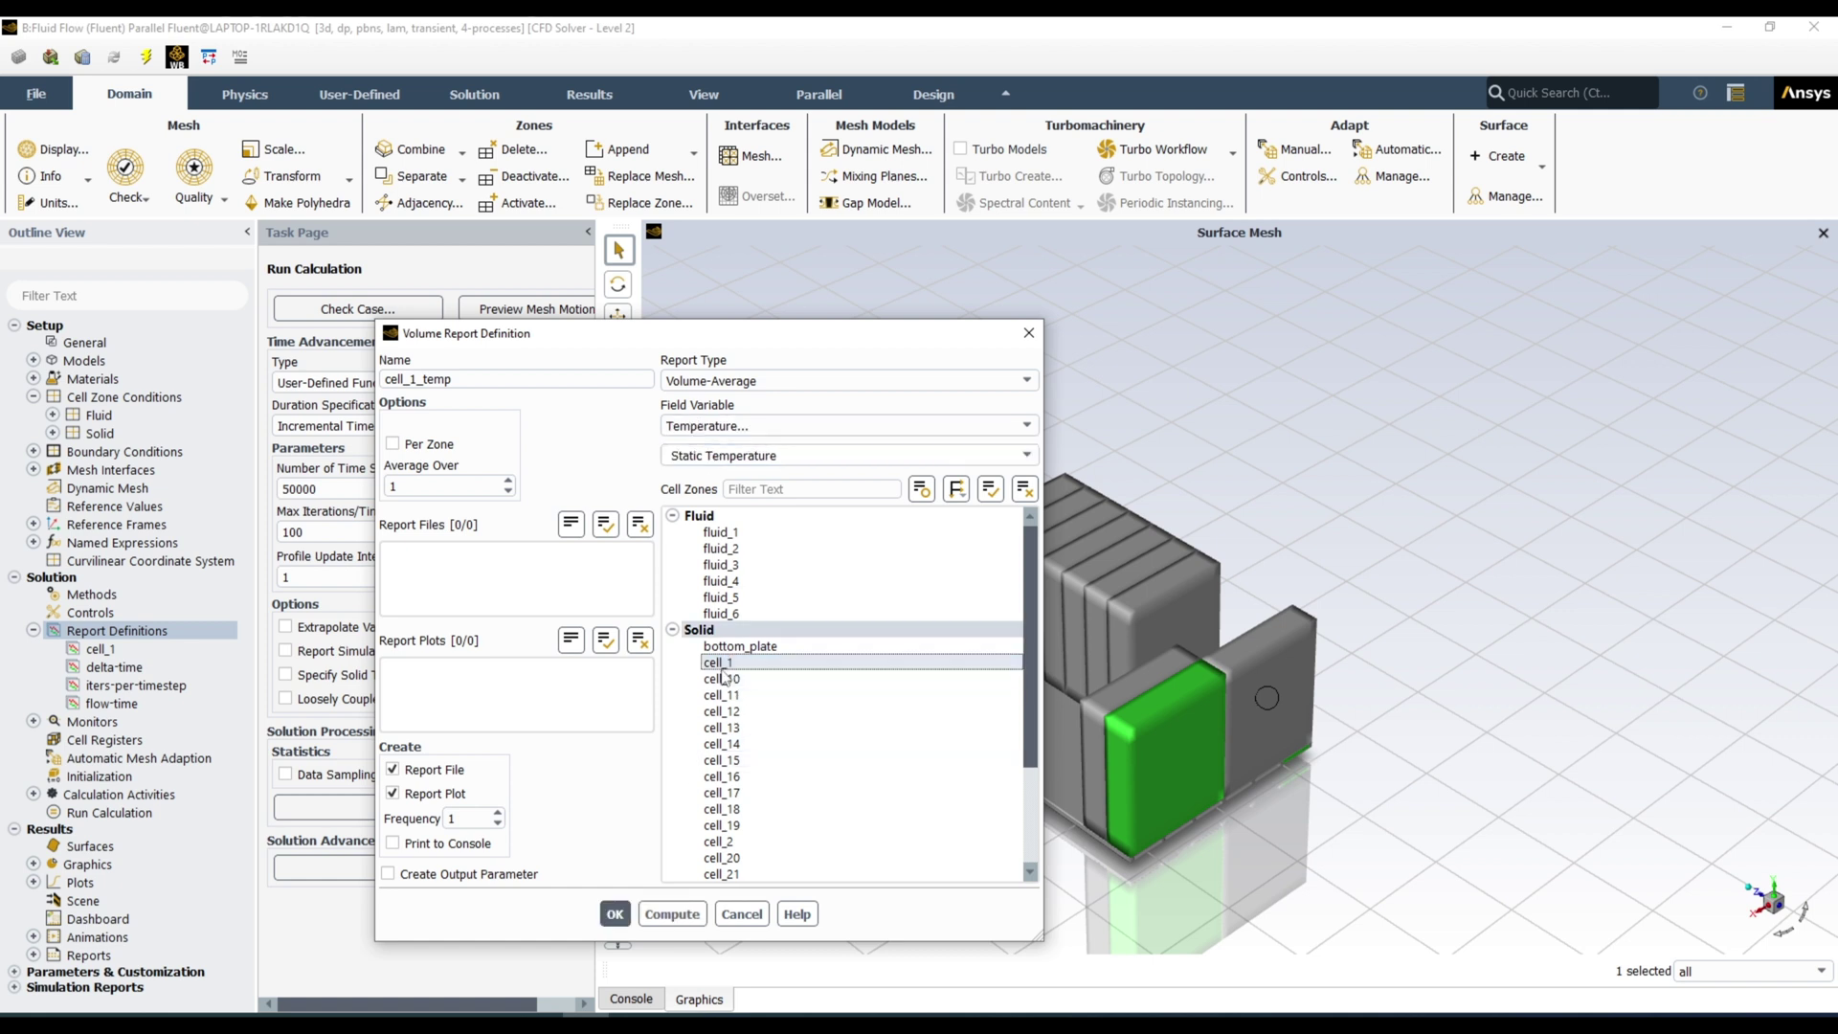
Step: Disable report file and report plot creation for cell_1_temp, keep cell_1 selected, and save the definition
click(392, 770)
click(392, 794)
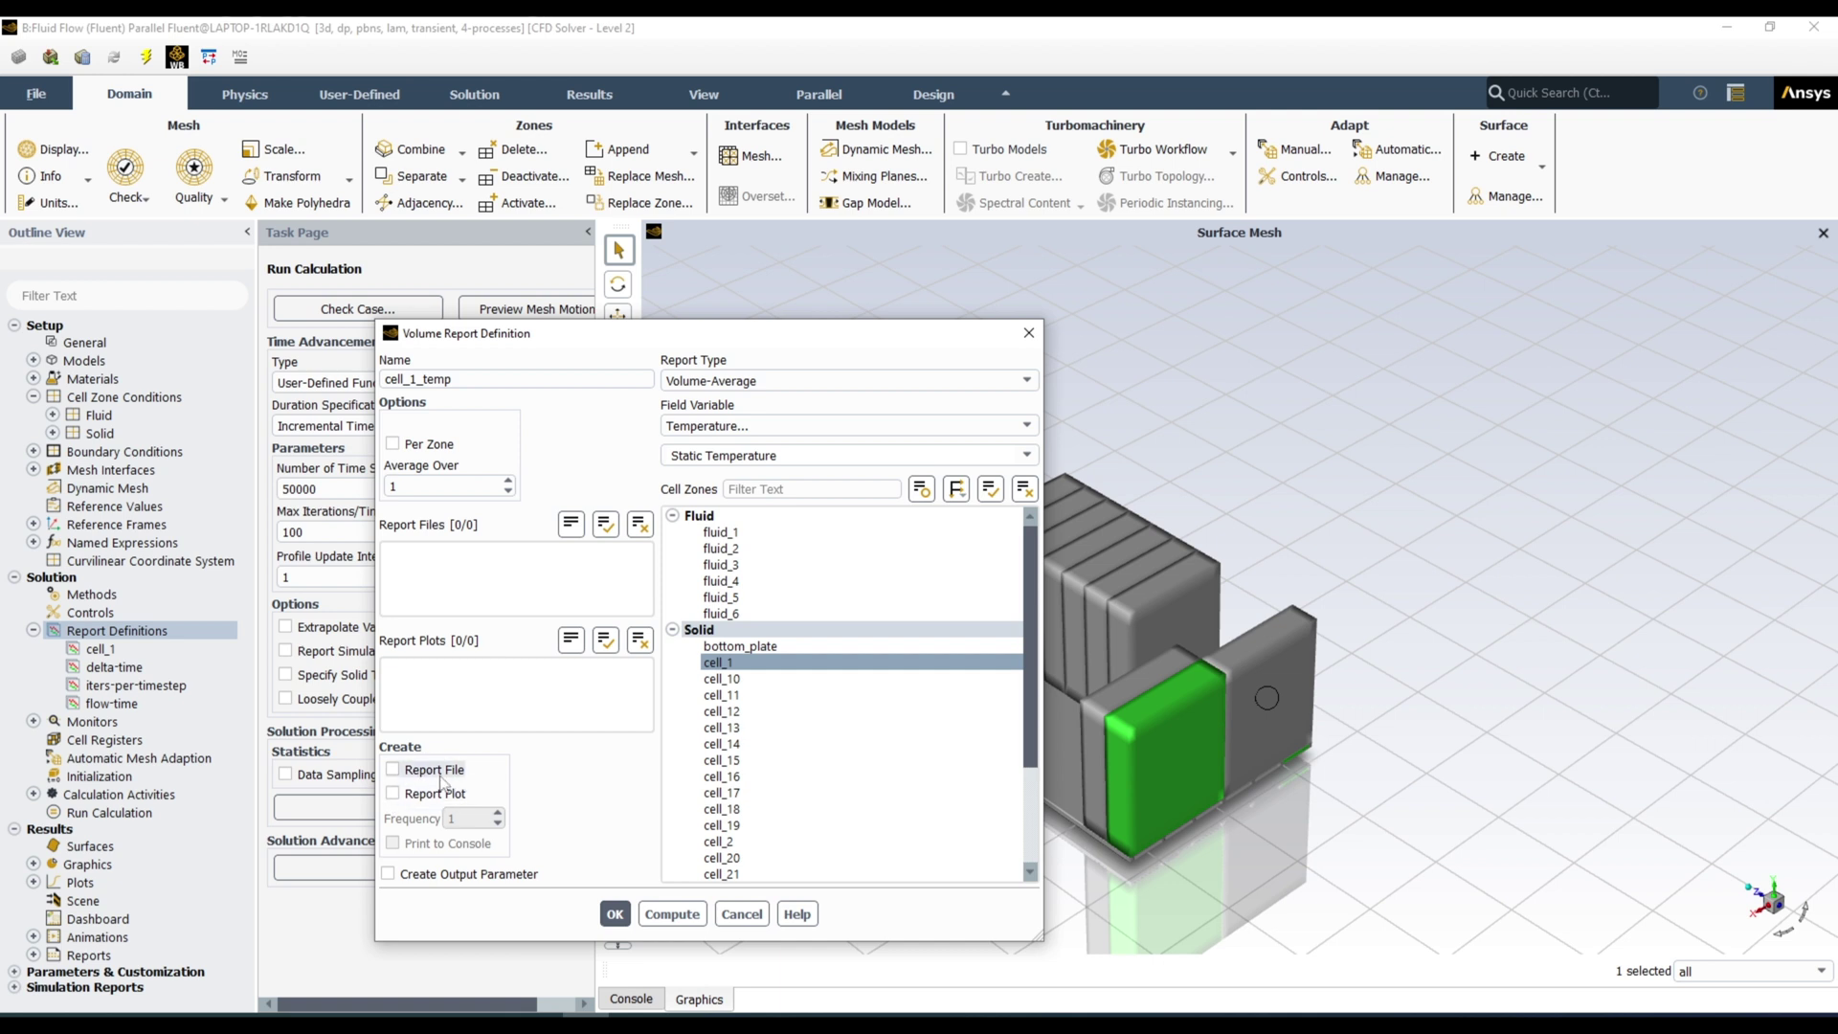
click(728, 665)
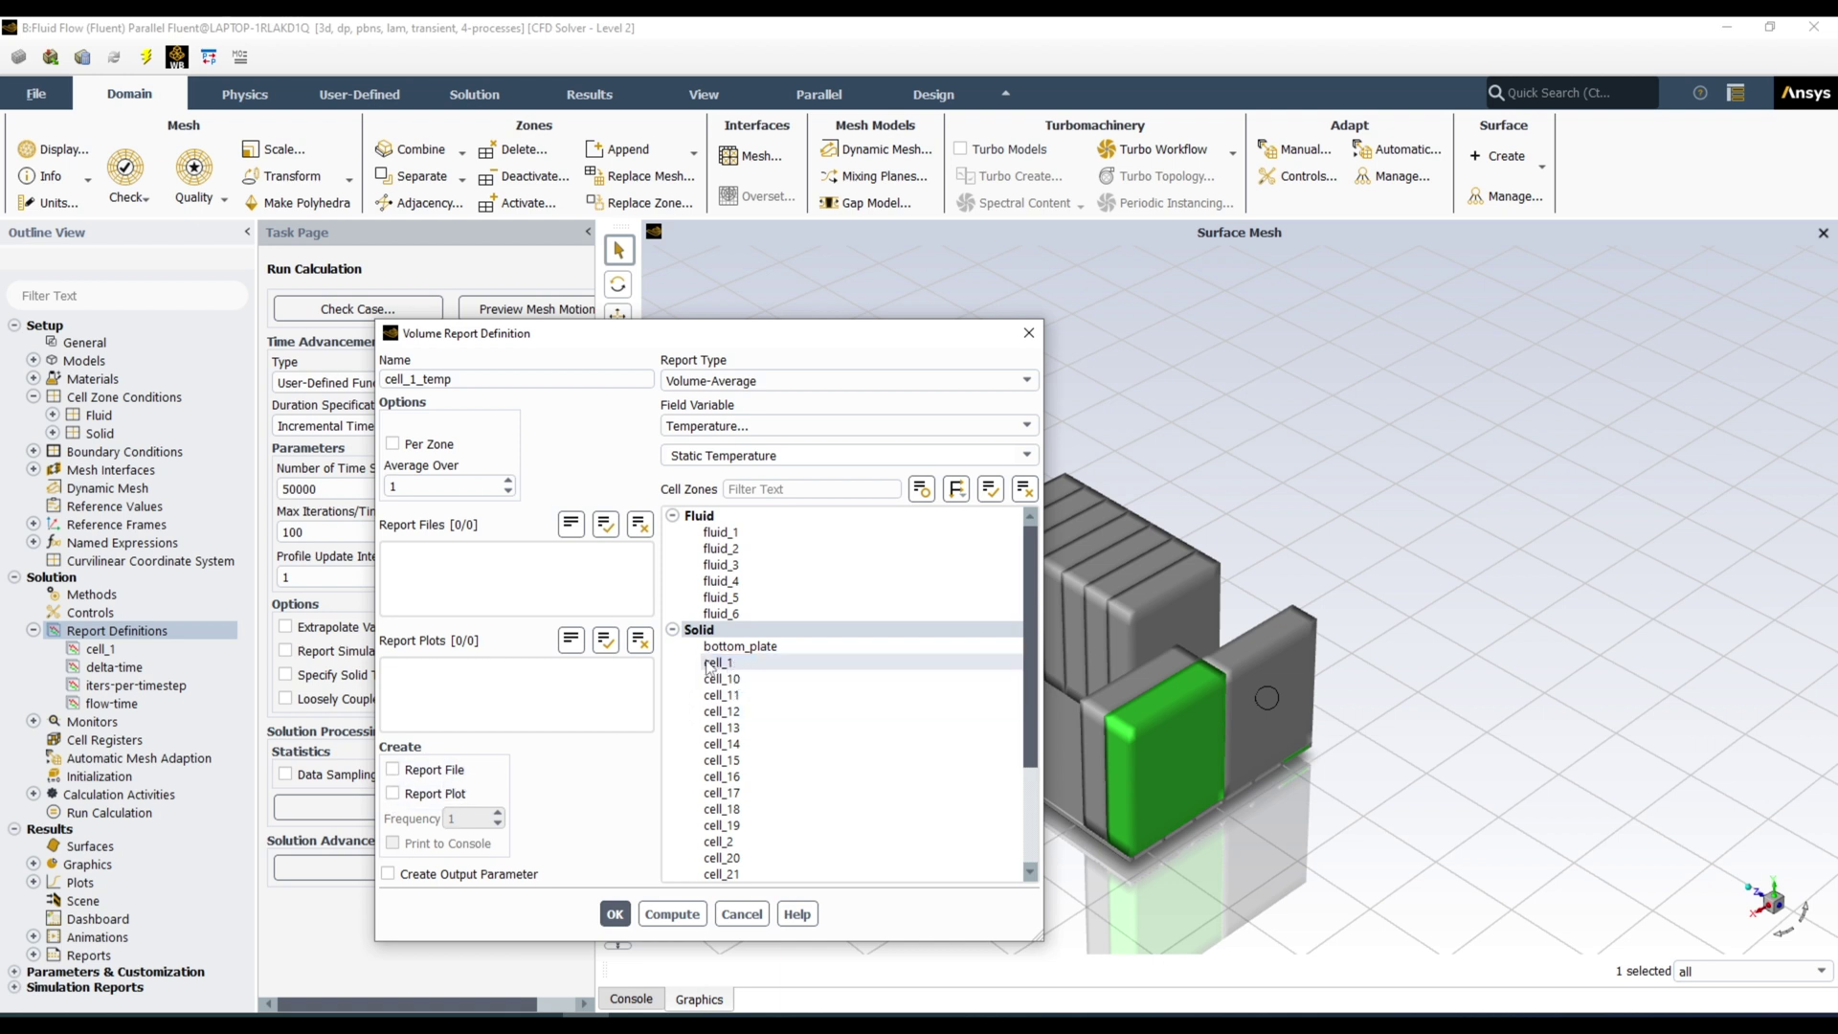
click(720, 664)
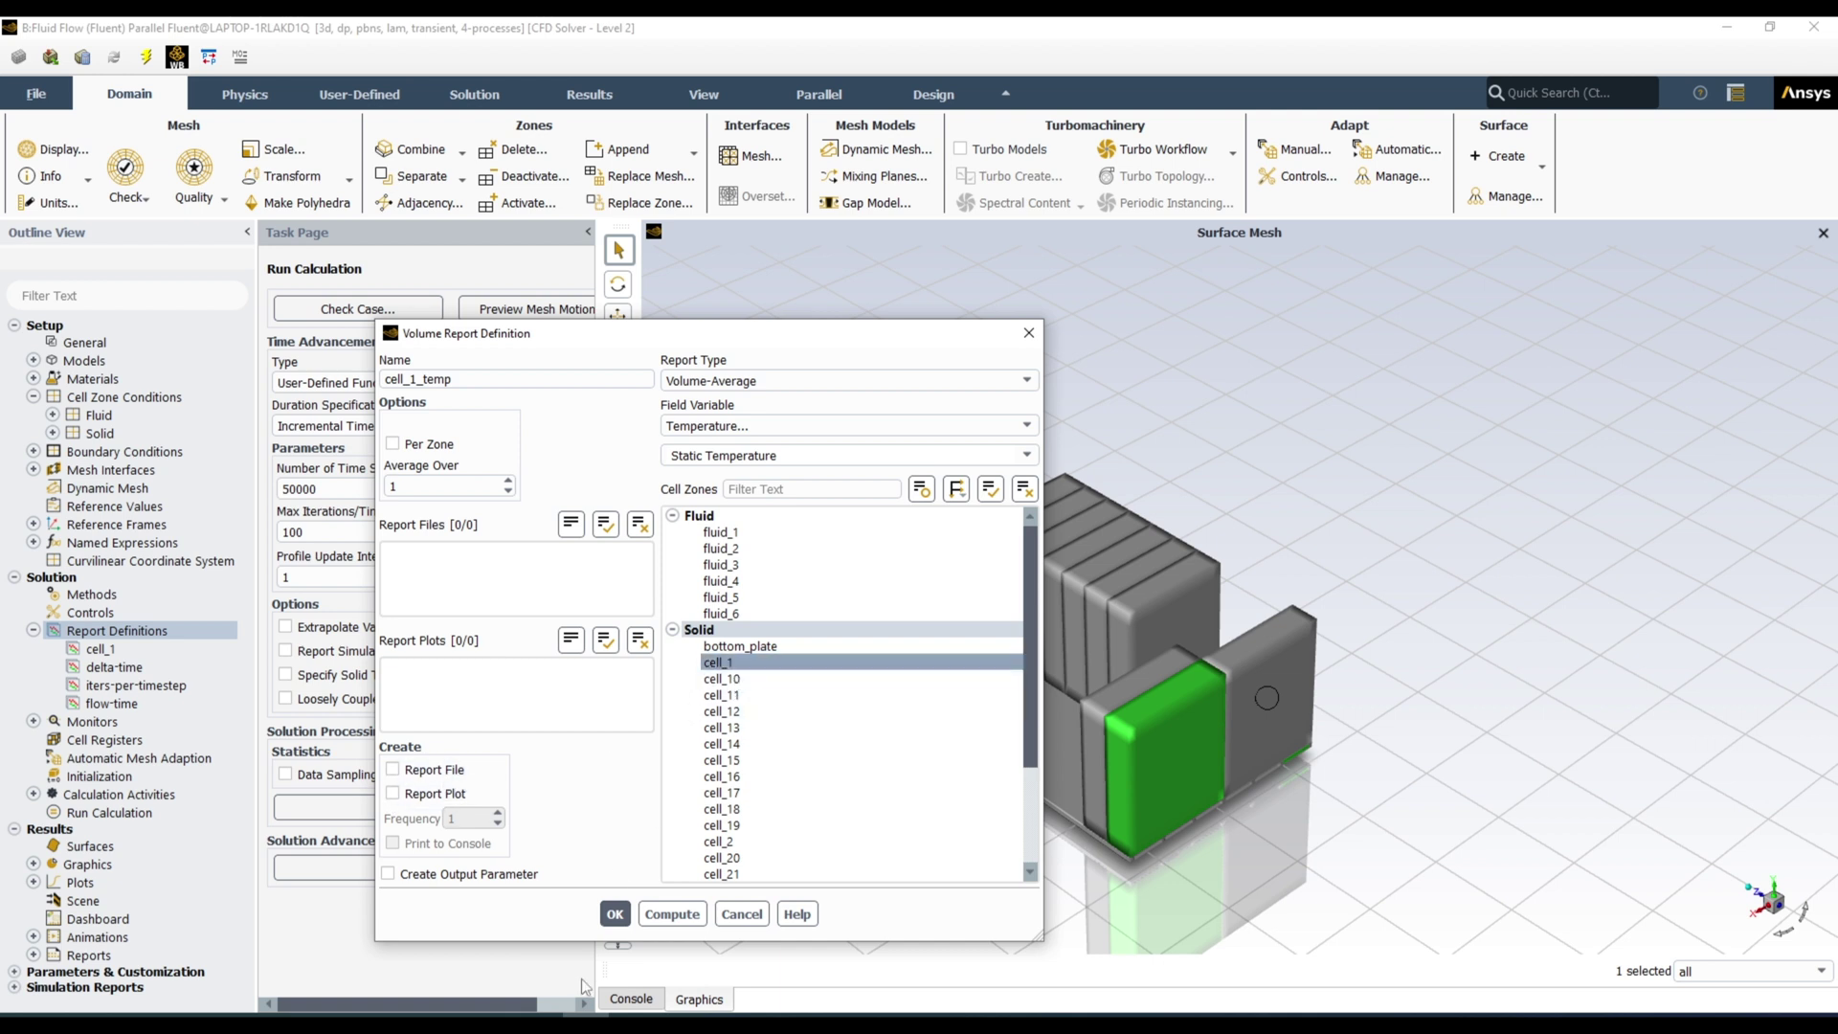
click(614, 913)
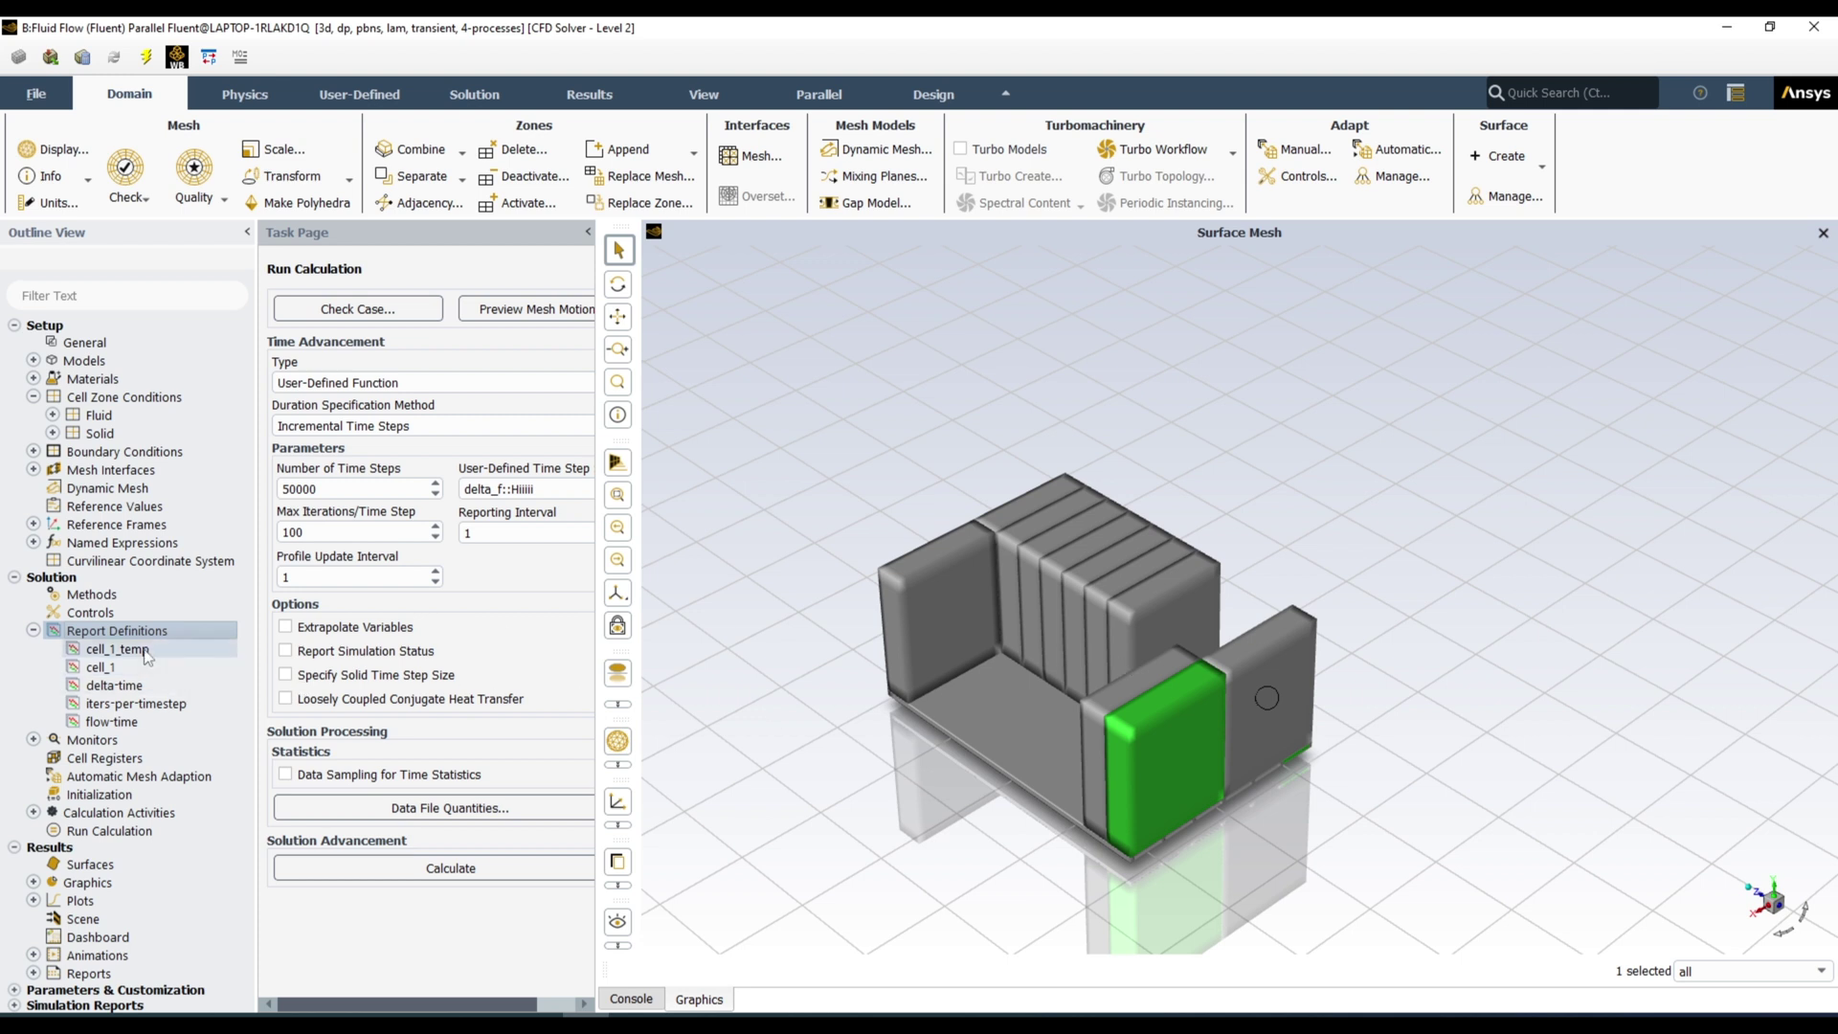
Step: Create a new surface report definition of type Mass-Weighted Average and name it outlet_temp
right_click(163, 626)
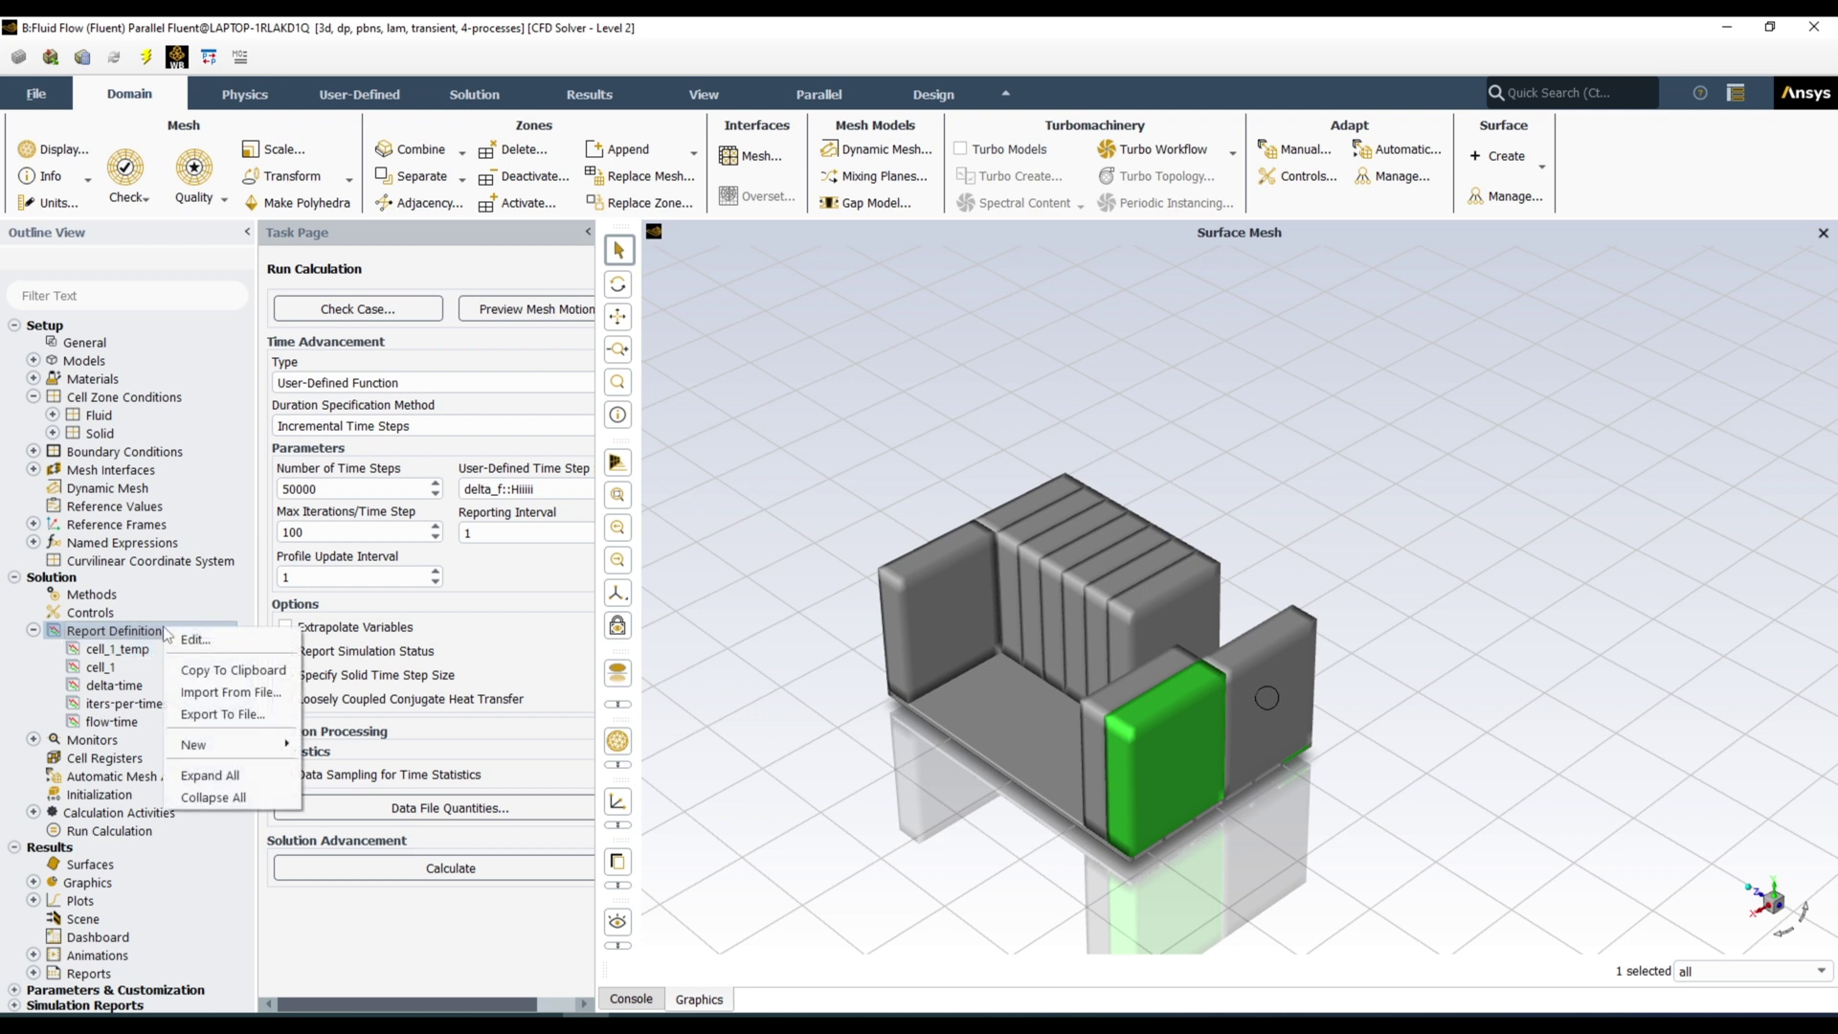
mouse_move(247, 749)
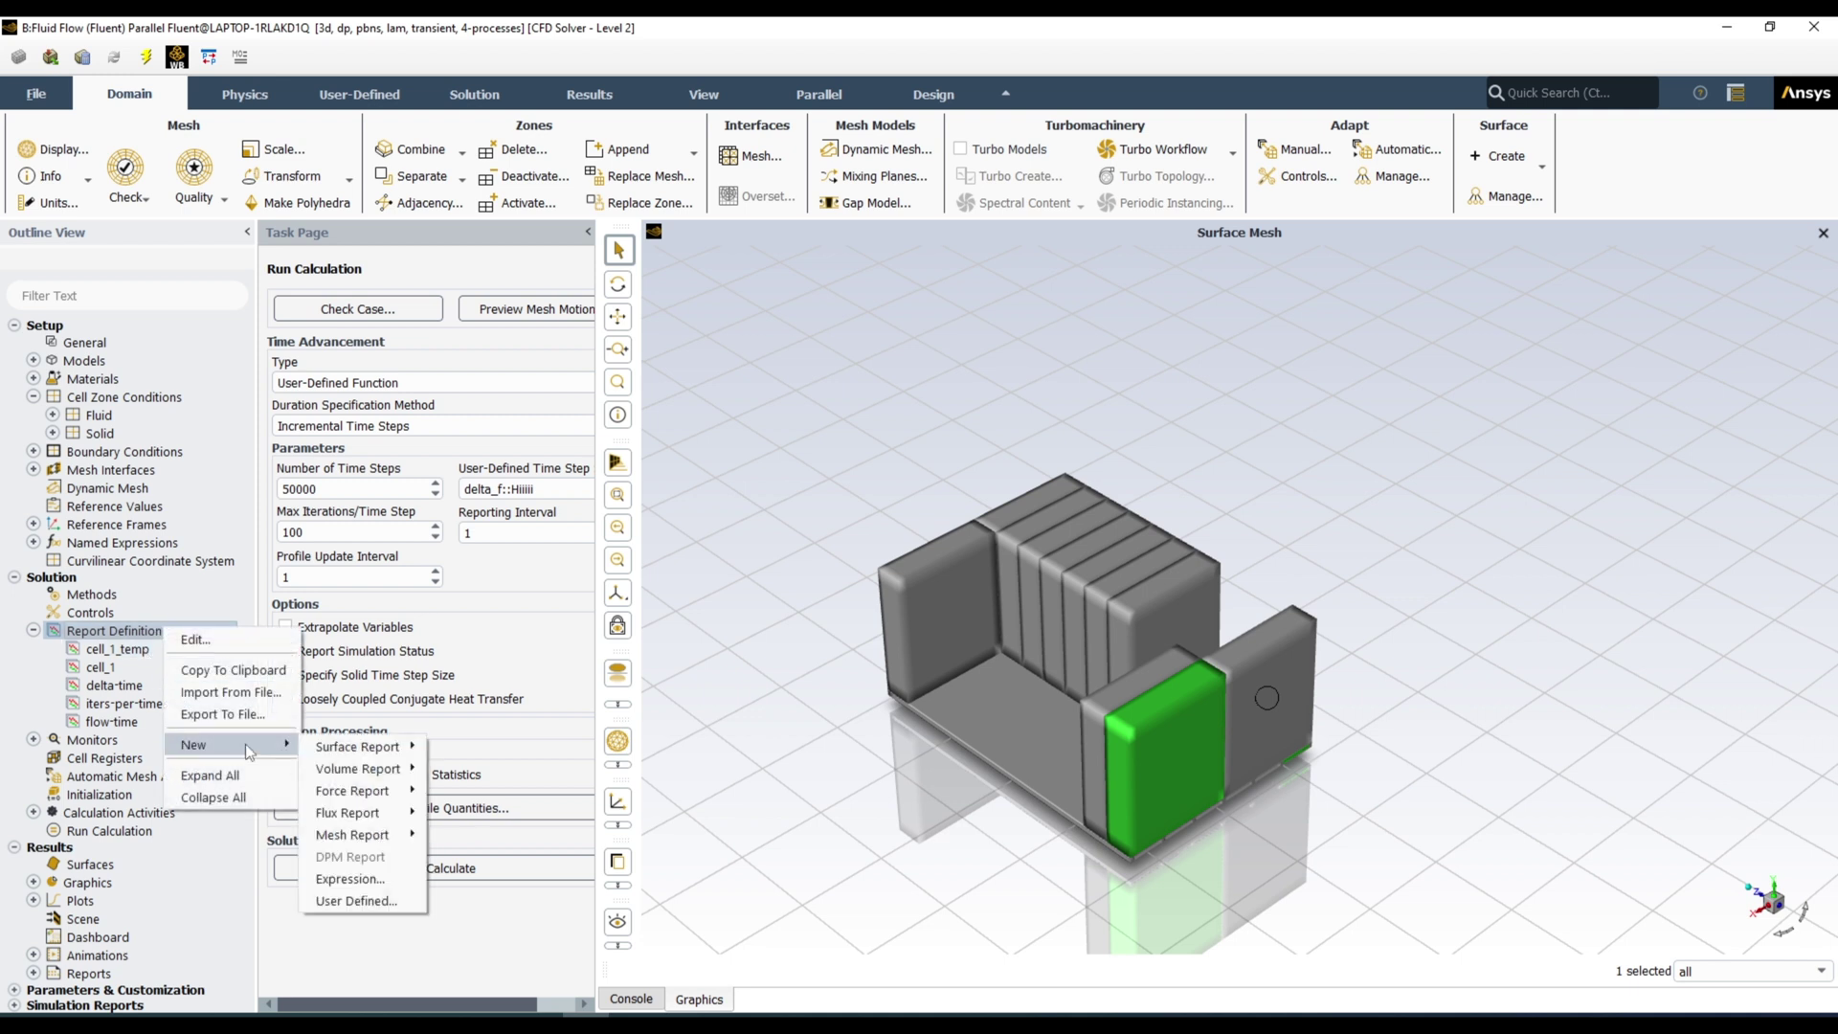
mouse_move(340, 750)
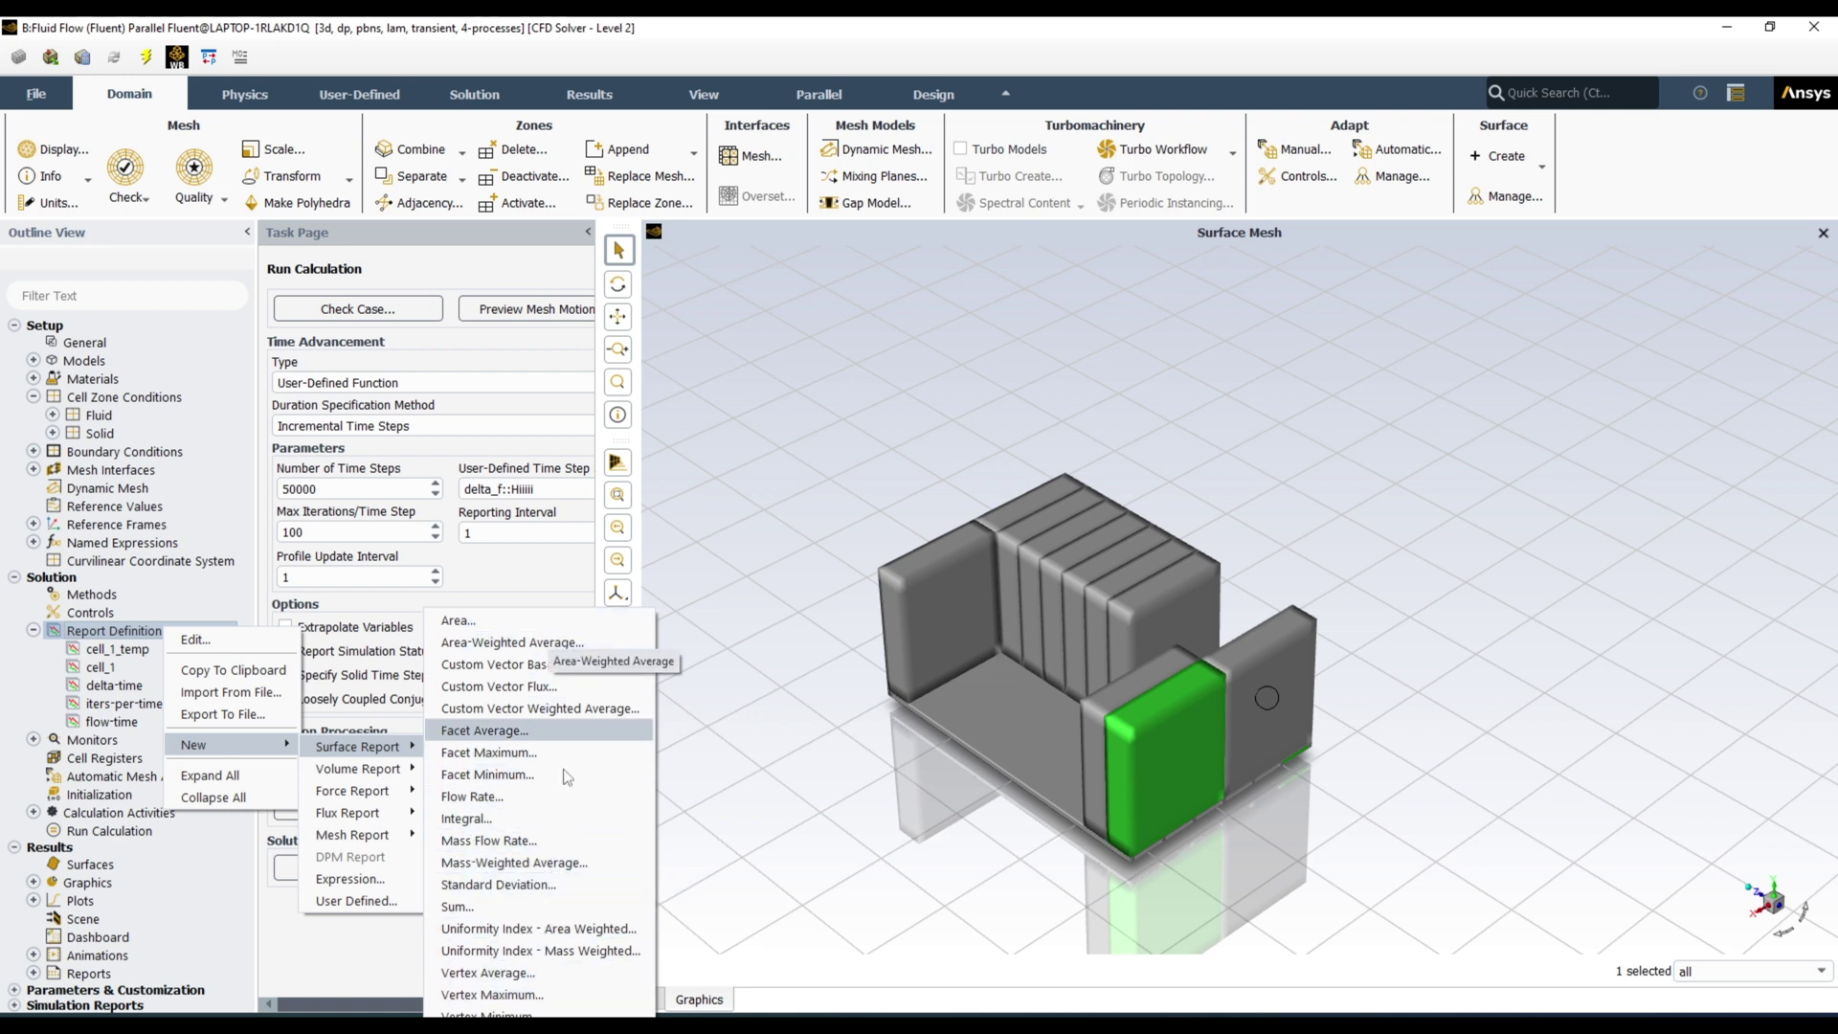
click(571, 864)
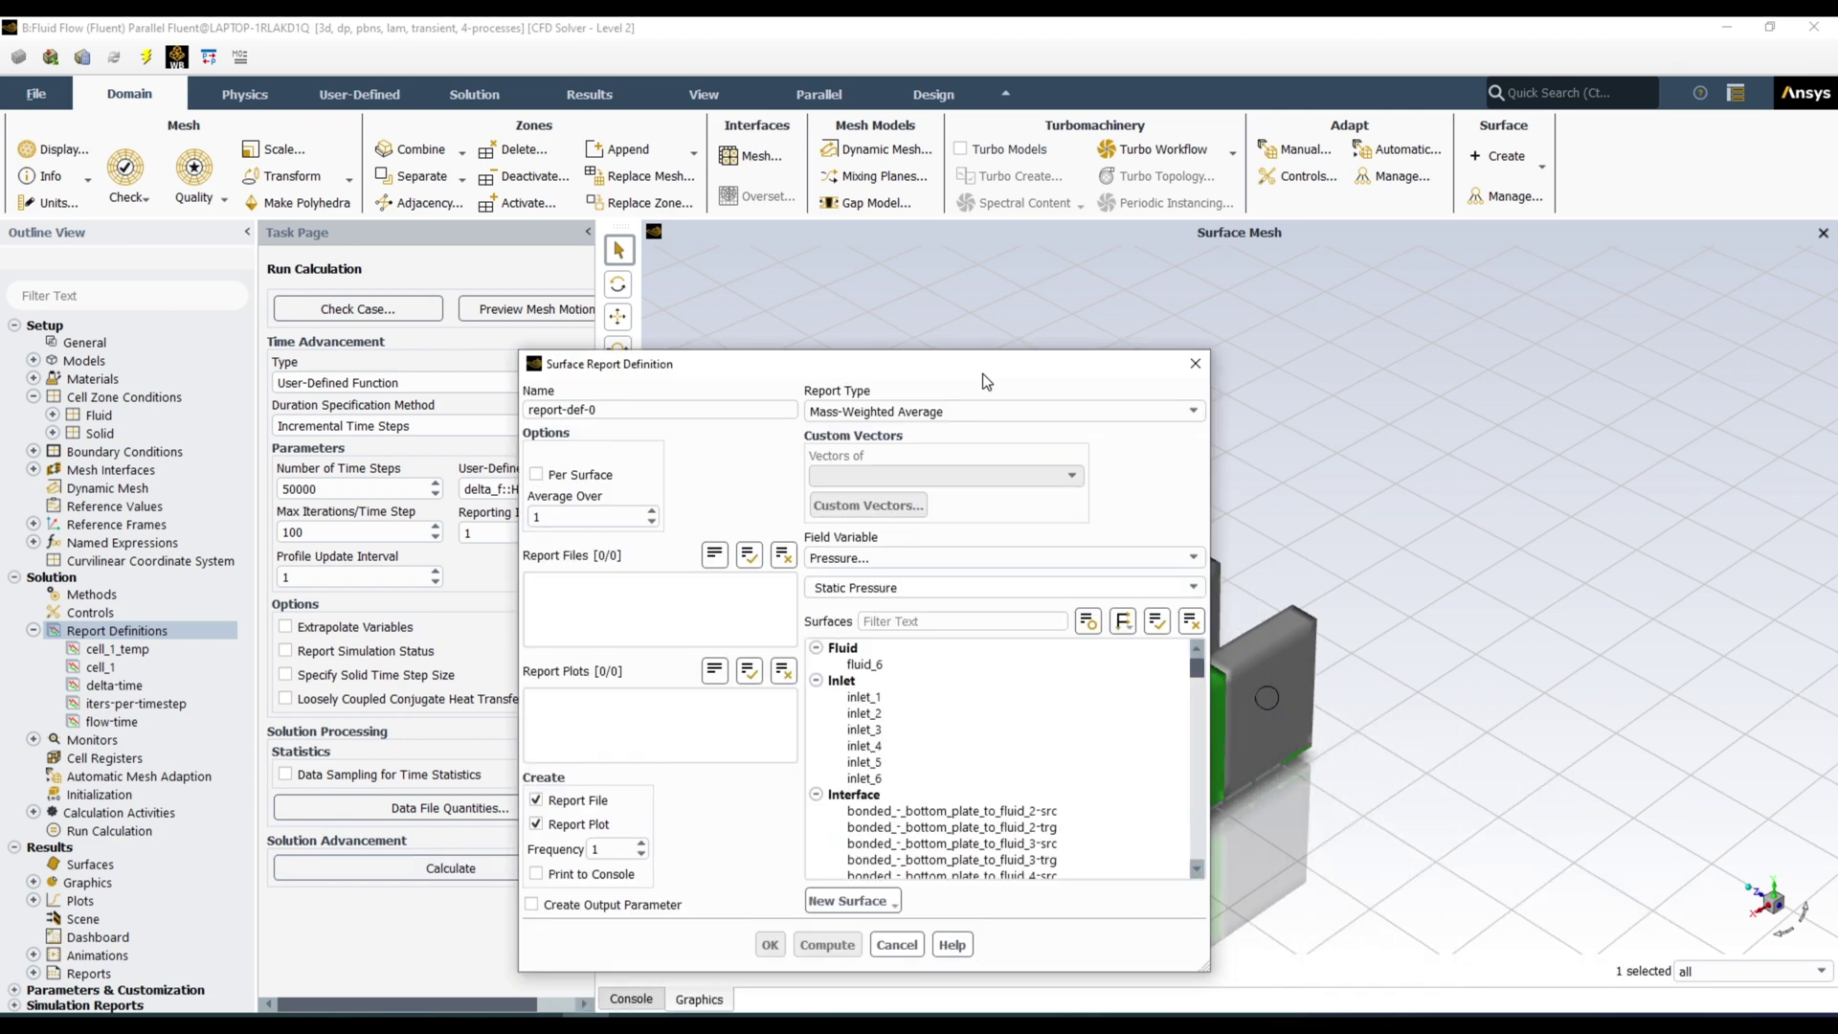
triple_click(601, 411)
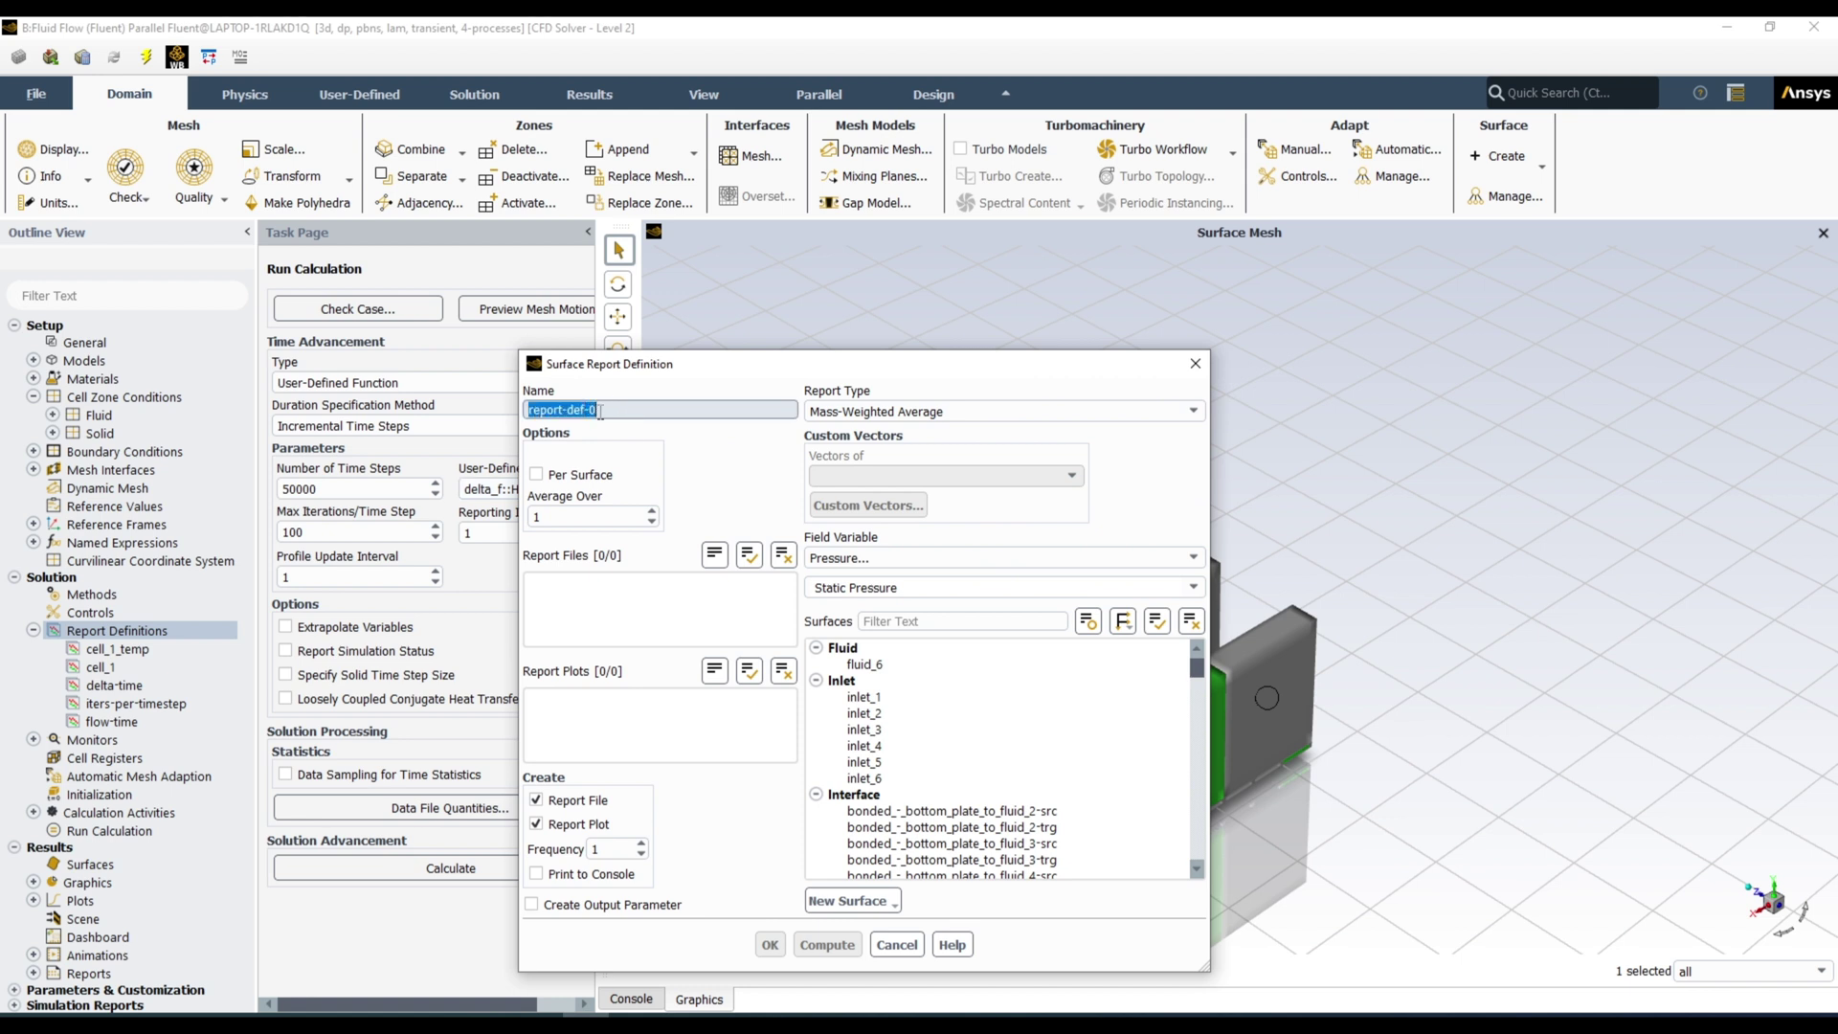
key(BackSpace)
text(outlet_temp)
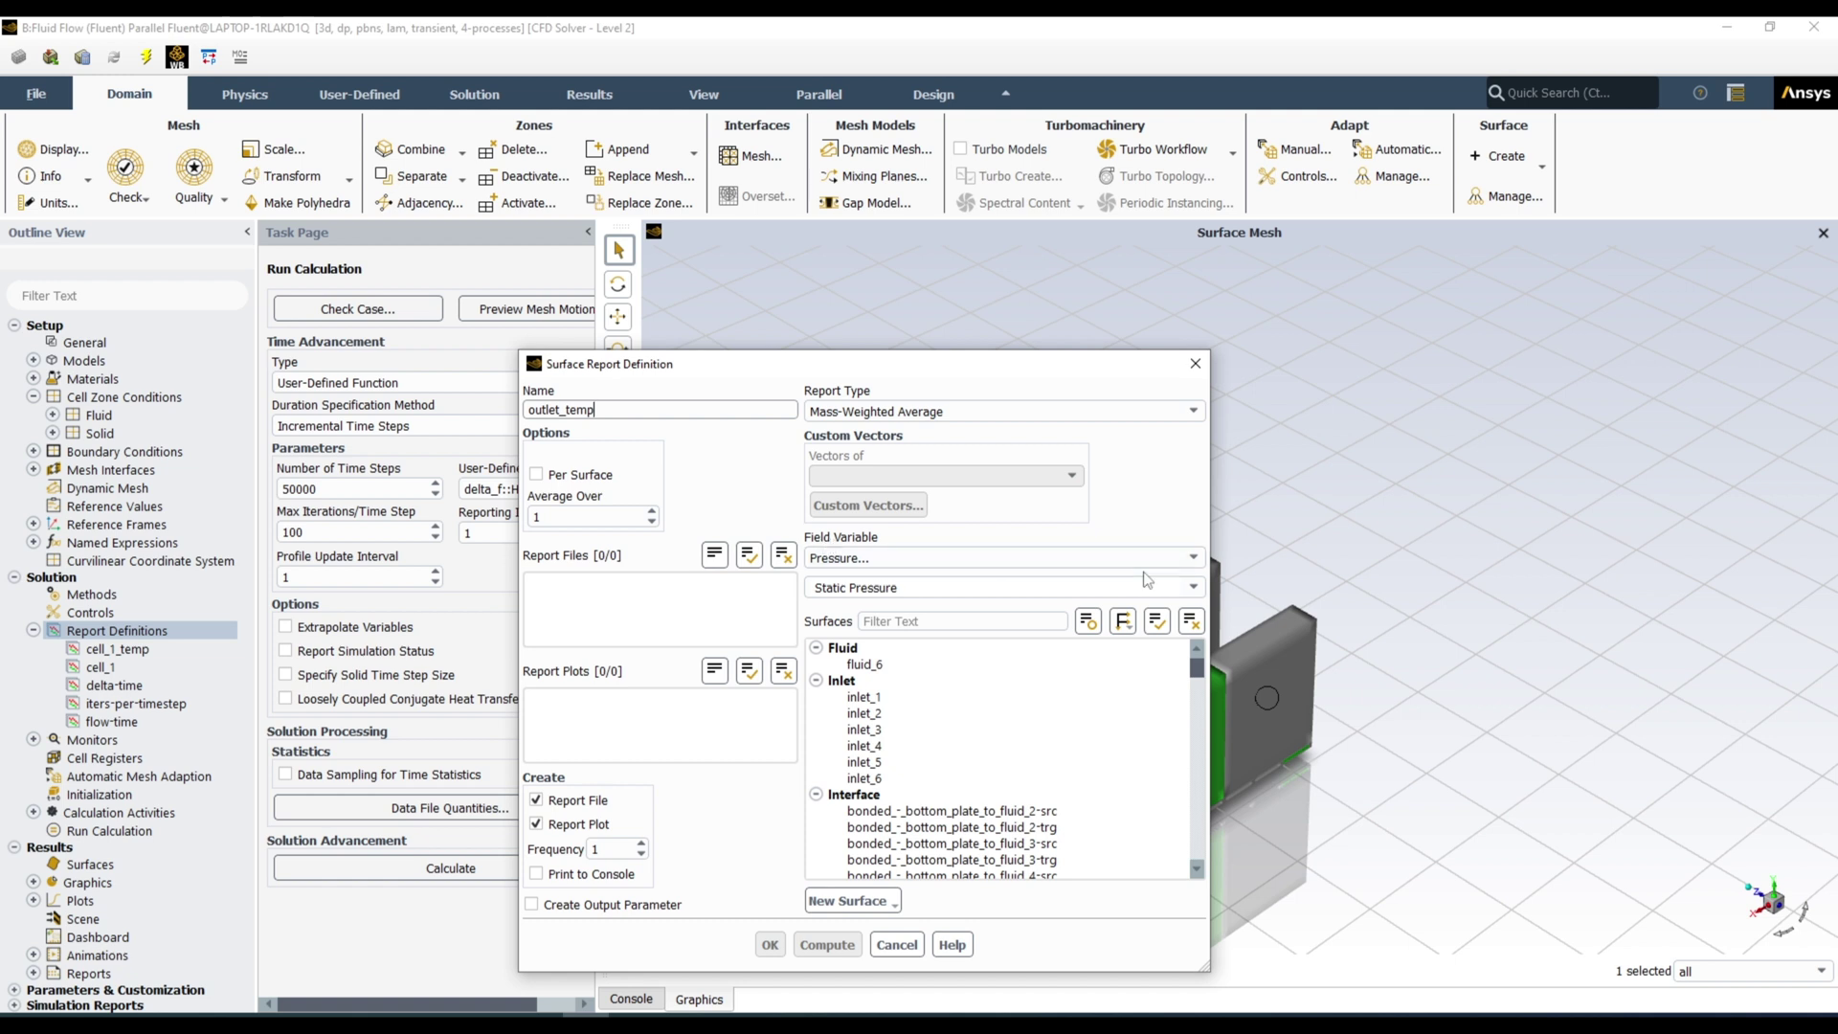
Step: Set the outlet_temp field variable to Static Temperature and disable its report file and report plot
click(1101, 558)
click(986, 621)
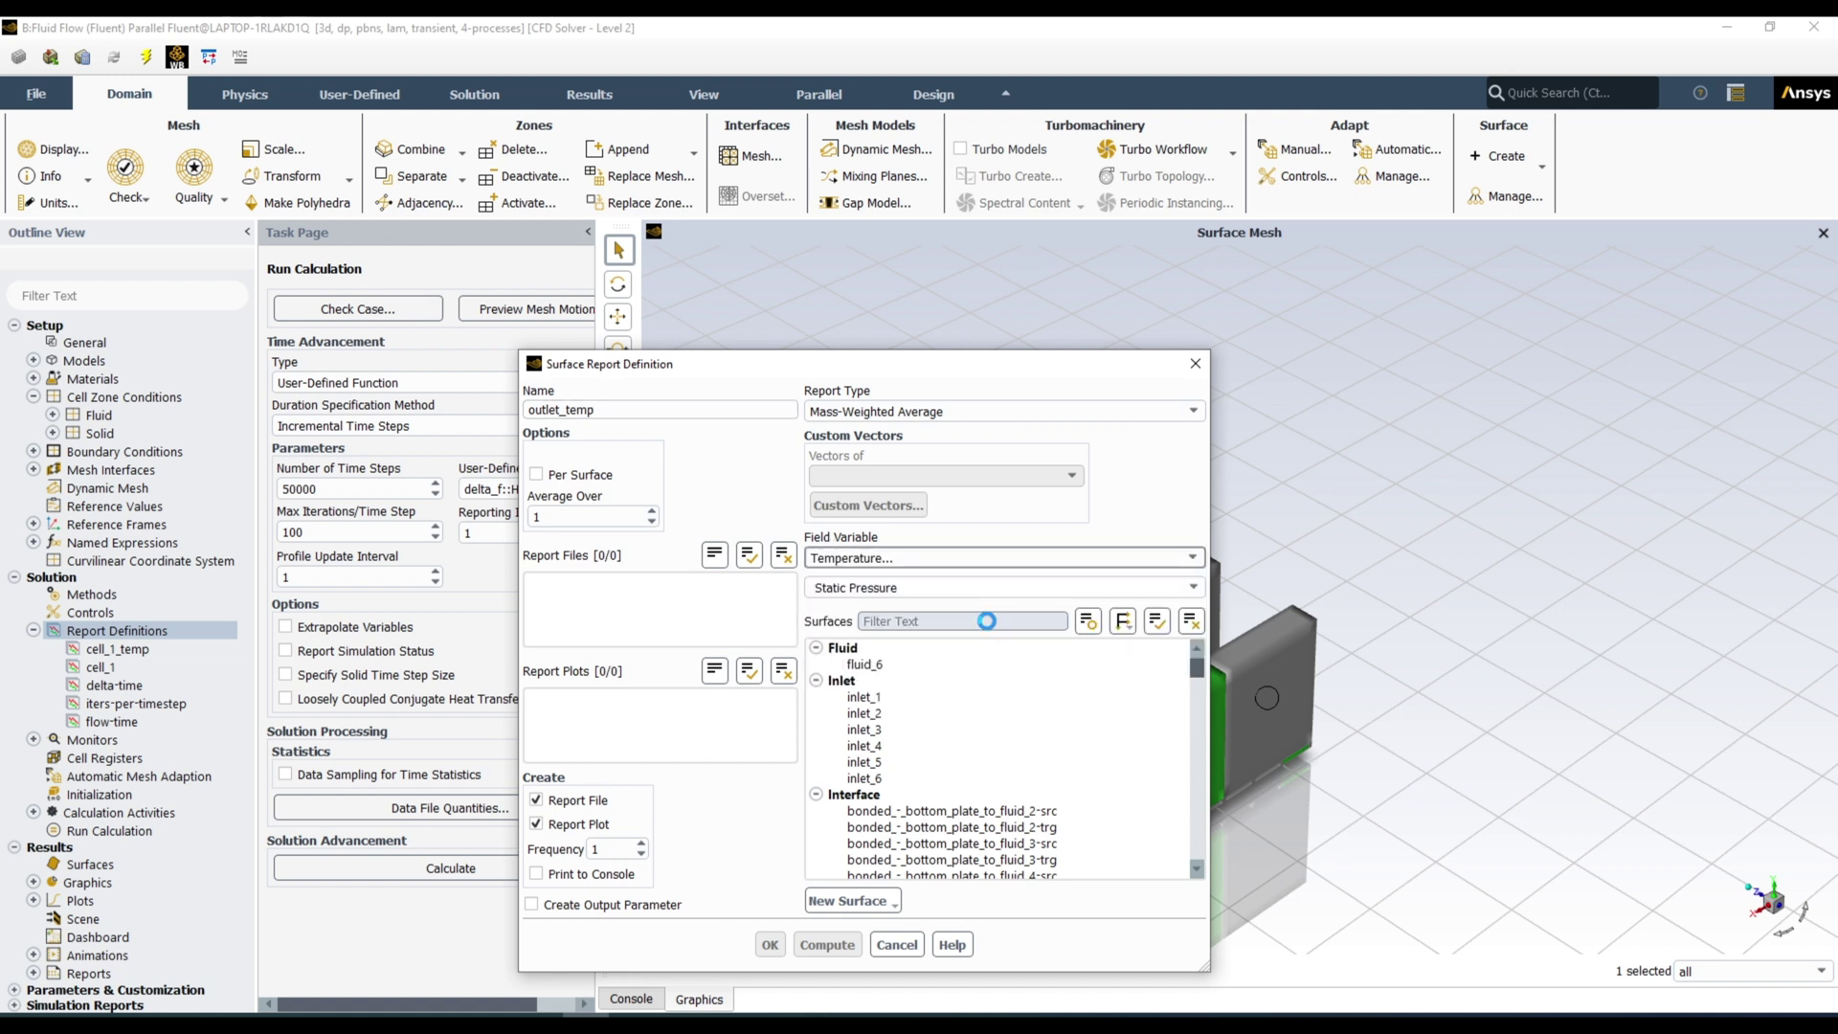
click(536, 799)
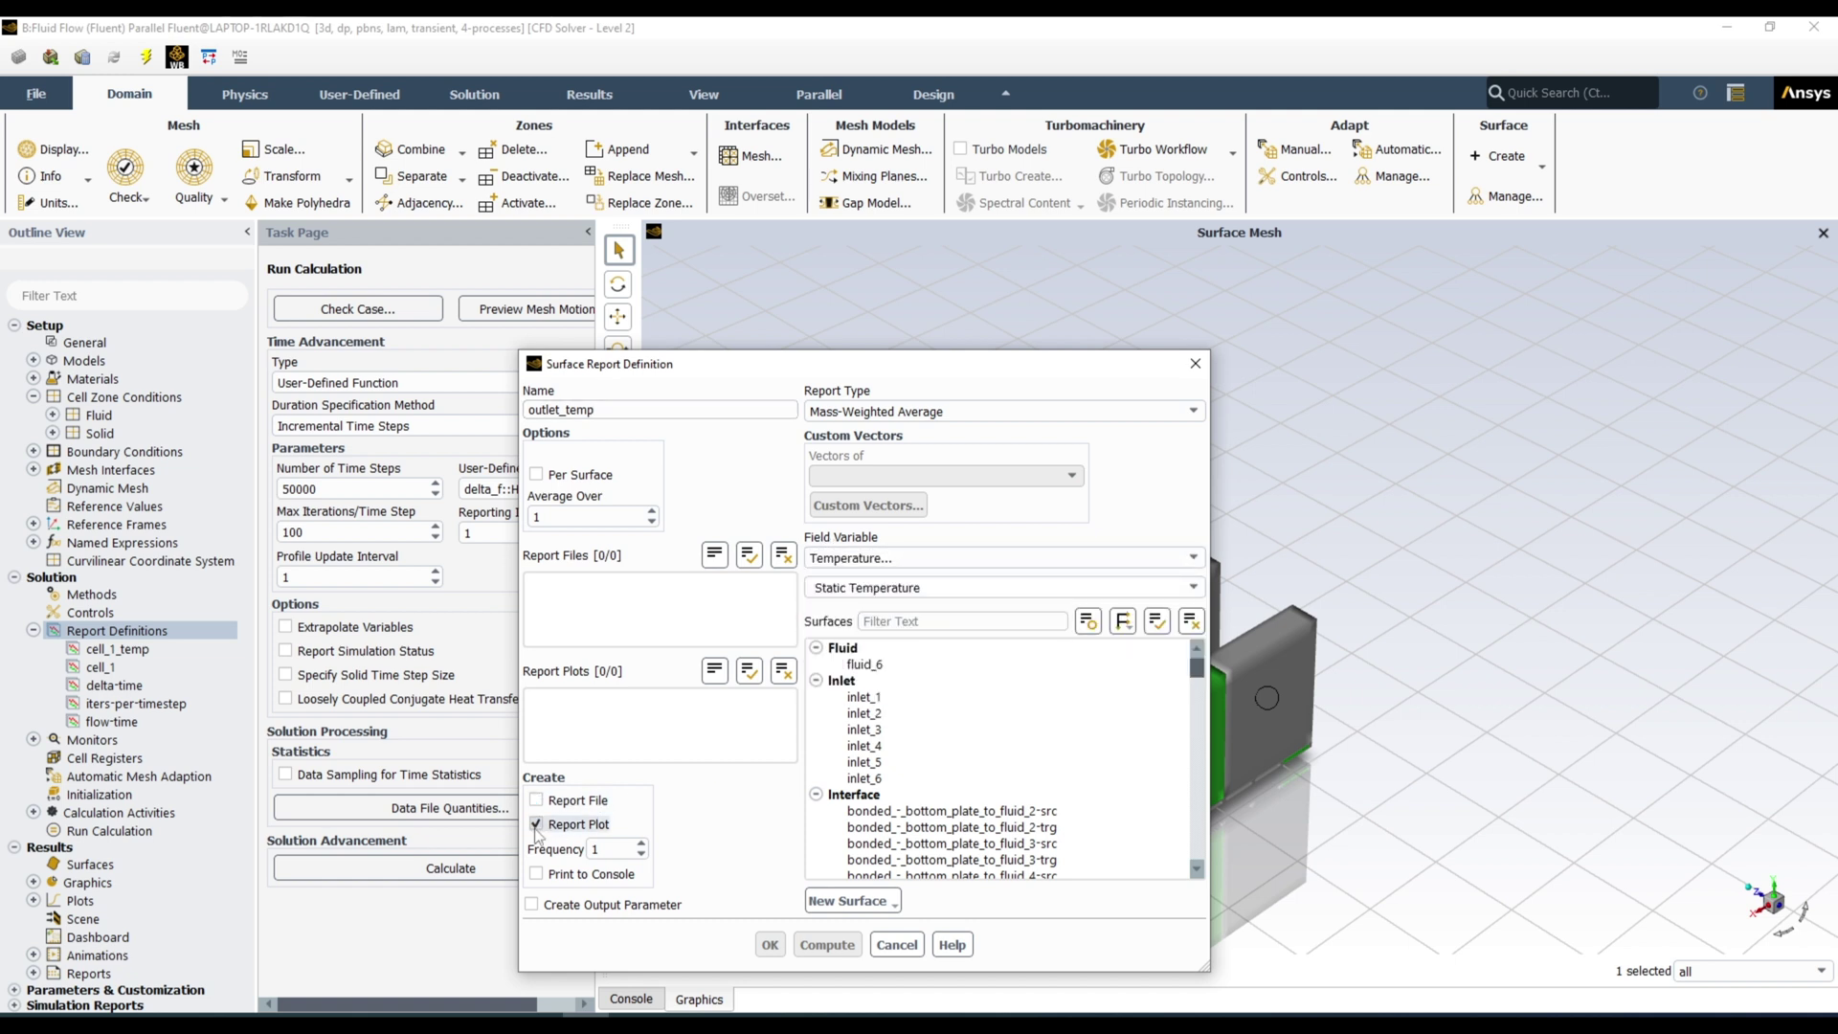
click(536, 823)
Step: Collapse the Fluid, Inlet and Interface groups in the outlet_temp surface list to reach the outlet surfaces
drag(949, 373, 905, 279)
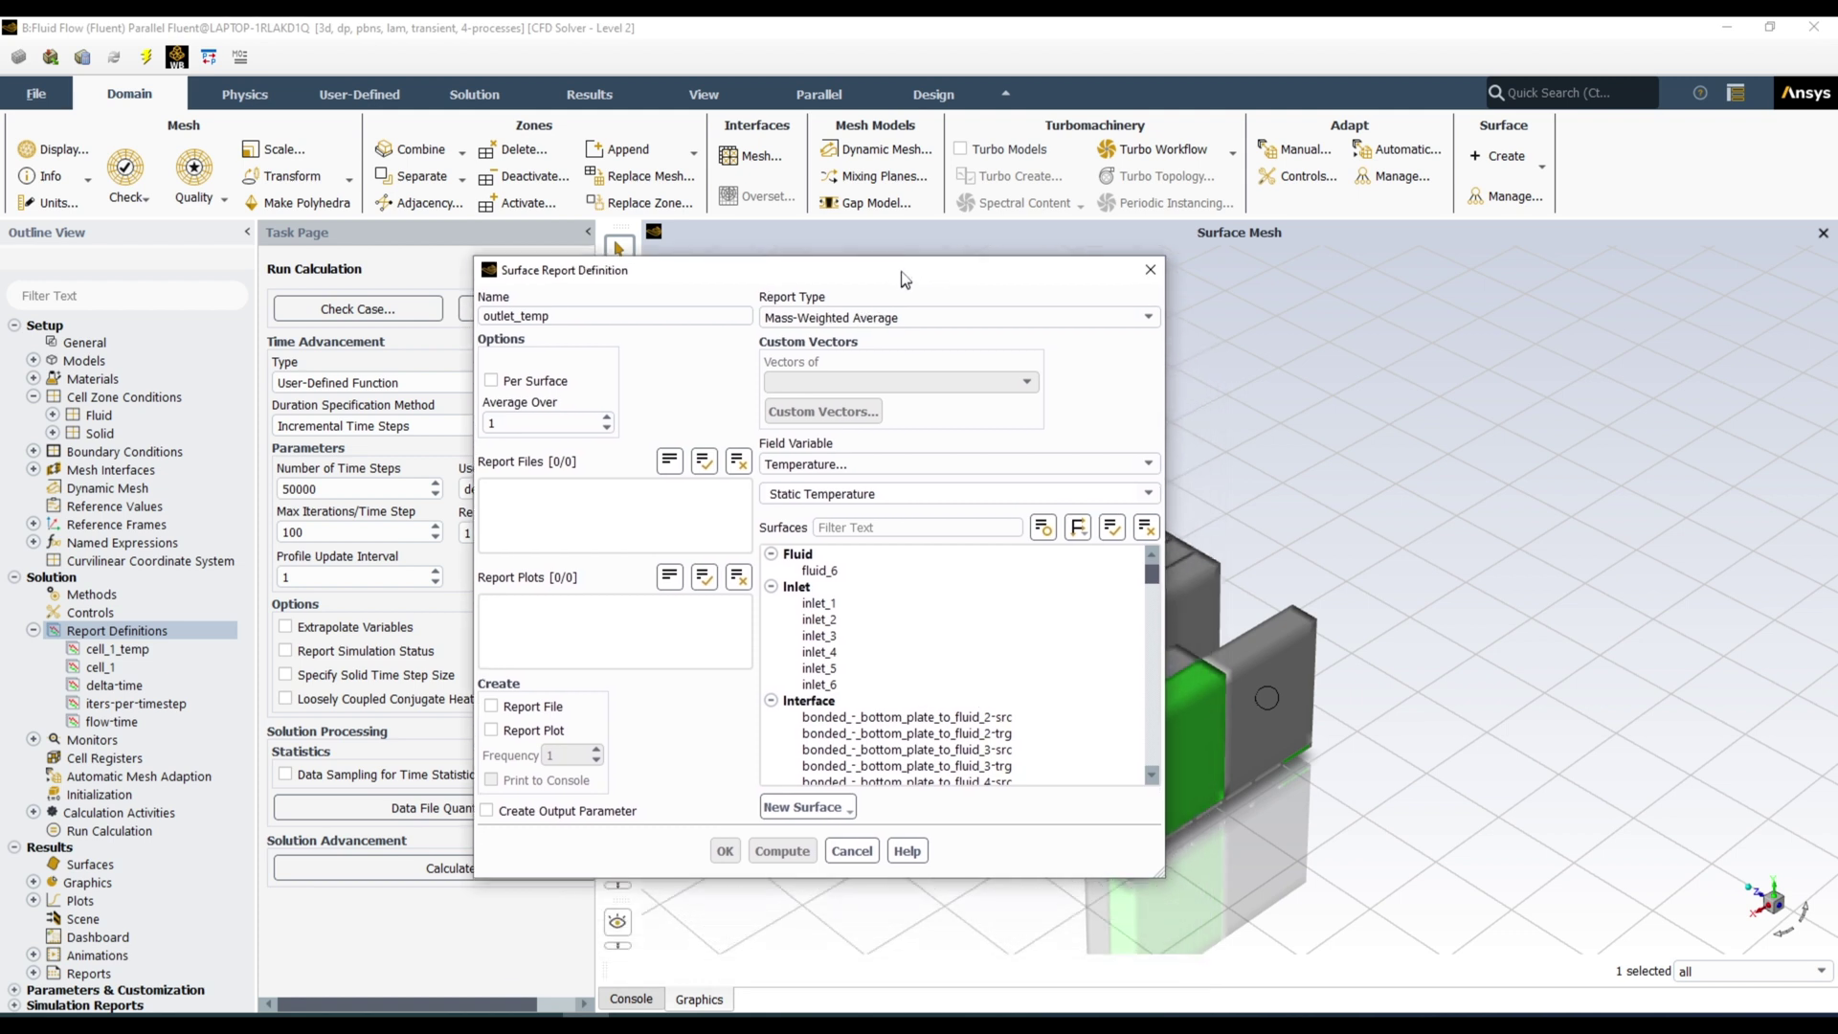
click(771, 585)
click(771, 602)
click(771, 553)
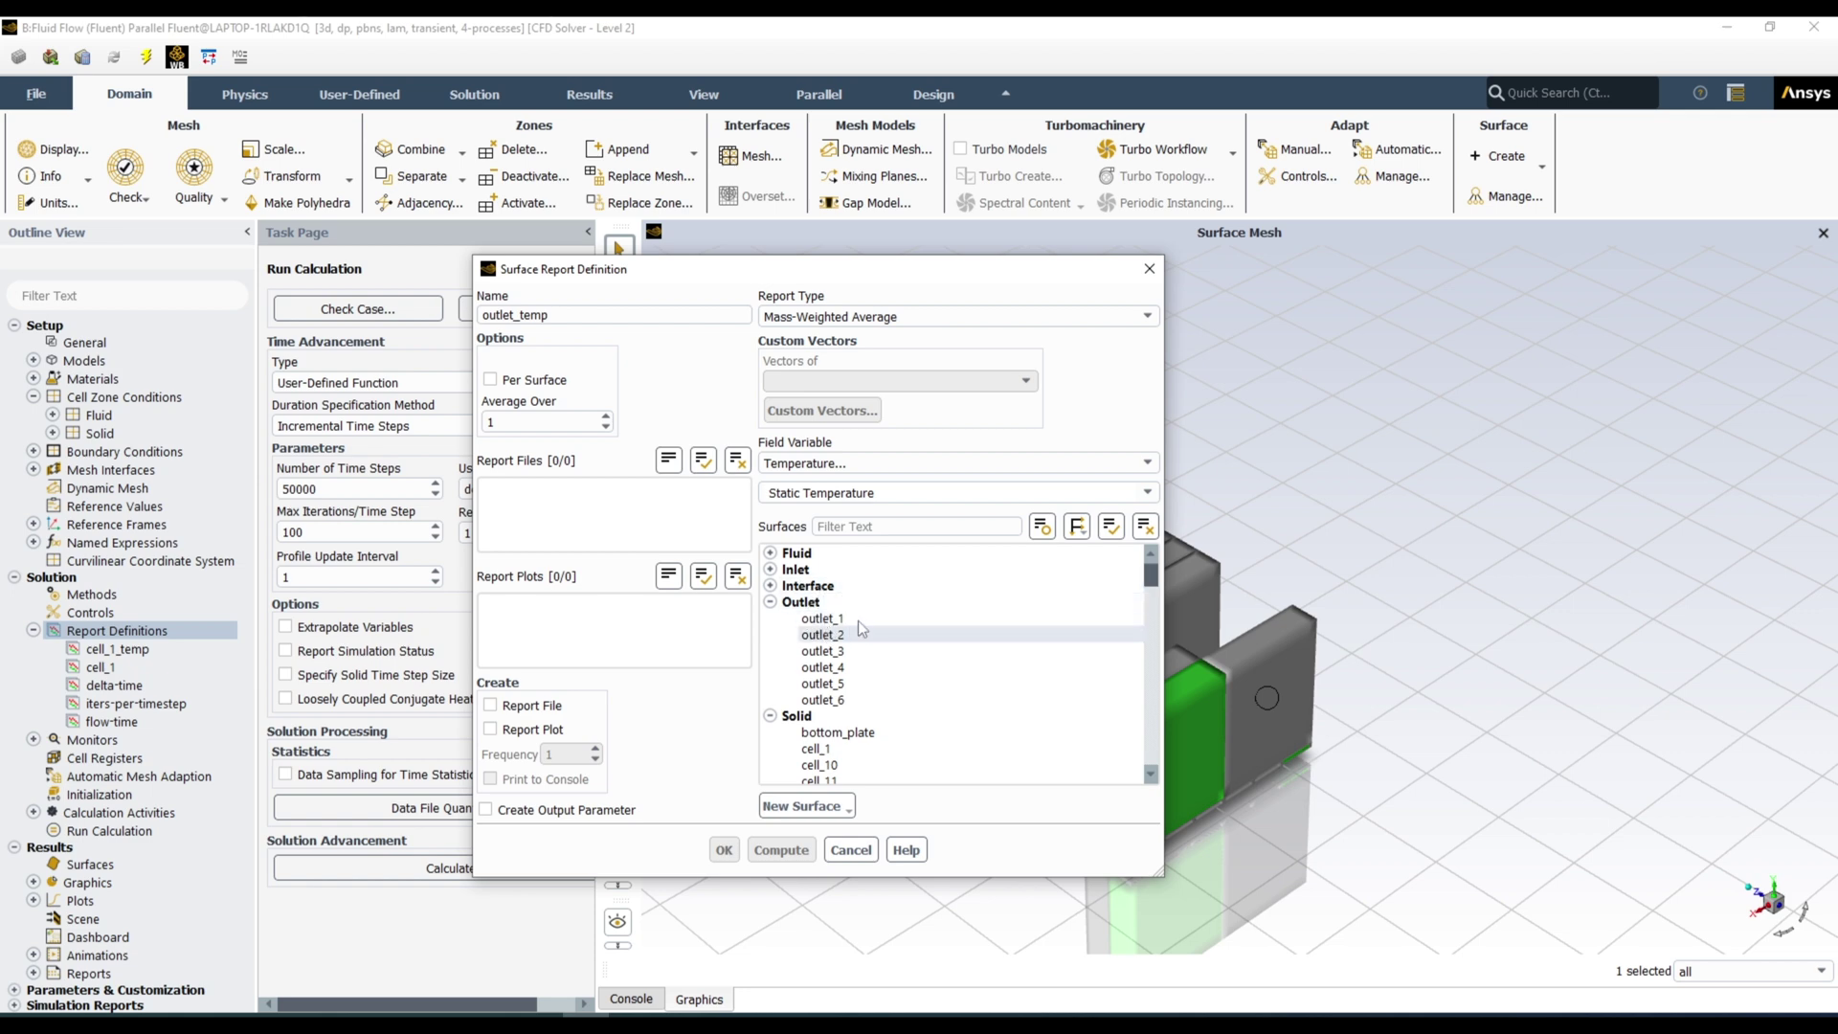
drag(1051, 268, 717, 274)
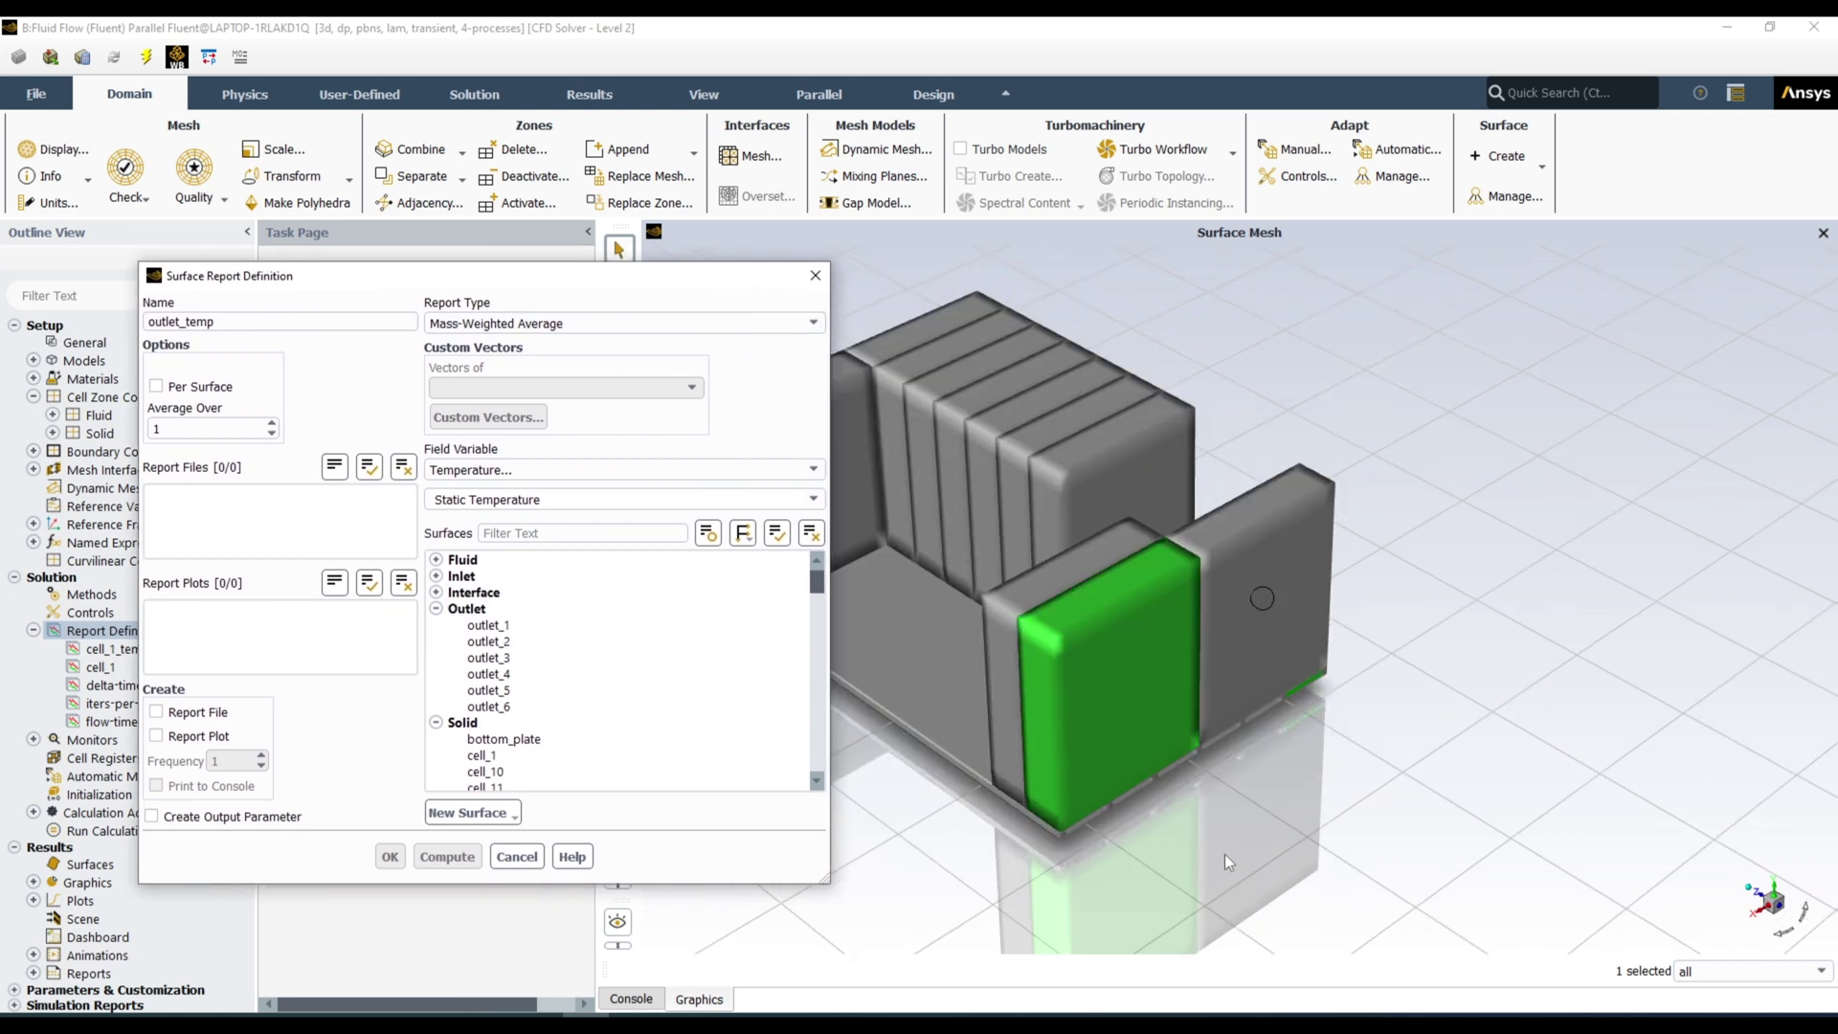
scroll(1225, 854, up, 3)
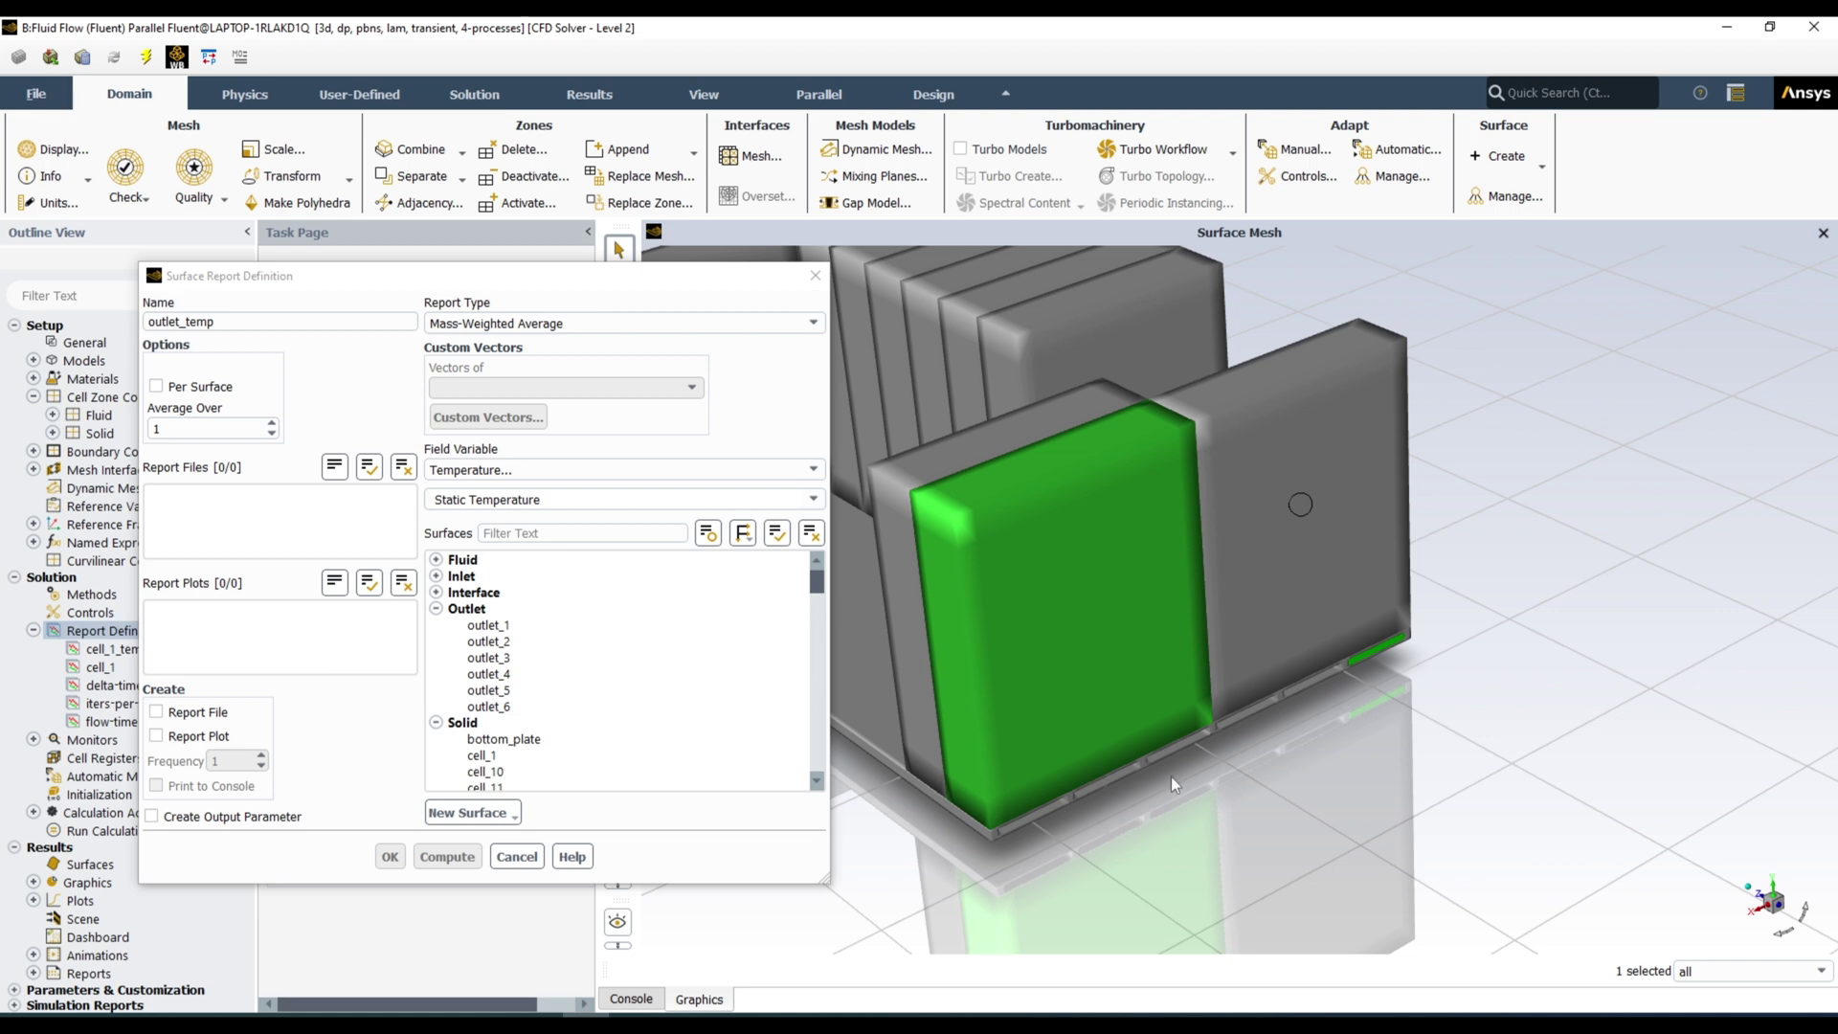
scroll(1346, 682, down, 5)
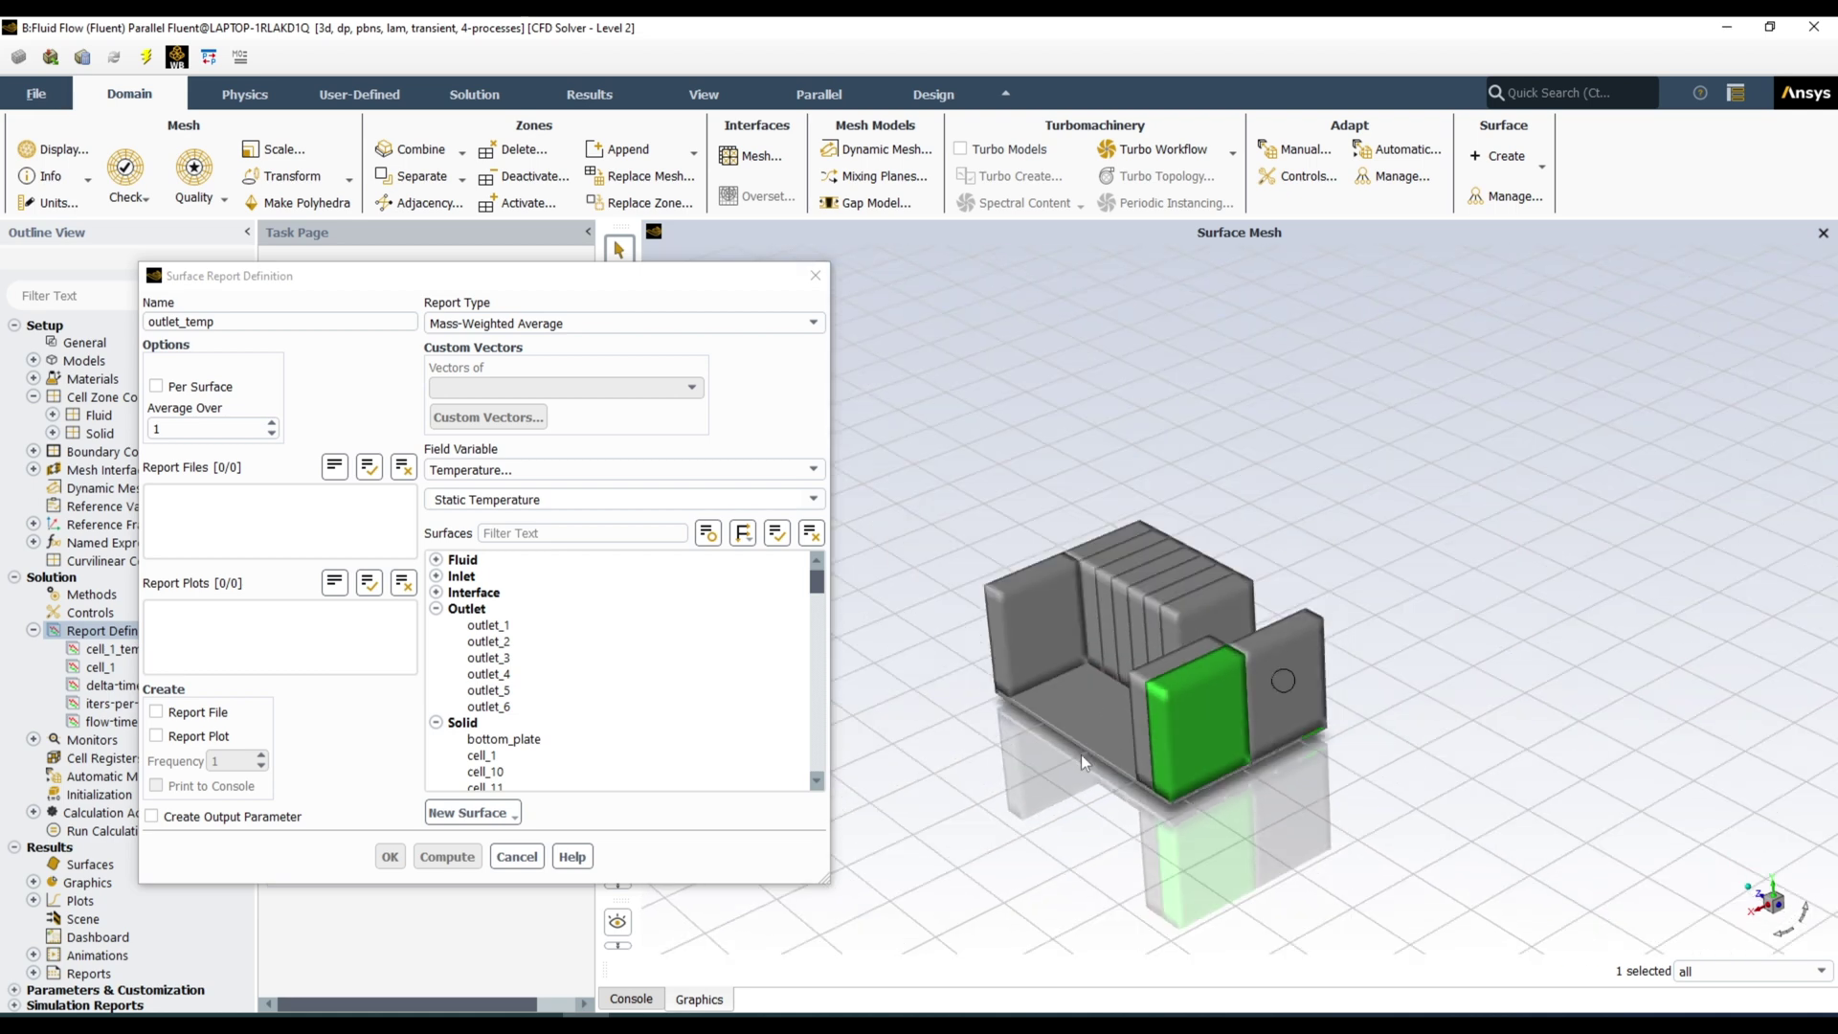
drag(1082, 755, 967, 651)
scroll(962, 660, up, 5)
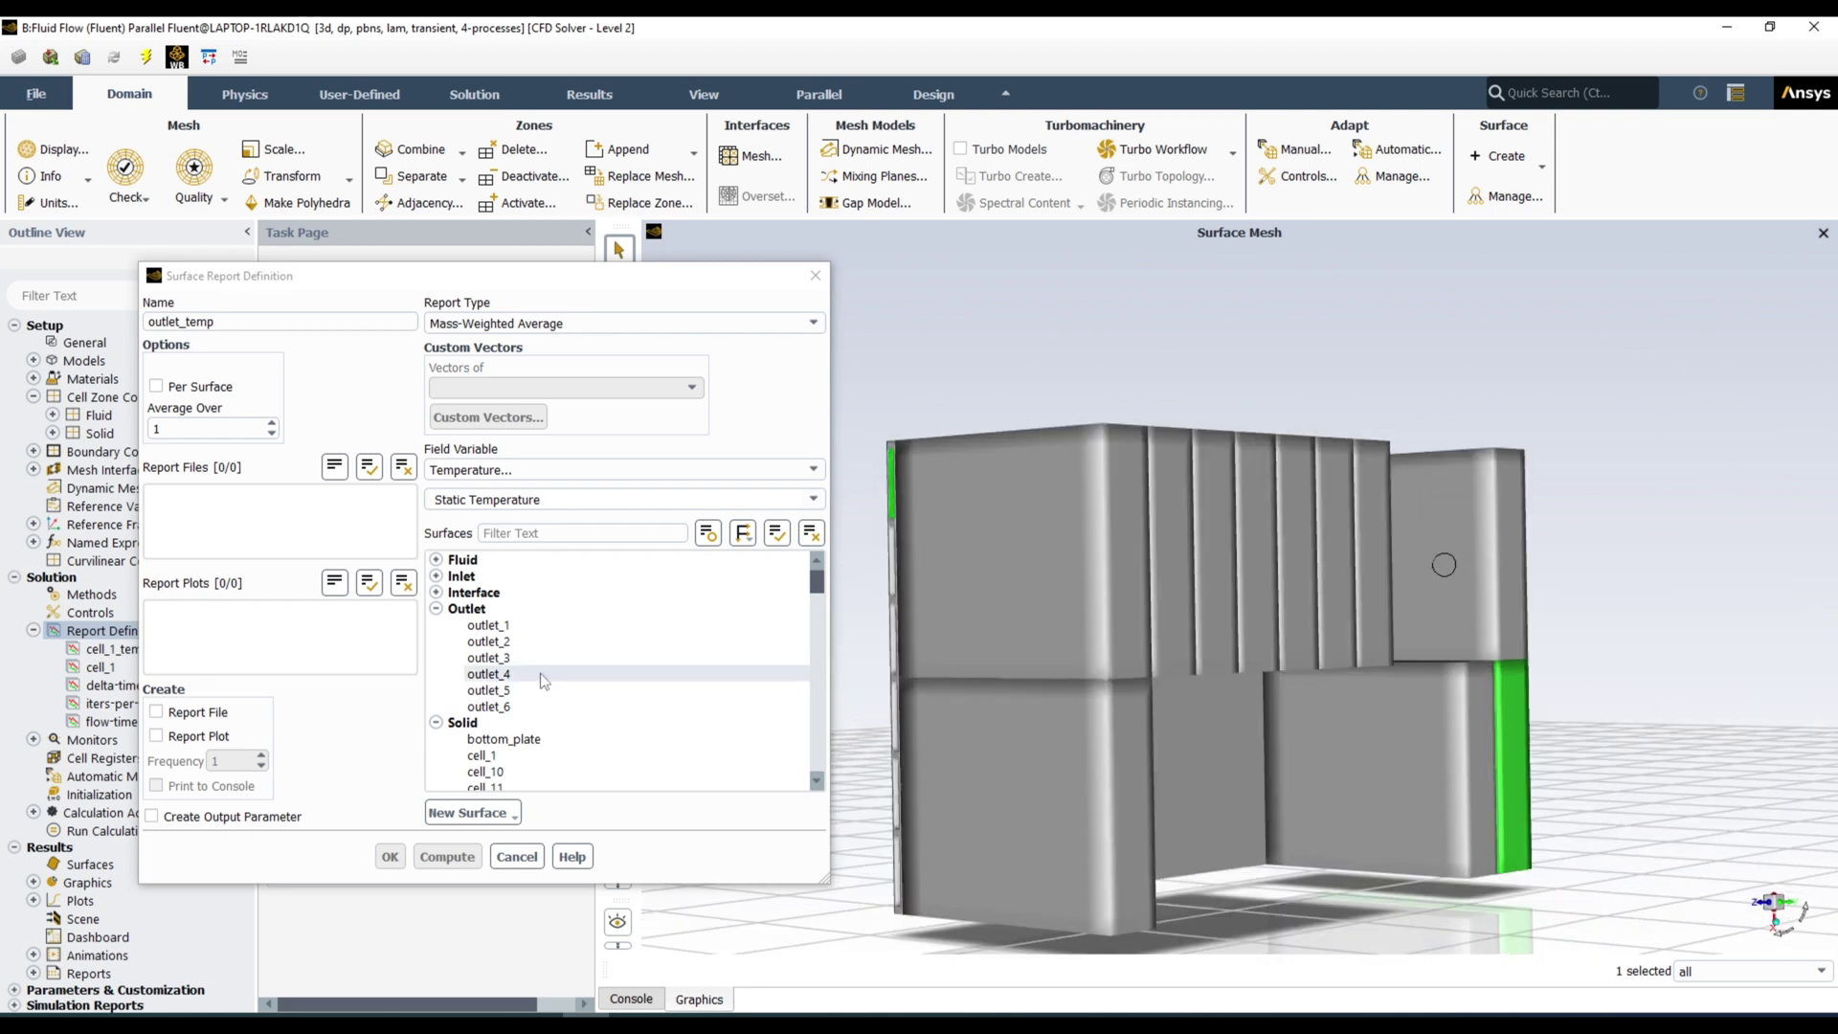
click(488, 626)
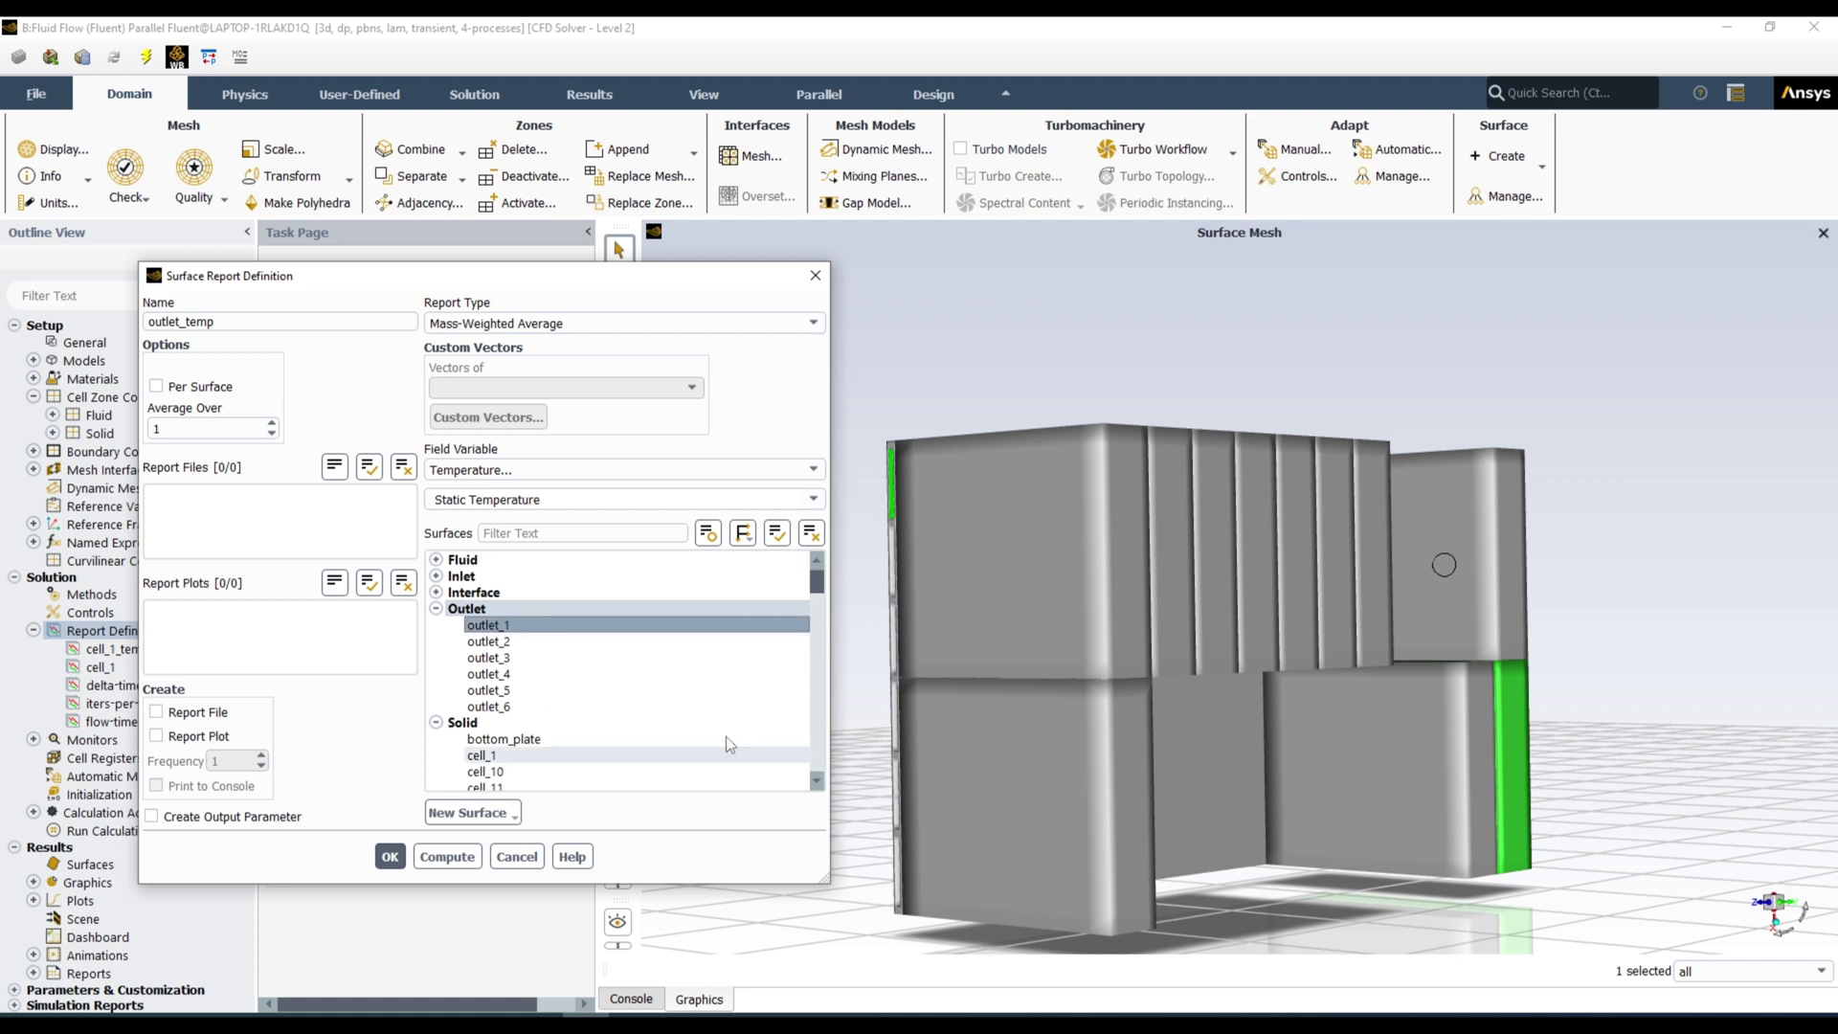
click(481, 613)
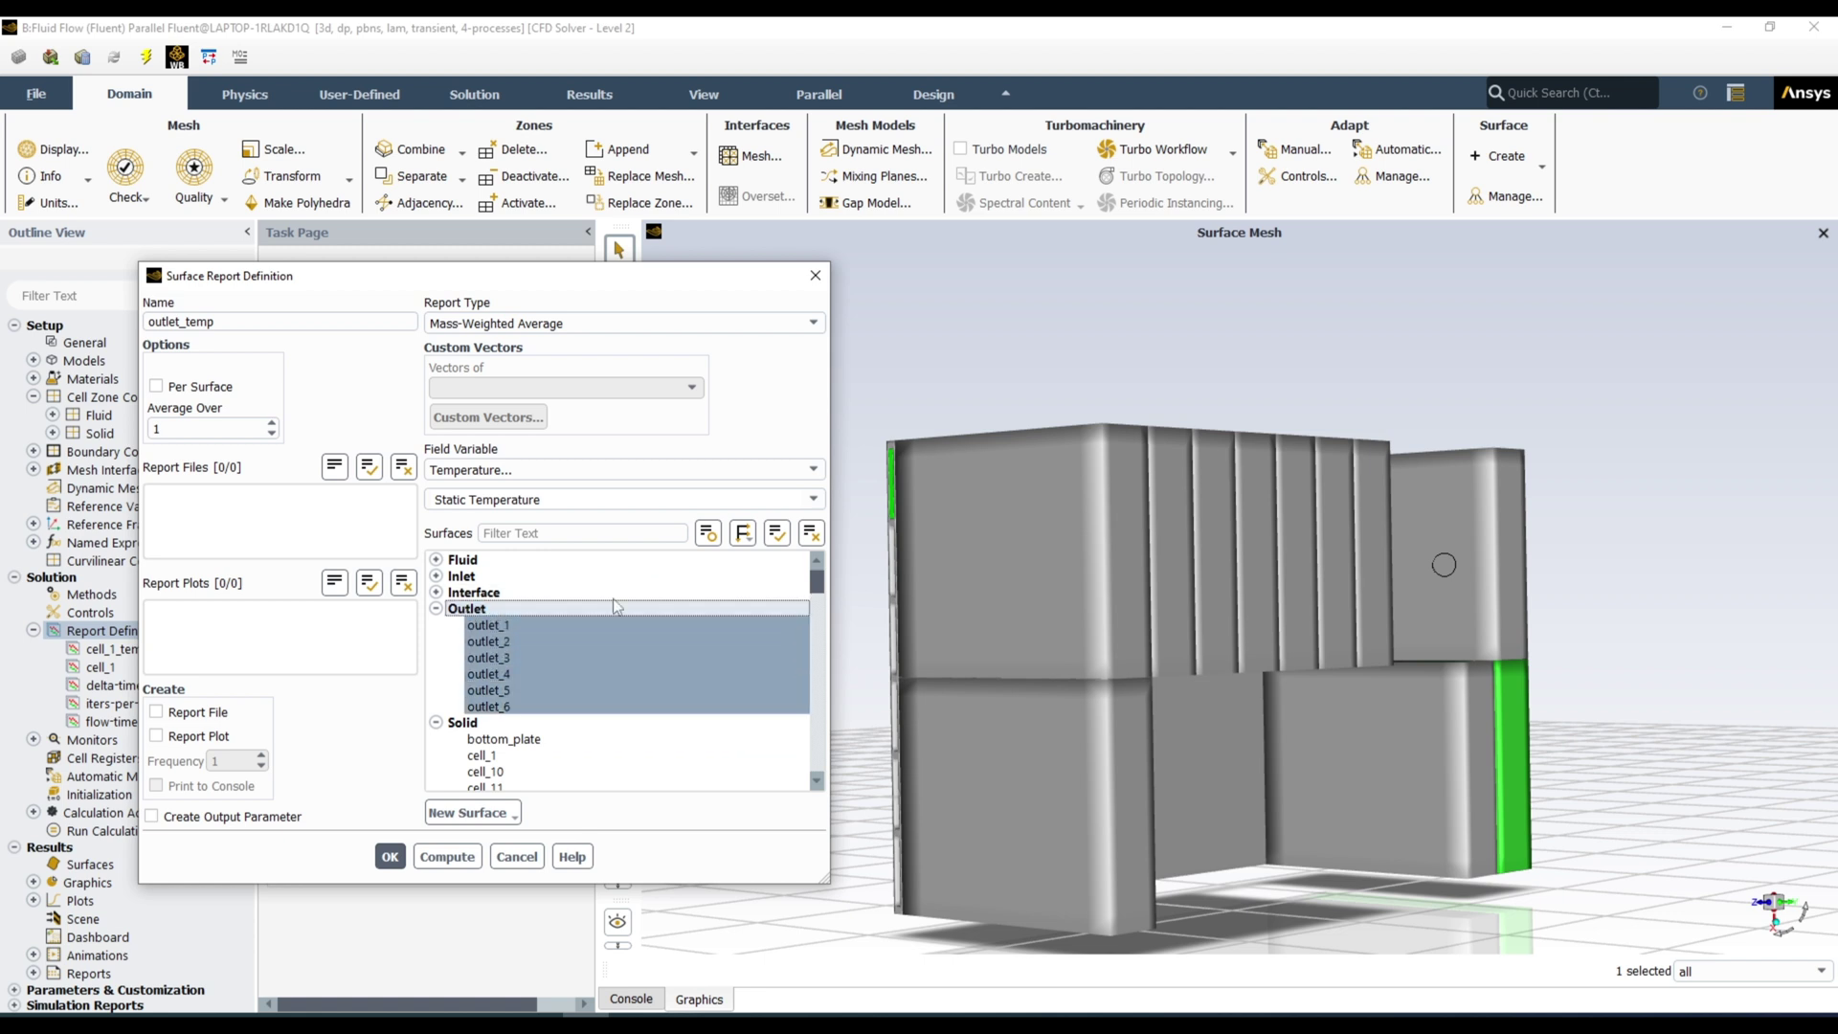
click(574, 609)
click(490, 625)
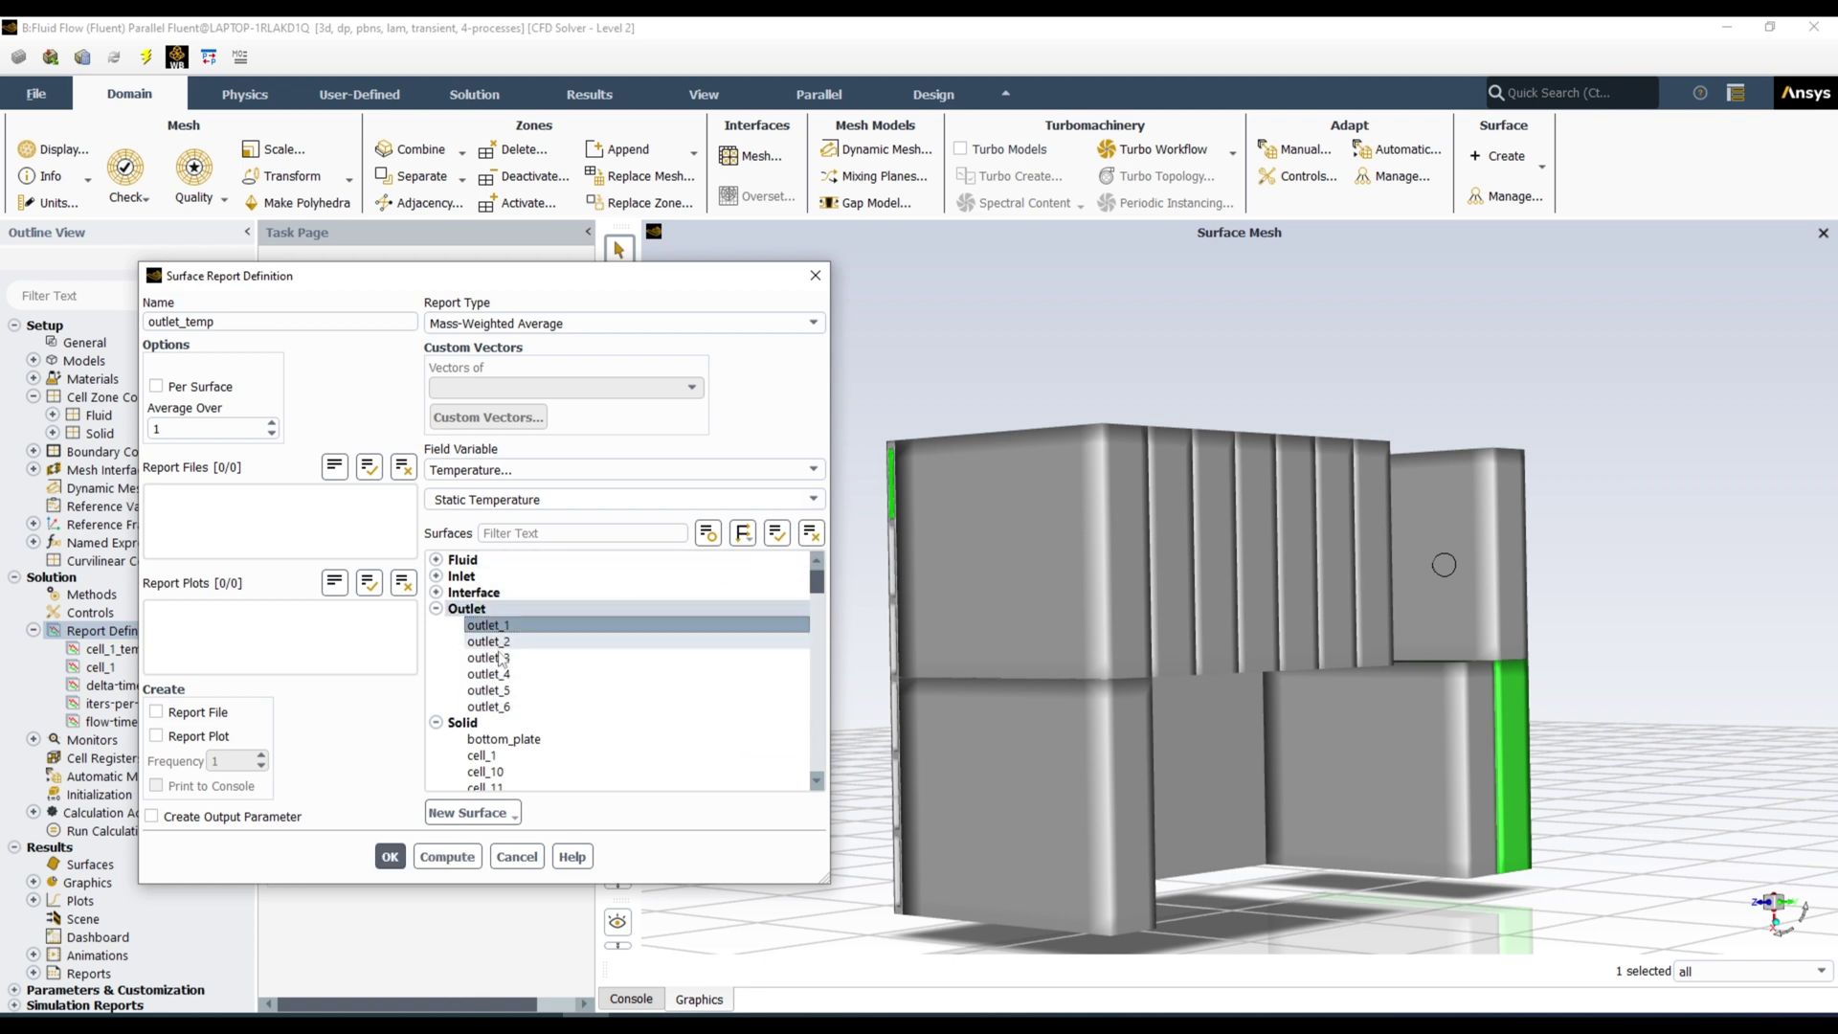
click(490, 674)
click(490, 707)
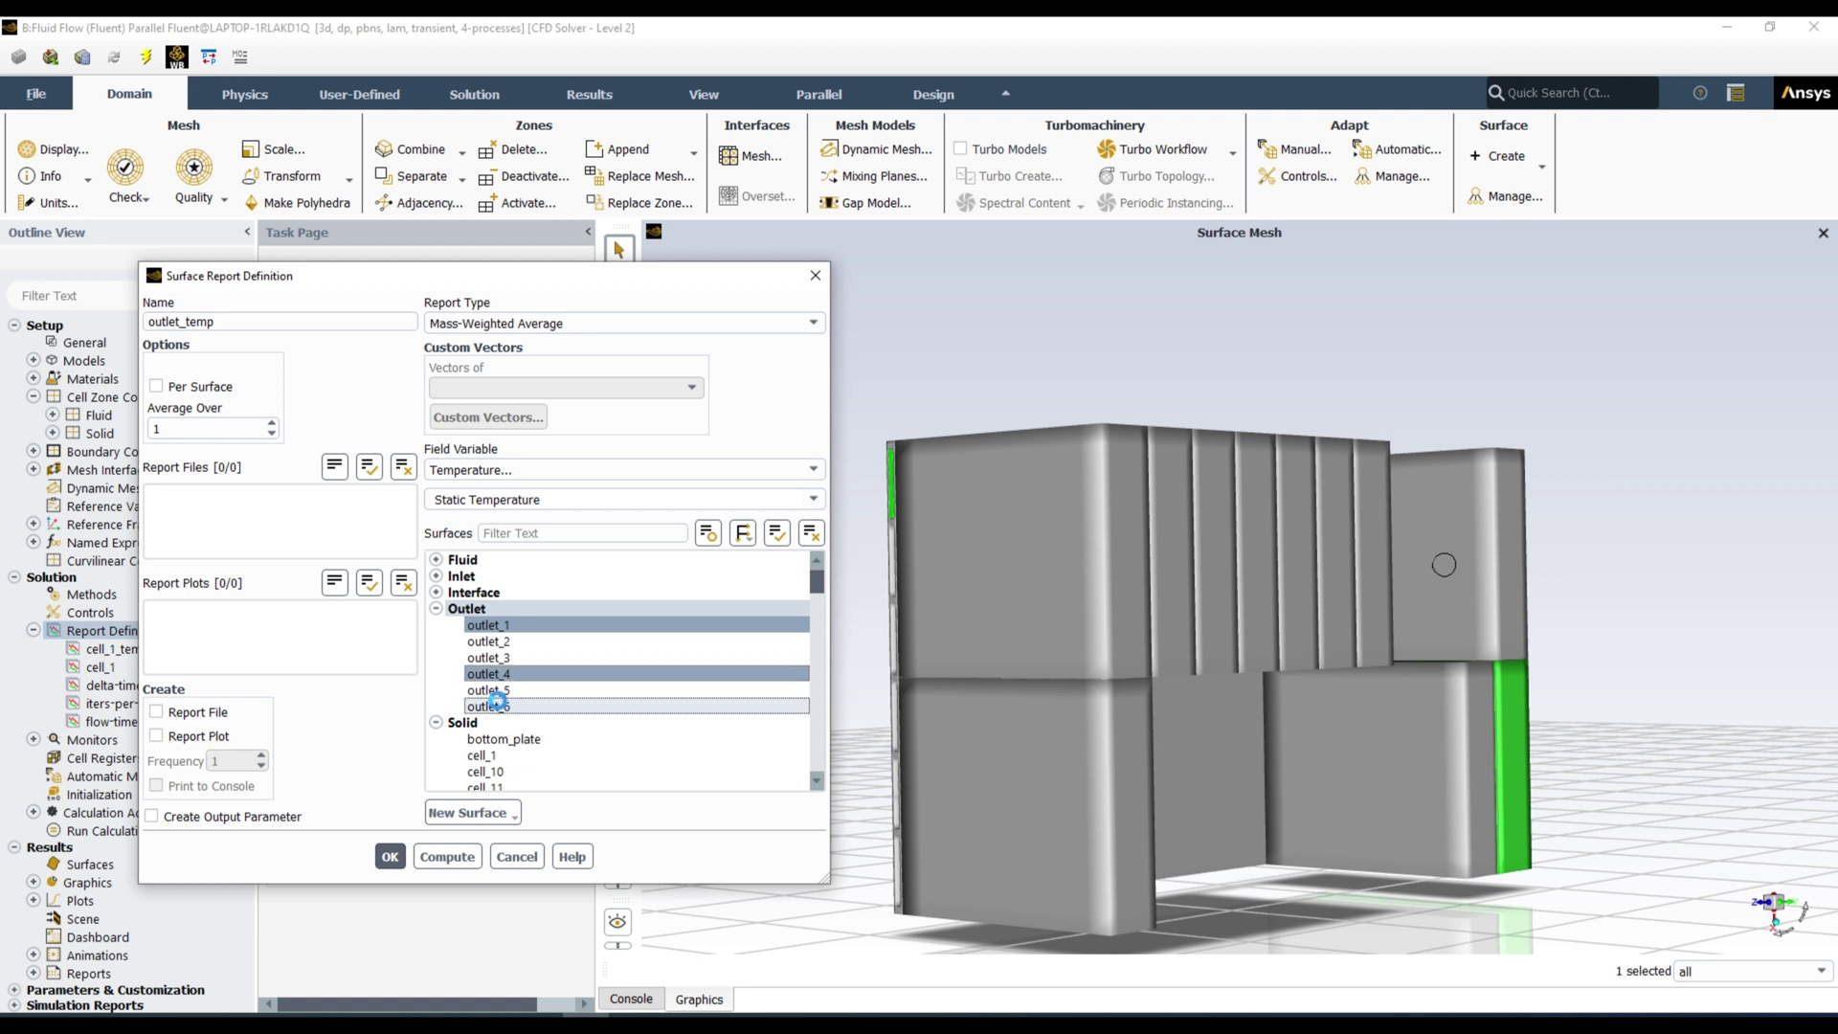
click(504, 642)
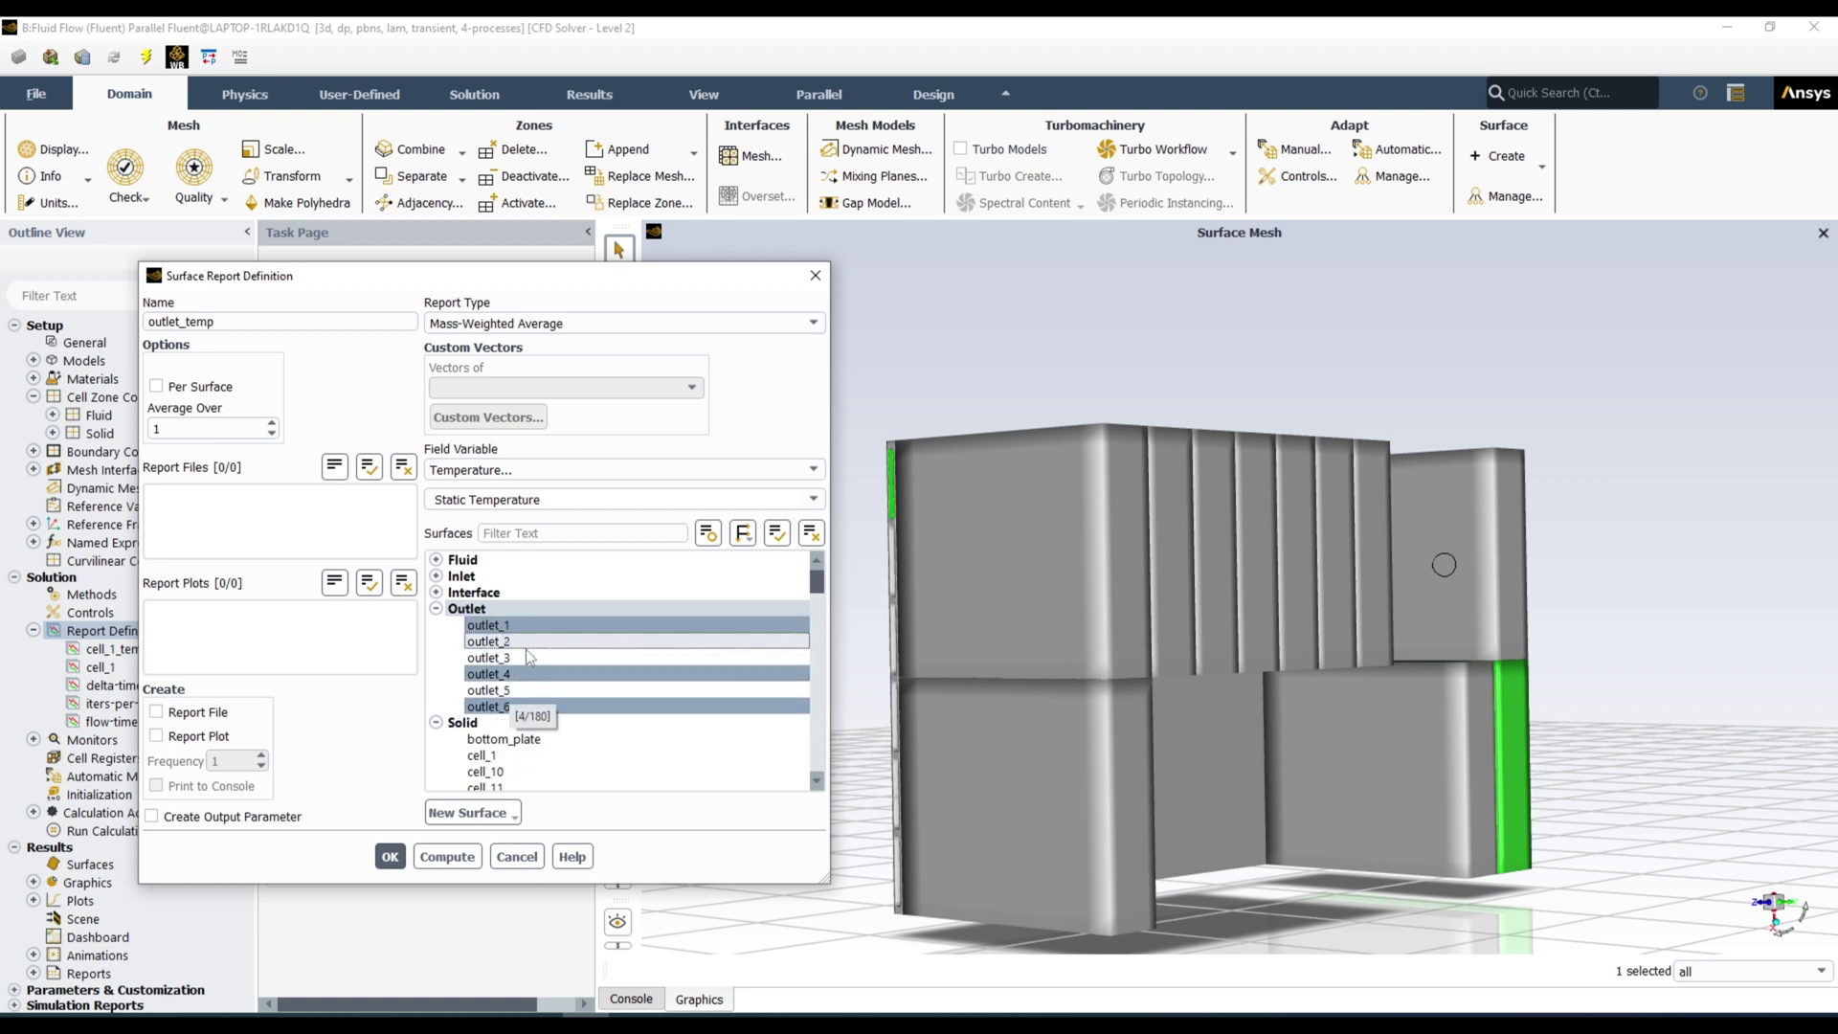
click(492, 658)
click(522, 674)
click(526, 689)
click(522, 674)
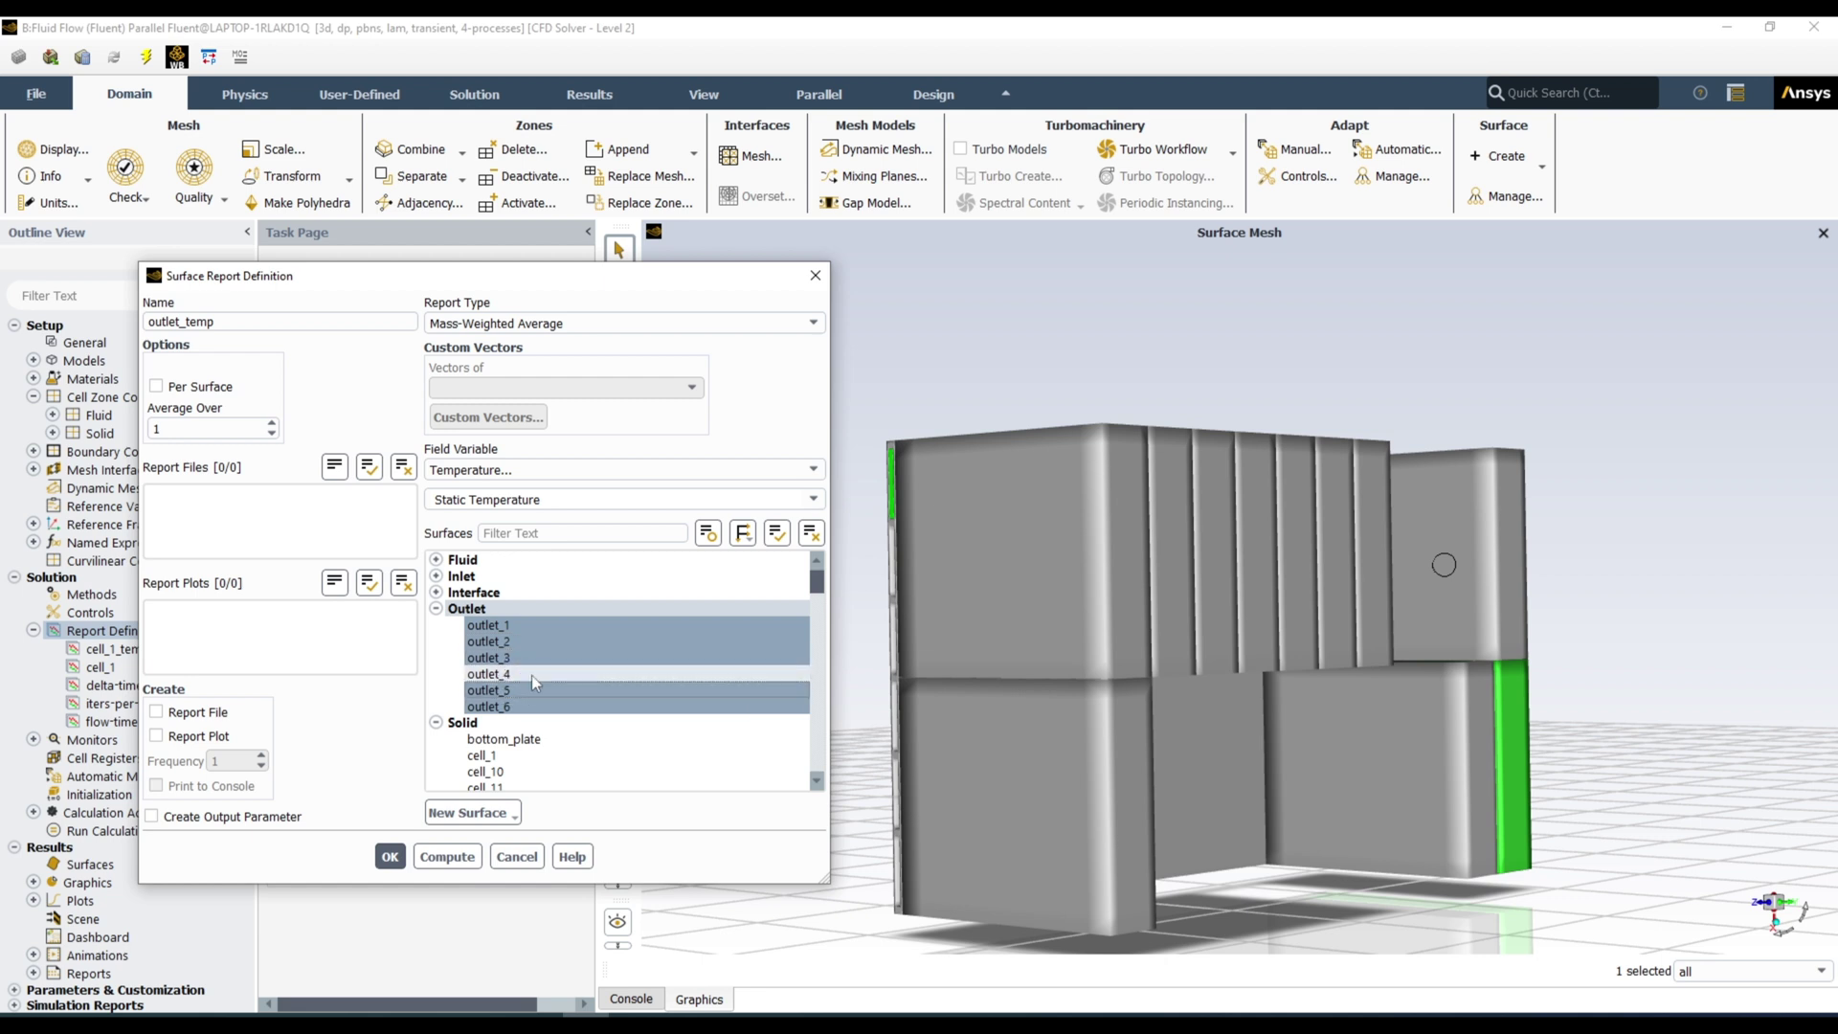
click(467, 609)
click(814, 533)
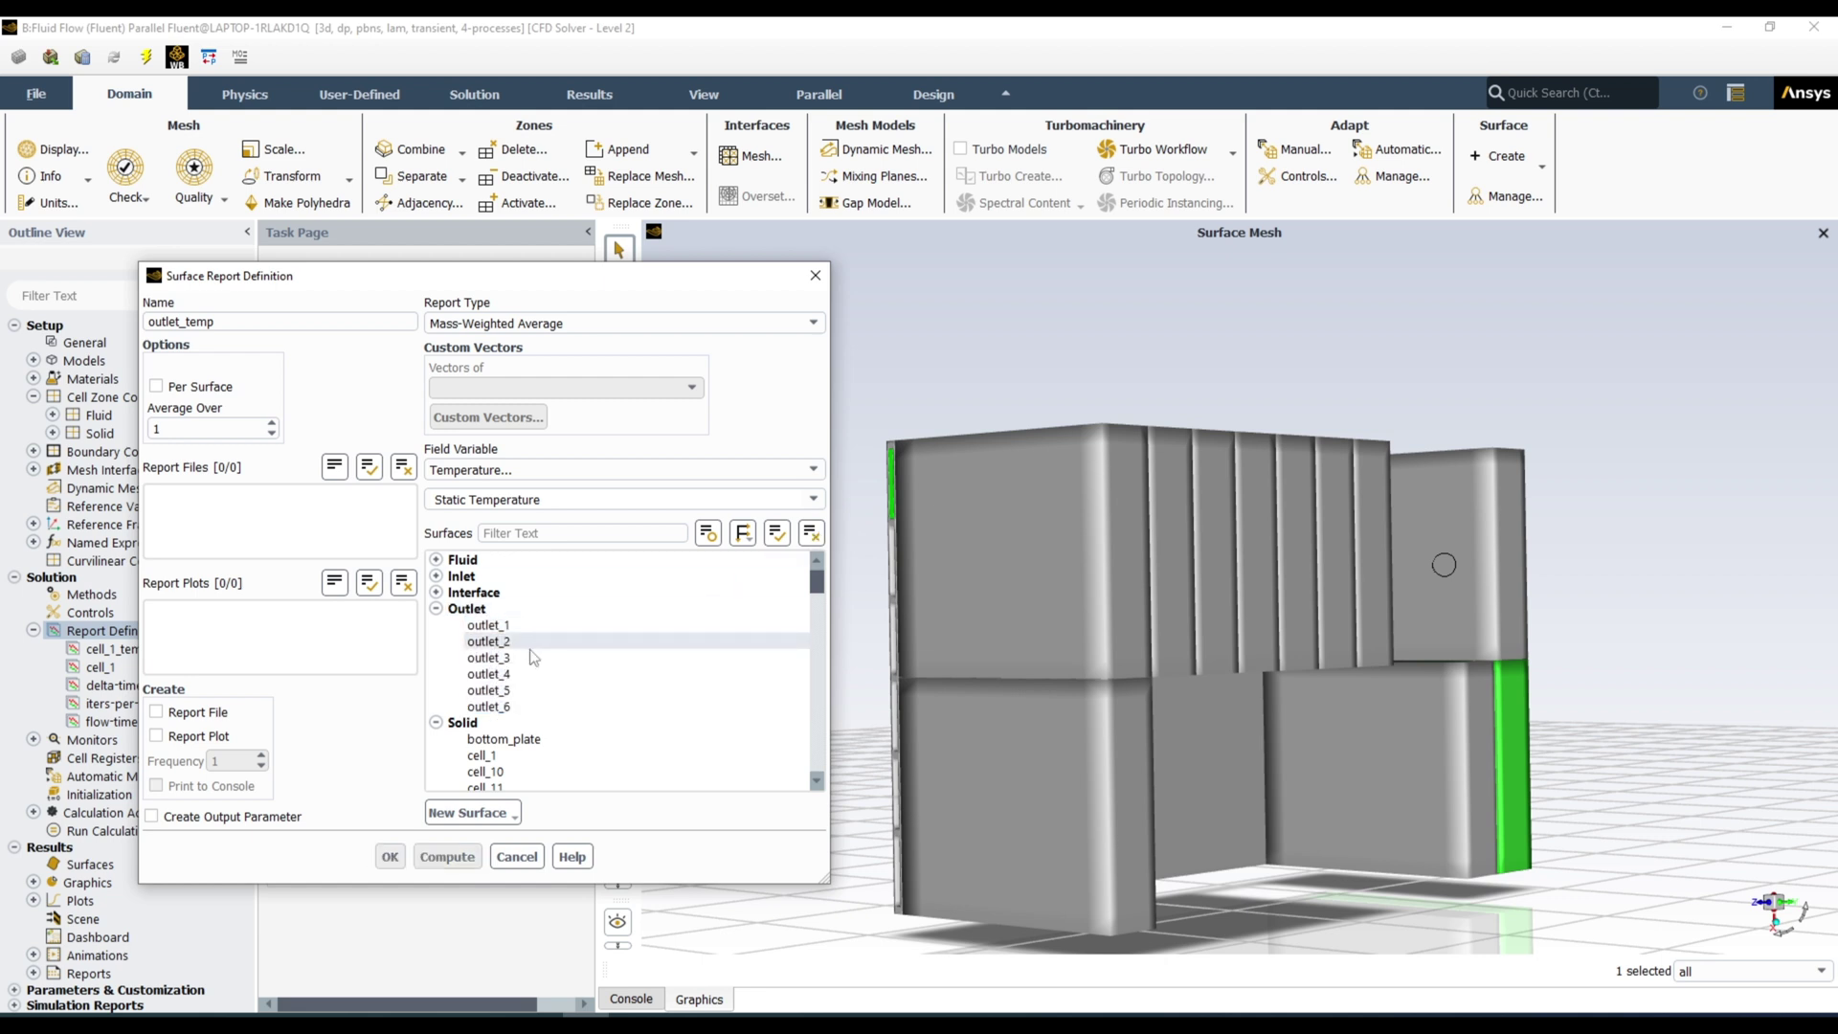
Step: Assign all outlet surfaces, outlet_1 through outlet_6, to the outlet_temp report and save the definition
click(467, 608)
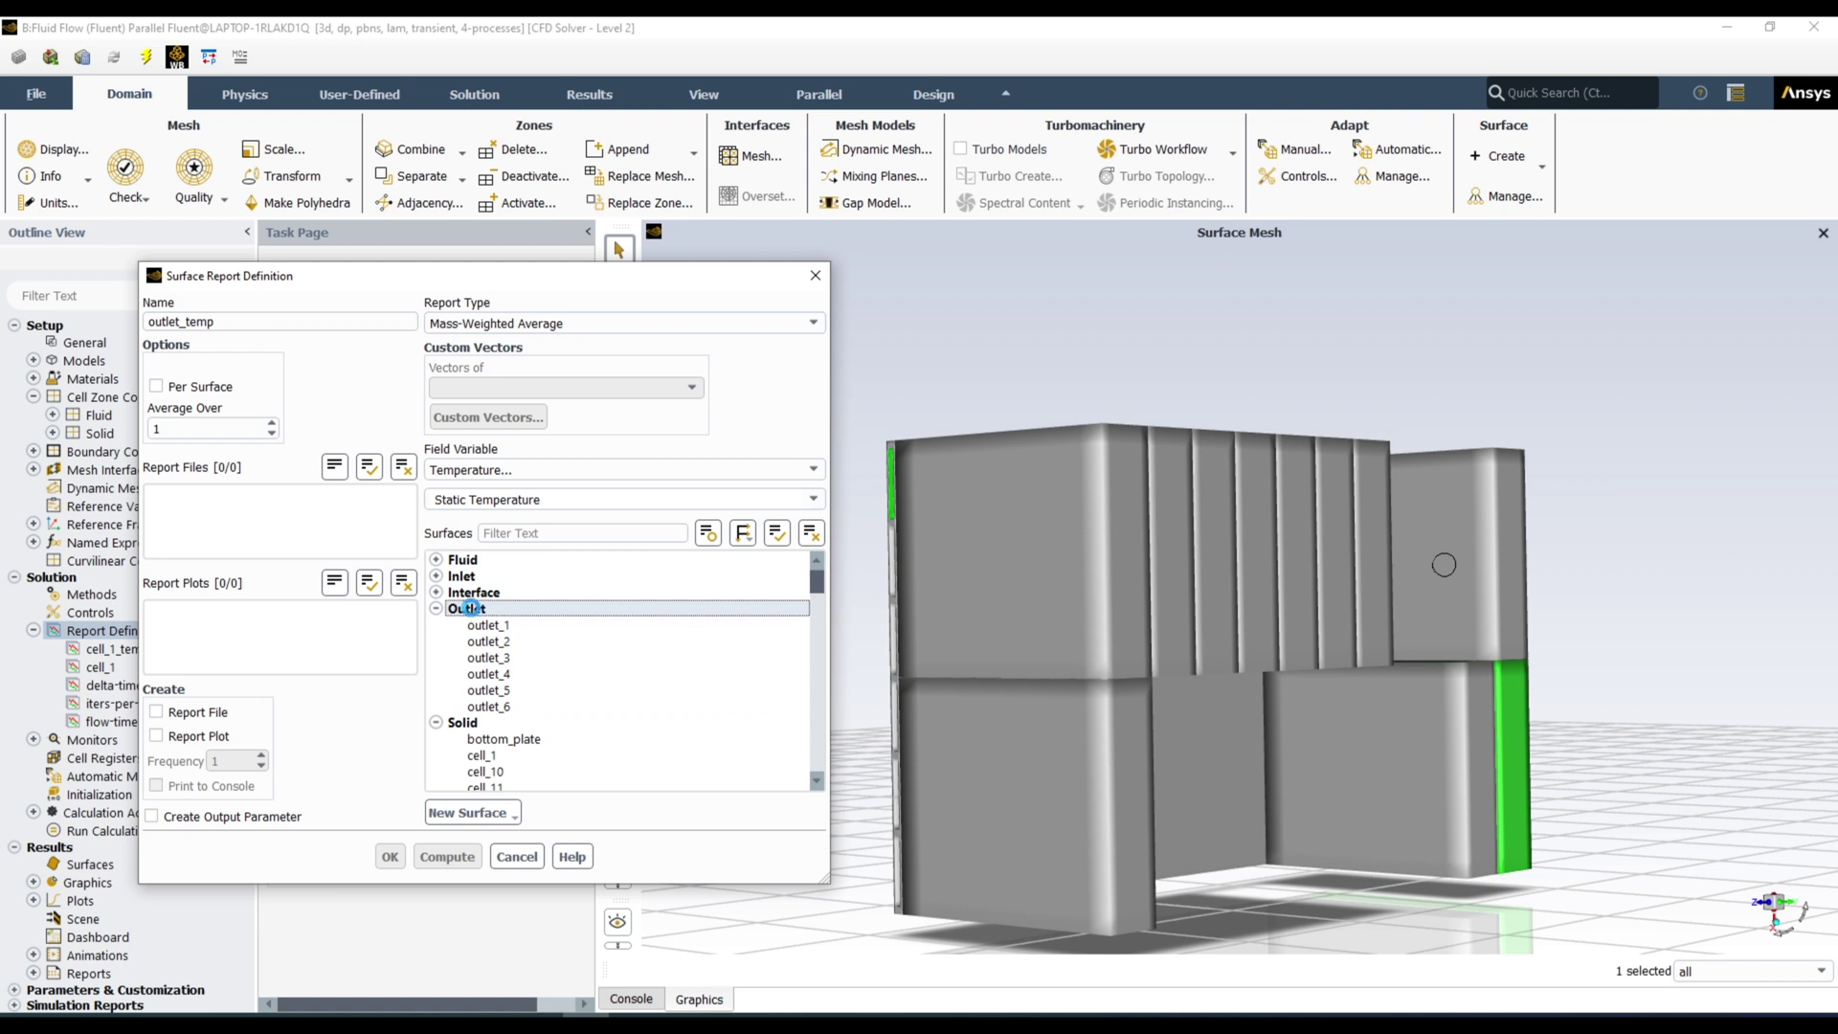
click(478, 625)
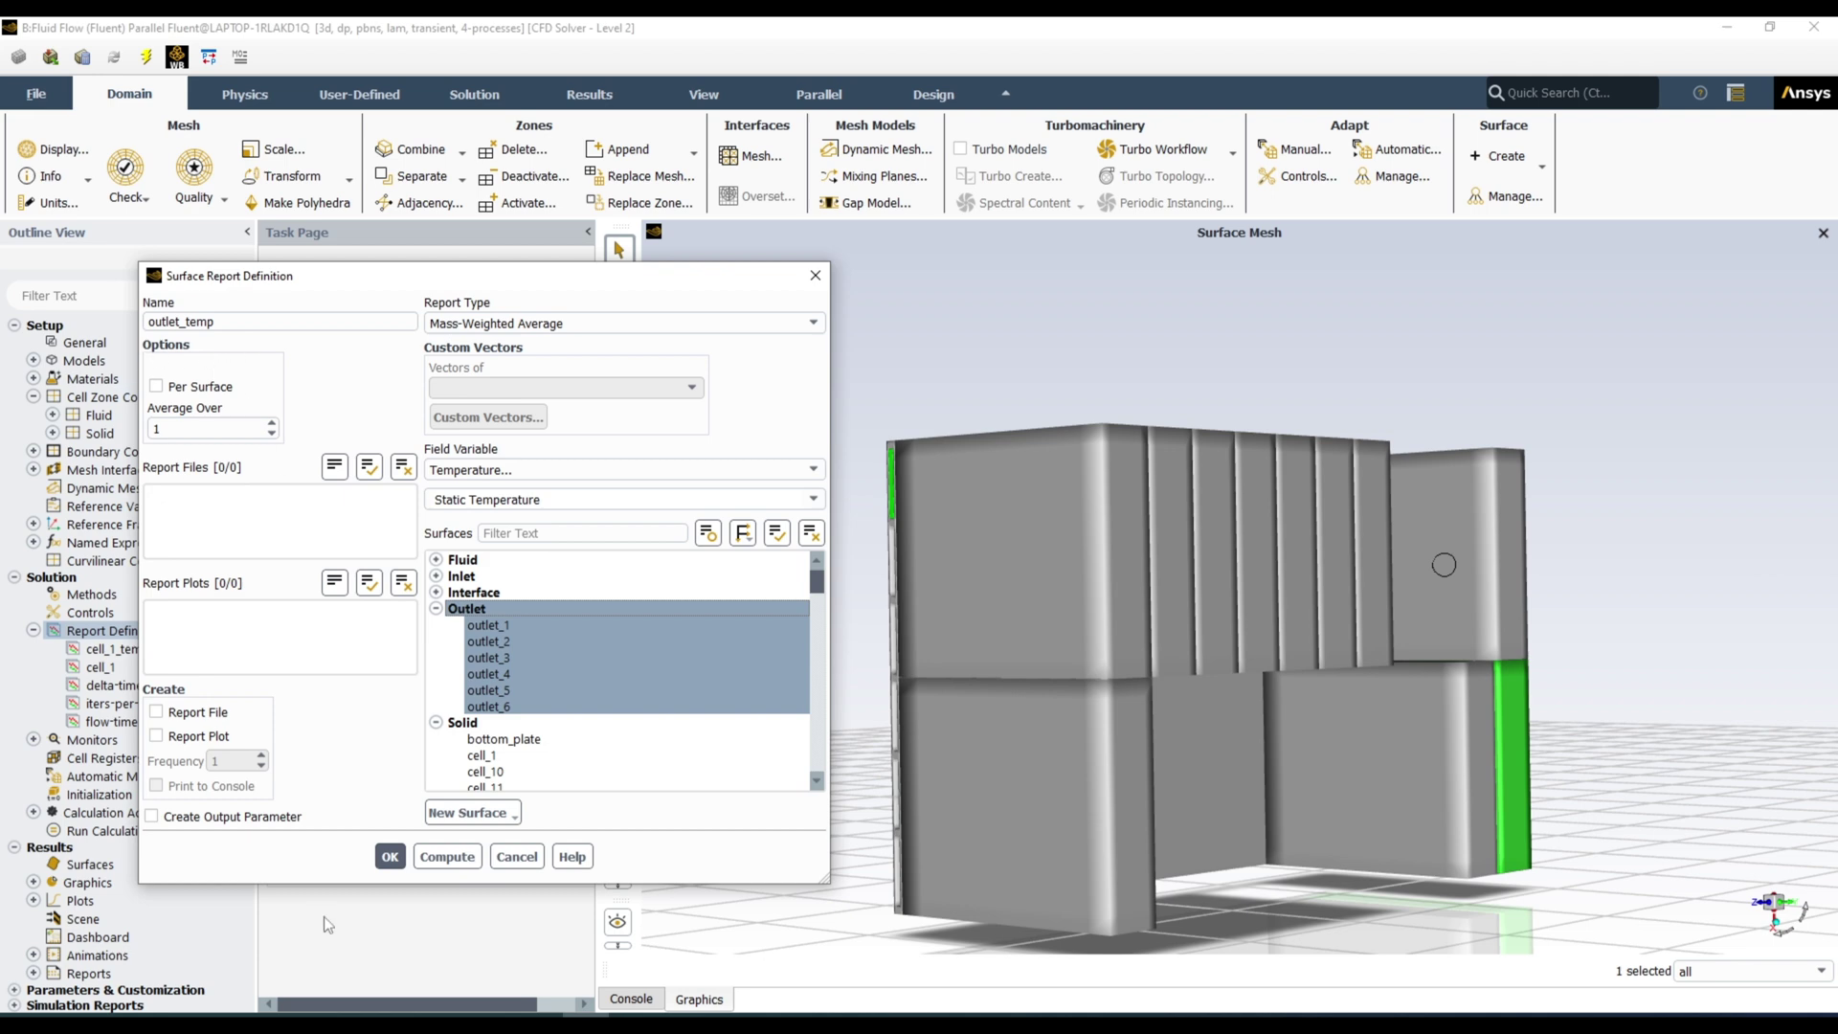
click(391, 857)
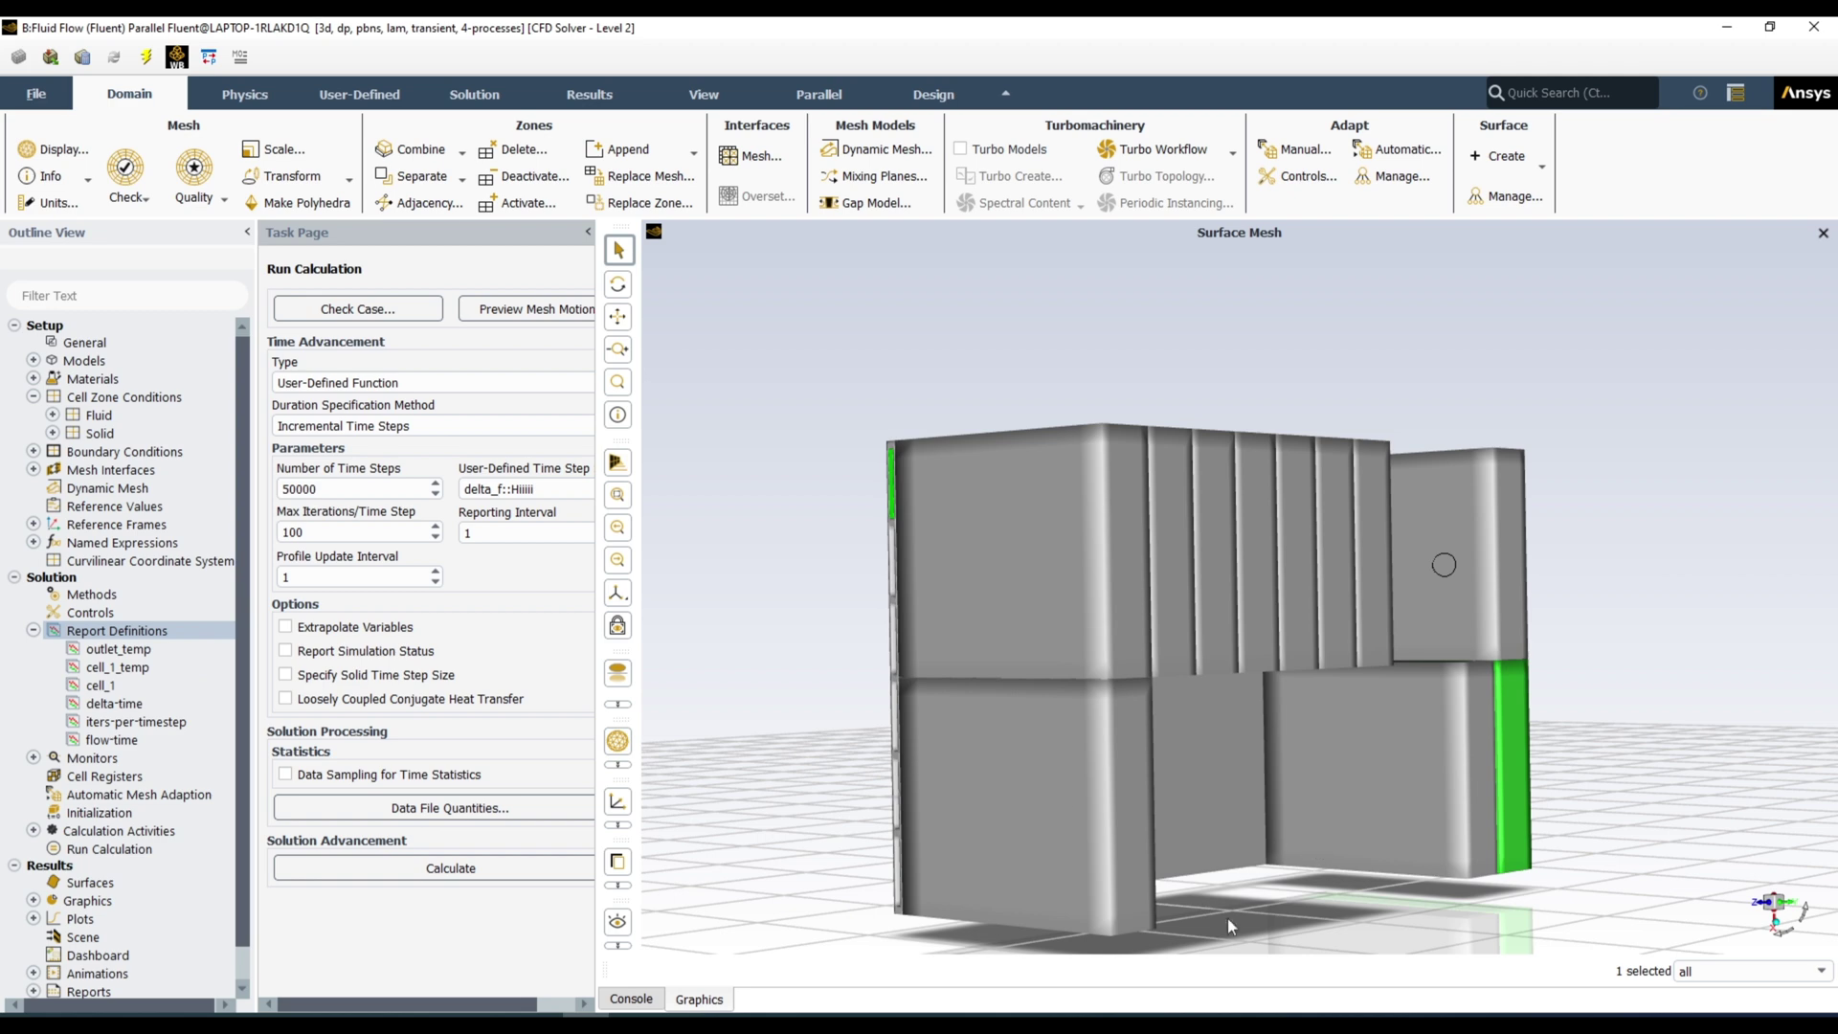
Step: Examine the cell and plate assembly from several sides and up close along the bottom plate's edge
drag(1222, 871, 583, 685)
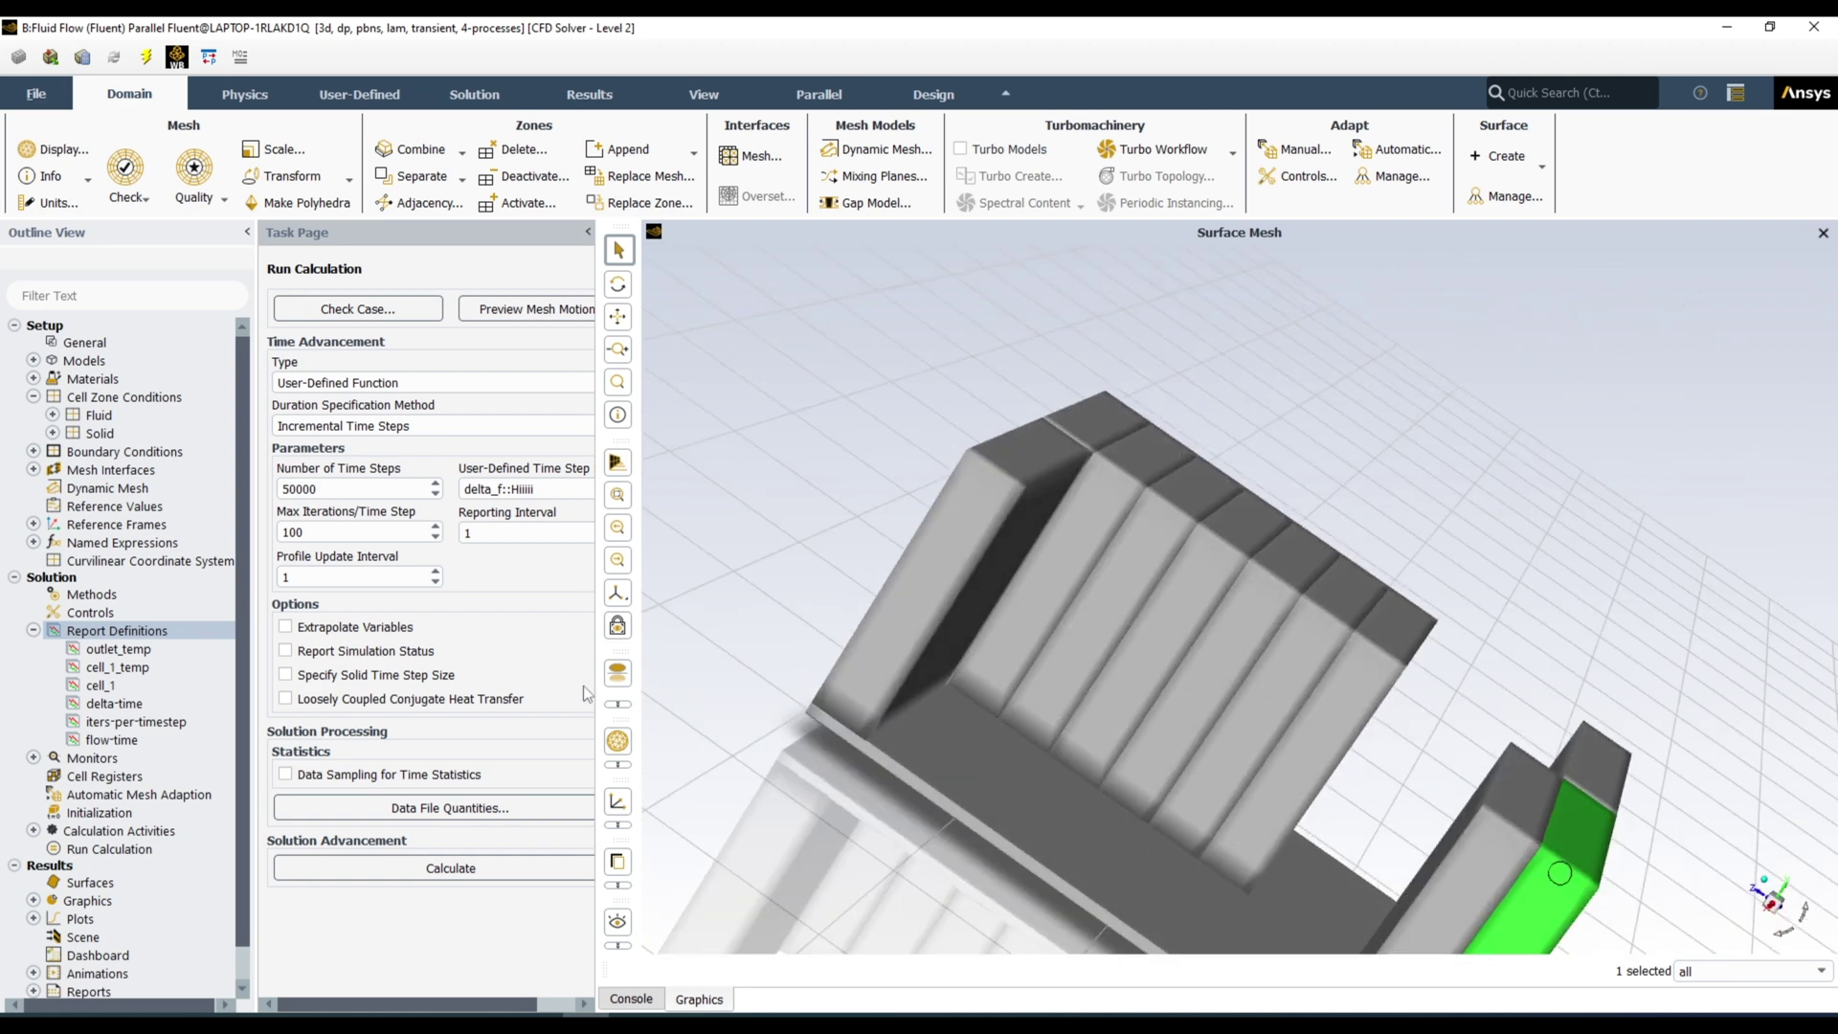
scroll(1129, 756, down, 3)
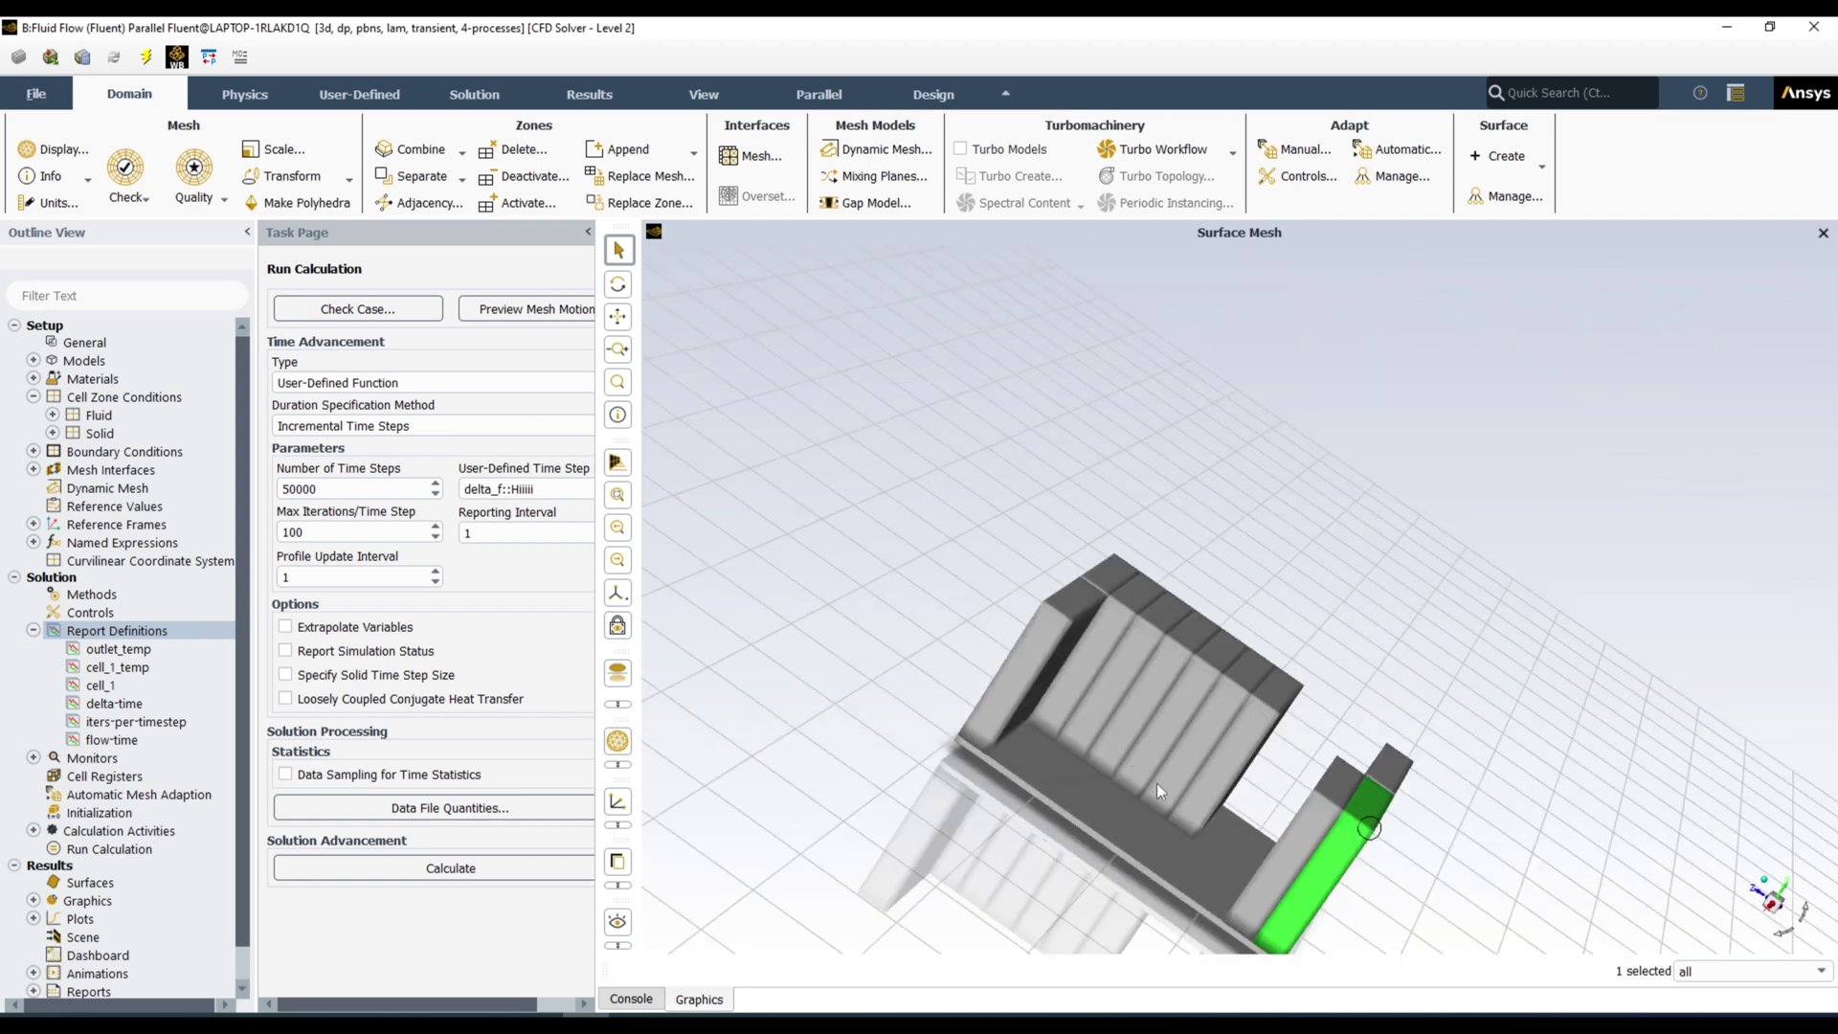
mouse_move(1156, 783)
mouse_down()
mouse_move(1153, 752)
mouse_move(1287, 894)
mouse_move(1210, 867)
mouse_move(1143, 800)
mouse_up()
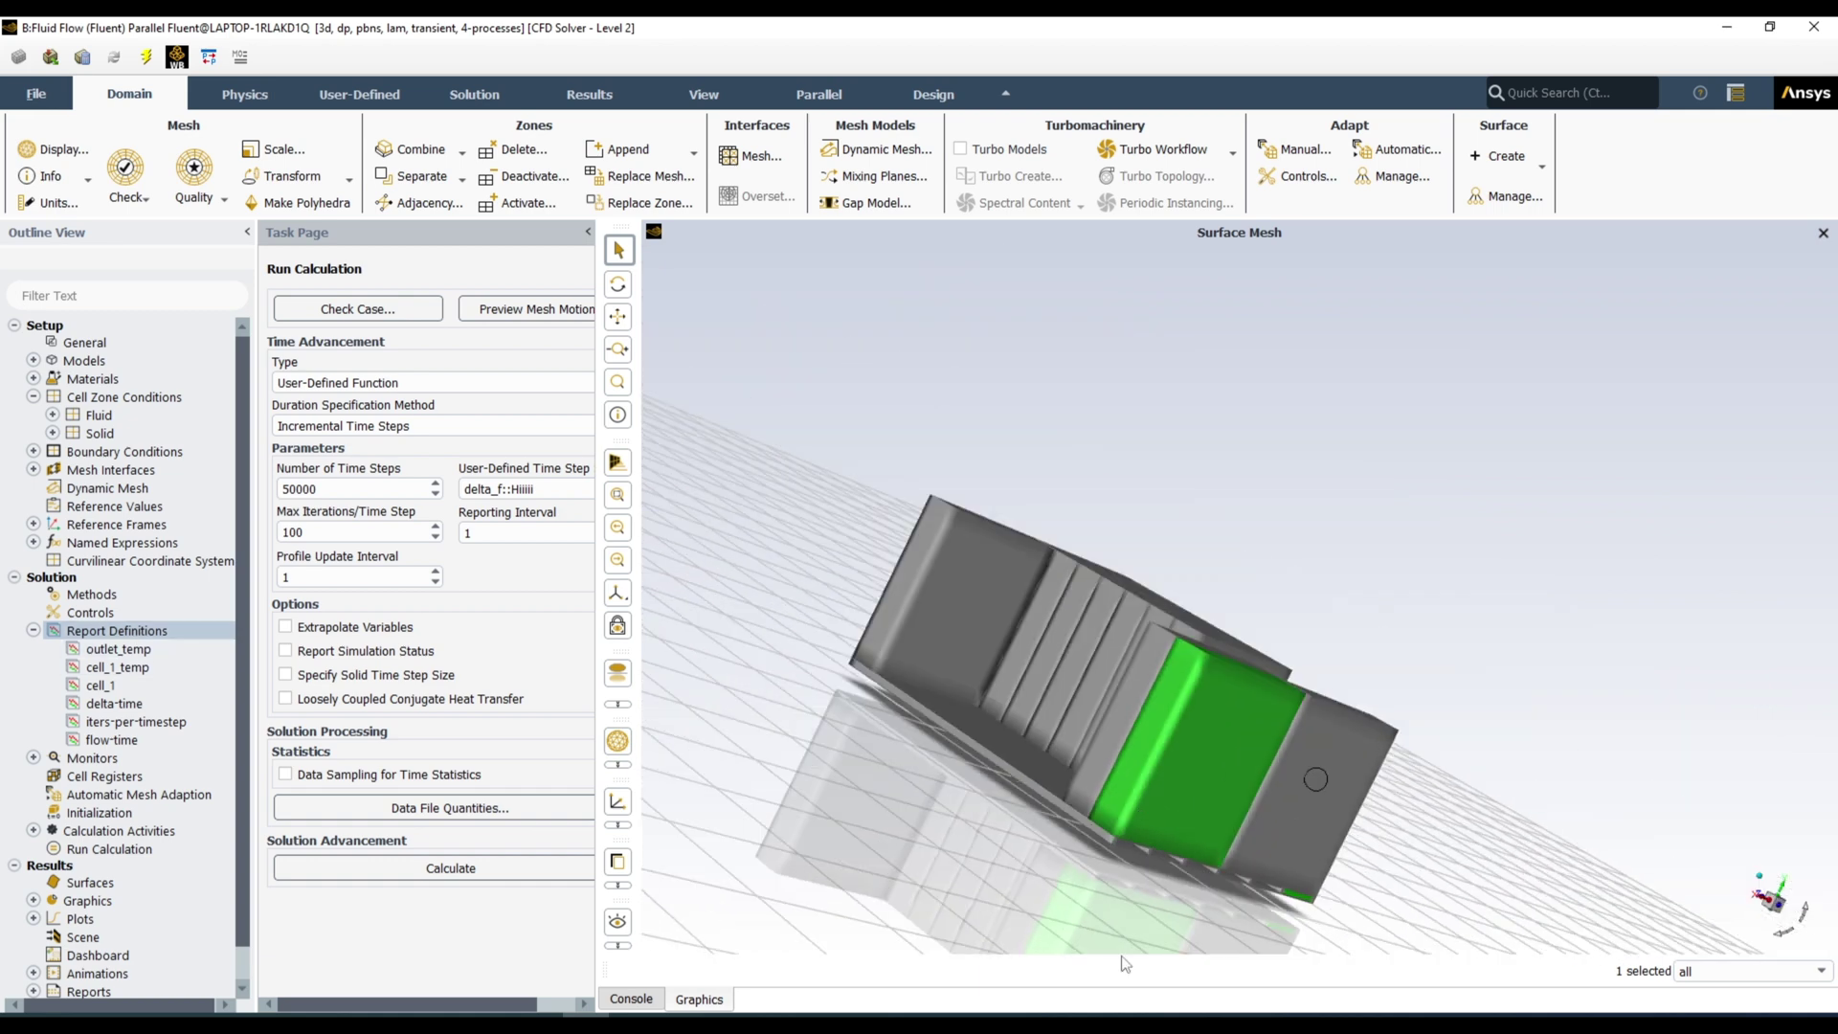
scroll(1169, 863, up, 5)
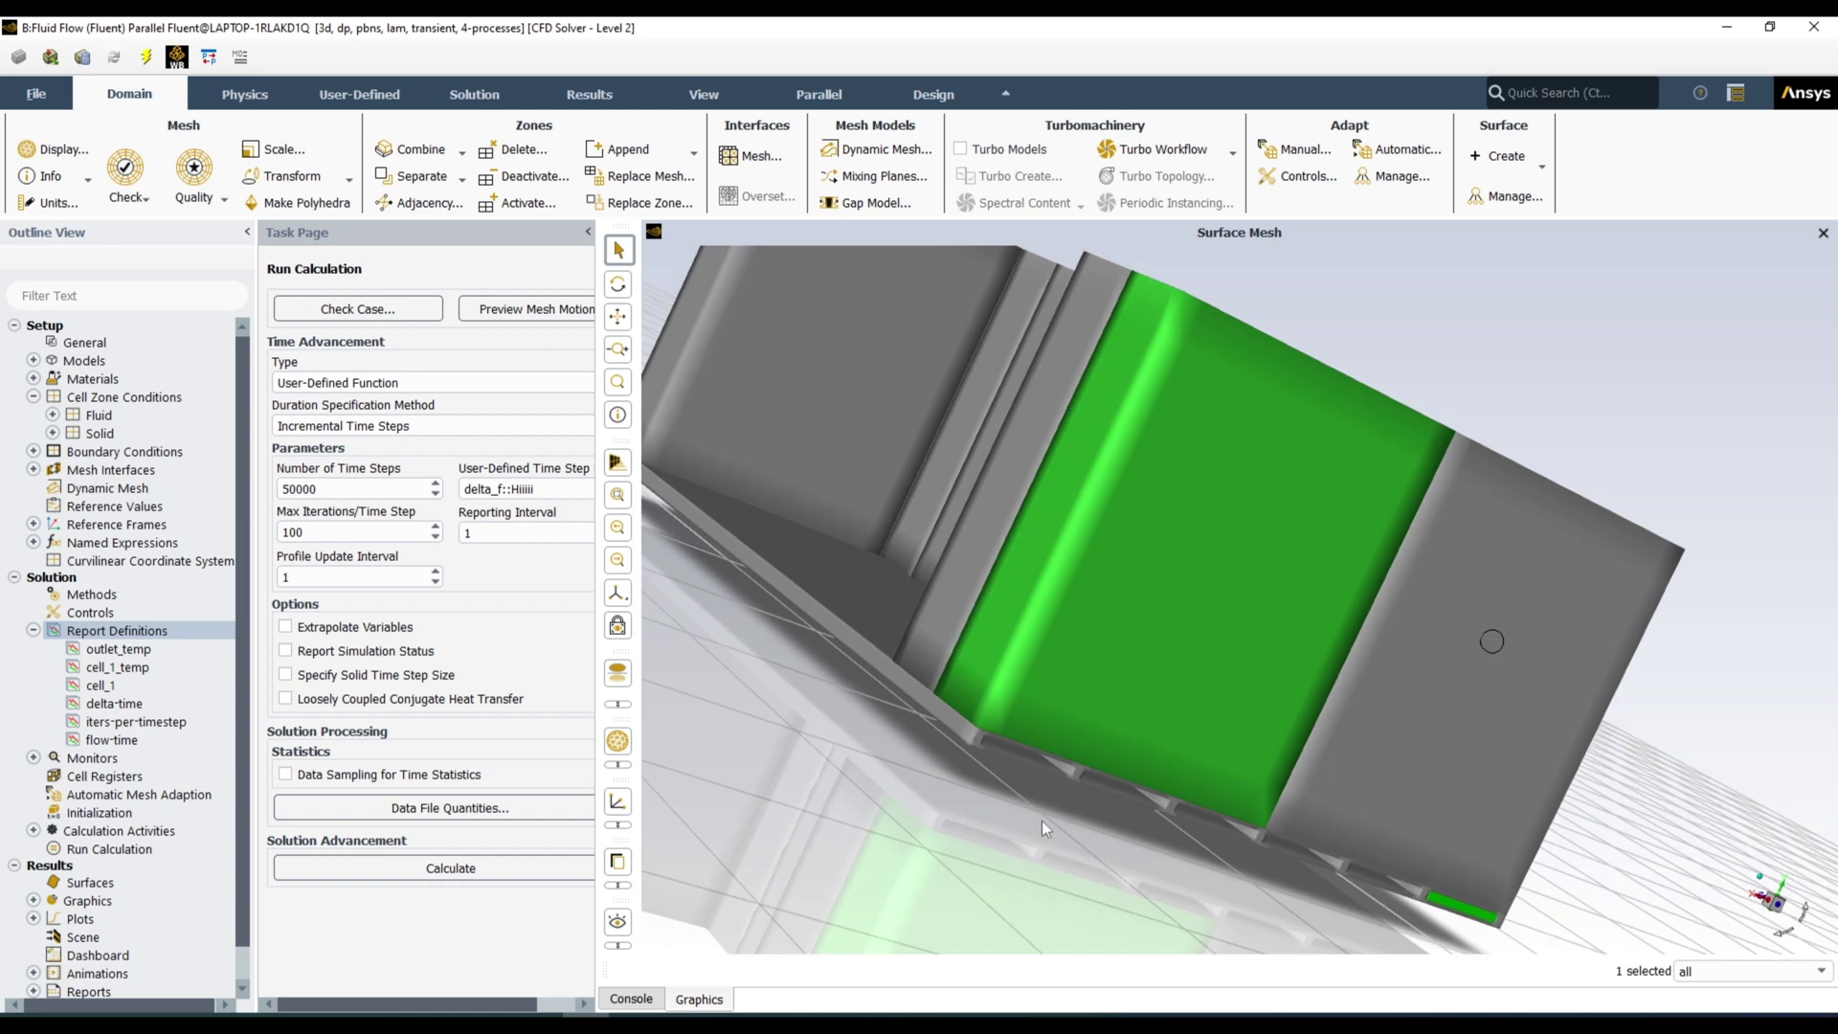
scroll(1193, 881, down, 3)
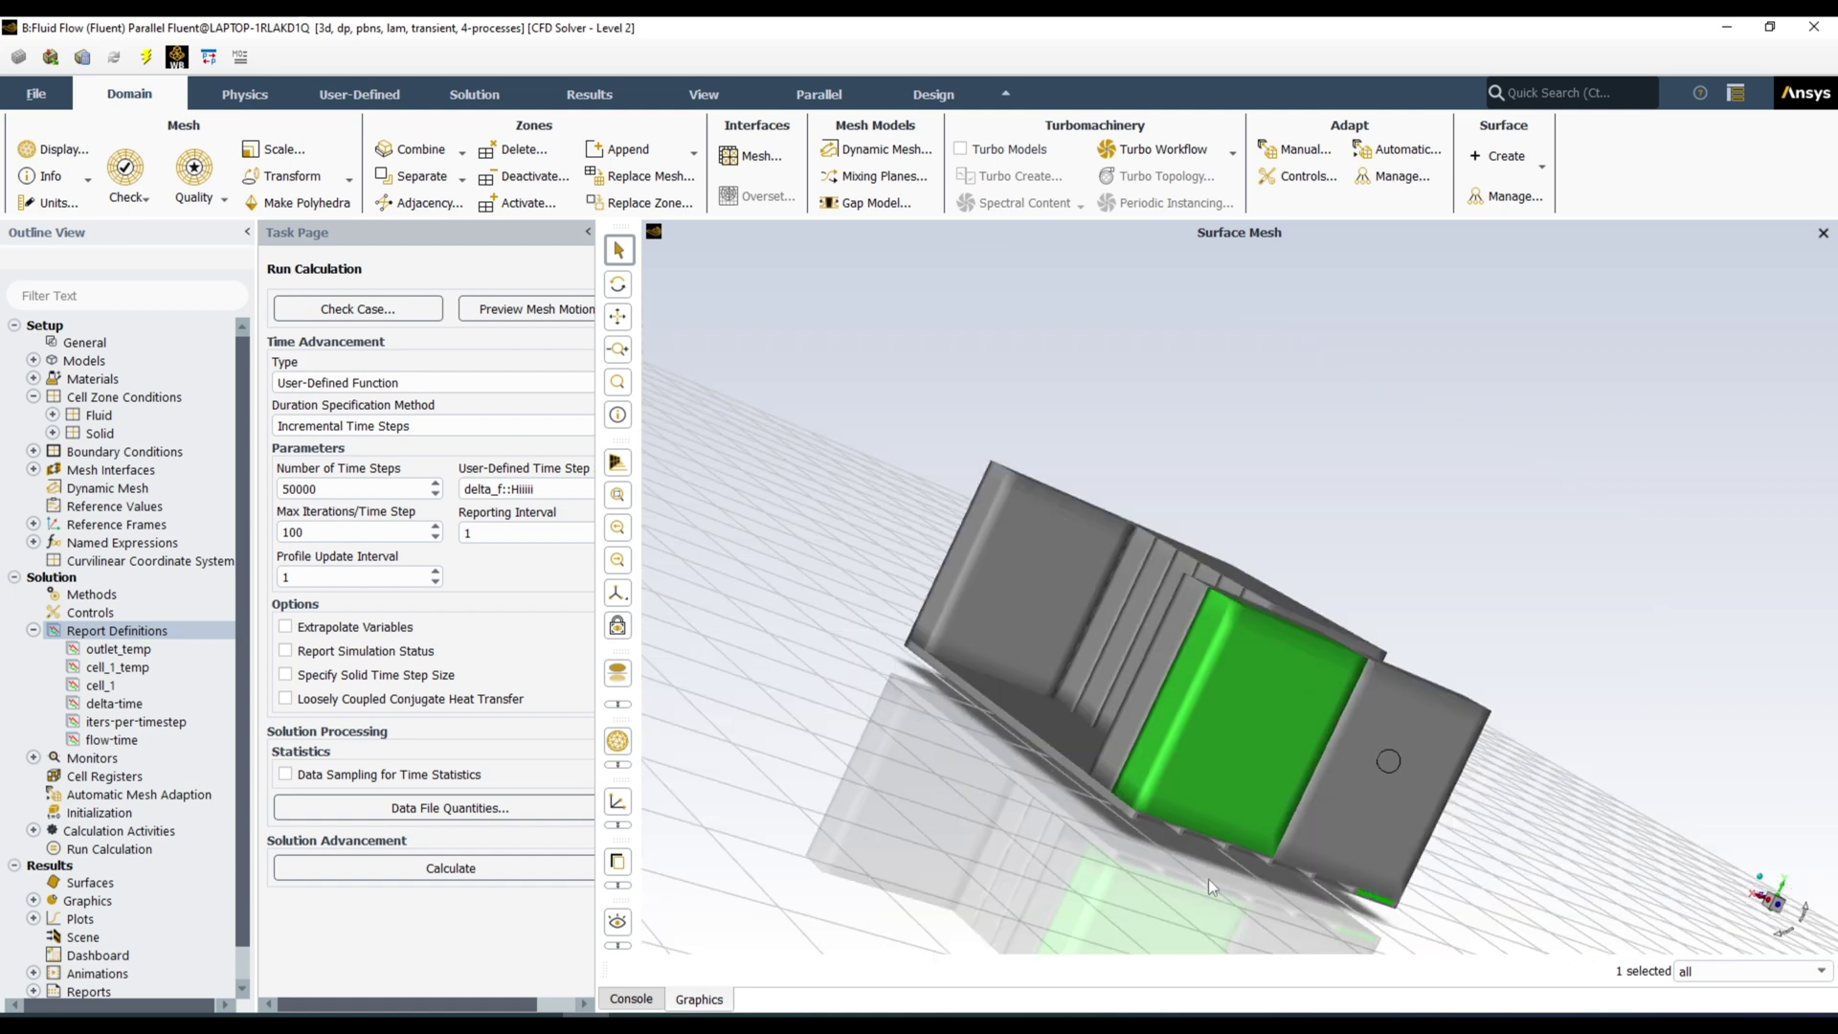
drag(1072, 808, 728, 496)
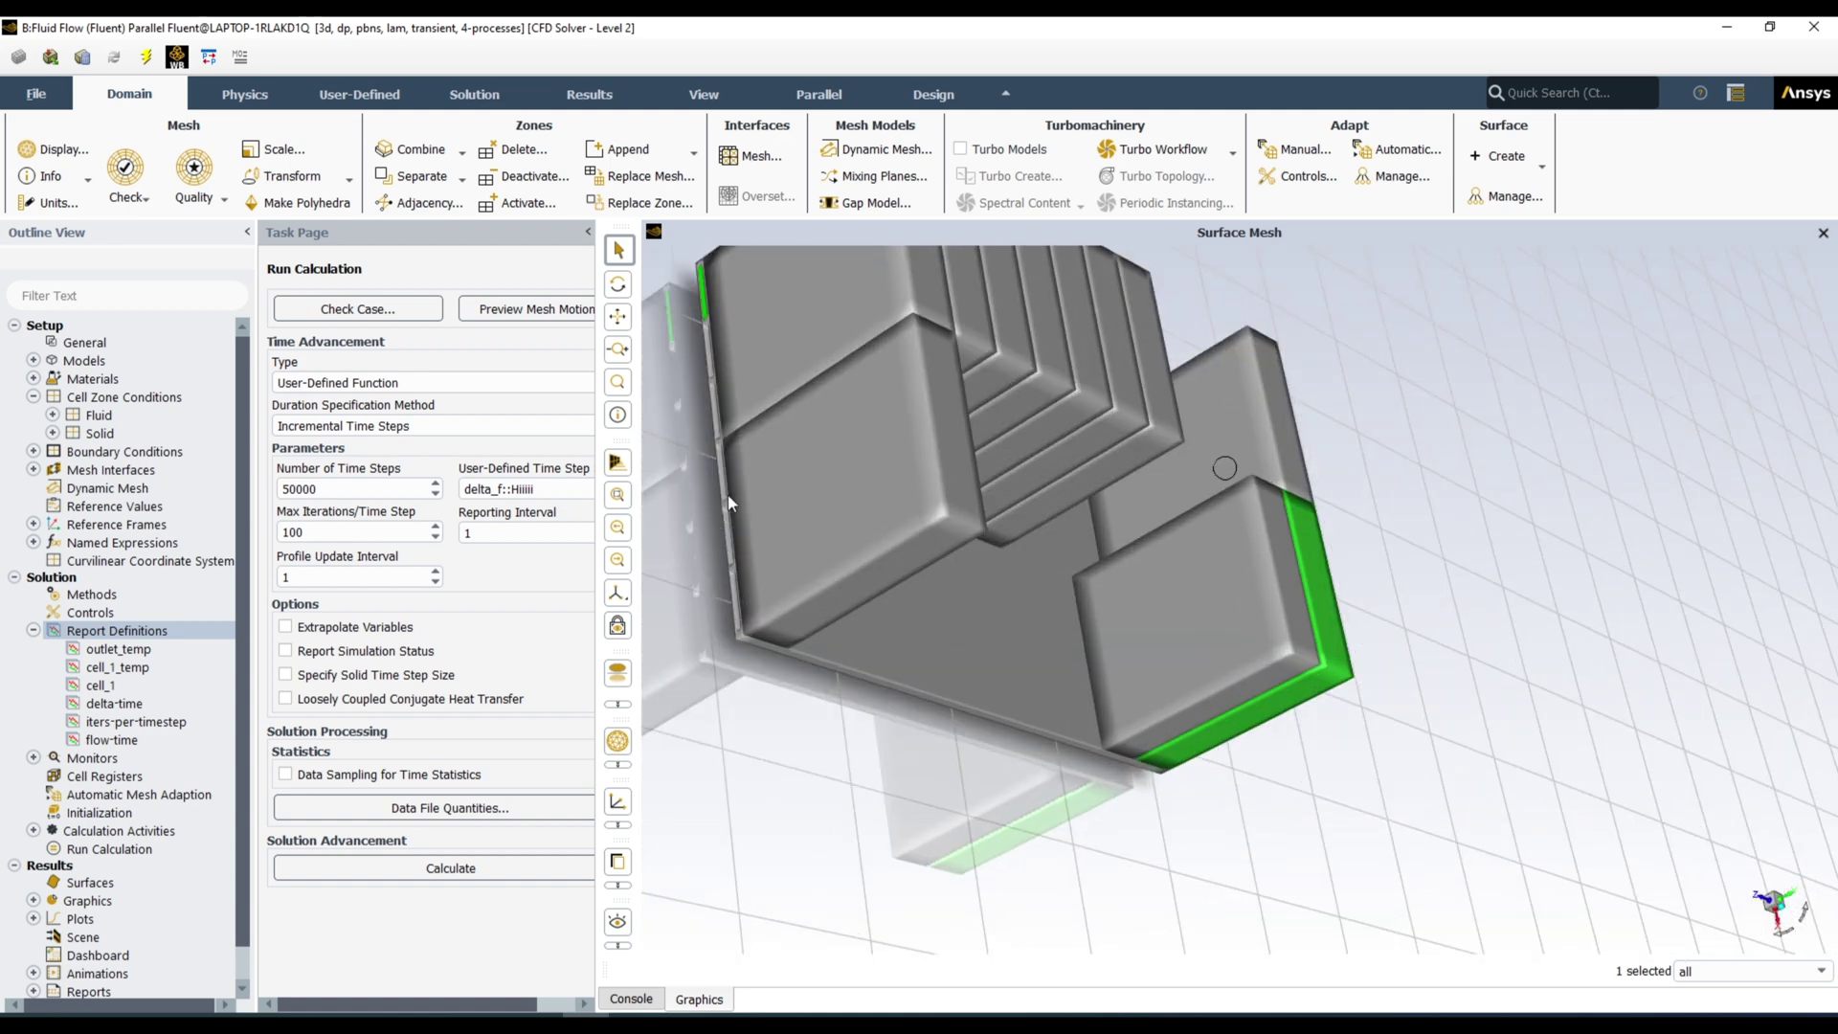
scroll(1038, 705, down, 2)
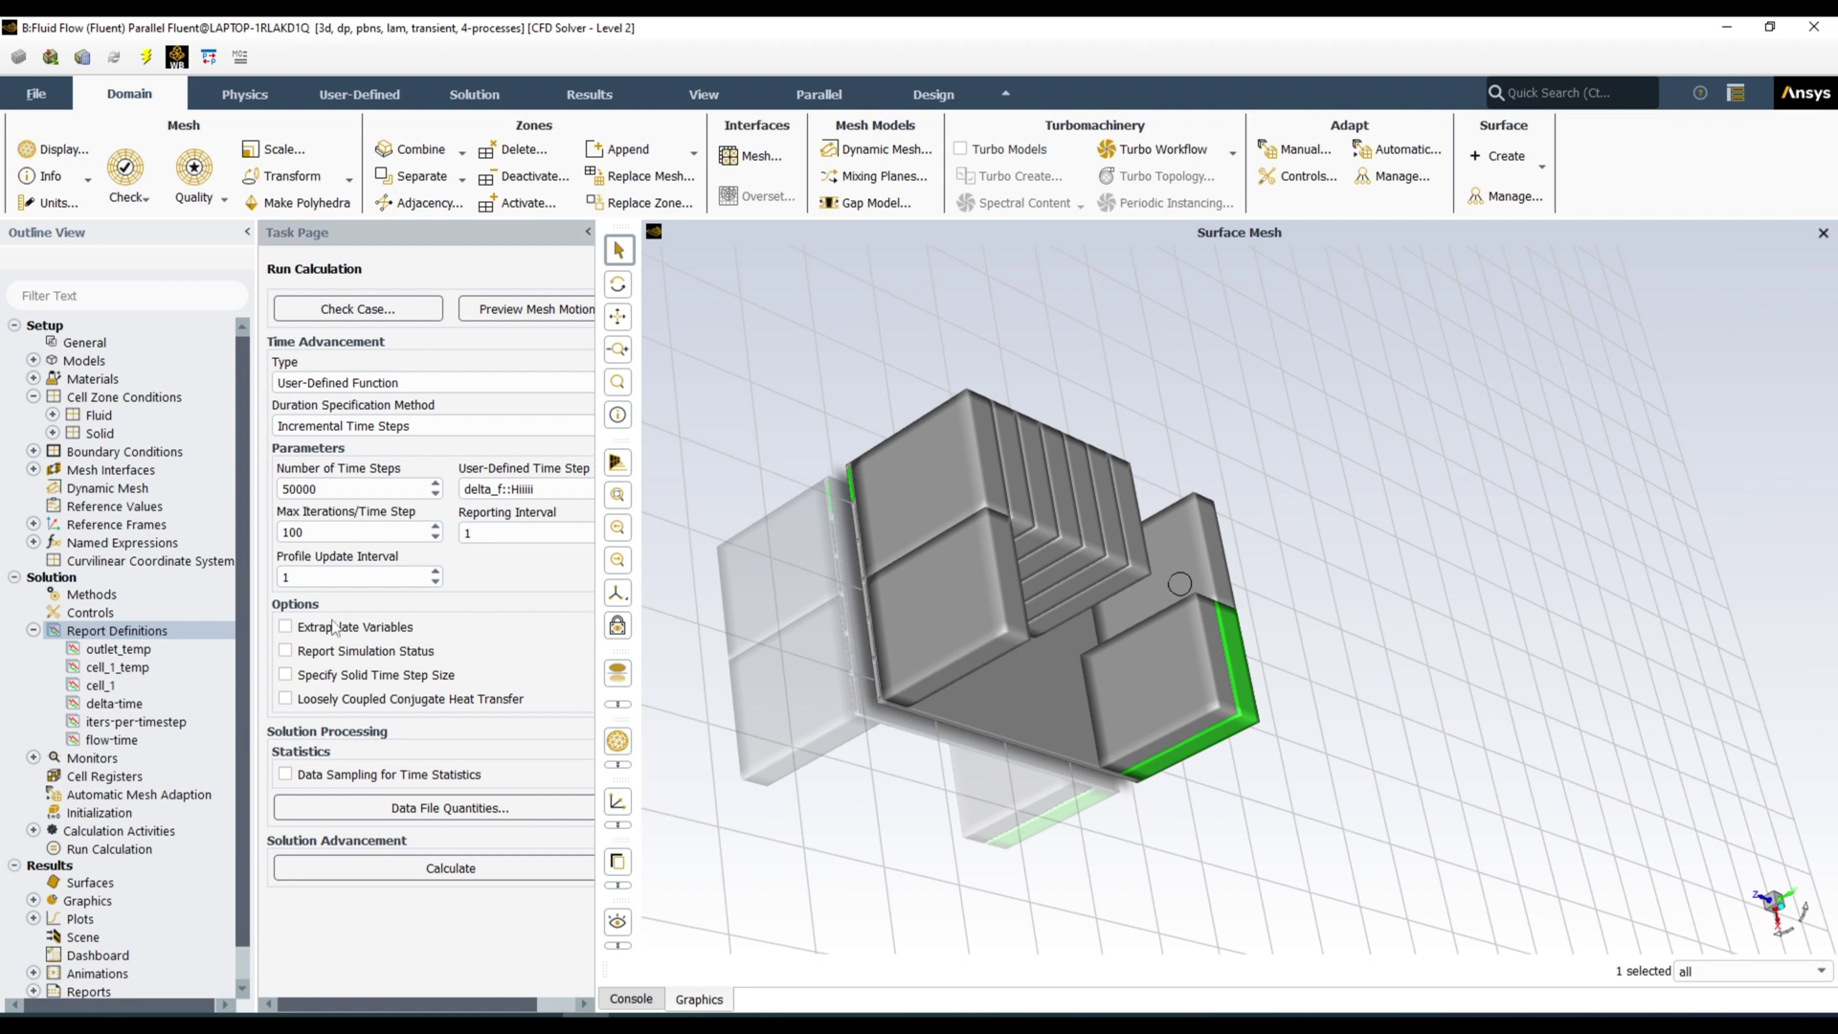
Step: Create a new flux report definition of type Mass Flow Rate and name it inlet_flow
right_click(152, 634)
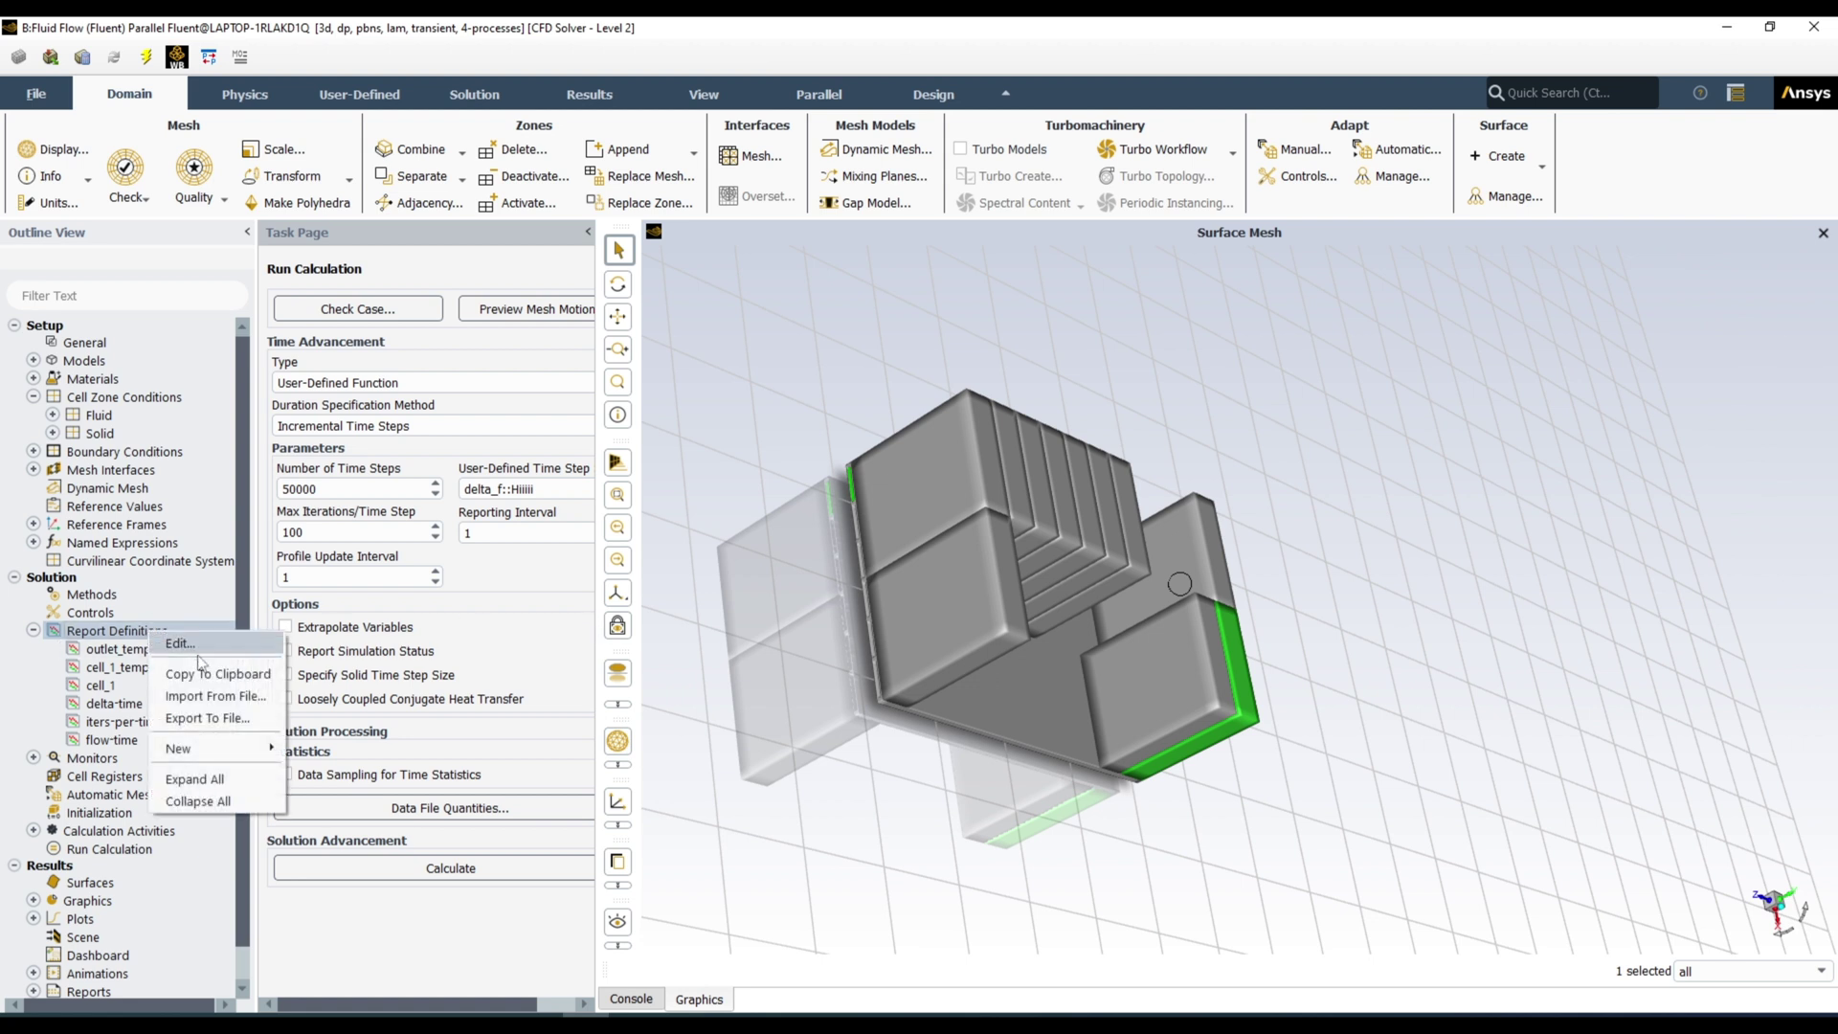
mouse_move(226, 743)
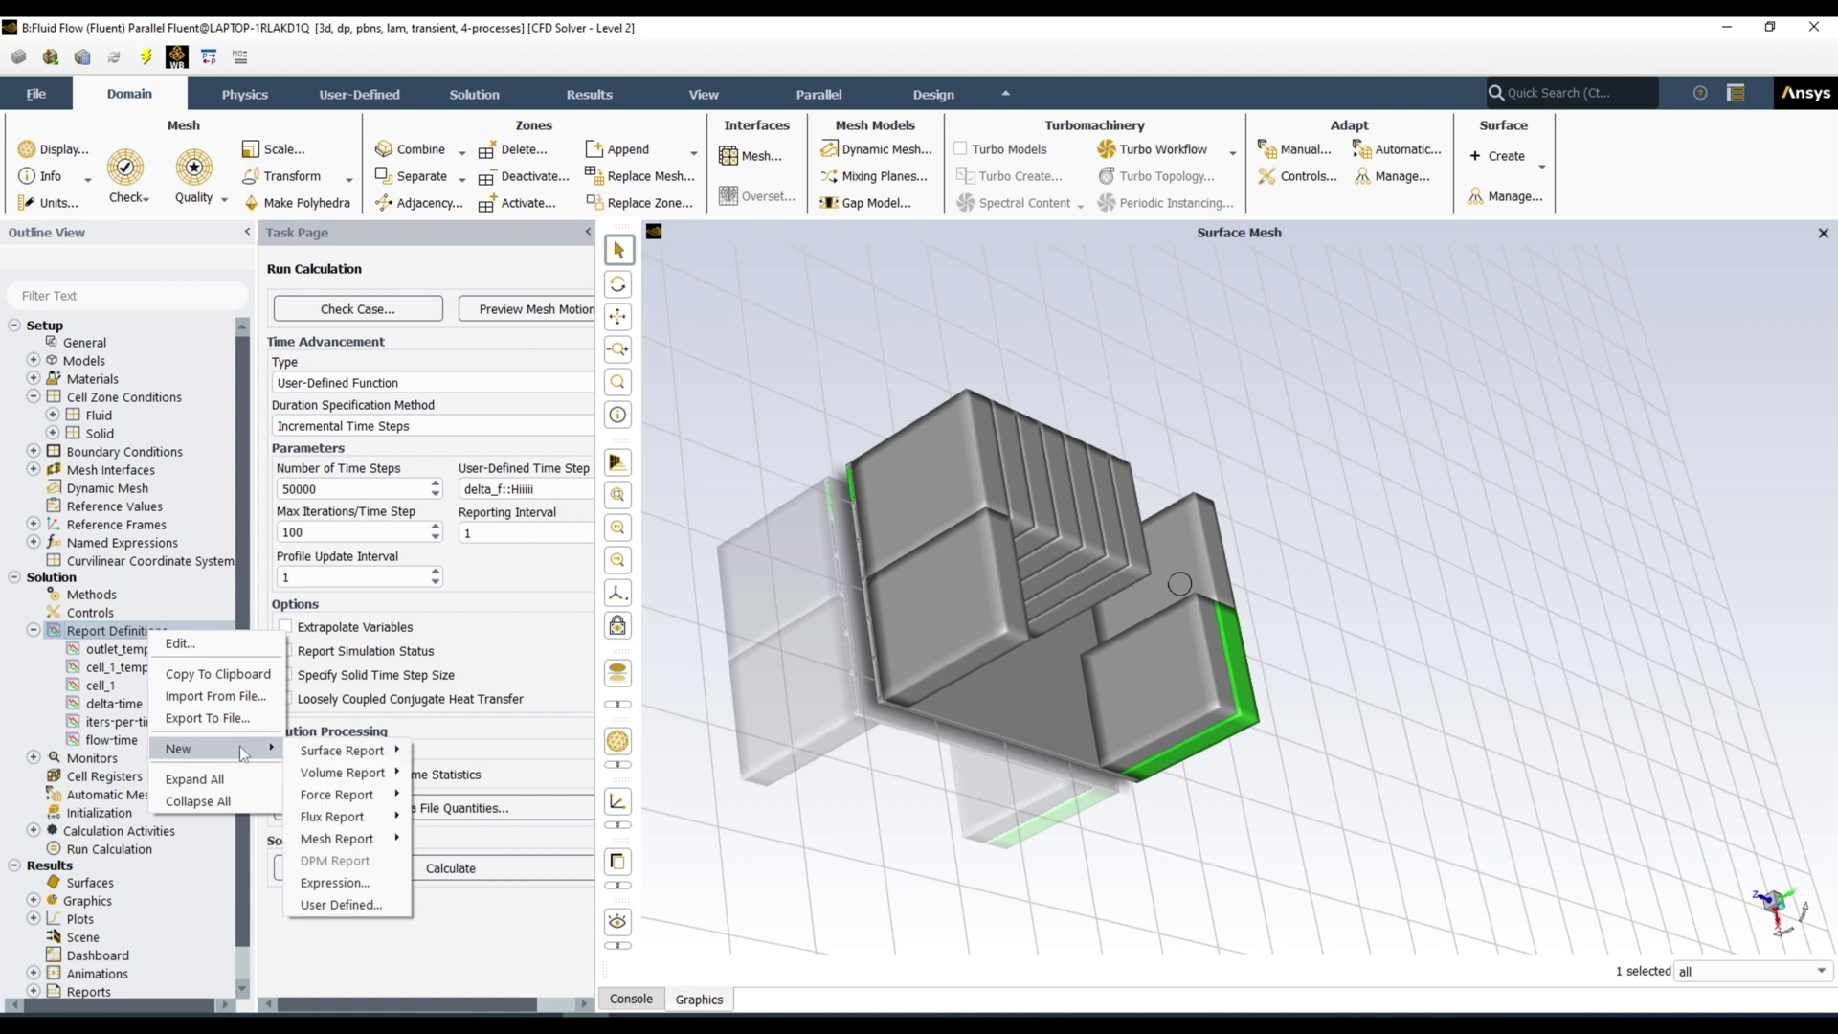
mouse_move(330, 793)
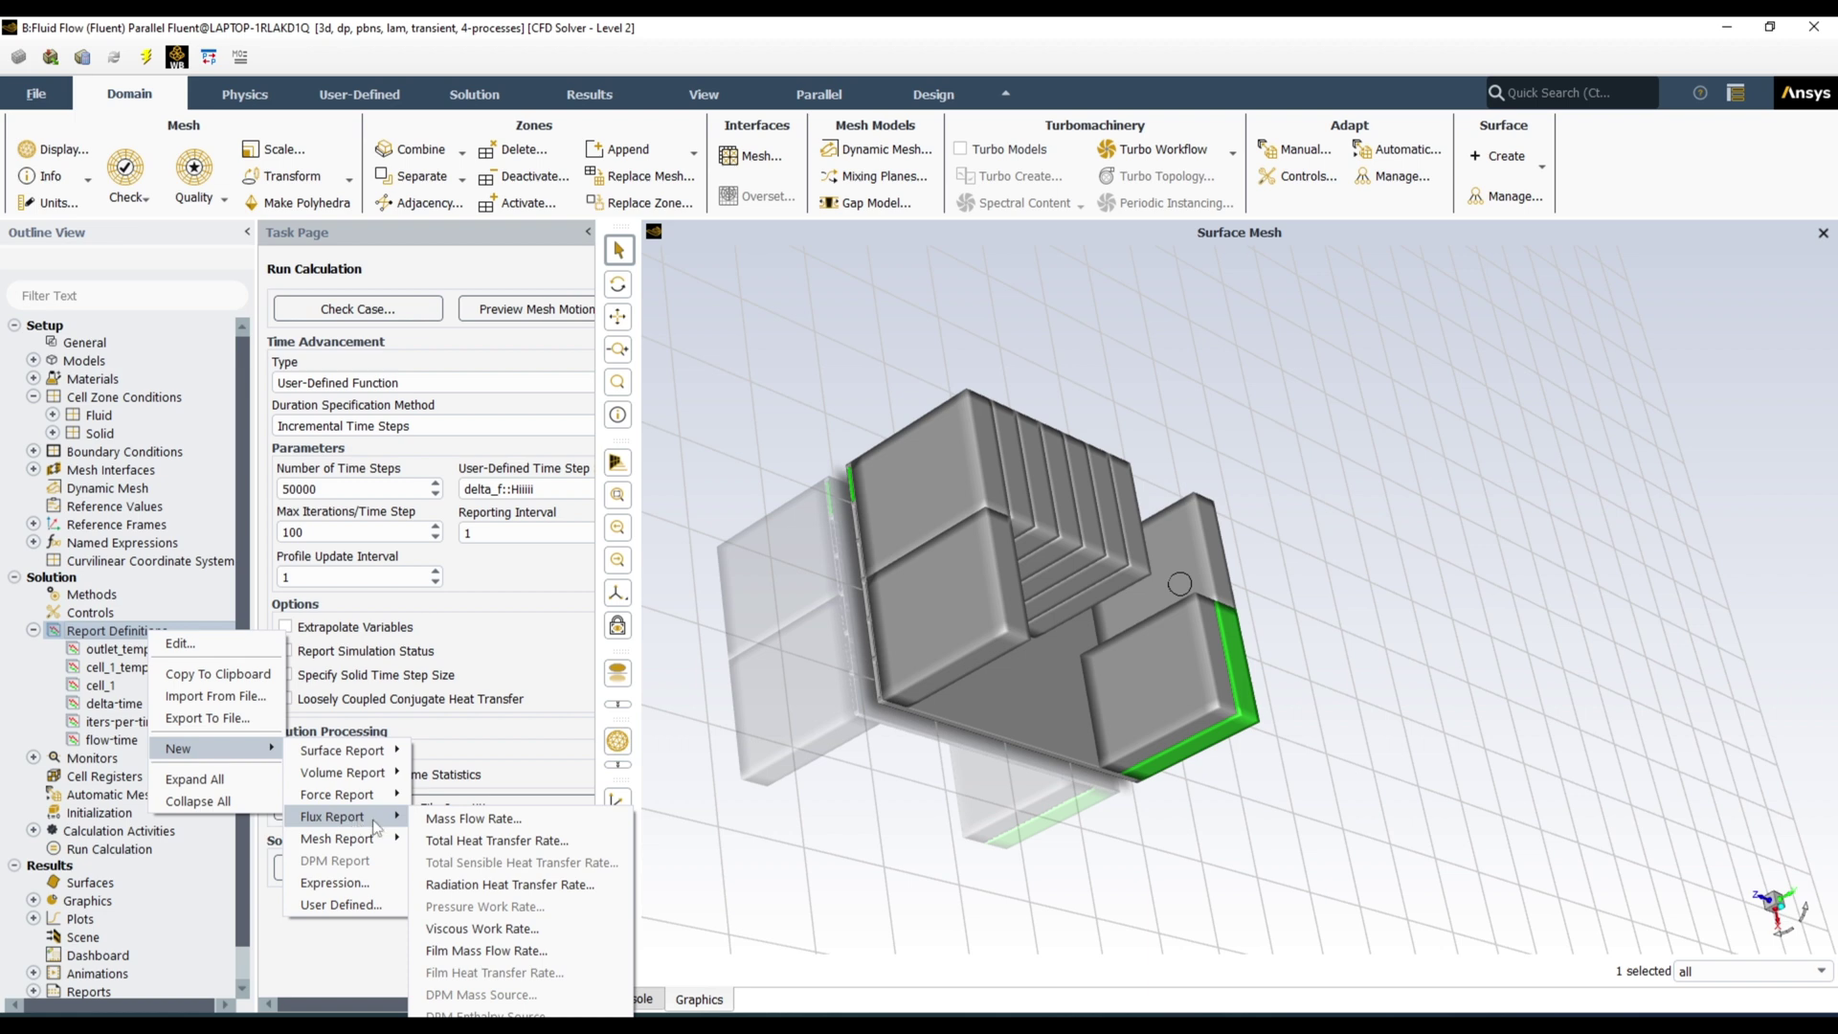
click(469, 821)
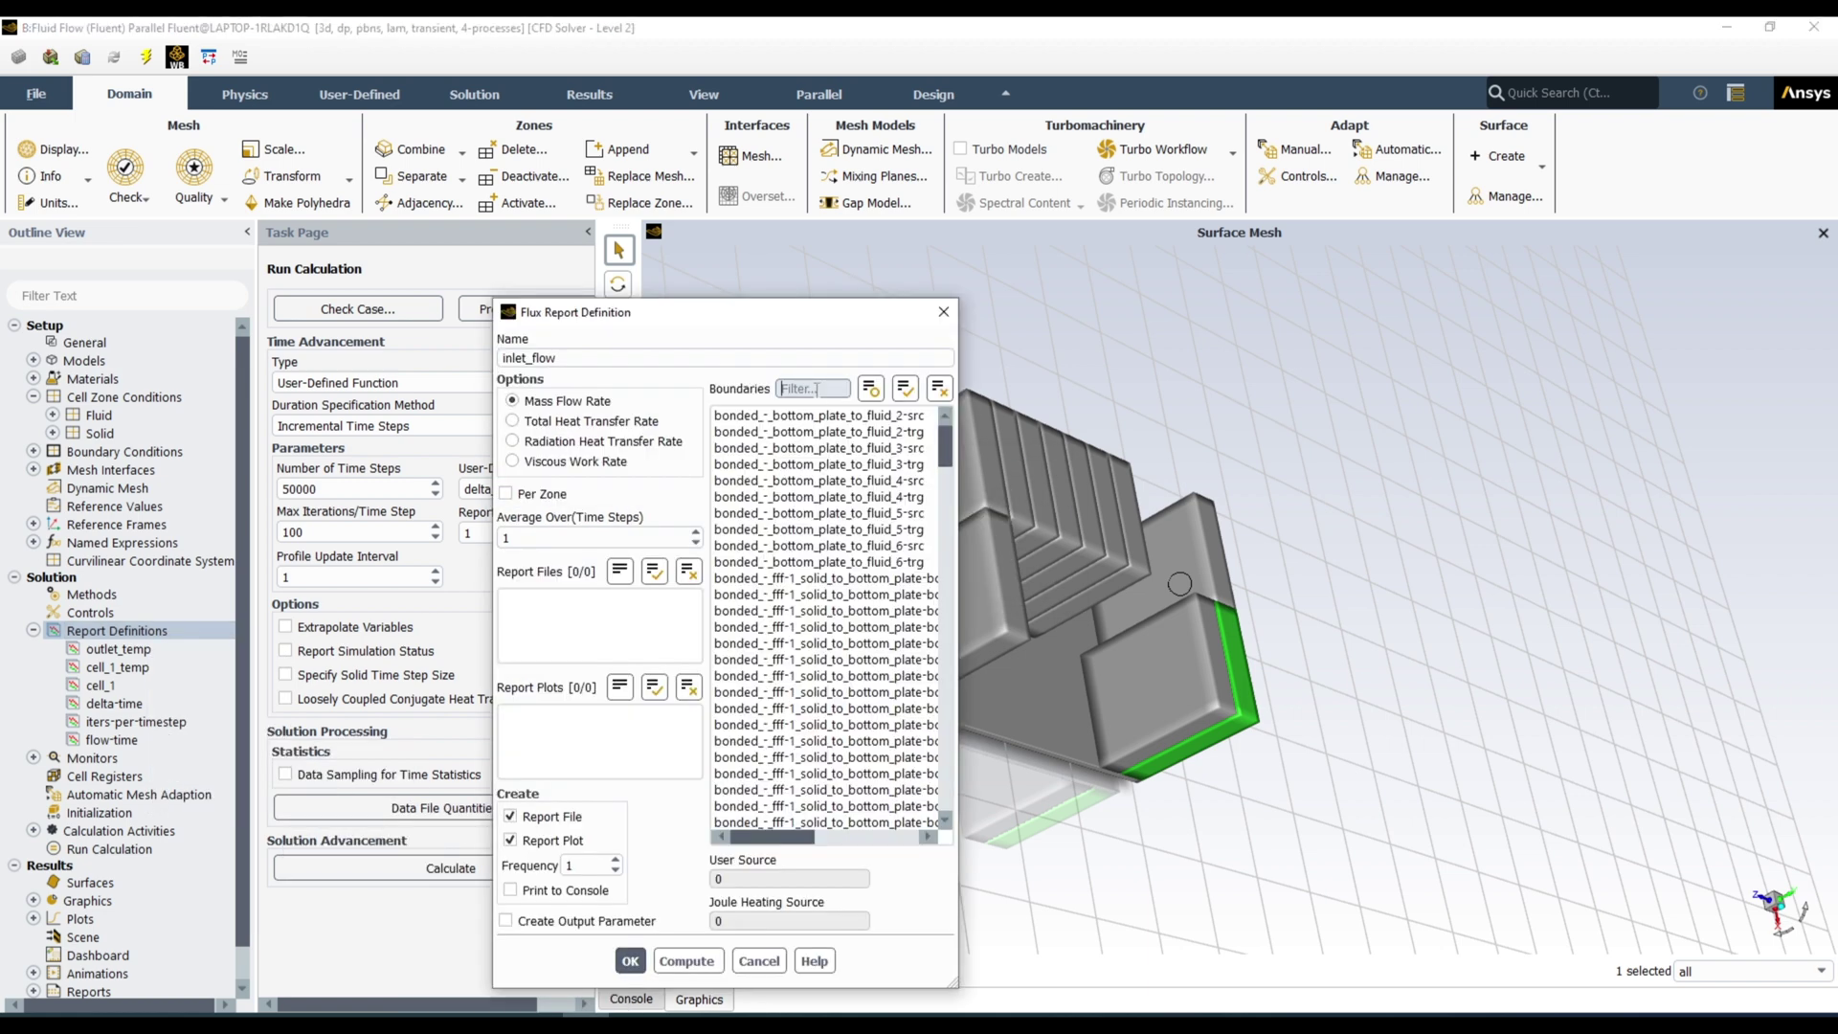
Step: Filter the inlet_flow boundaries by "inlet" and select inlet_1 through inlet_6
scroll(833, 622, down, 15)
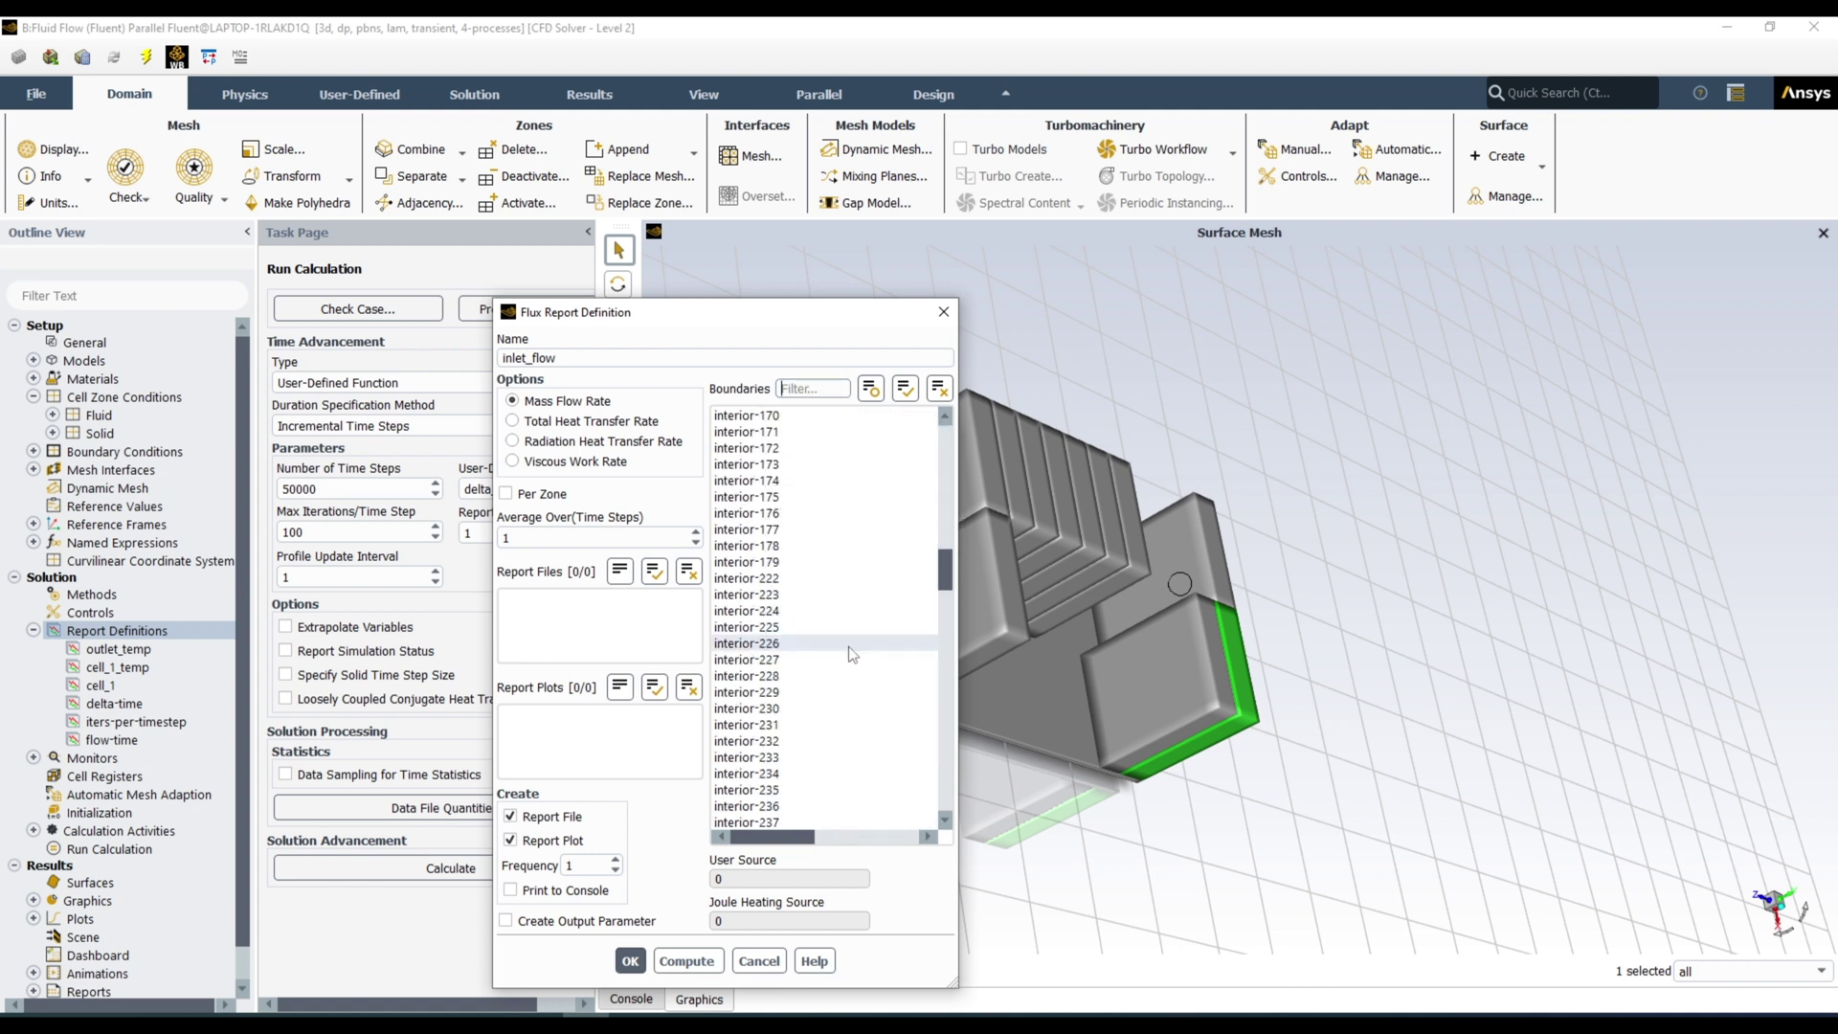
click(807, 389)
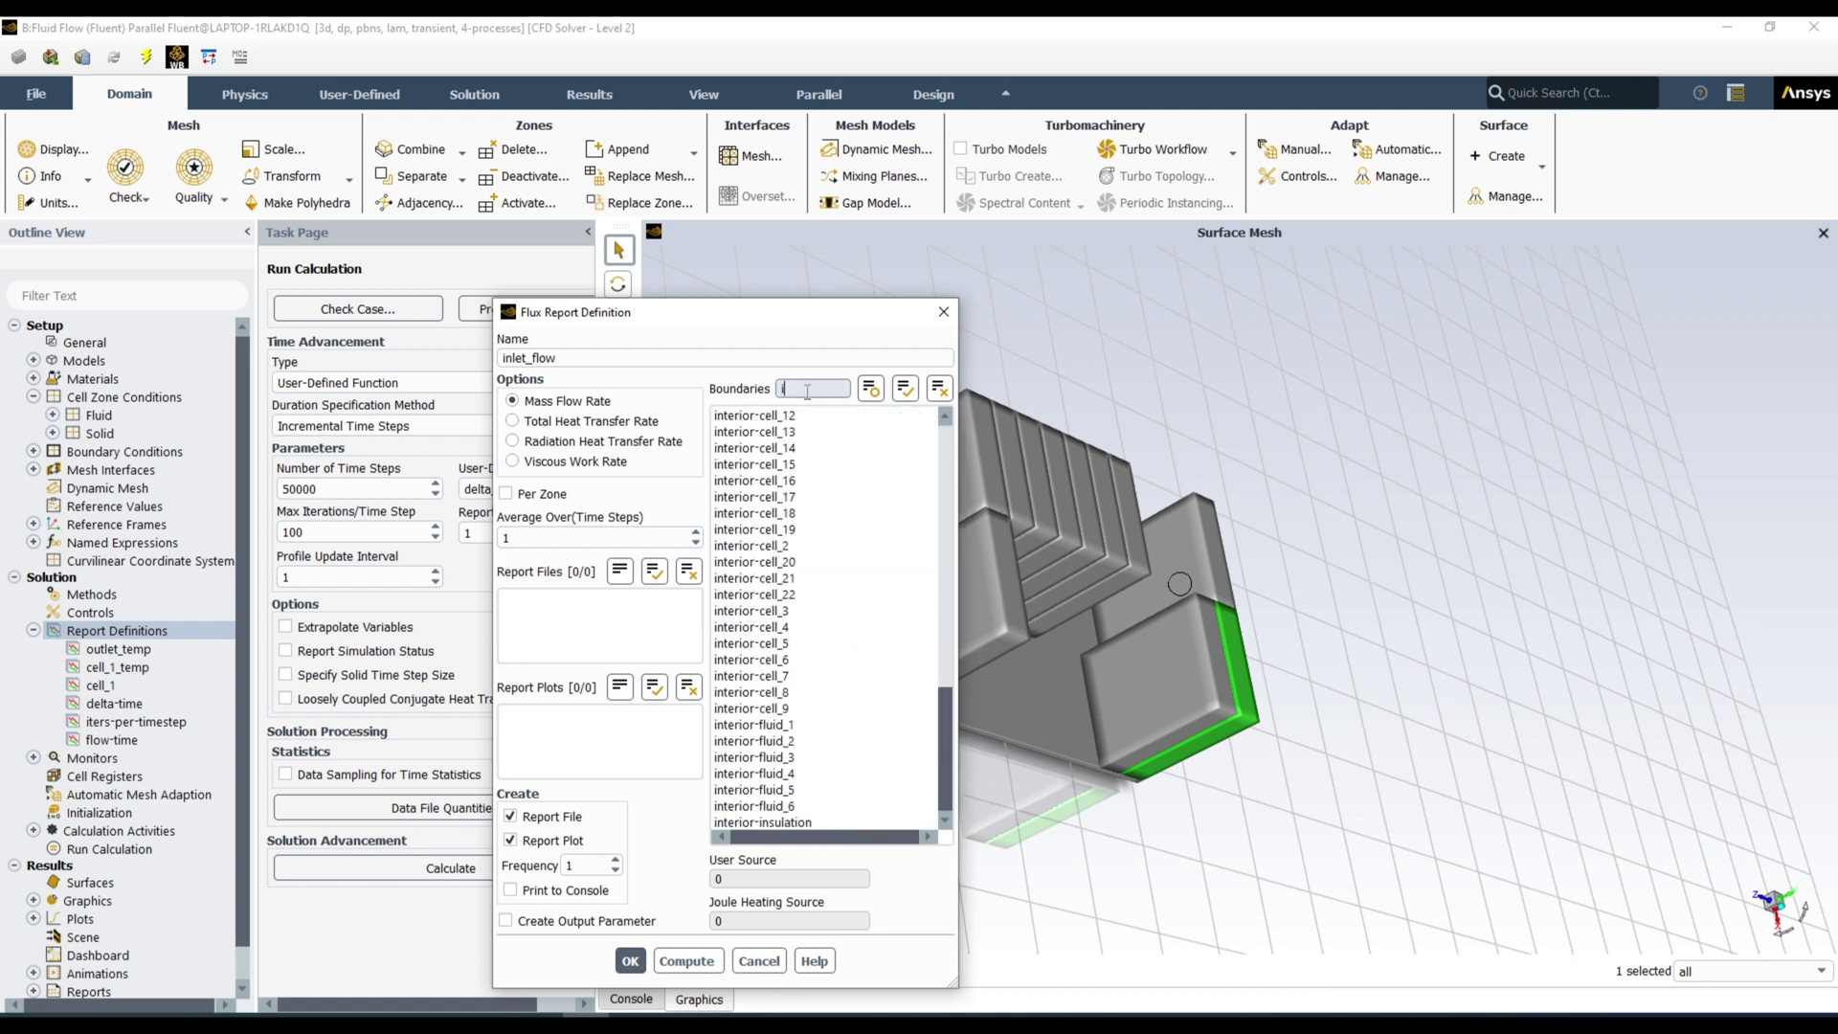
text(inlet)
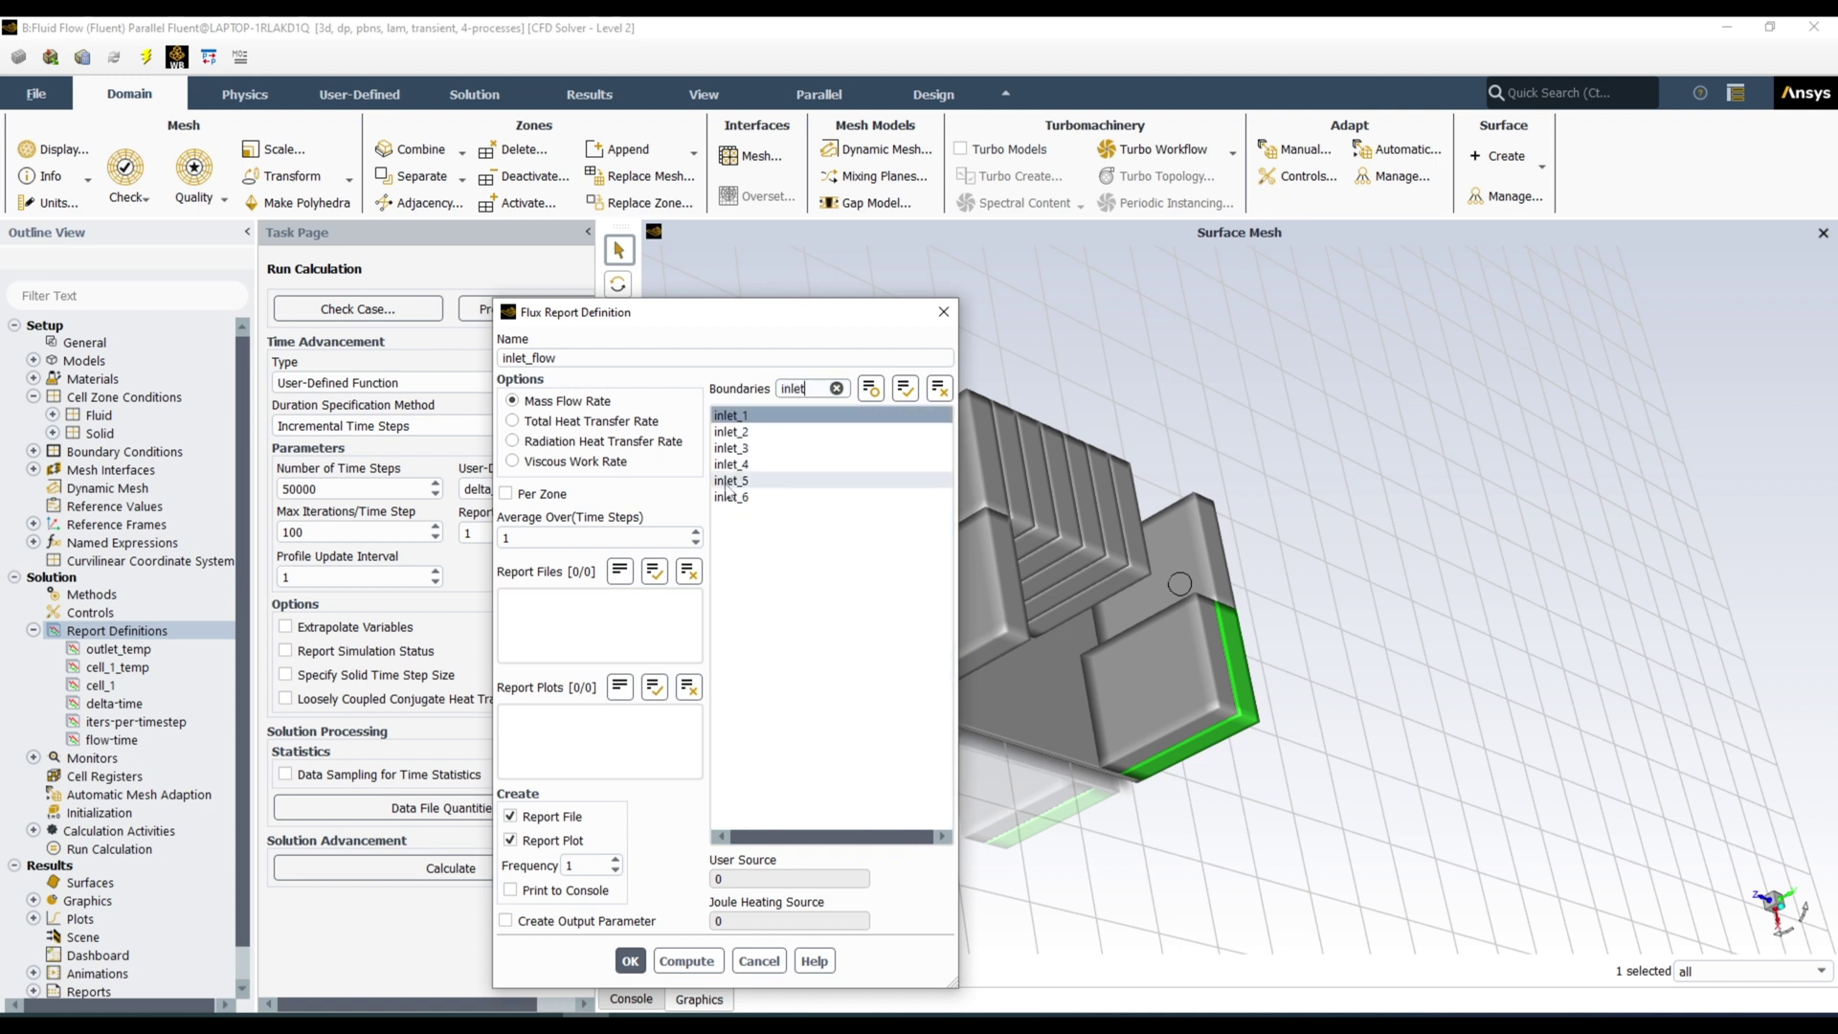
click(903, 389)
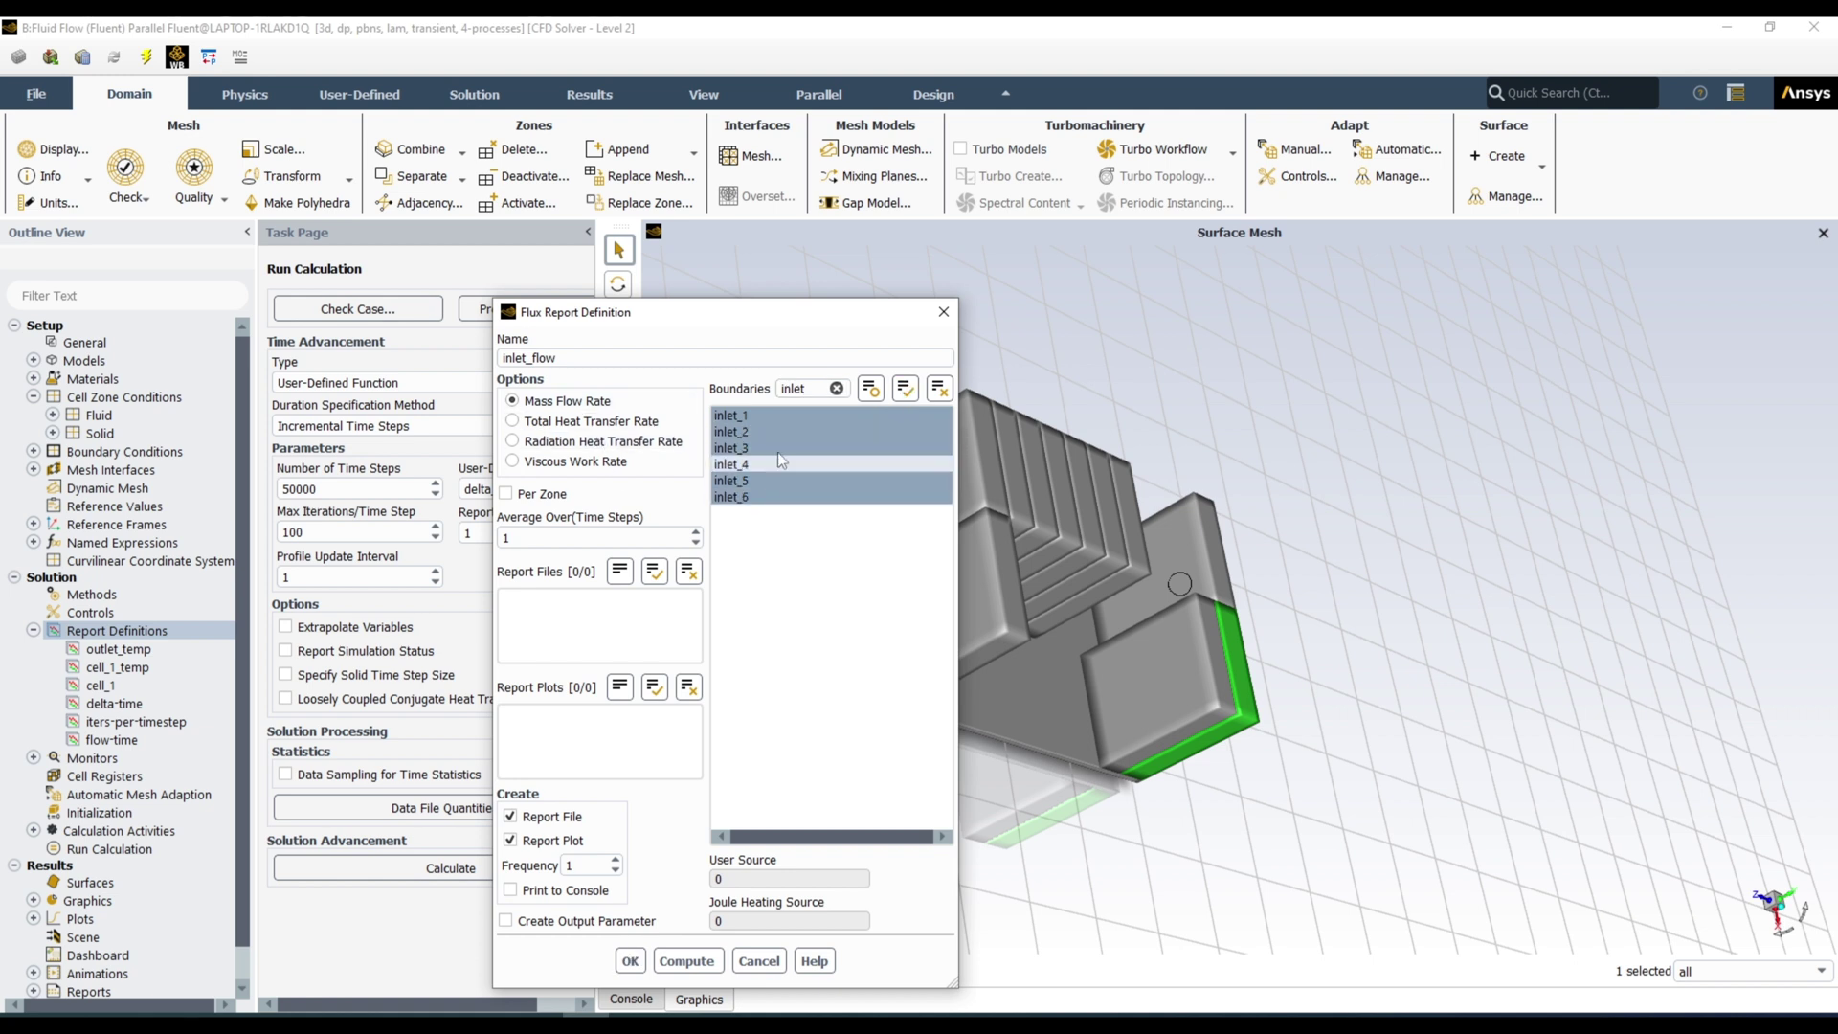
Step: Disable report file and report plot creation for inlet_flow and save the definition
click(521, 841)
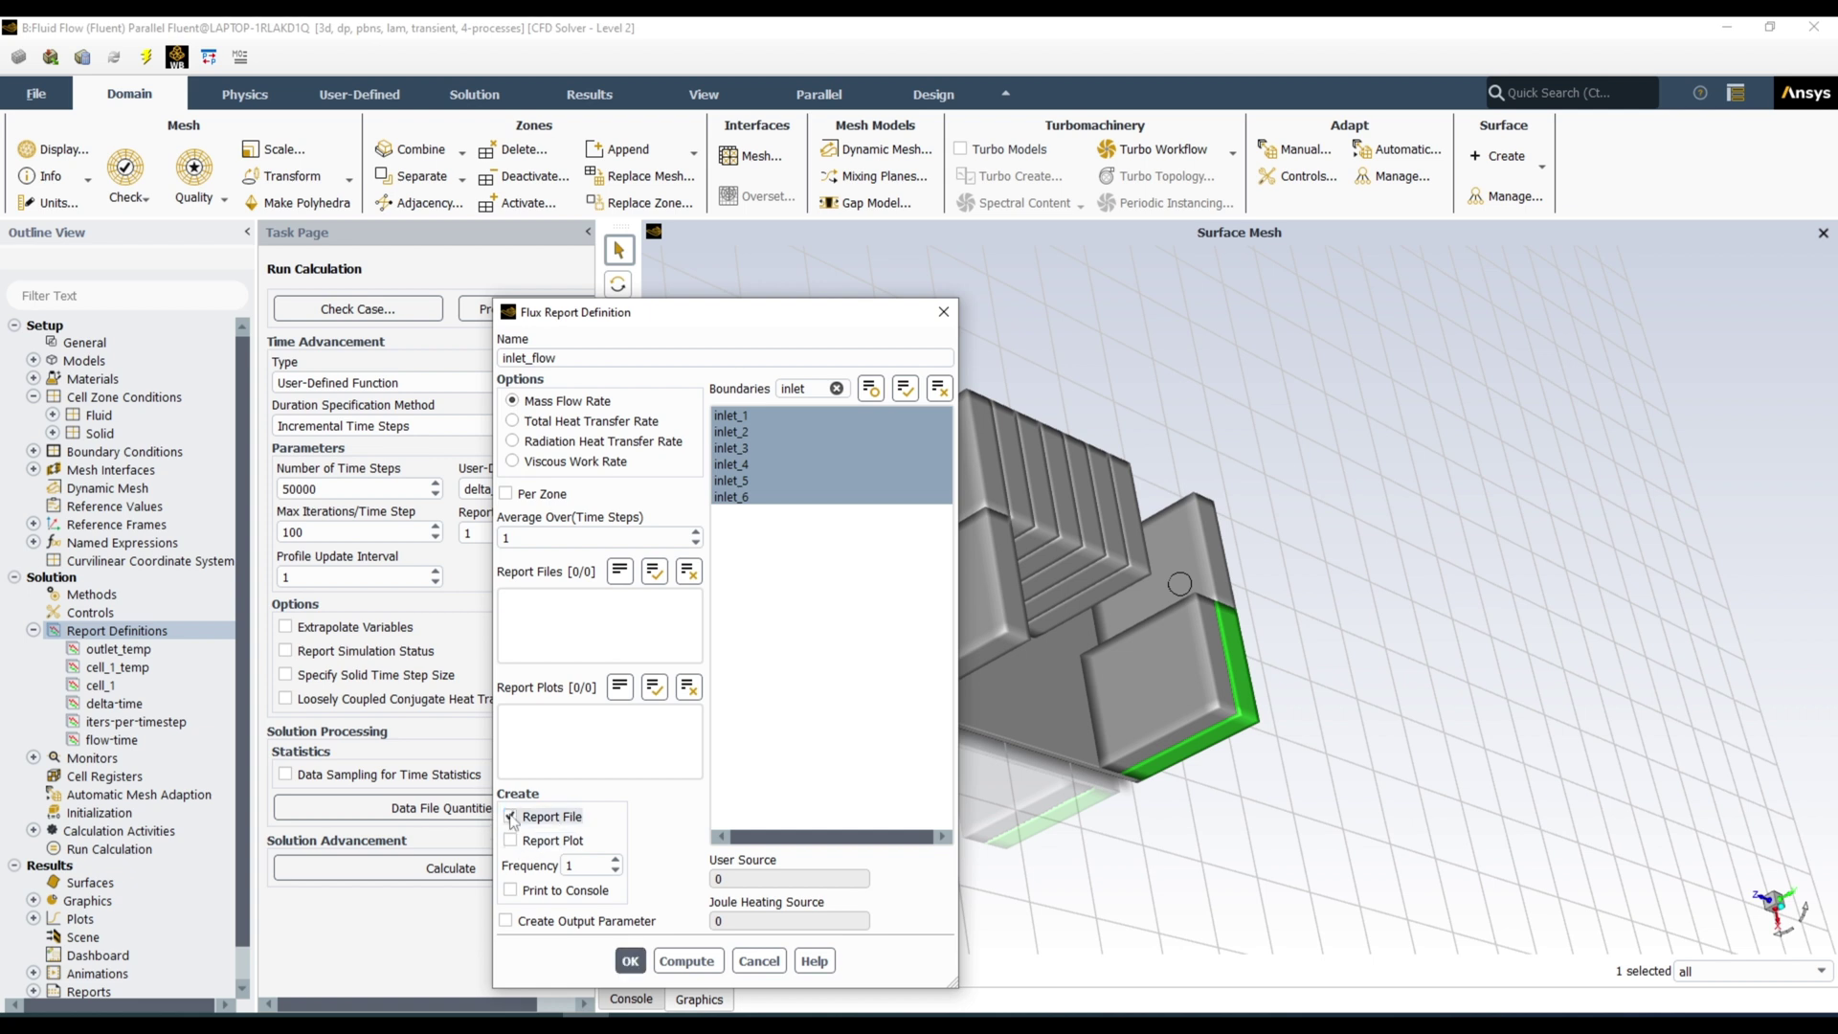
click(542, 820)
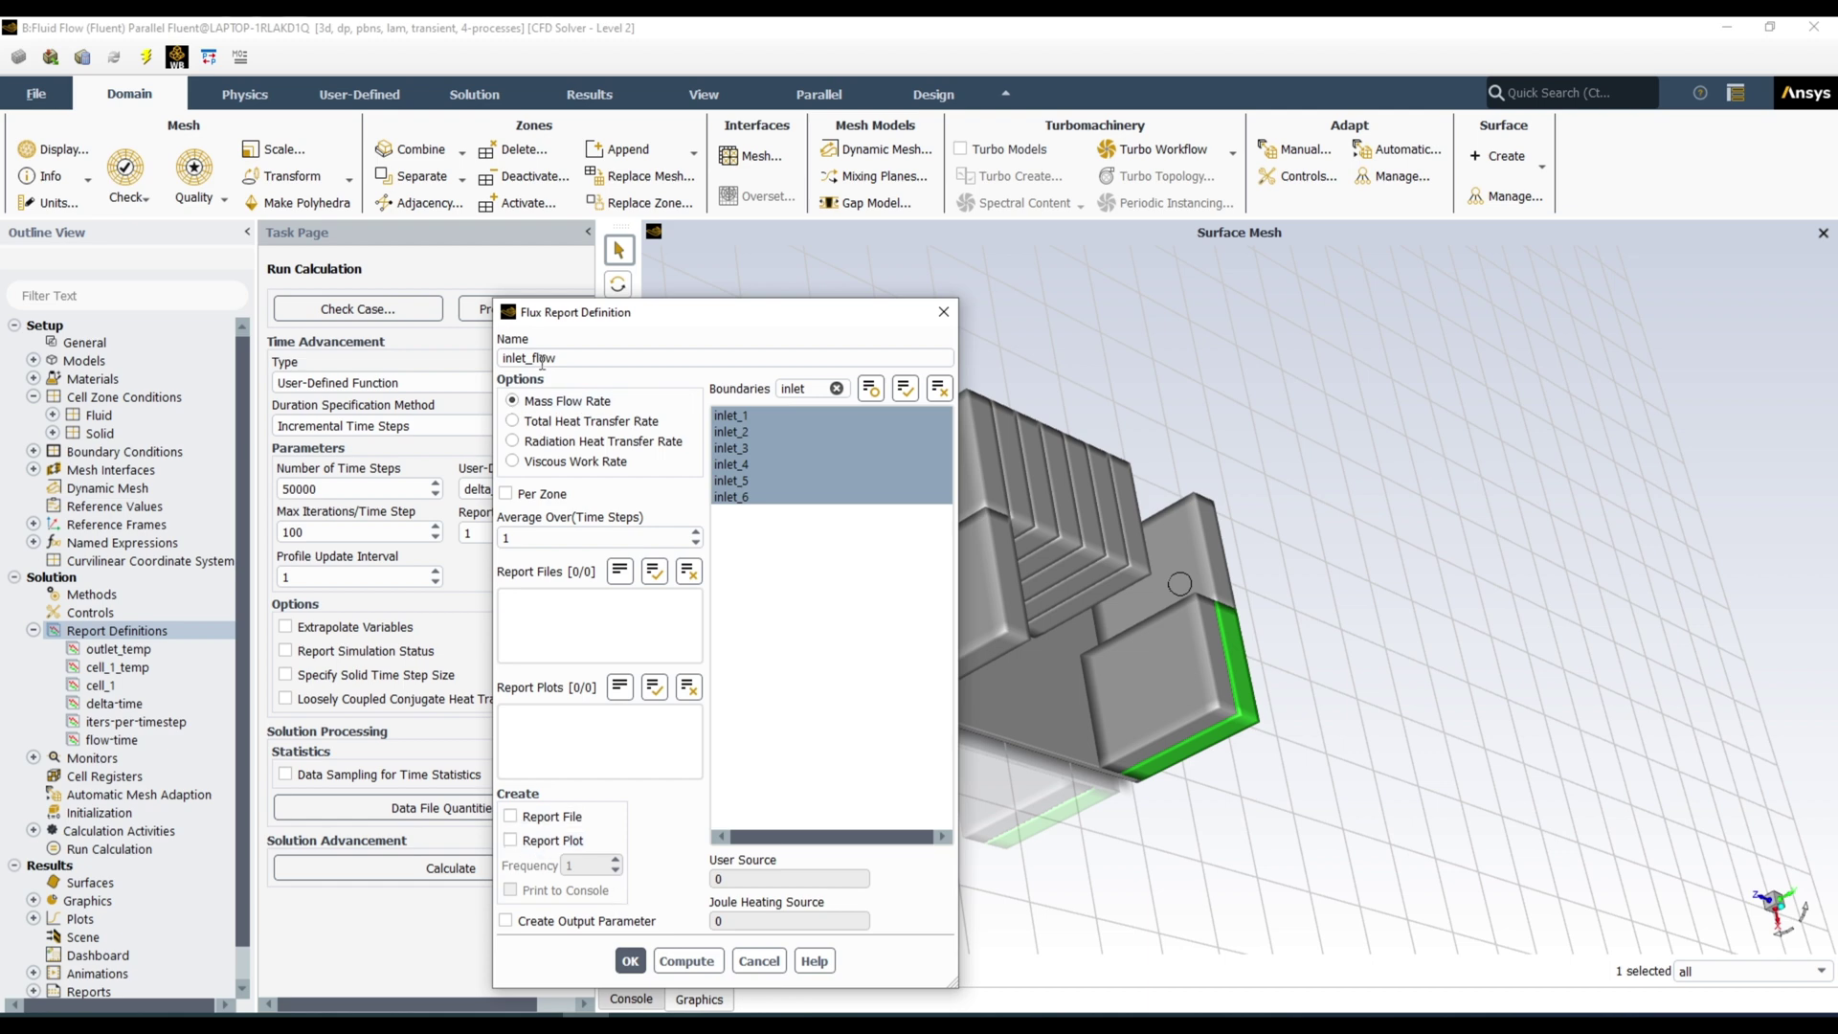
click(629, 961)
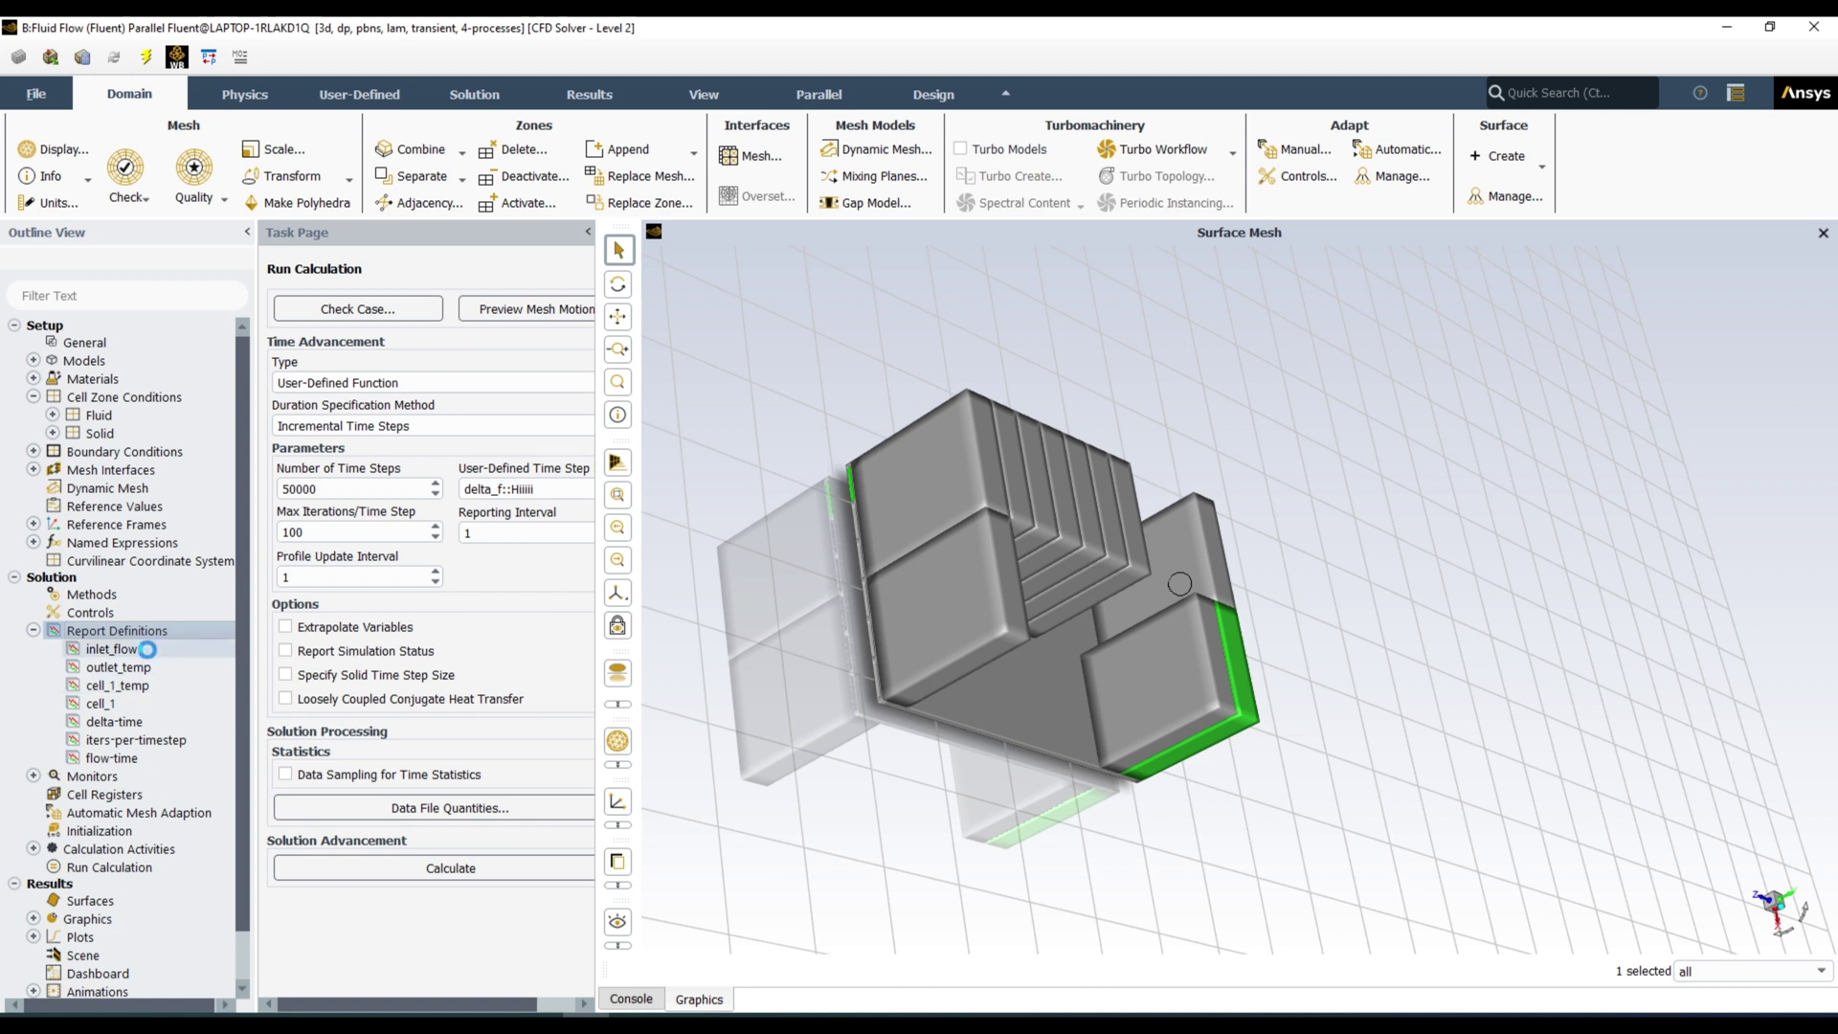
Step: Create a new flux report definition of type Mass Flow Rate and name it outlet_flow
right_click(146, 638)
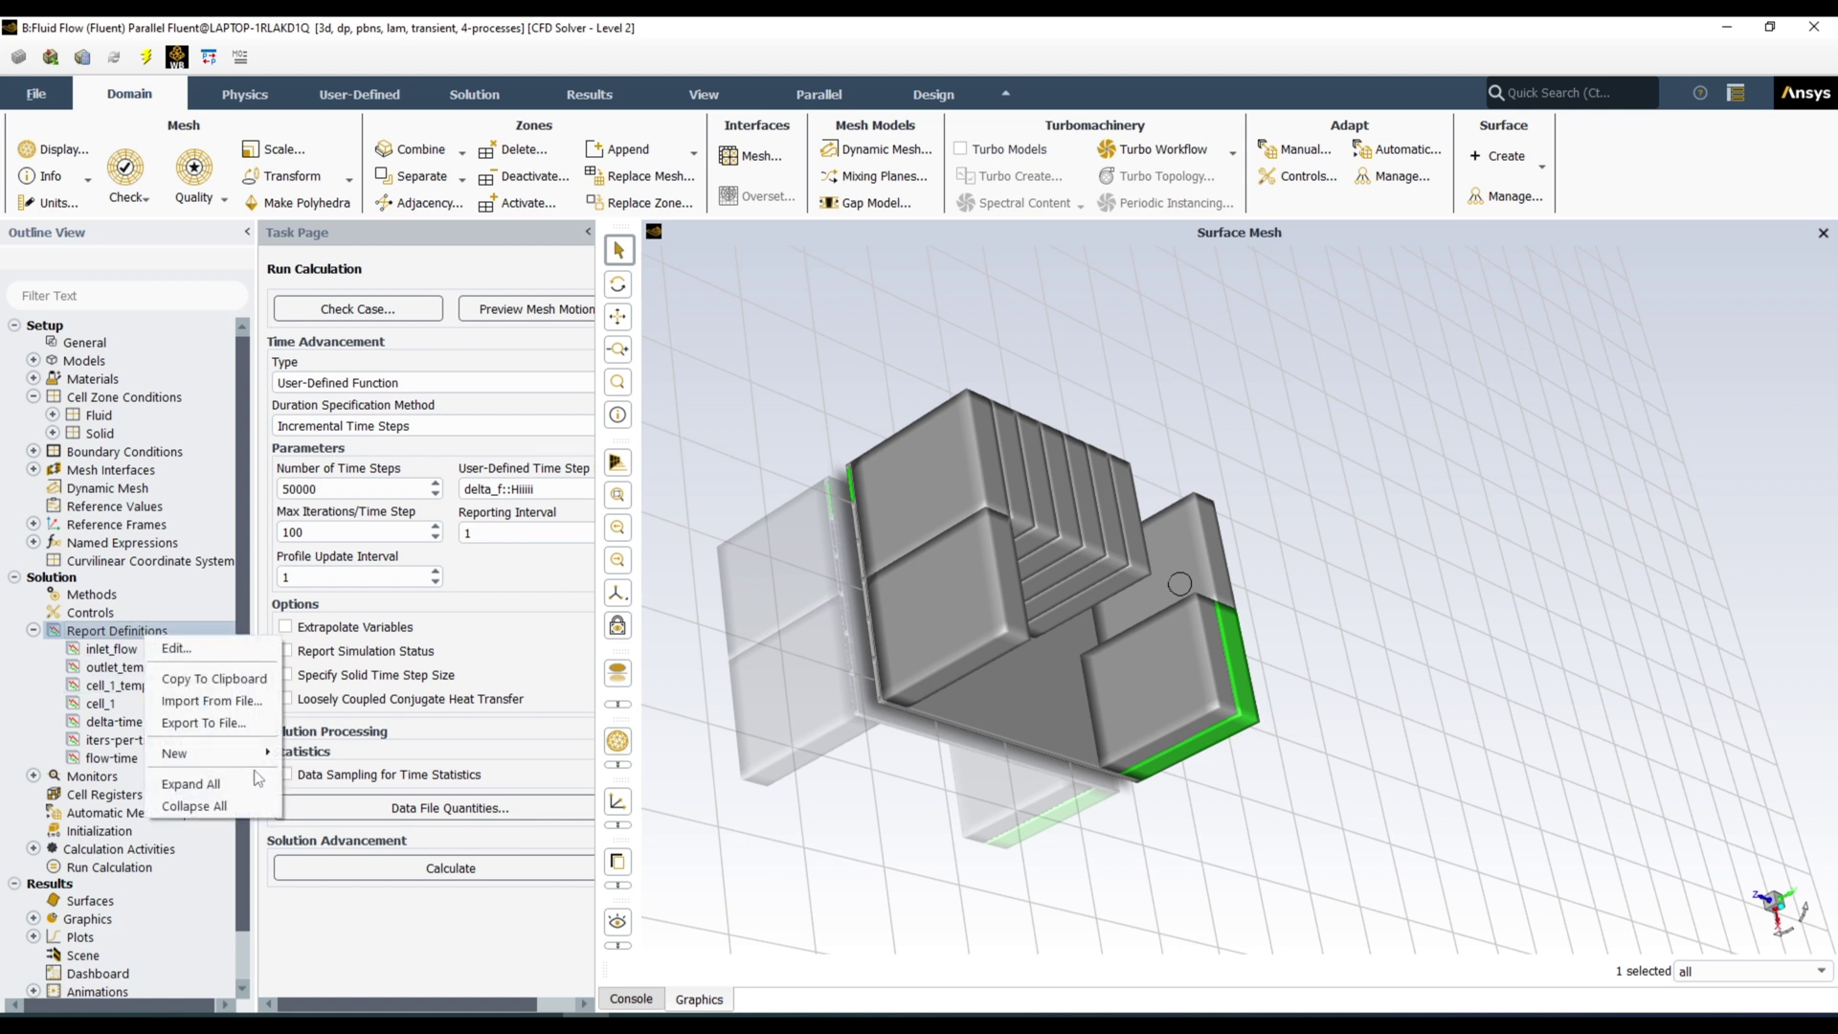
mouse_move(330, 821)
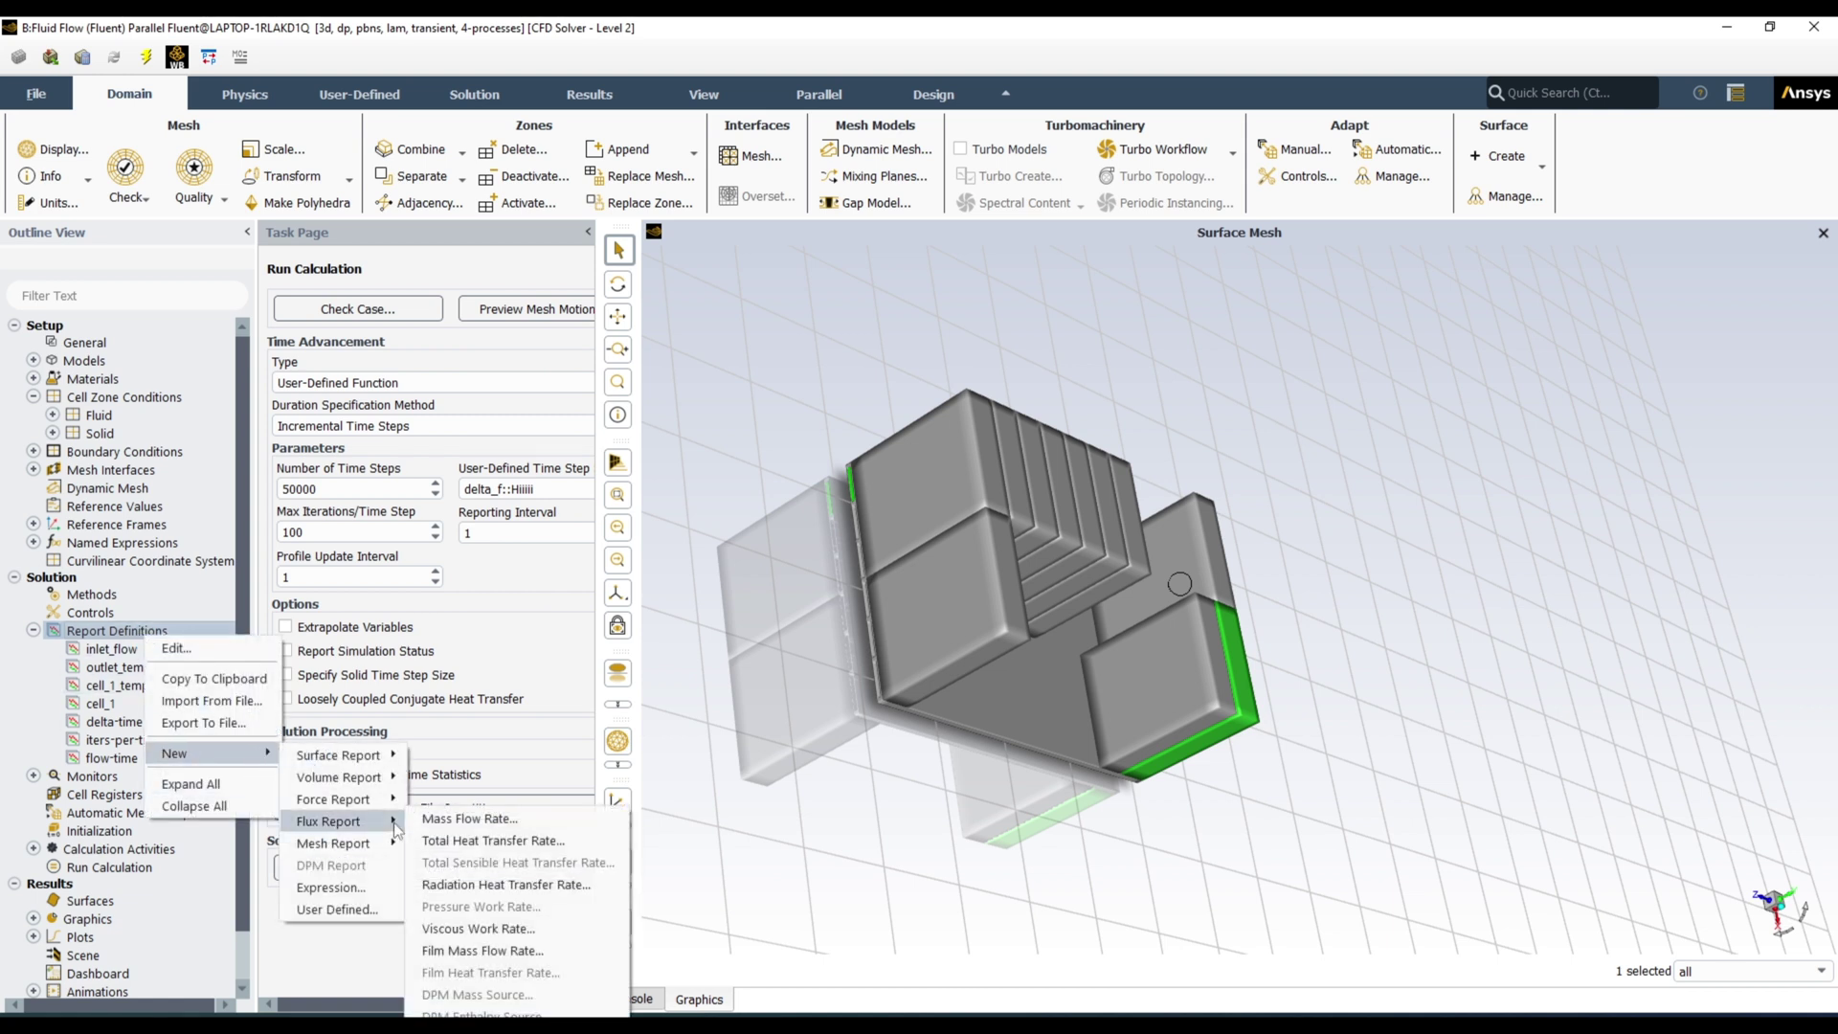
click(491, 827)
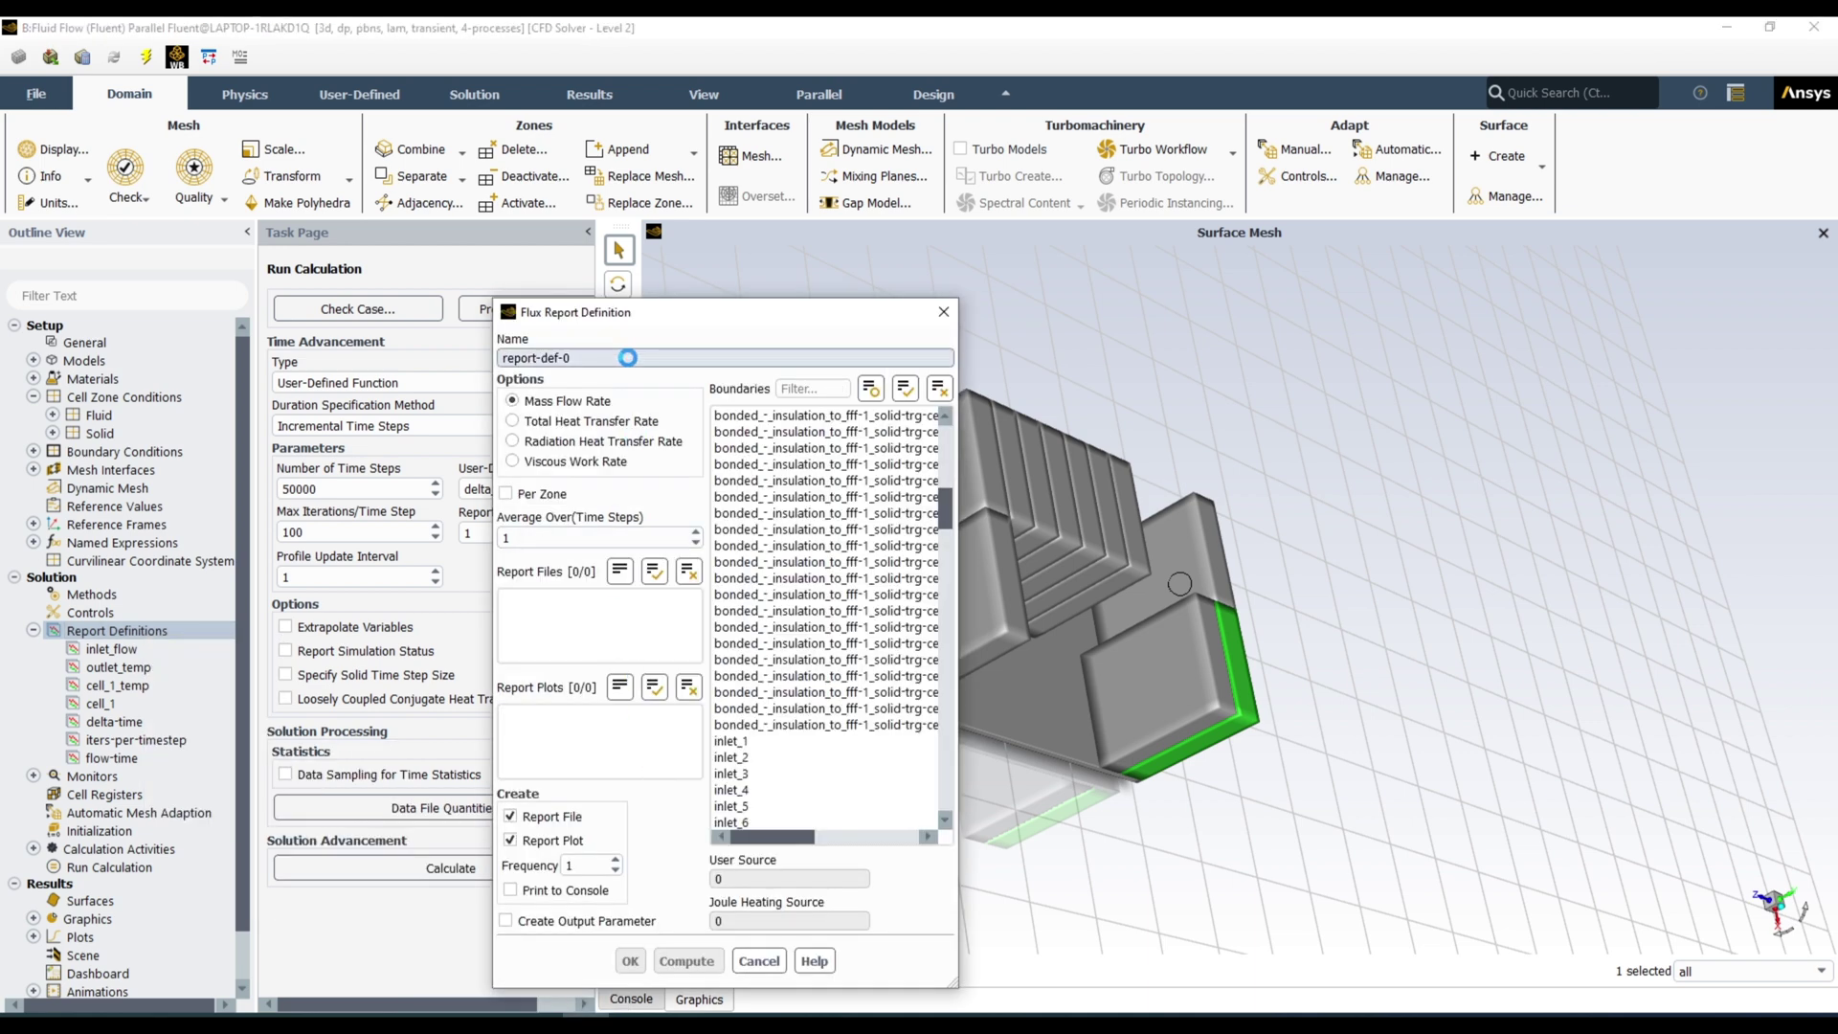
triple_click(629, 358)
text(outlet_flow)
Step: Filter the outlet_flow boundaries by "out" and select outlet_1 through outlet_6
click(813, 387)
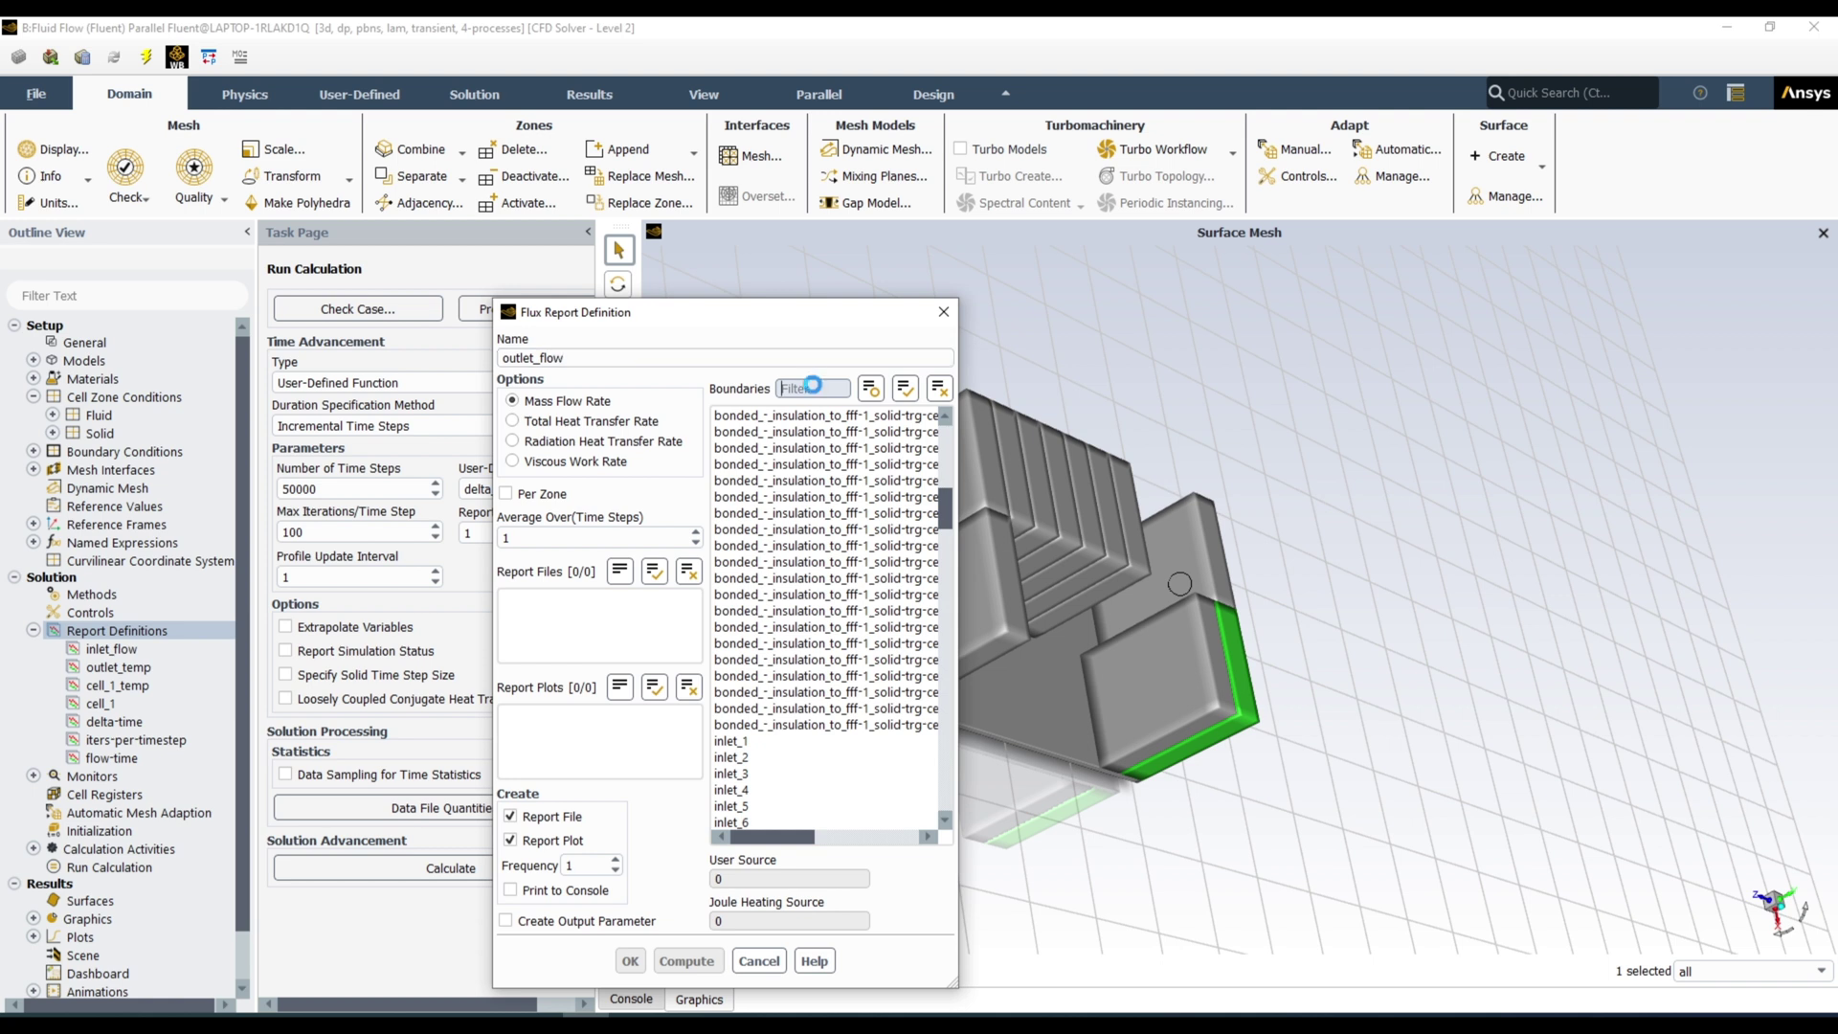
text(out)
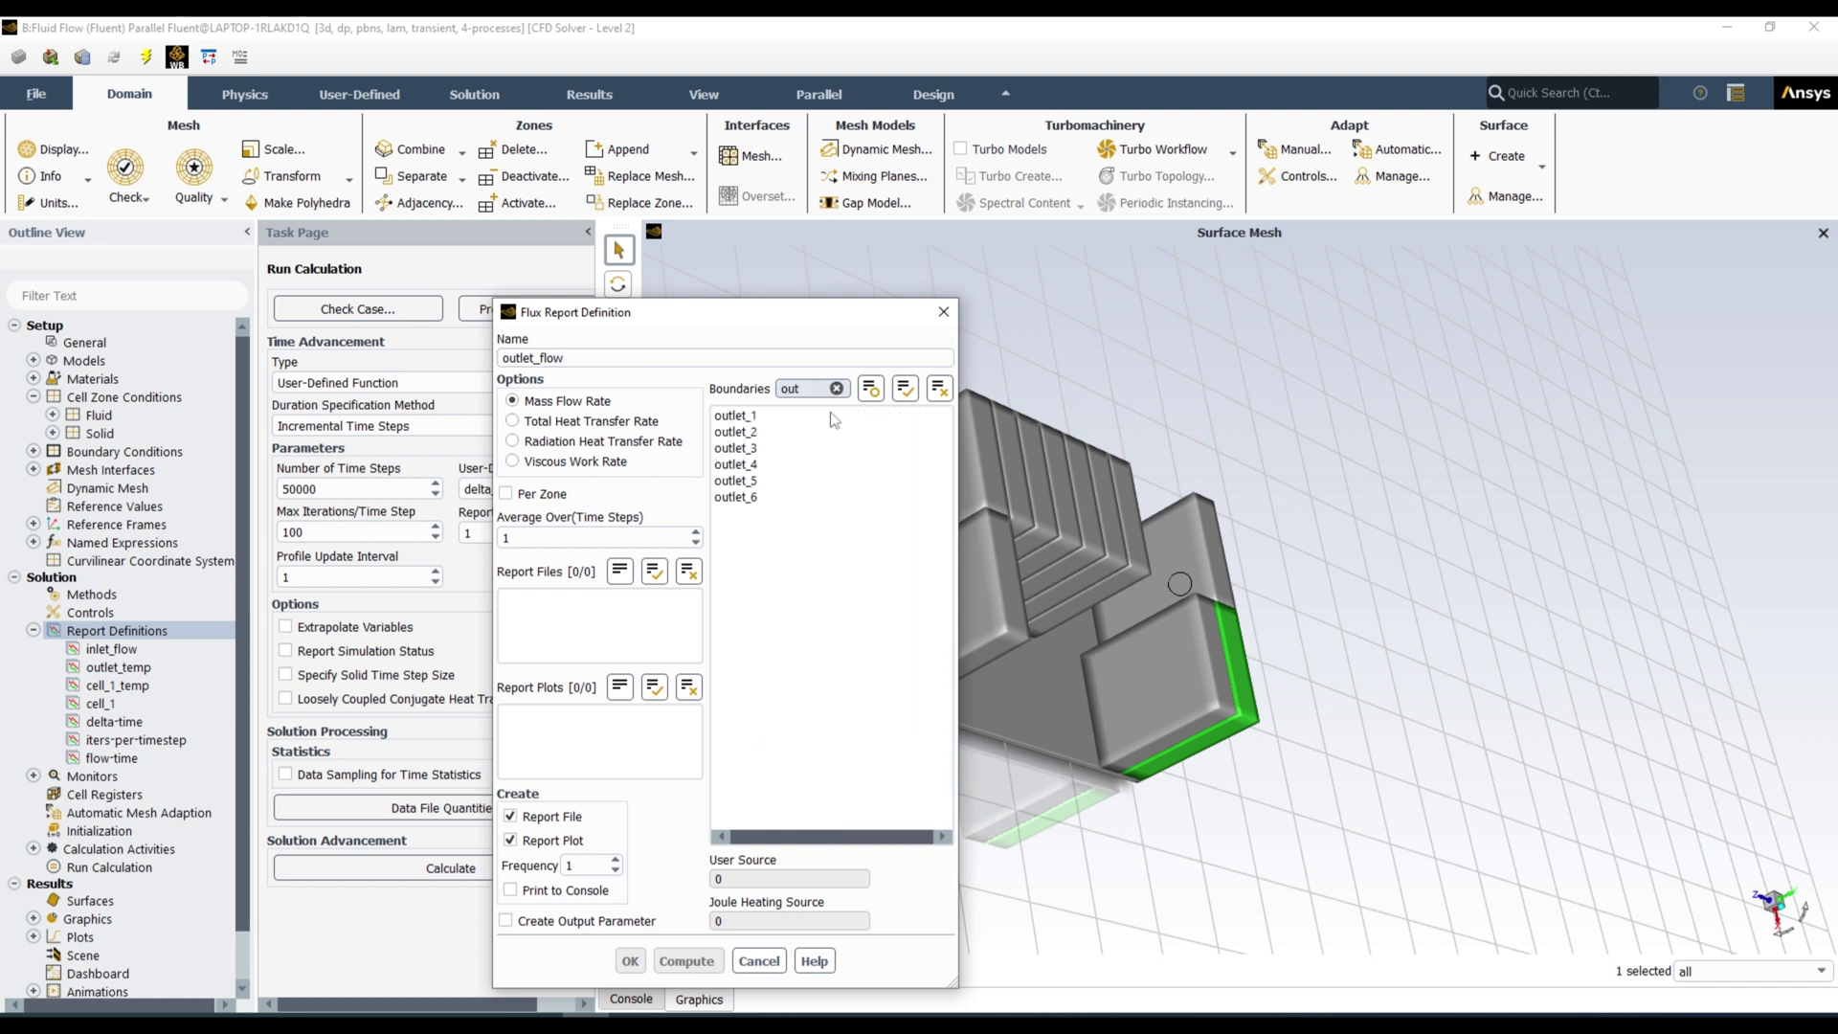
click(904, 388)
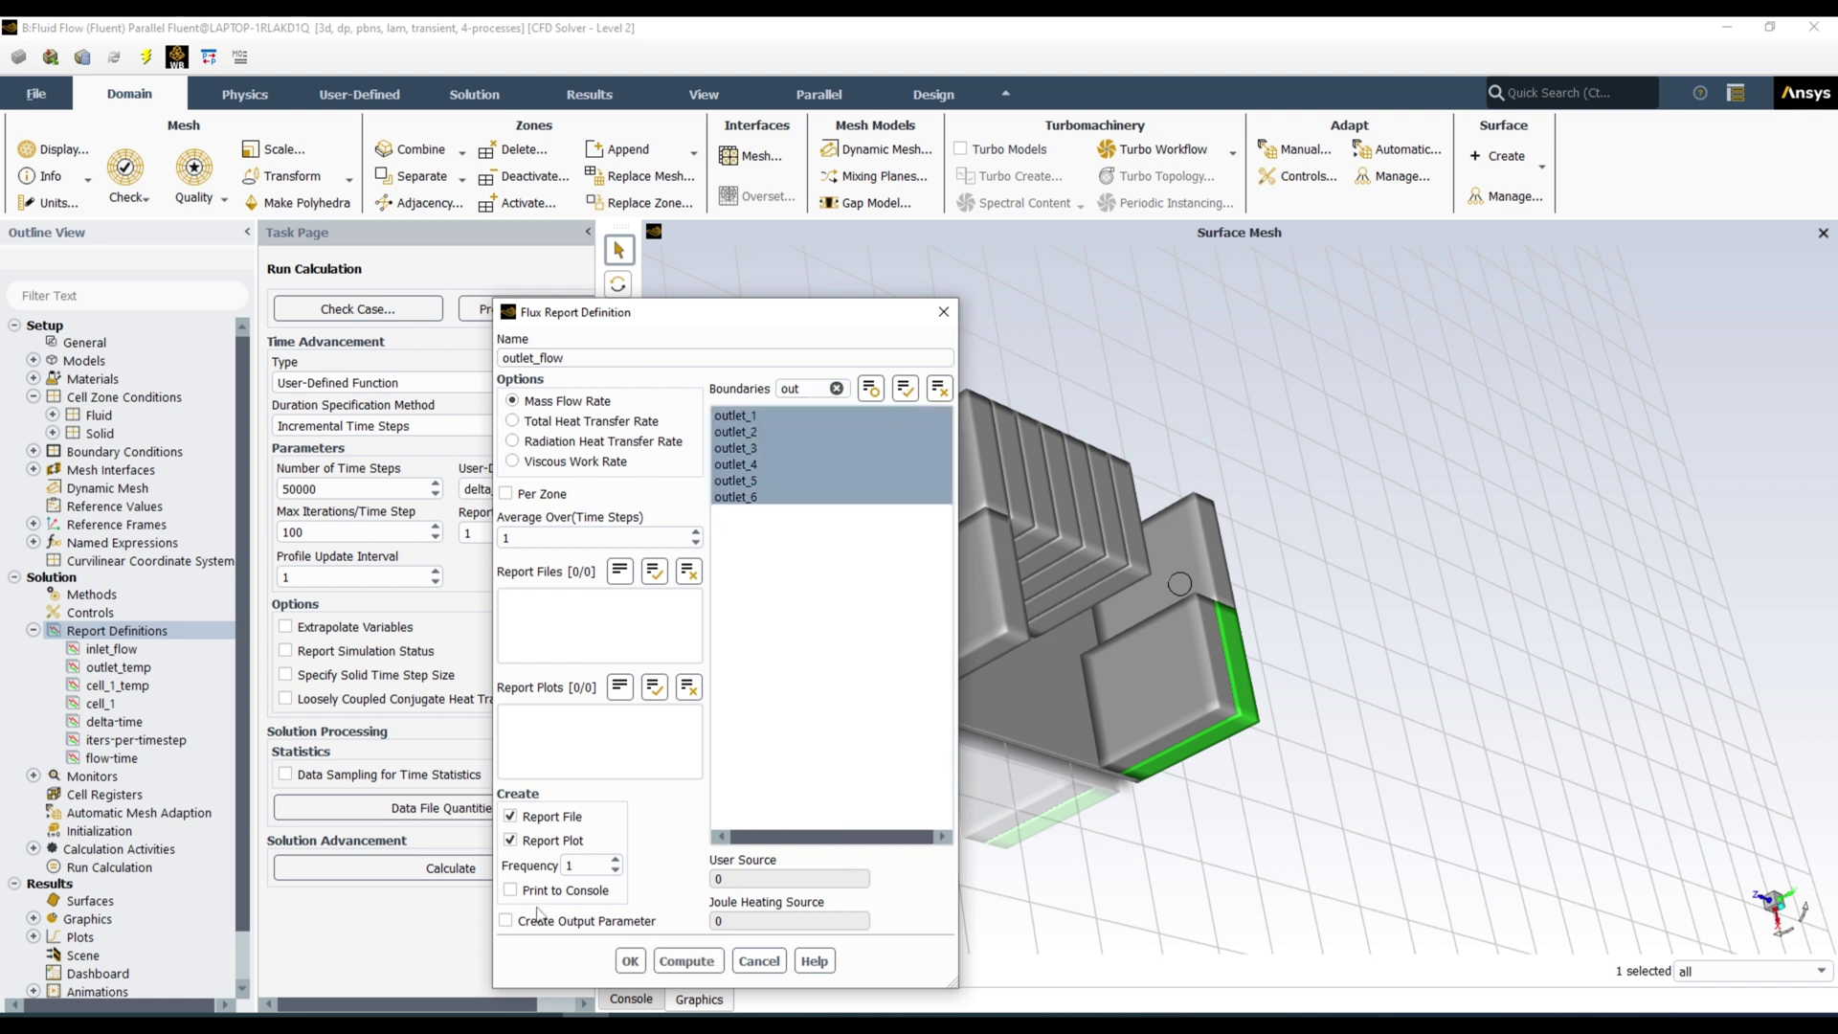
Step: Disable report plot and report file creation for outlet_flow and save the definition
click(511, 840)
click(510, 816)
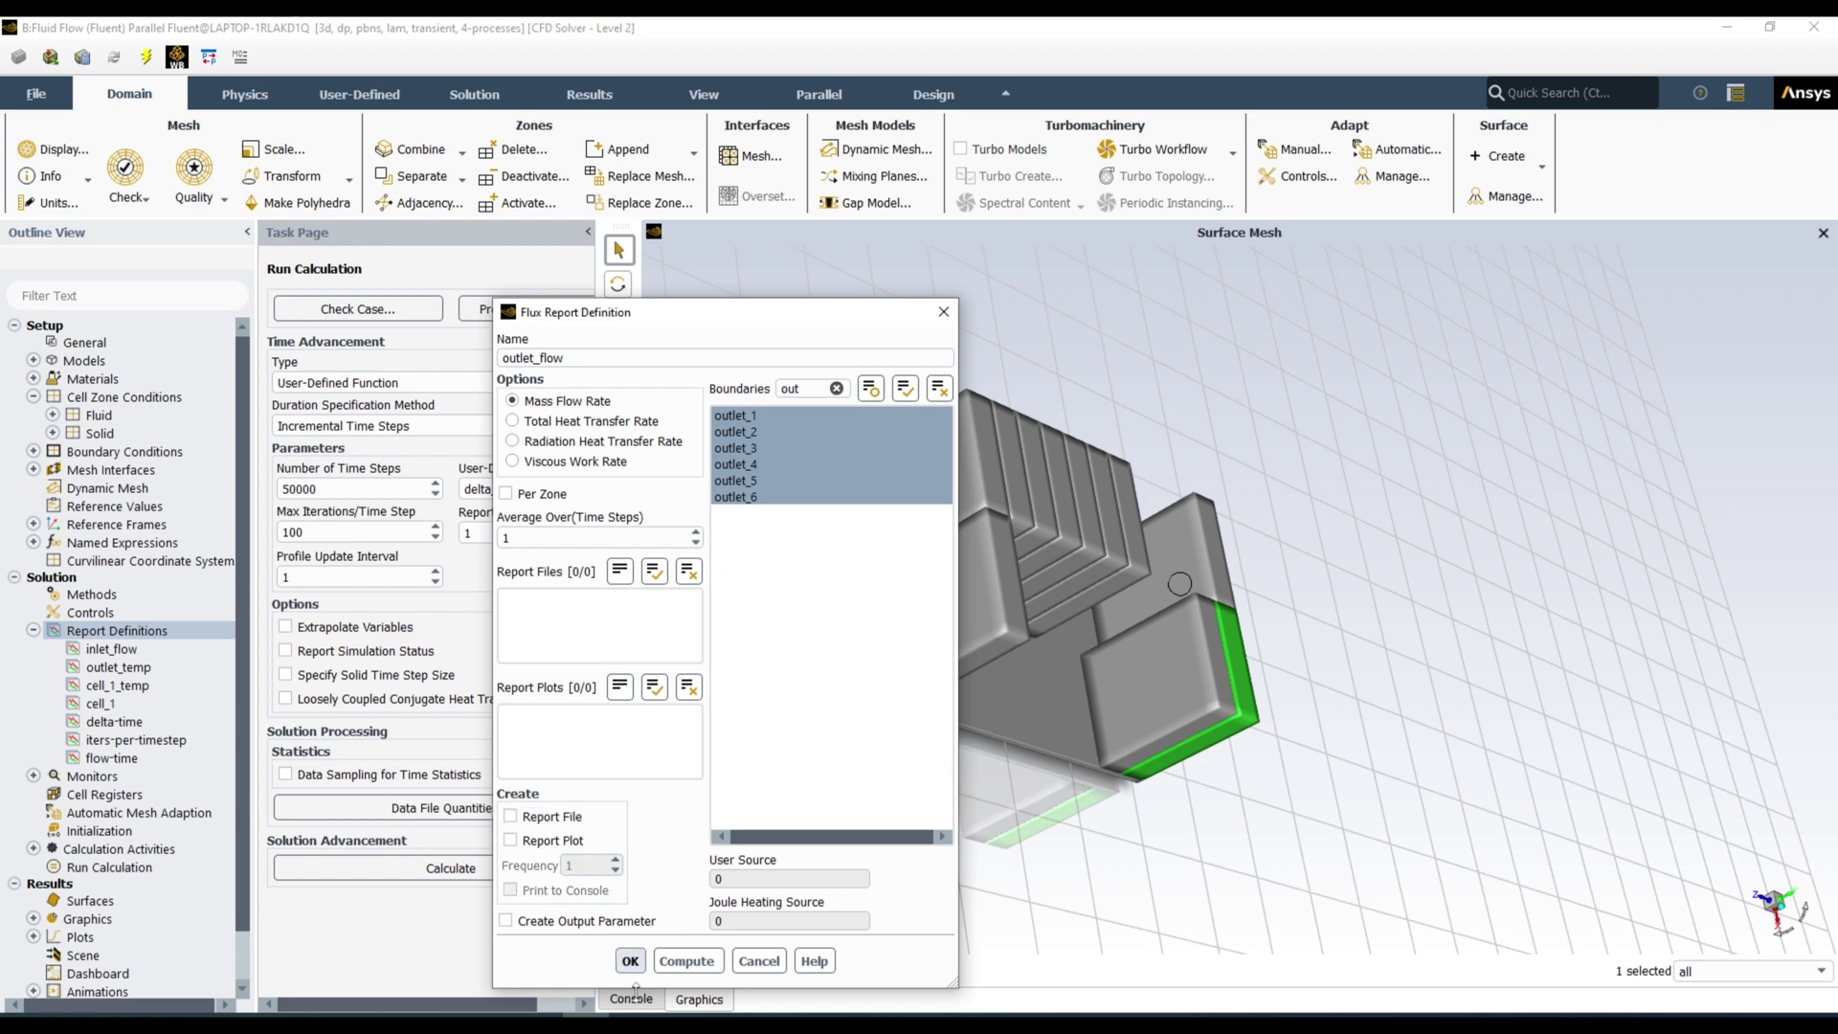
click(630, 961)
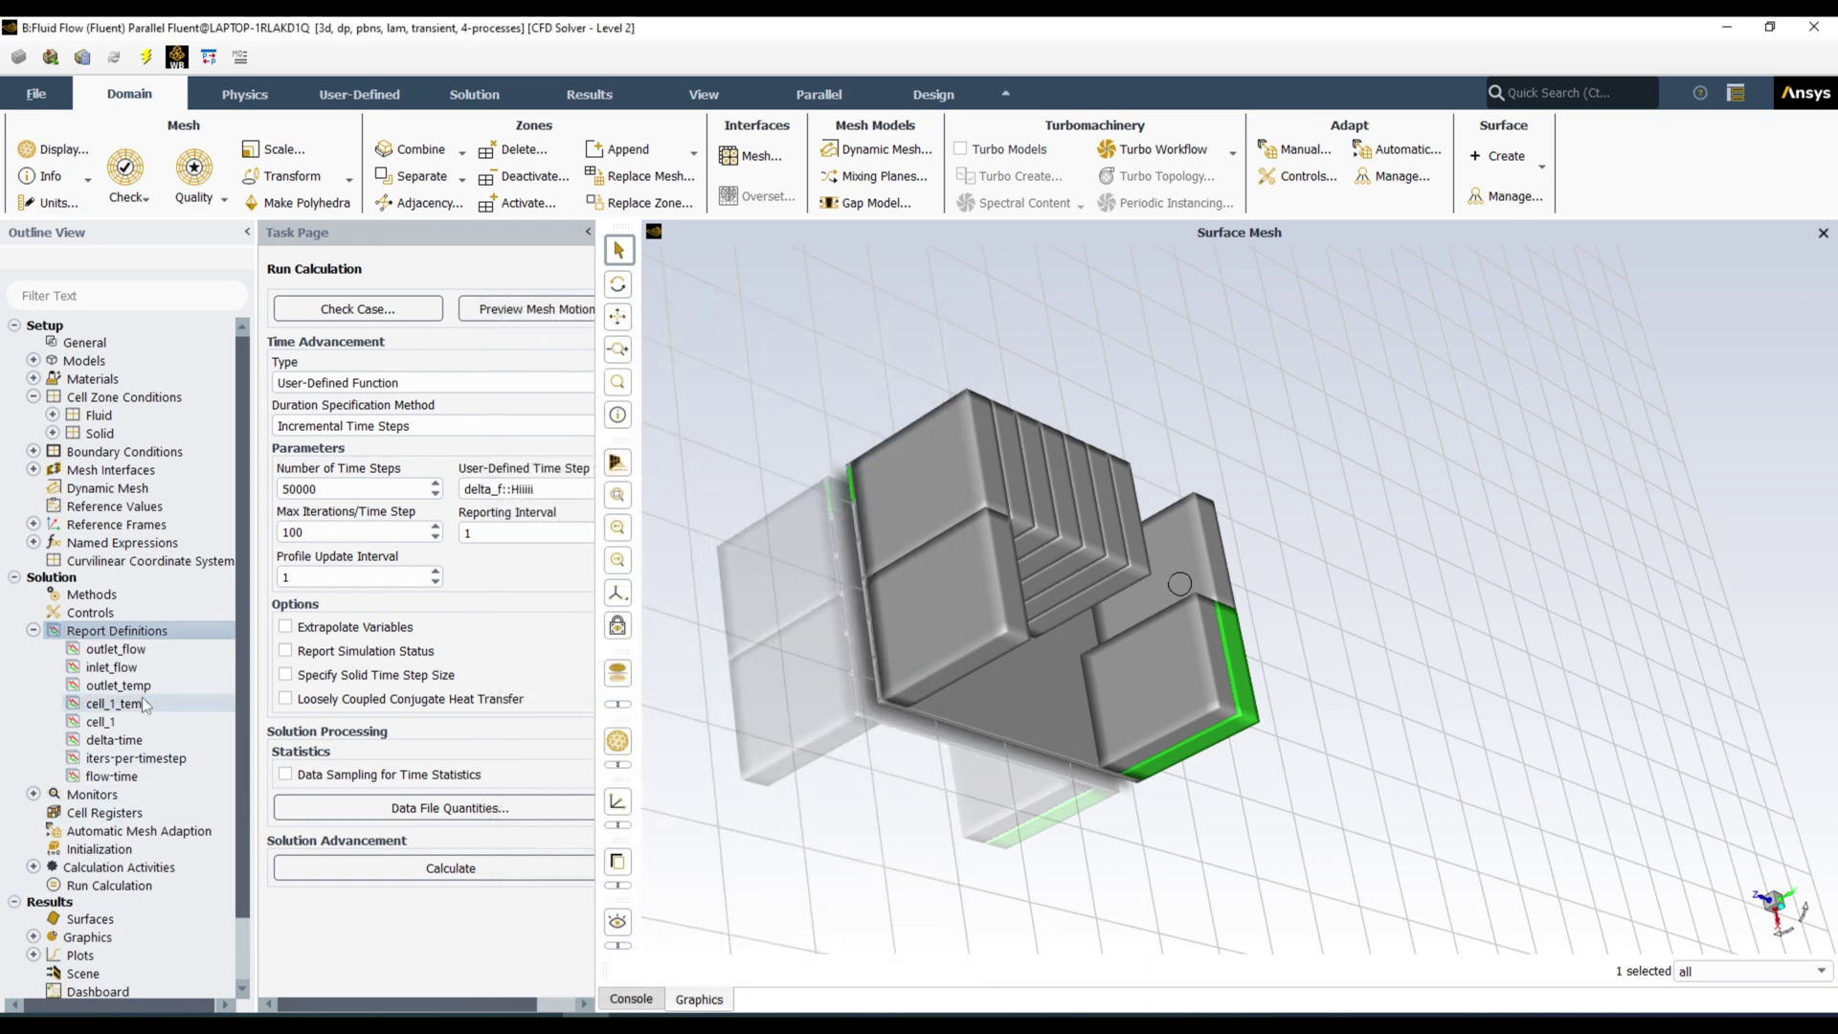
Step: Create a new expression report definition and name it net_flow
right_click(146, 635)
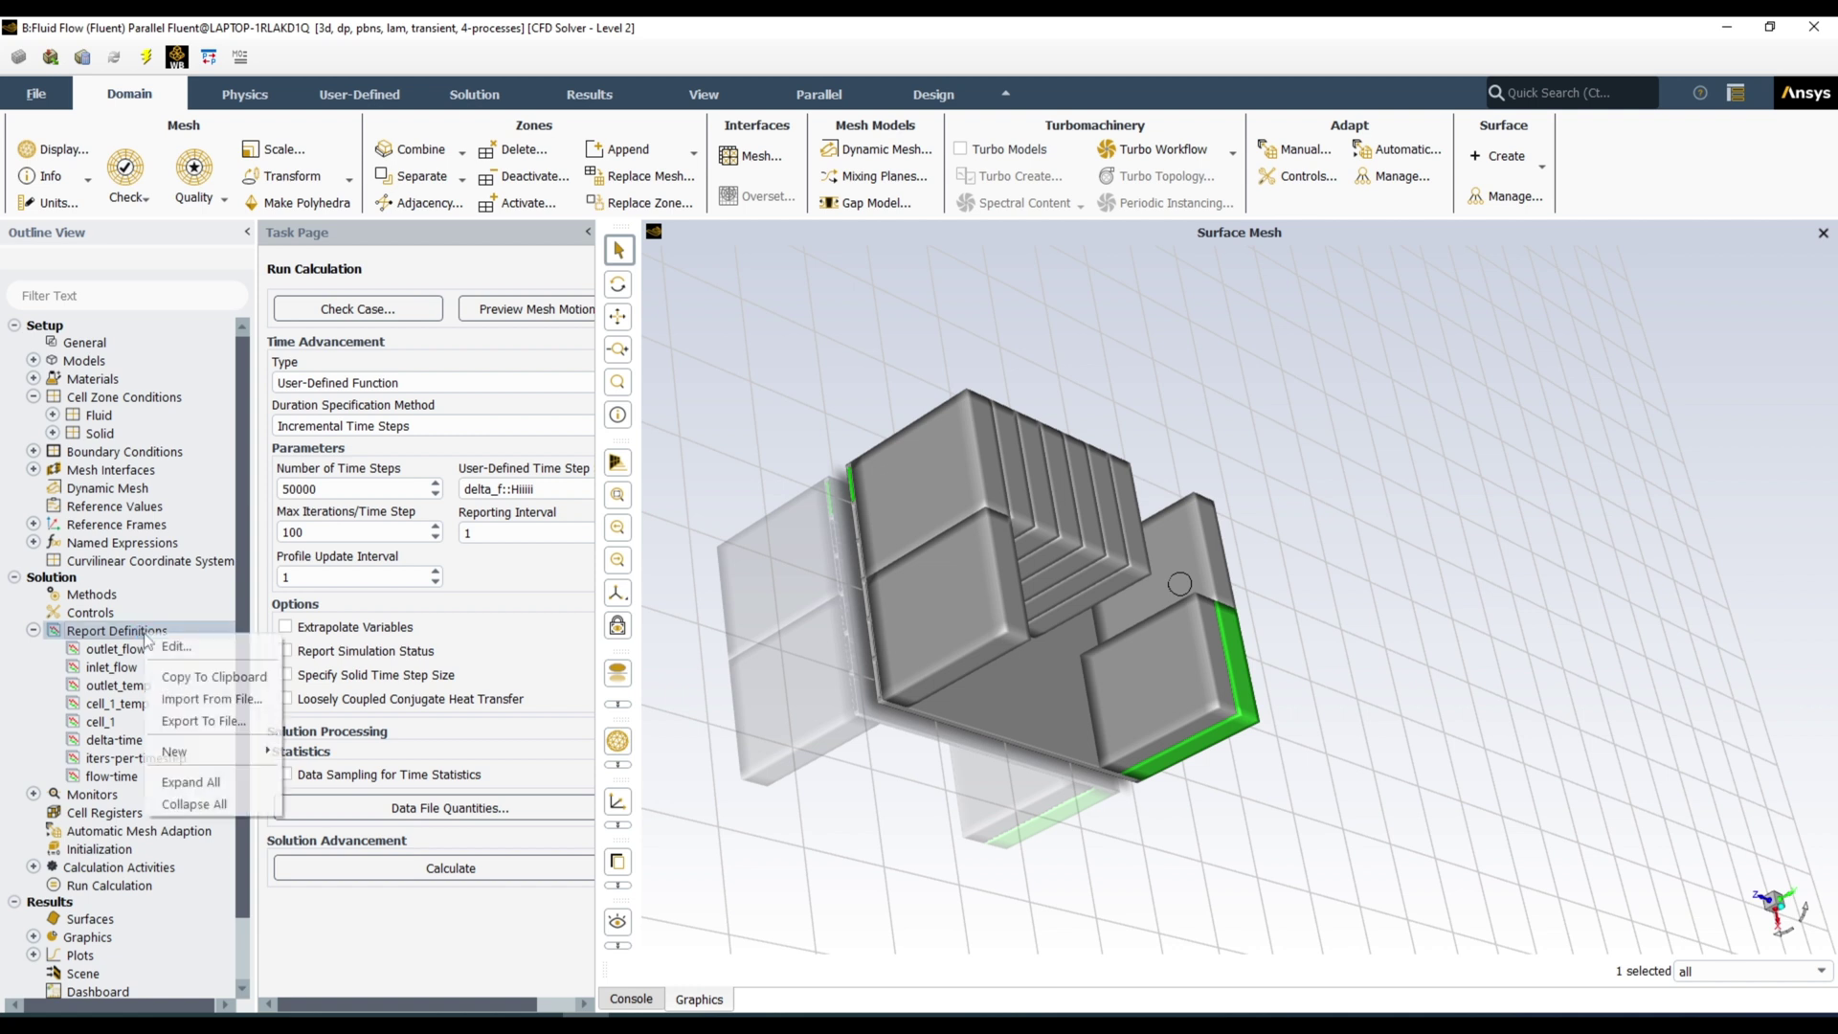
mouse_move(195, 755)
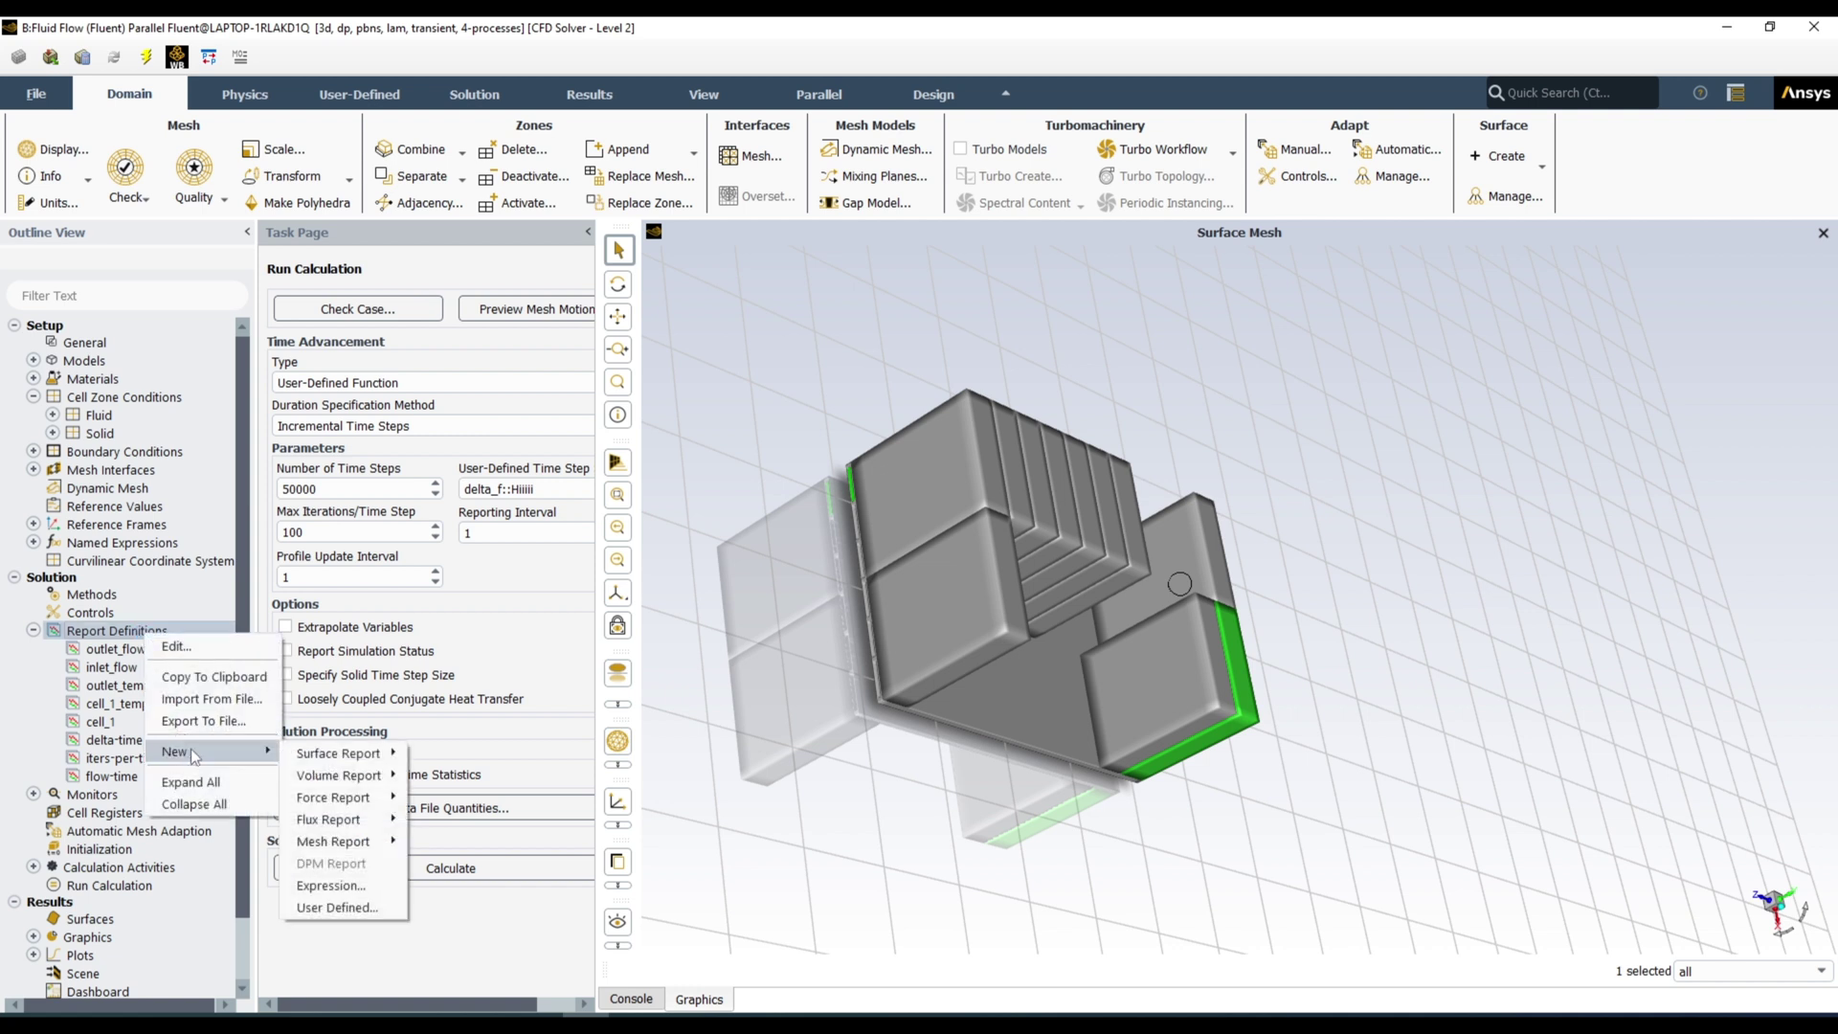
click(330, 886)
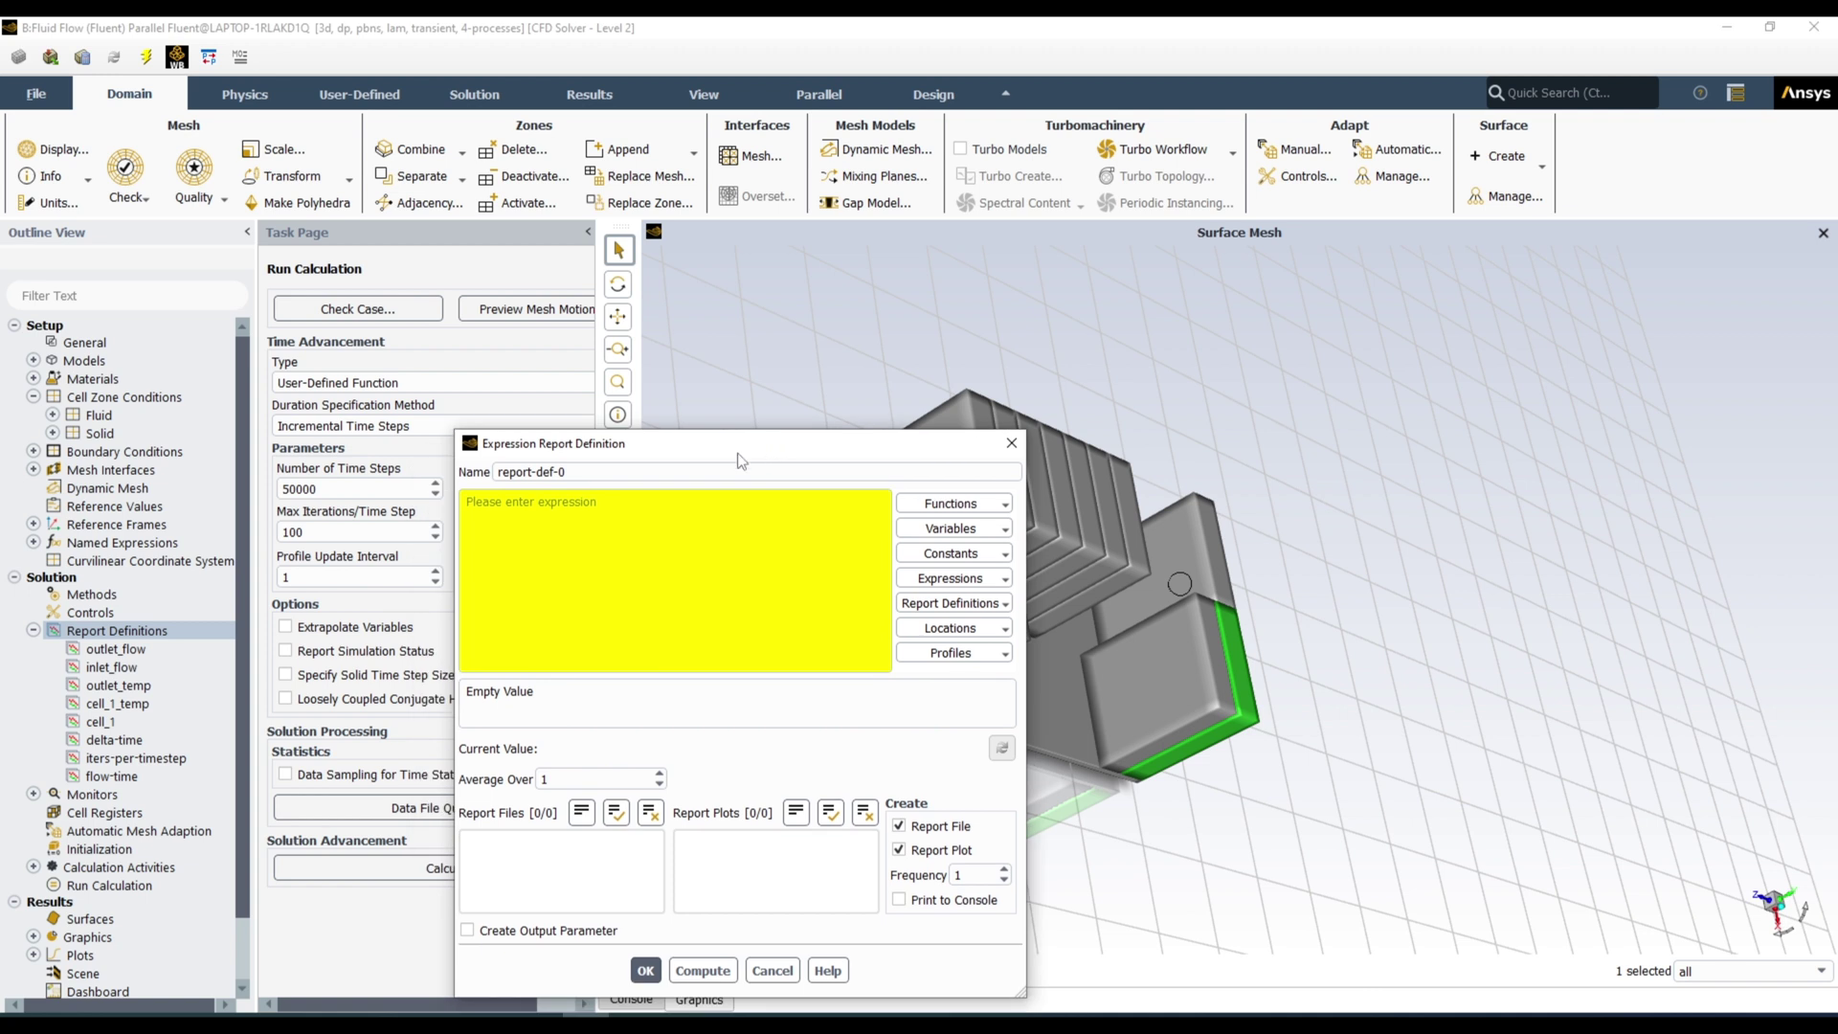
triple_click(716, 476)
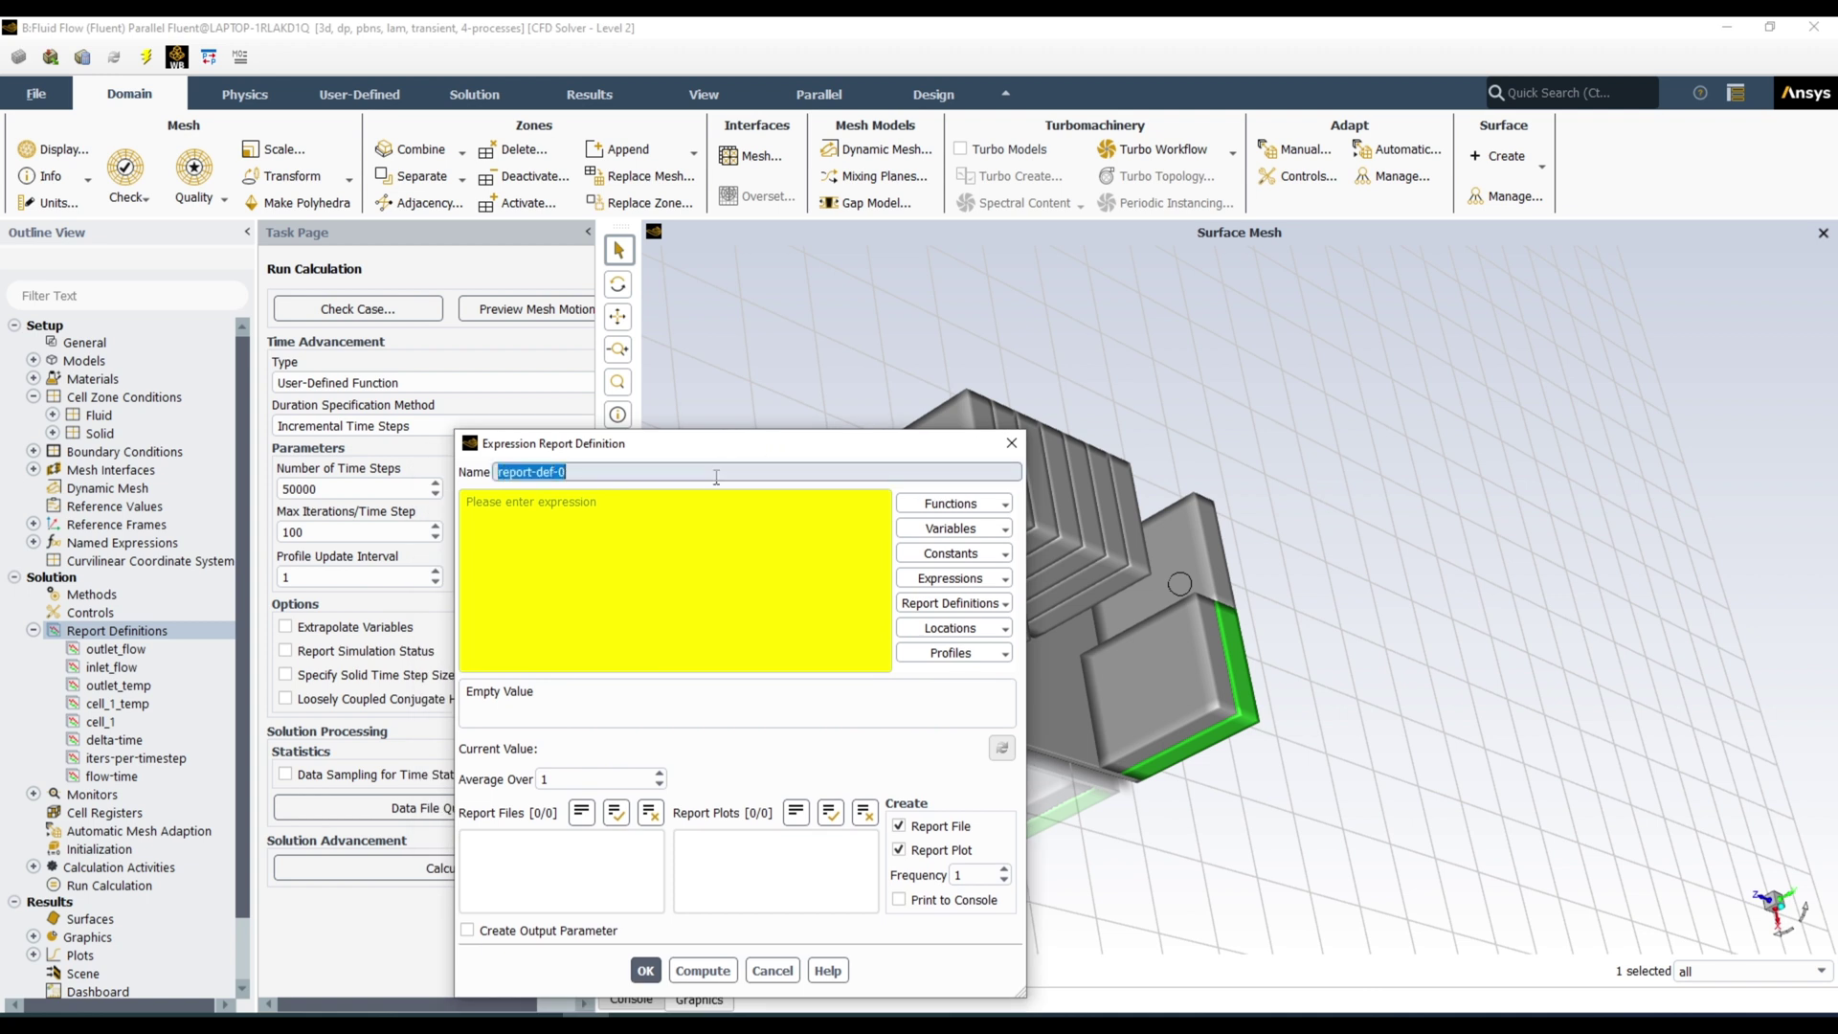
text(net_flow)
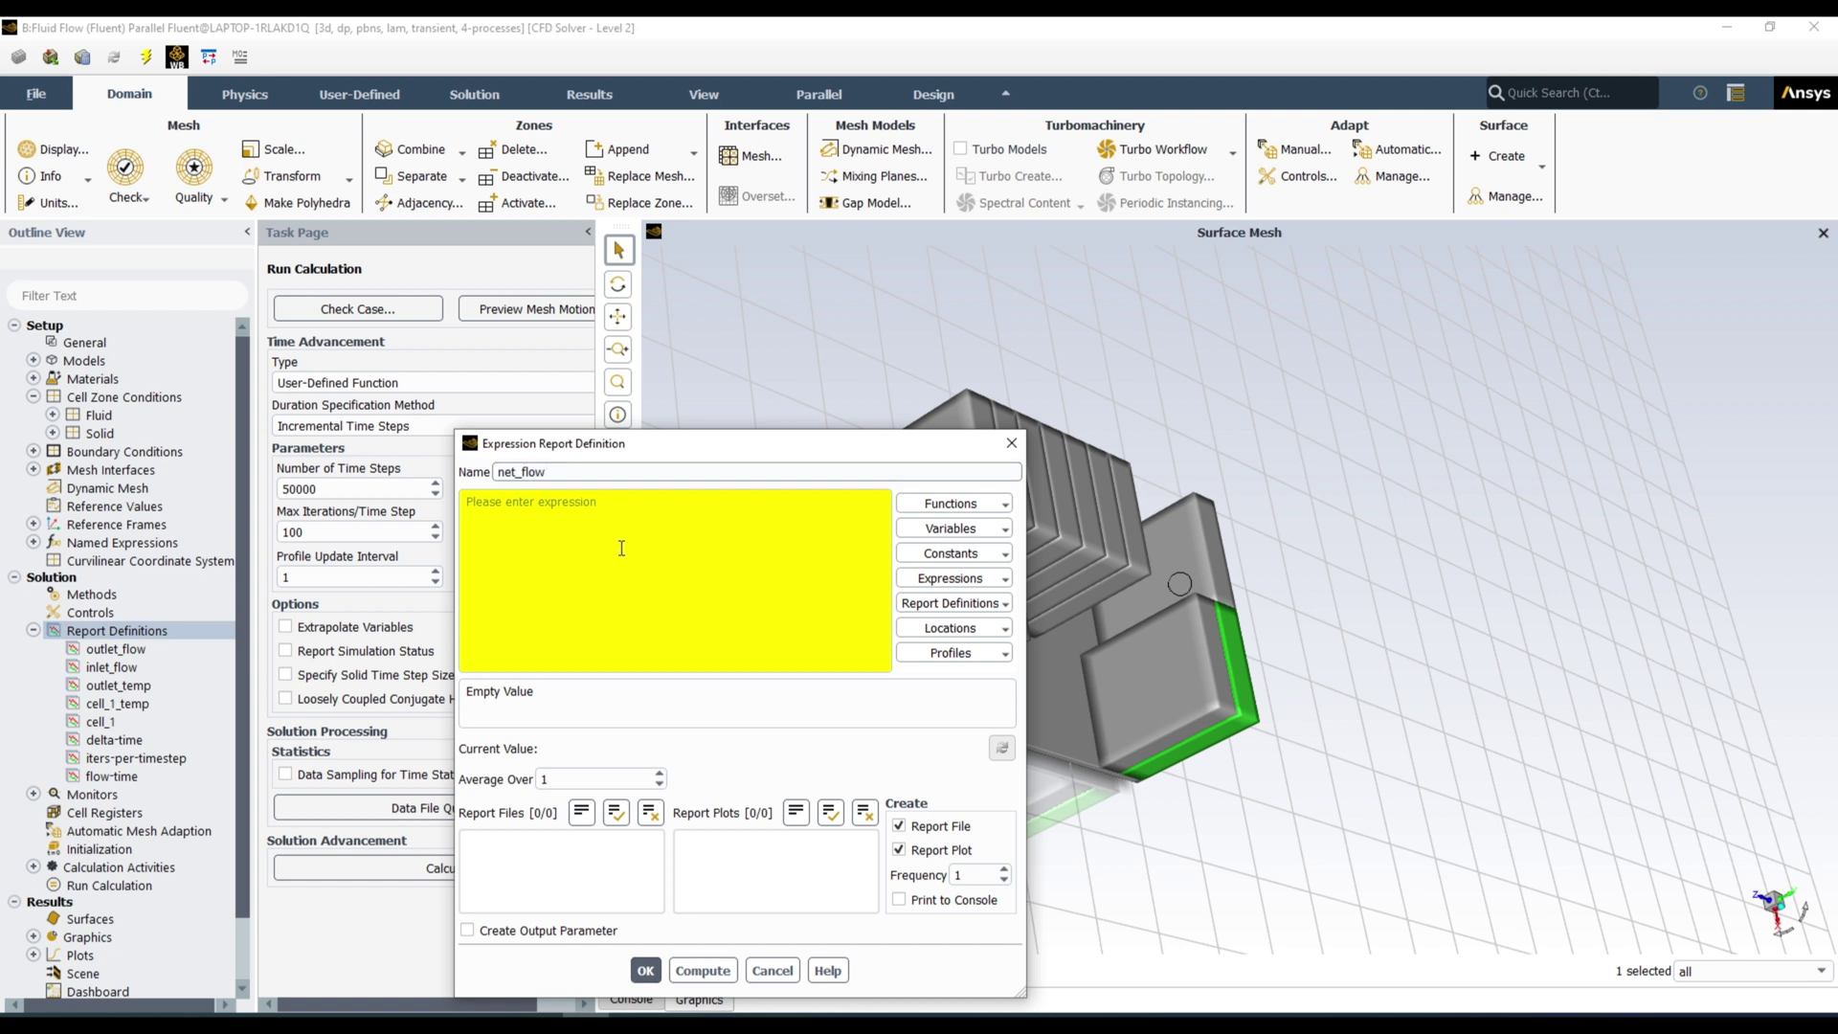
Step: Define the net_flow expression as {inlet_flow}-{outlet_flow} from the existing report definitions and save it
click(517, 527)
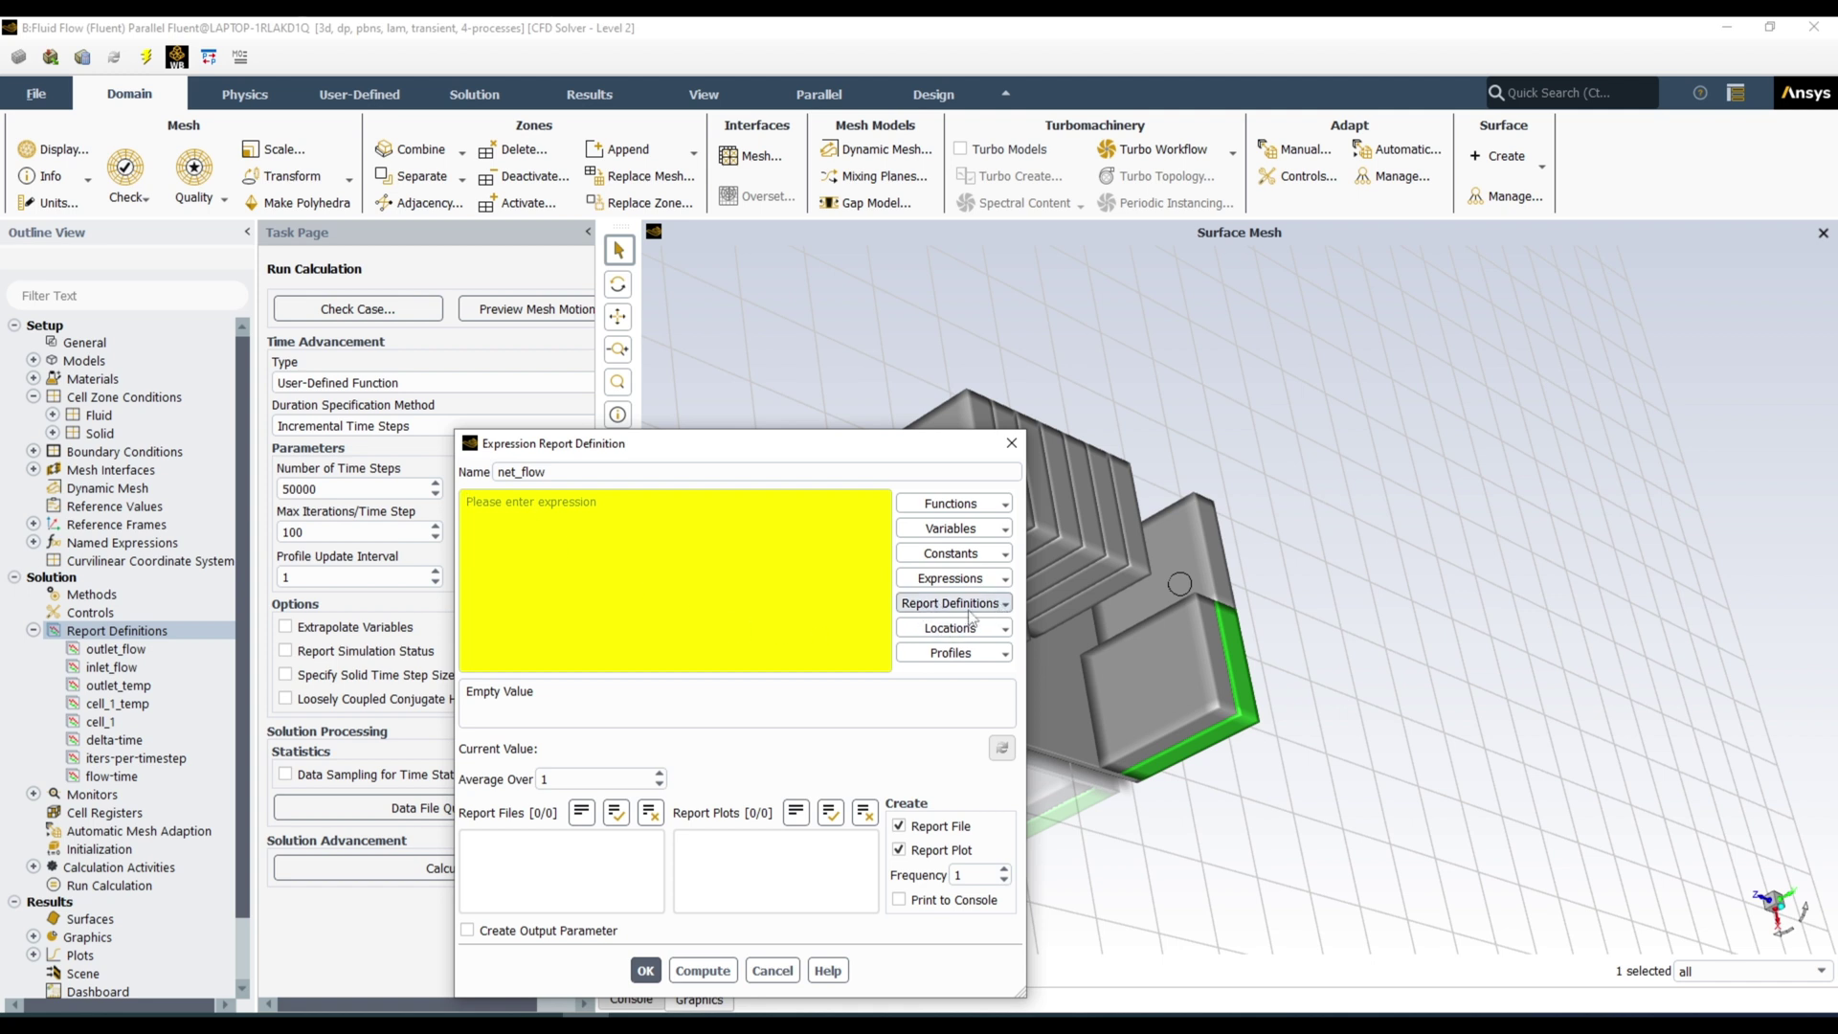
click(1000, 605)
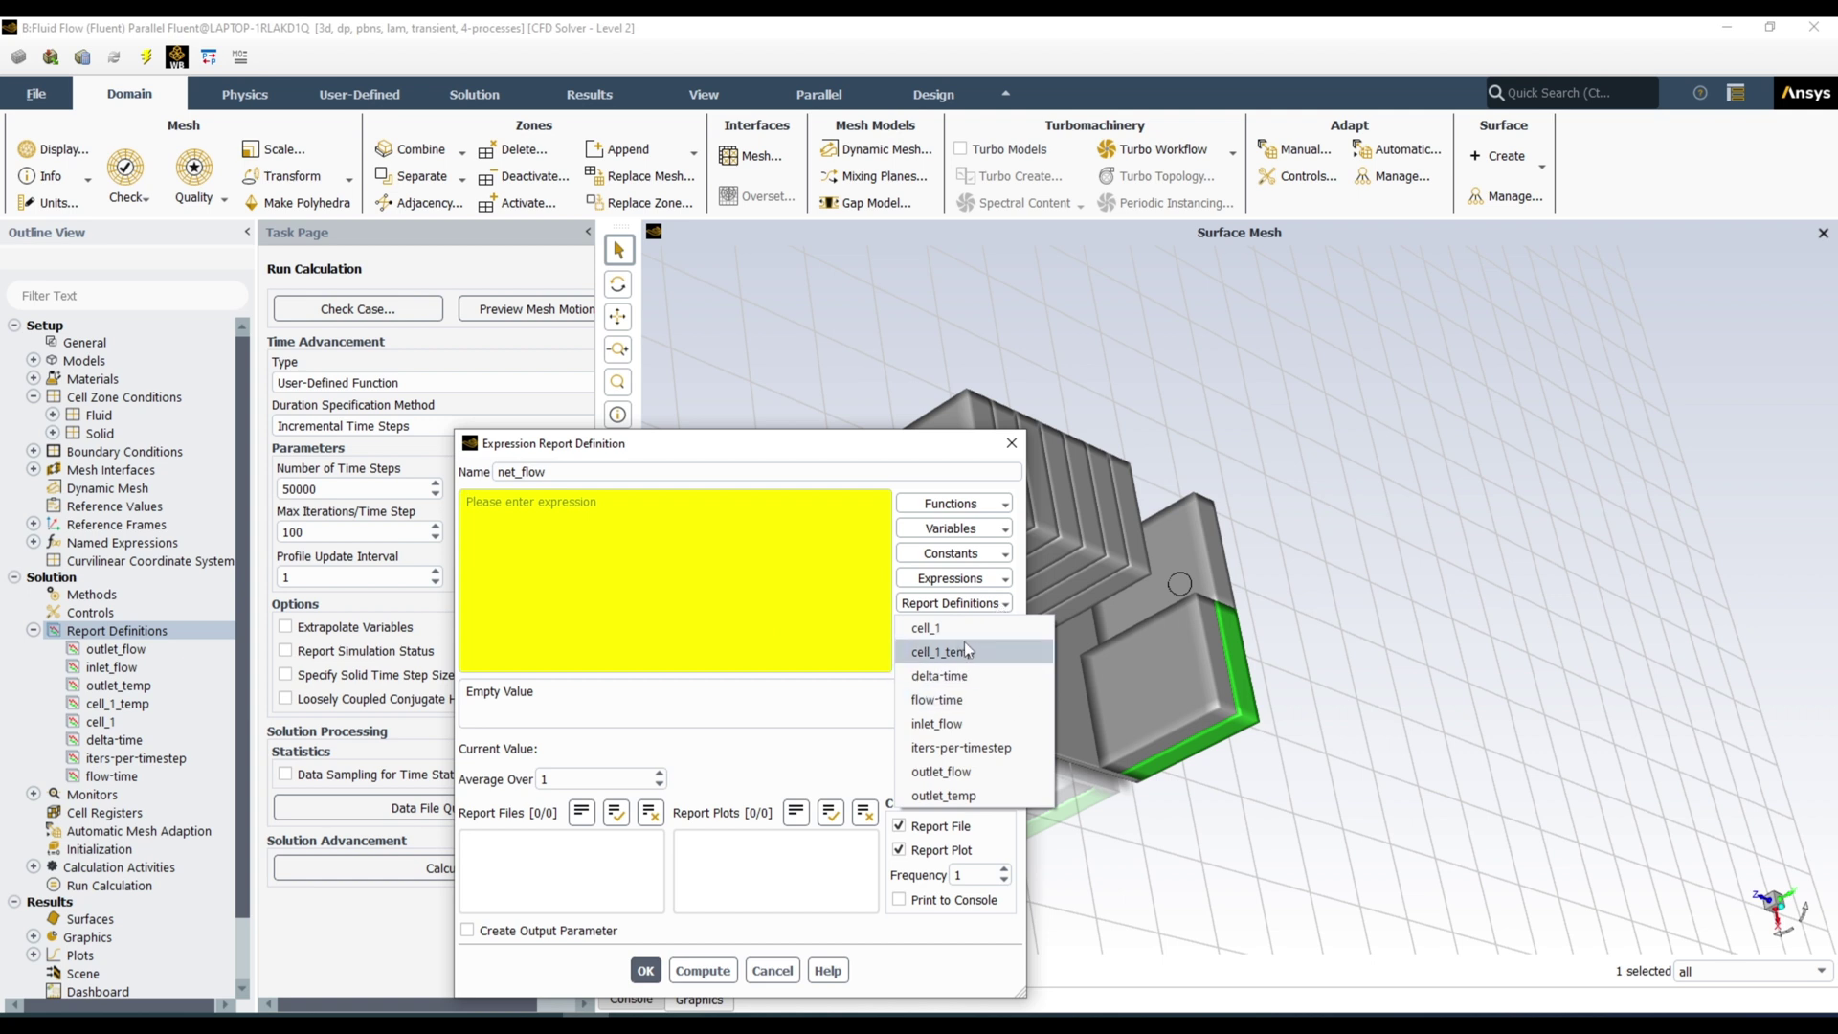
click(972, 725)
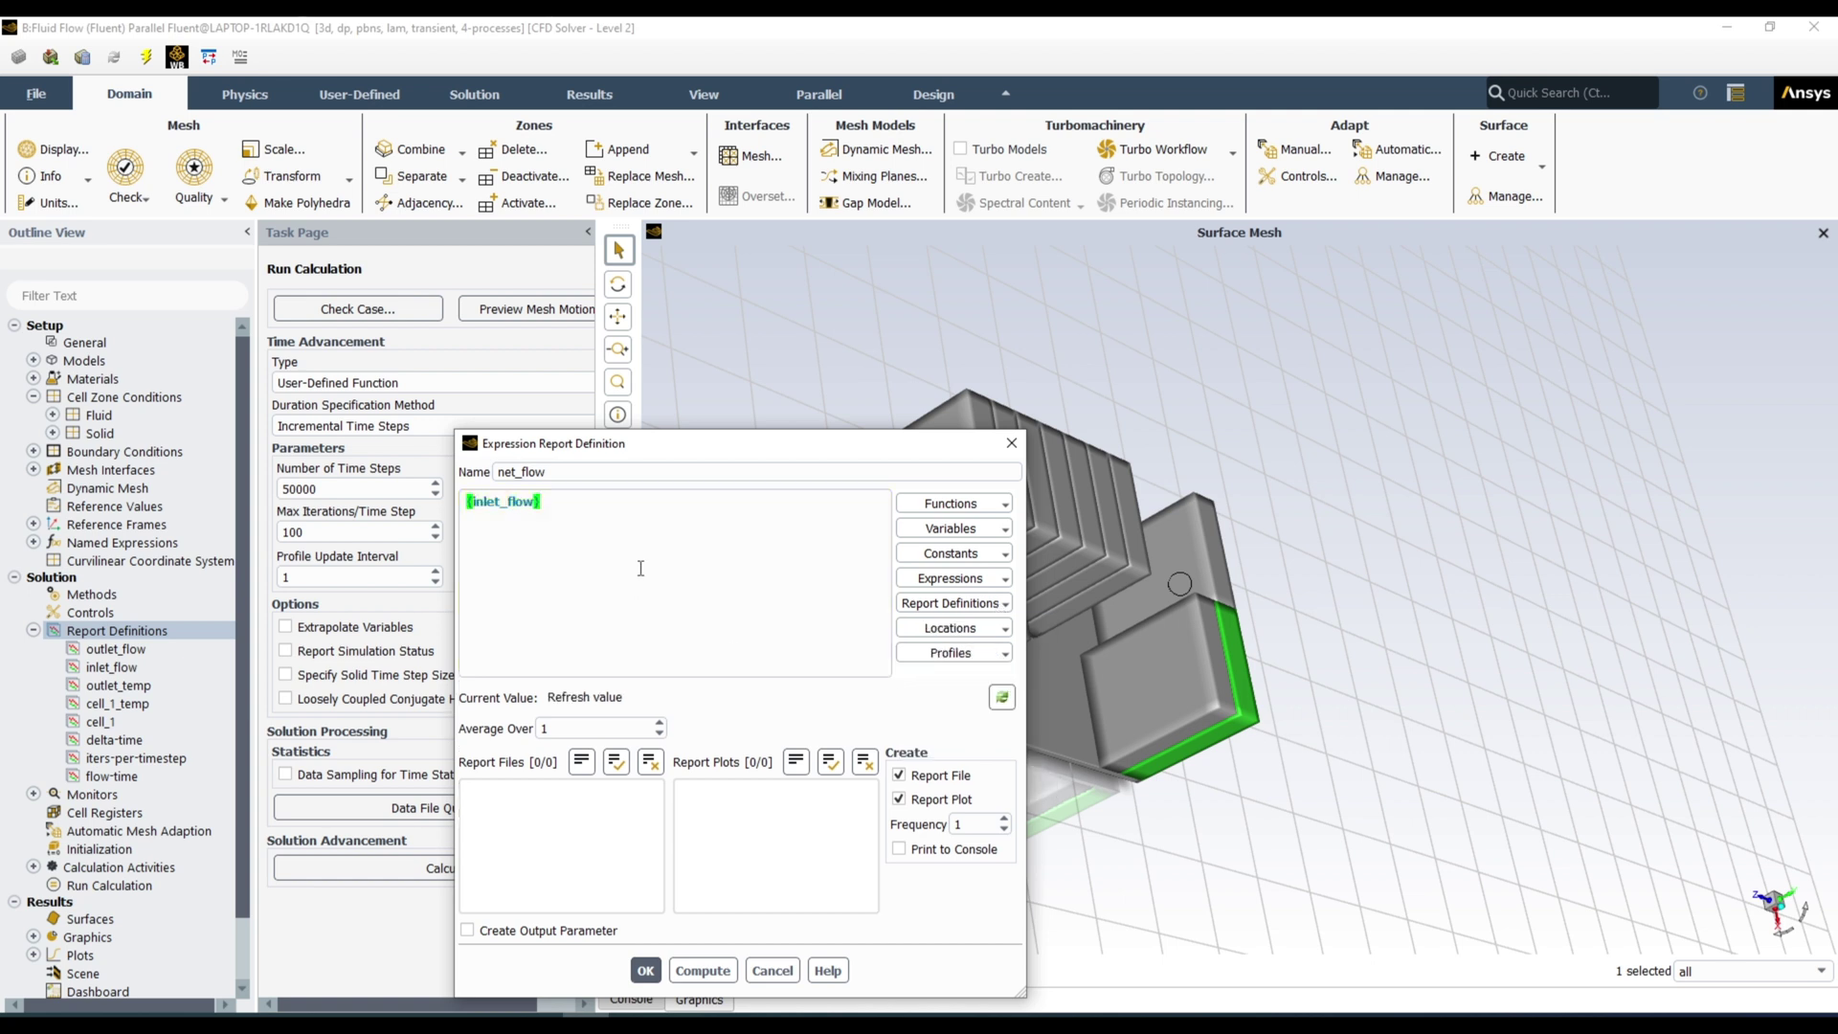
text(-)
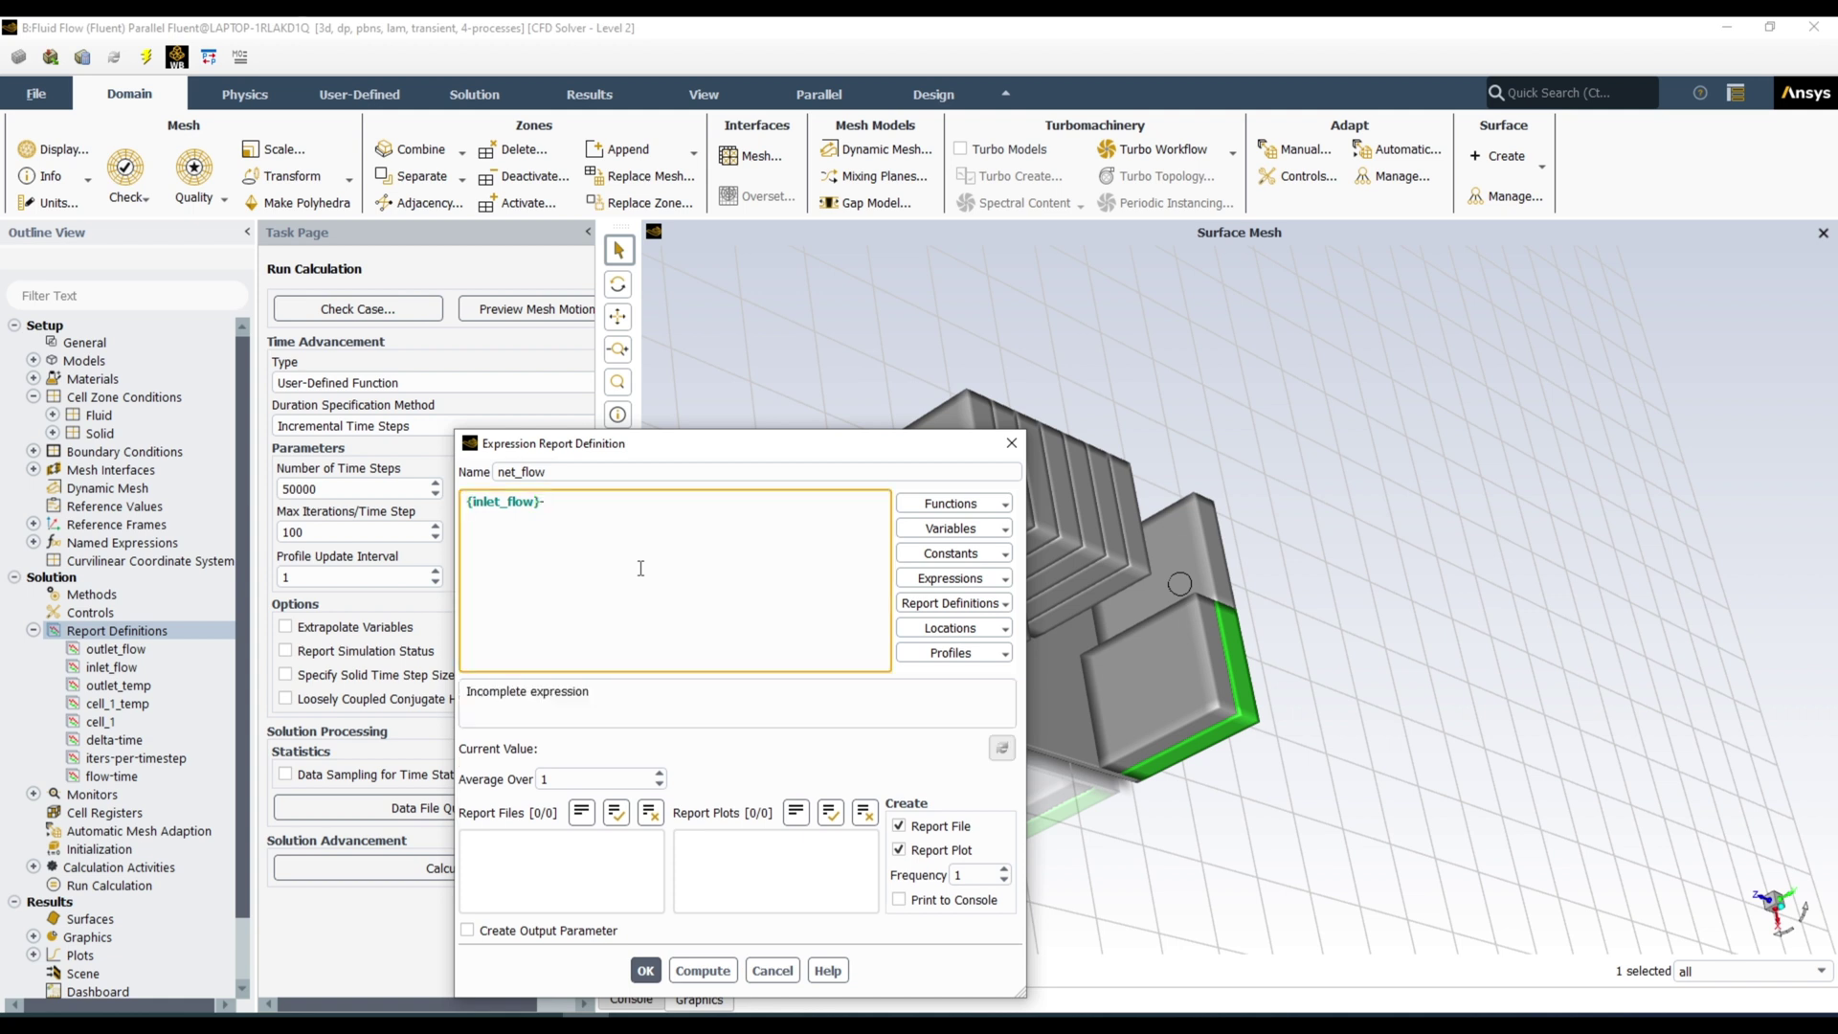
click(1003, 604)
click(989, 773)
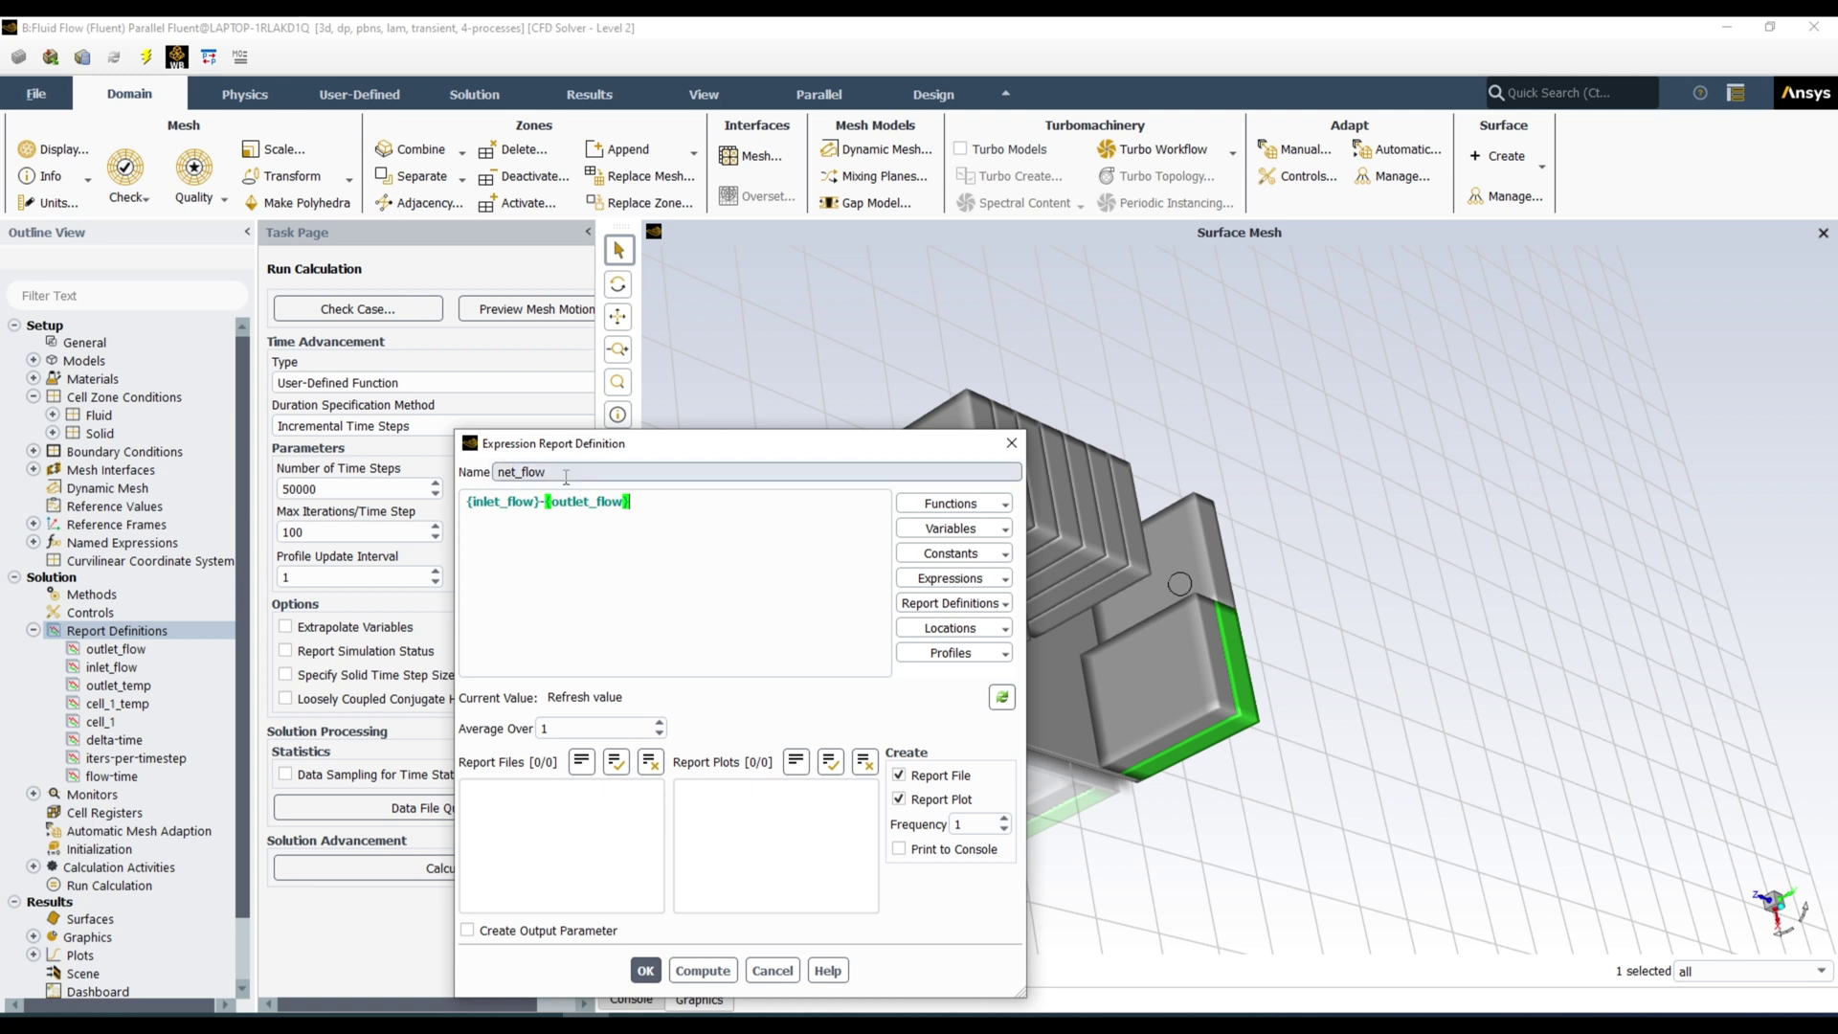
click(646, 969)
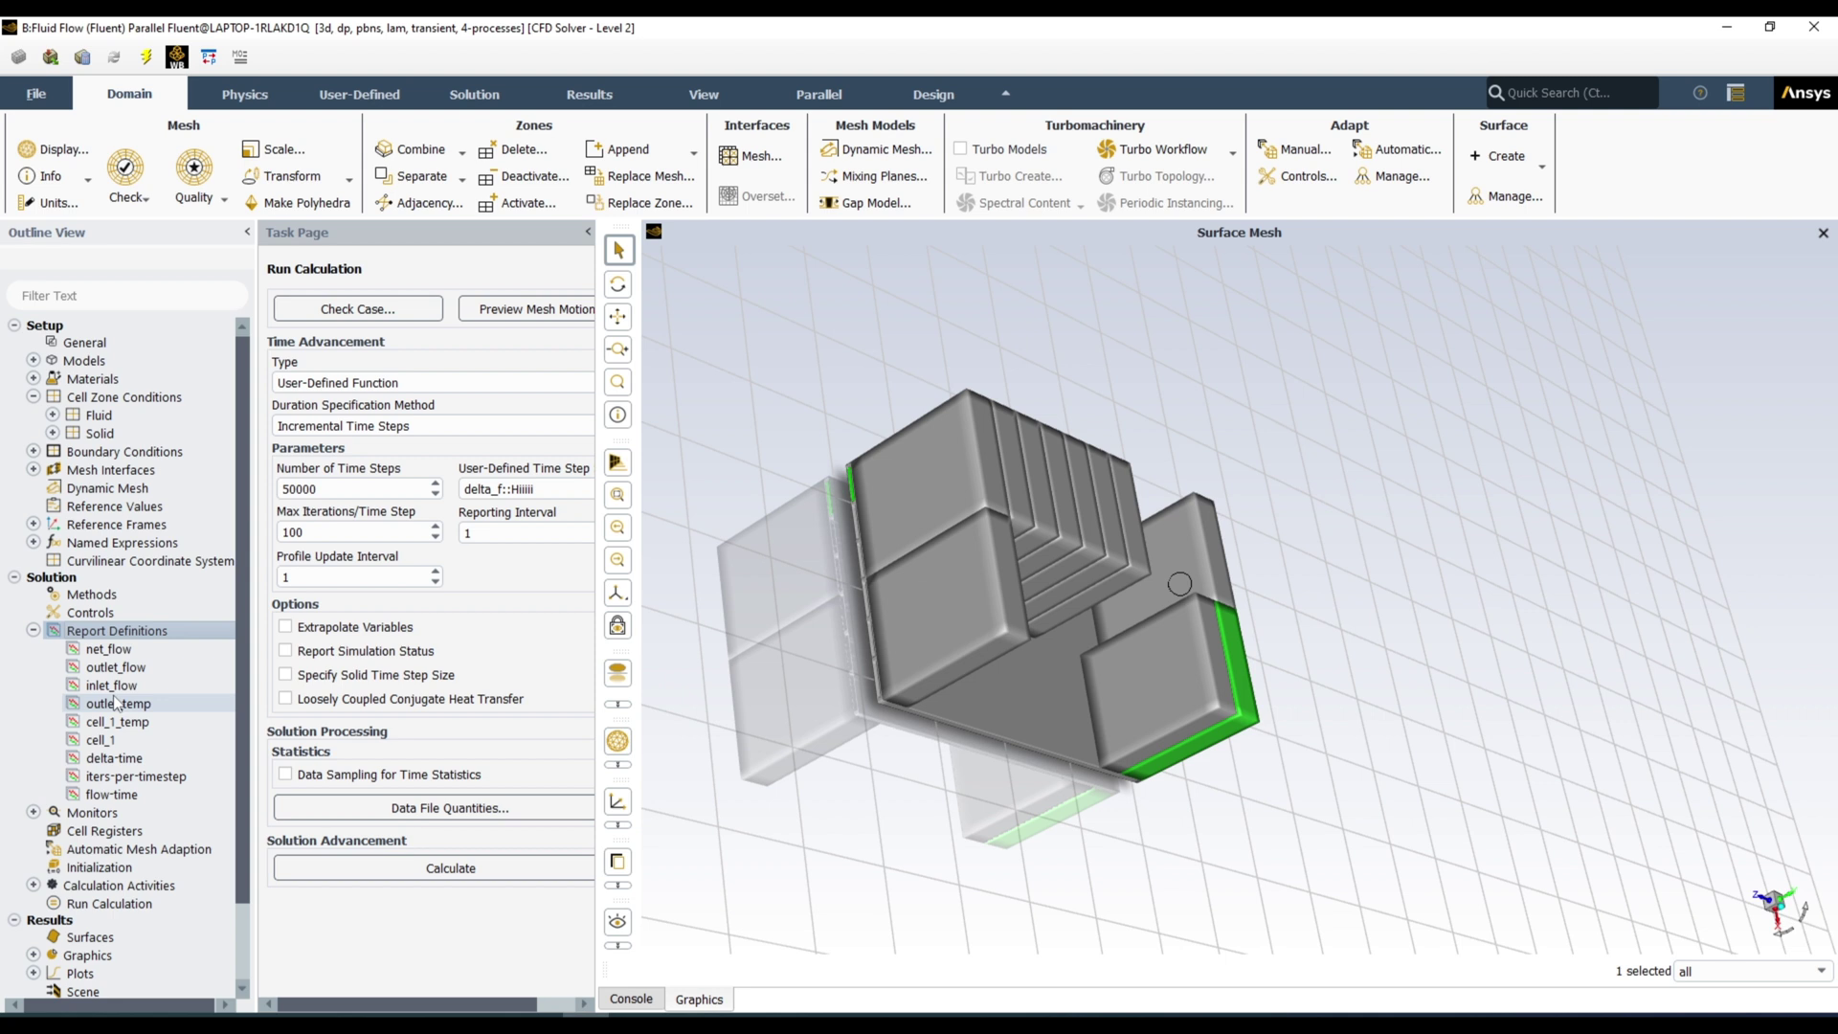
Step: Create a new report plot under the solution monitors and shorten its default name to plot
click(33, 629)
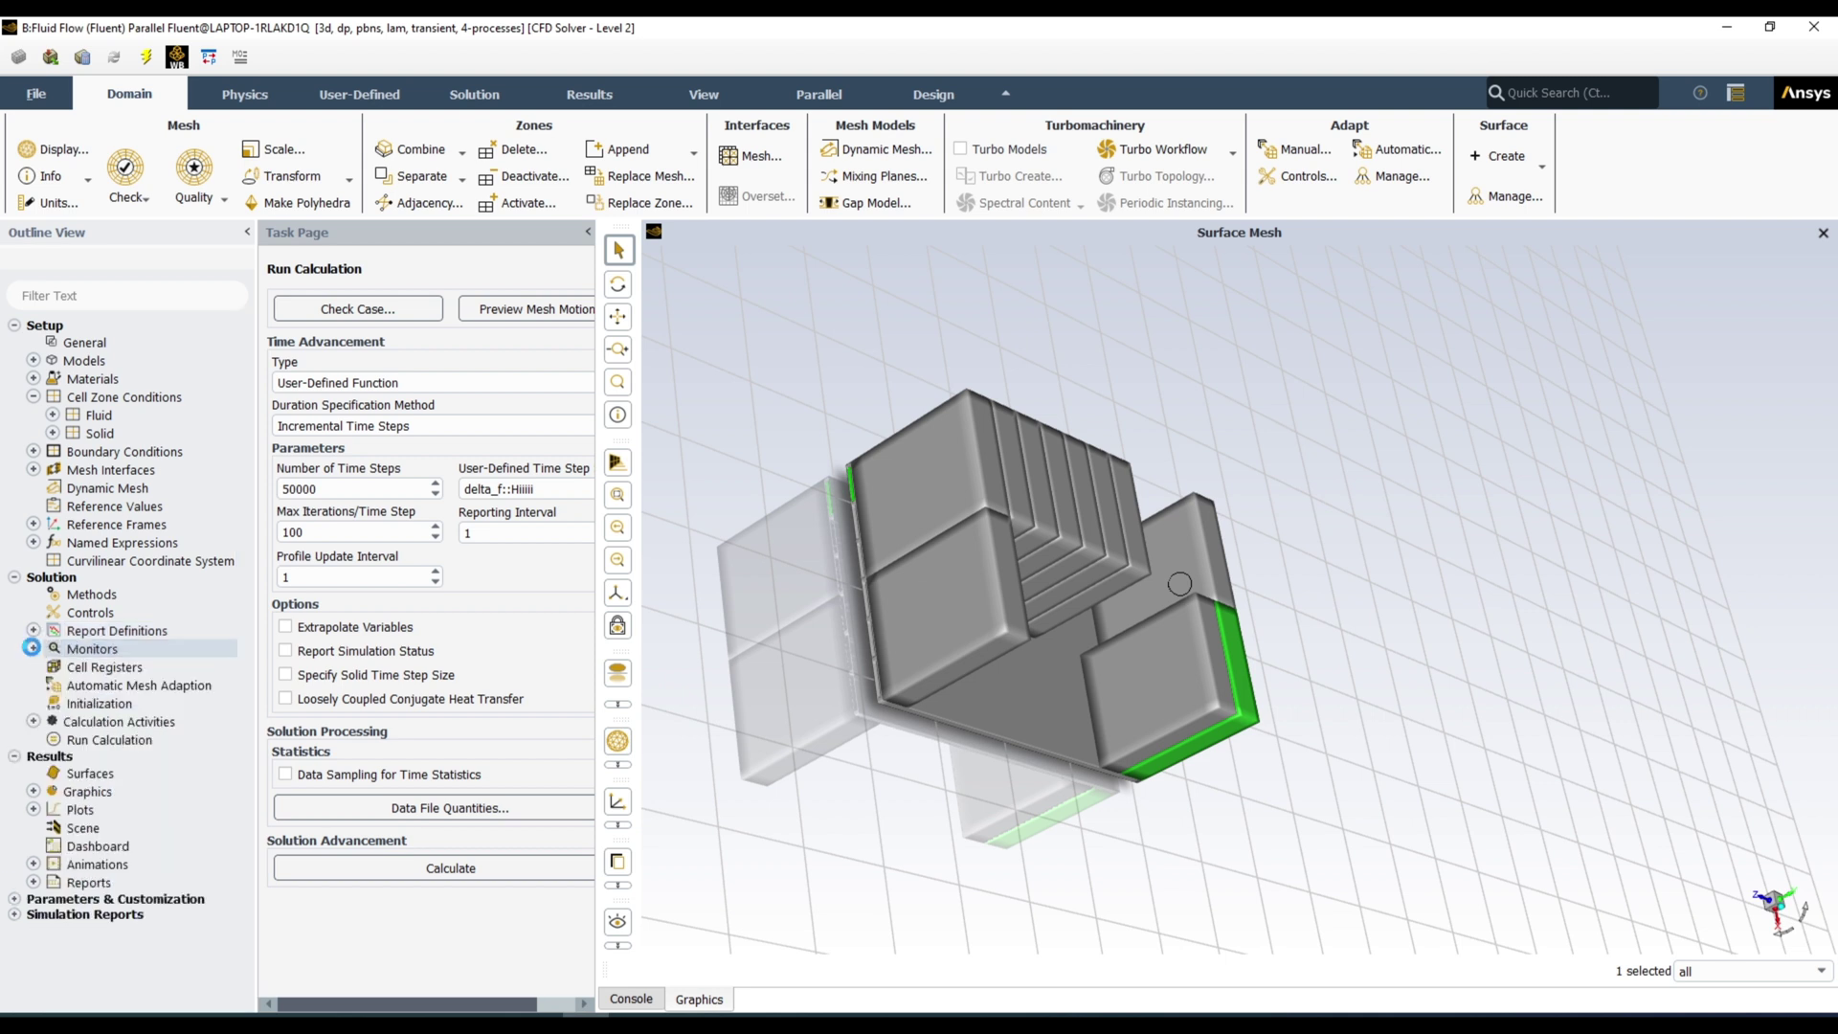
click(34, 649)
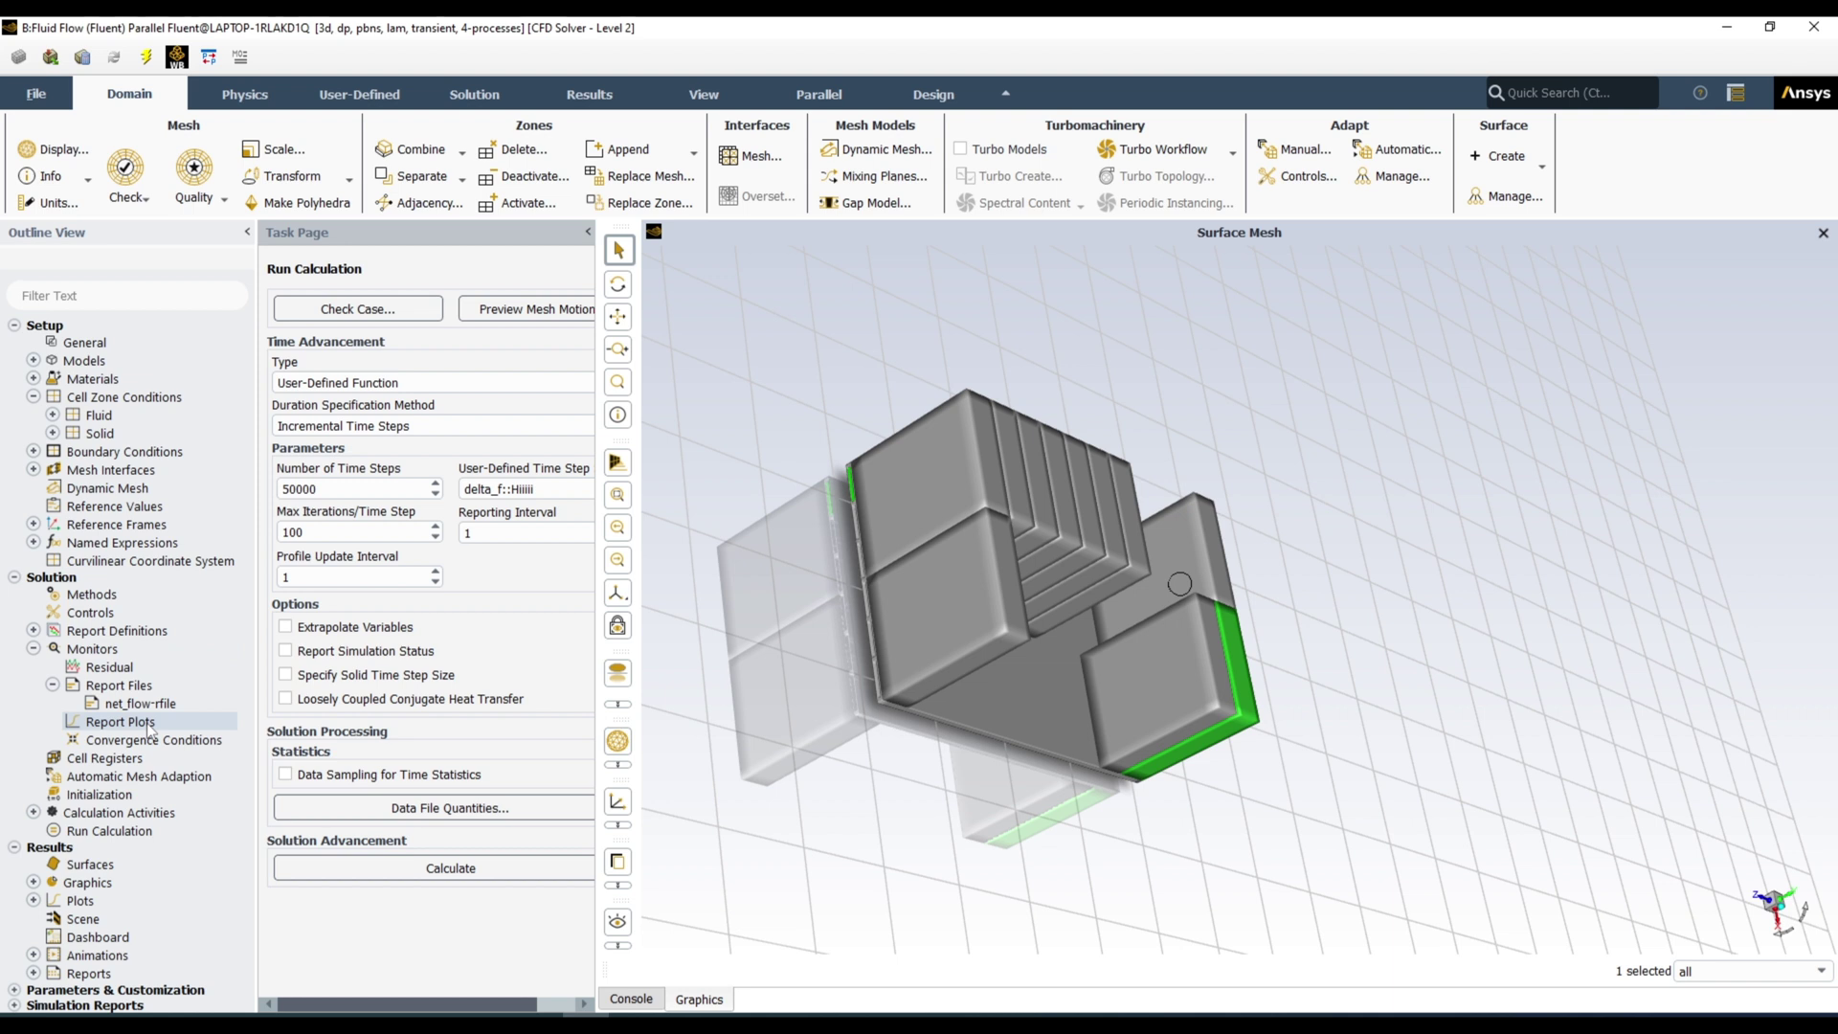
click(33, 631)
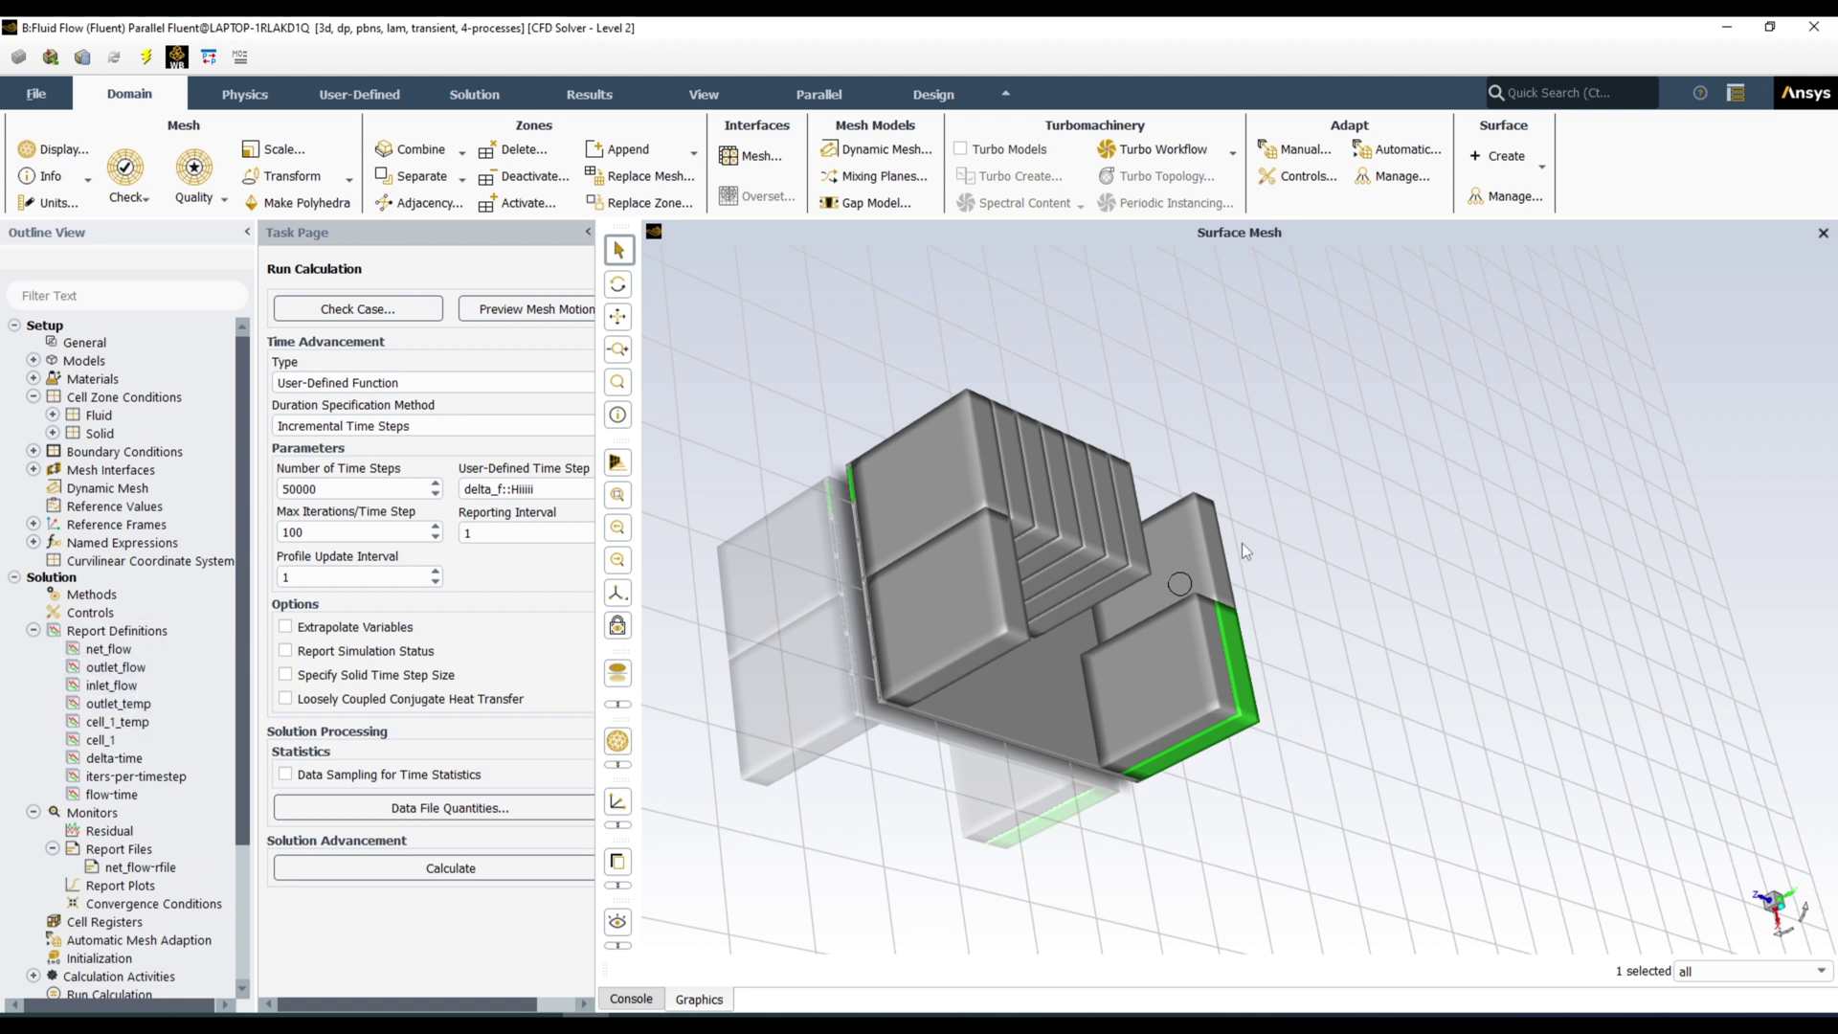
click(33, 629)
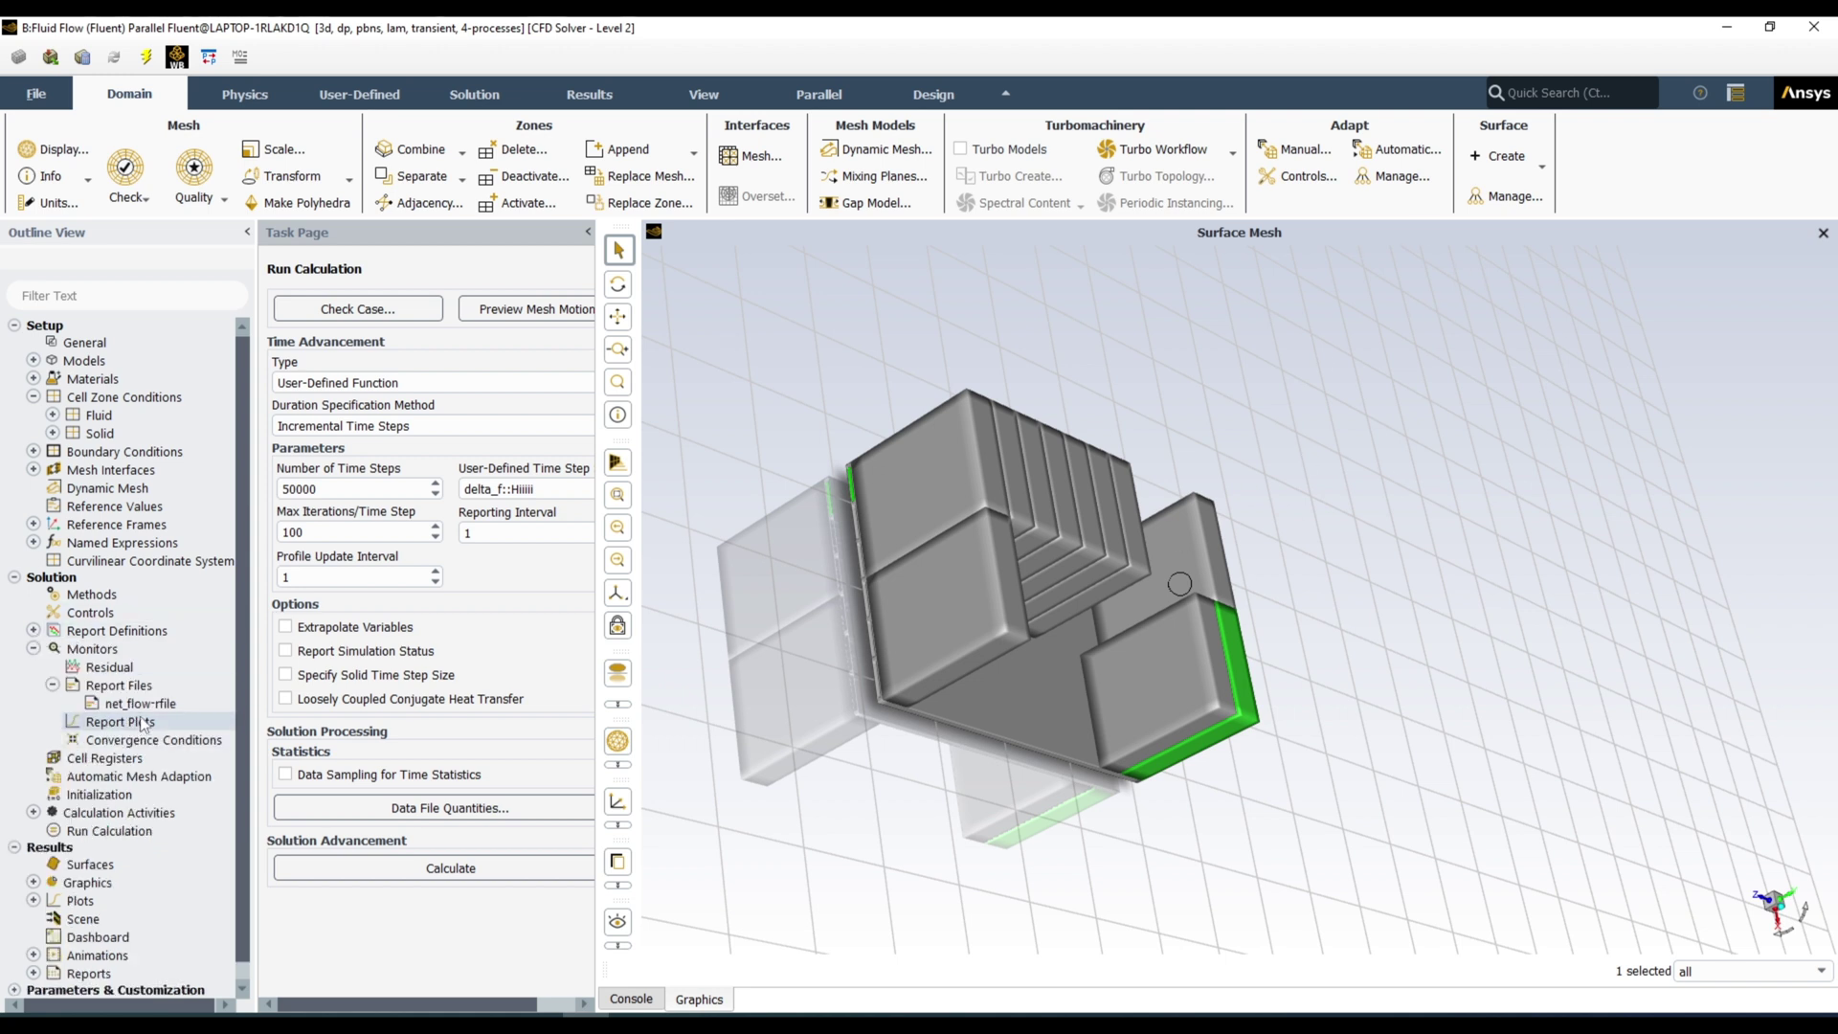
right_click(143, 724)
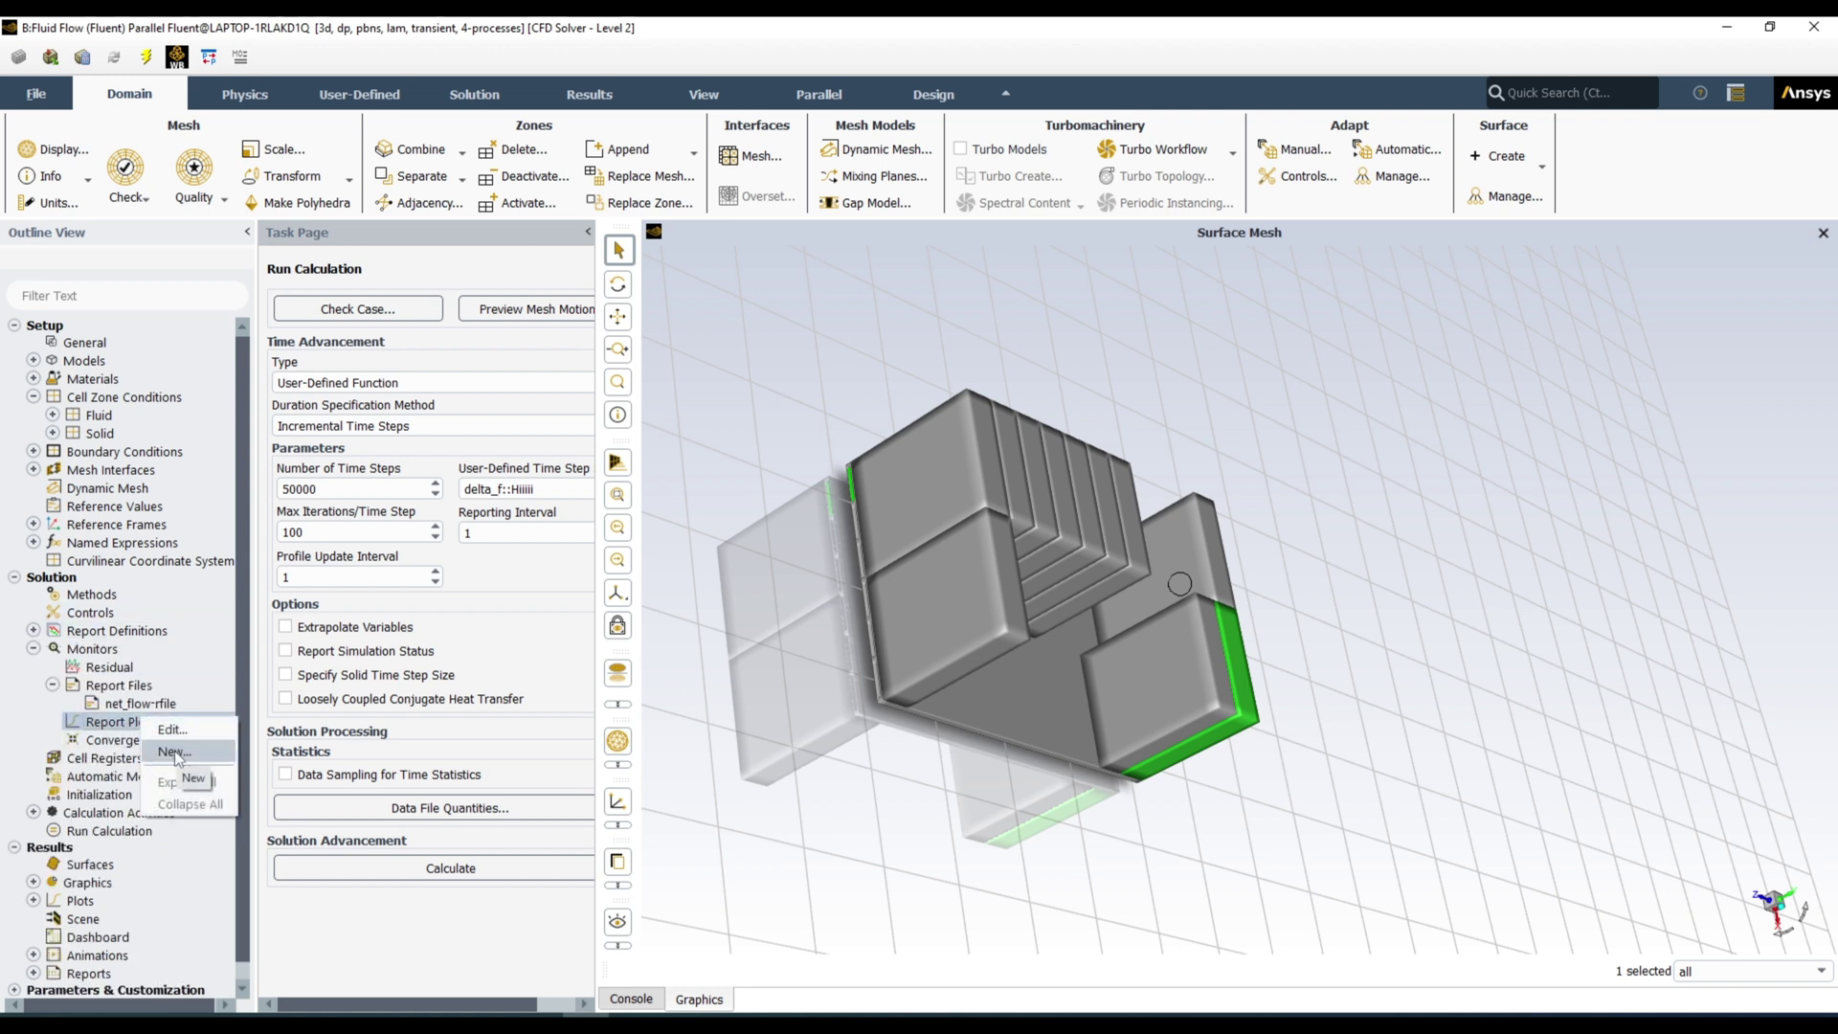
click(177, 753)
click(1016, 501)
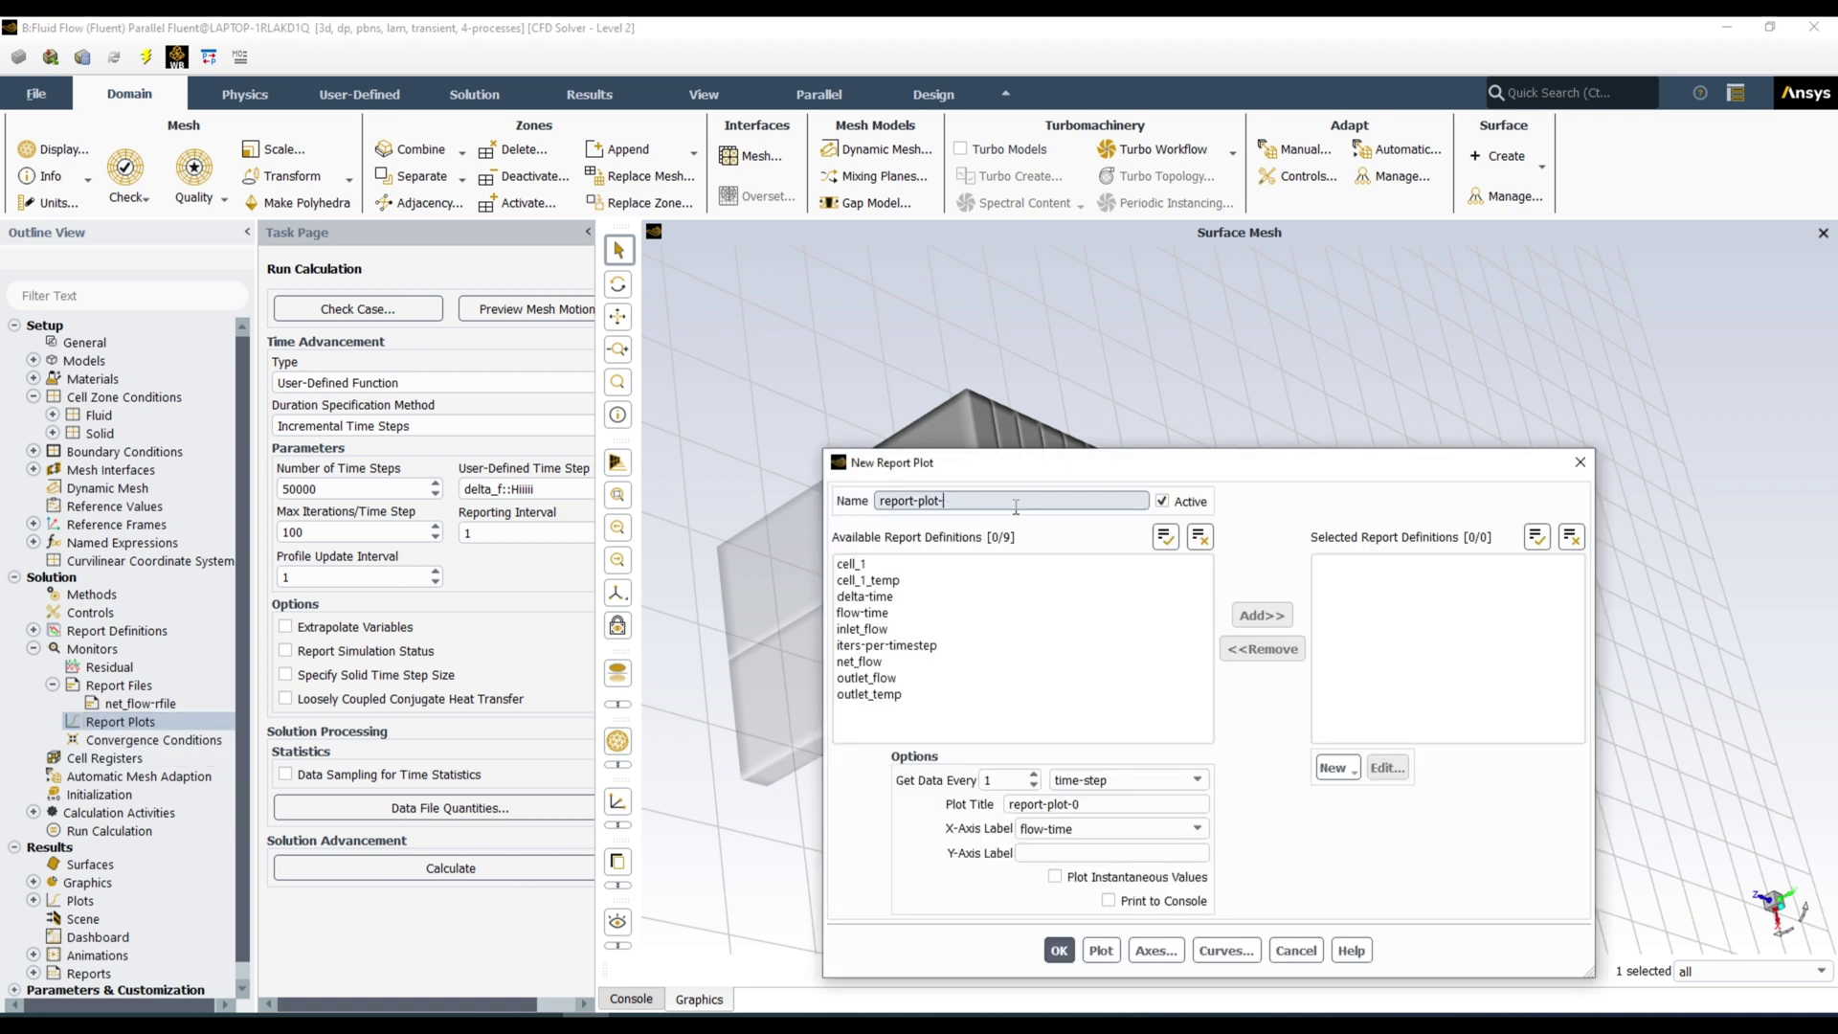
key(BackSpace)
key(BackSpace)
key(BackSpace)
key(BackSpace)
key(BackSpace)
key(BackSpace)
key(BackSpace)
key(BackSpace)
key(BackSpace)
key(BackSpace)
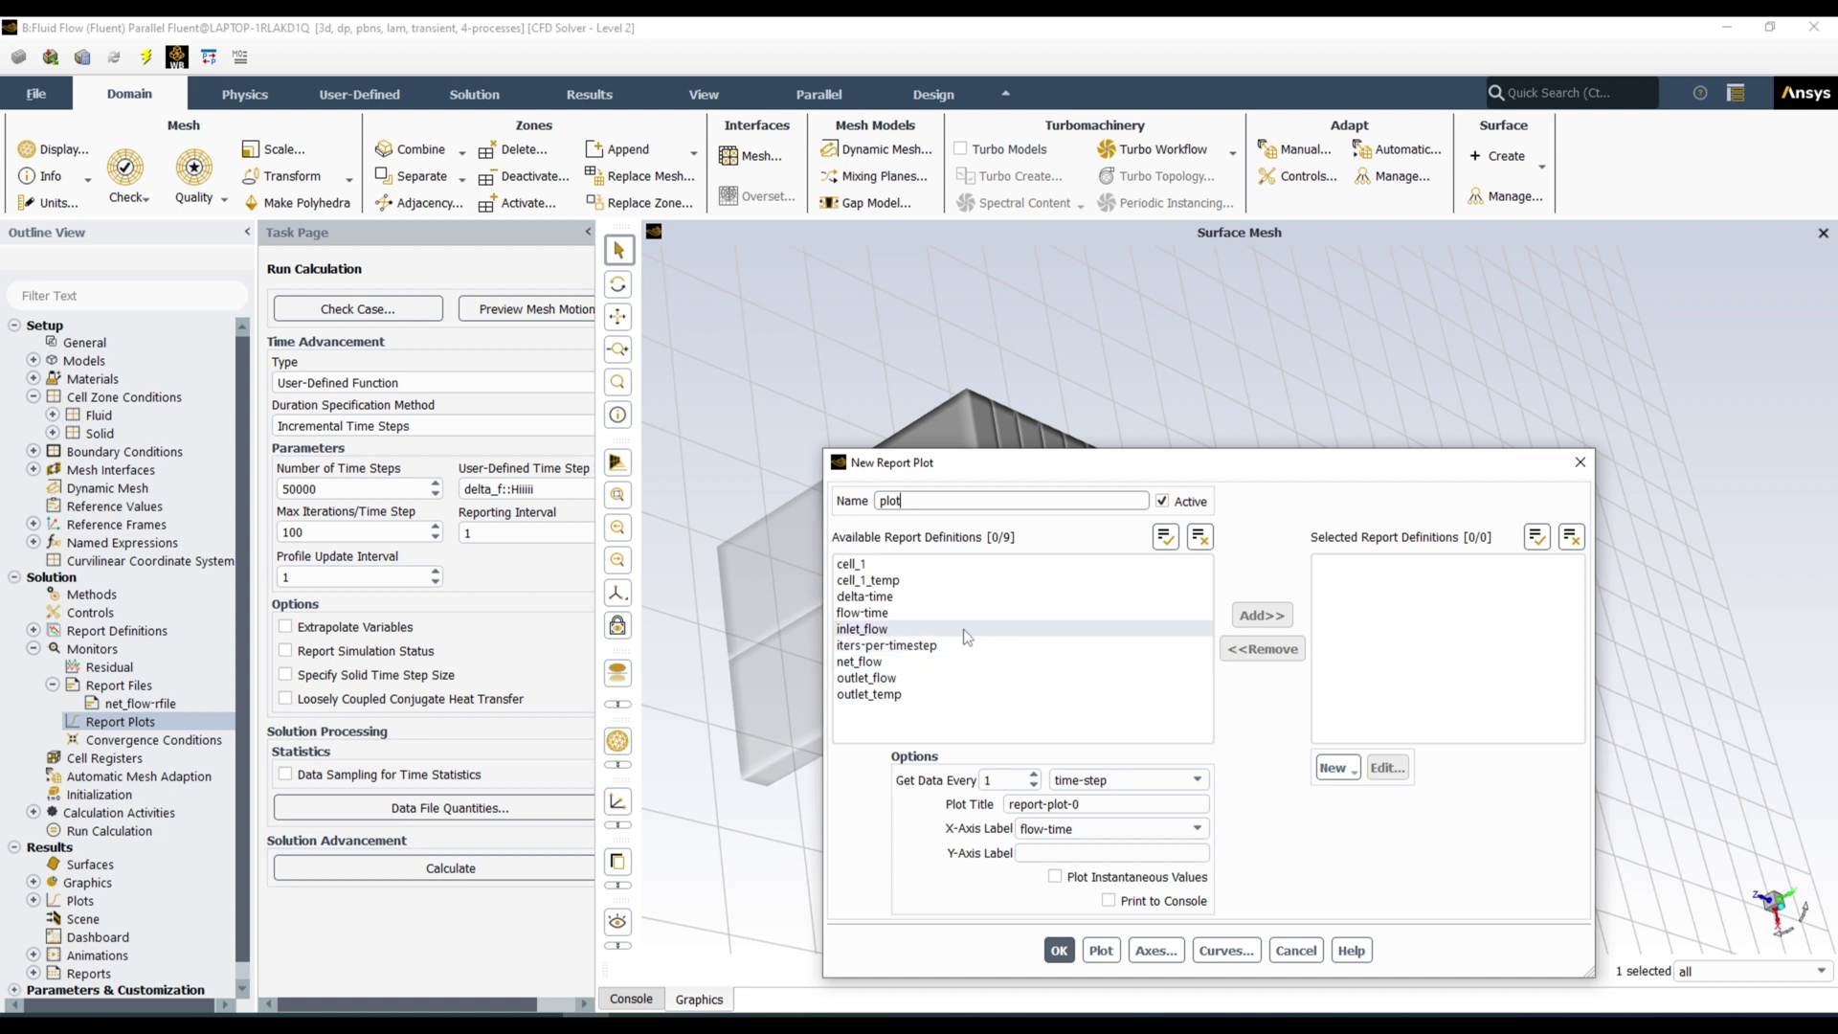
Step: Add the cell_1_temp and outlet_temp report definitions to the new report plot
click(870, 581)
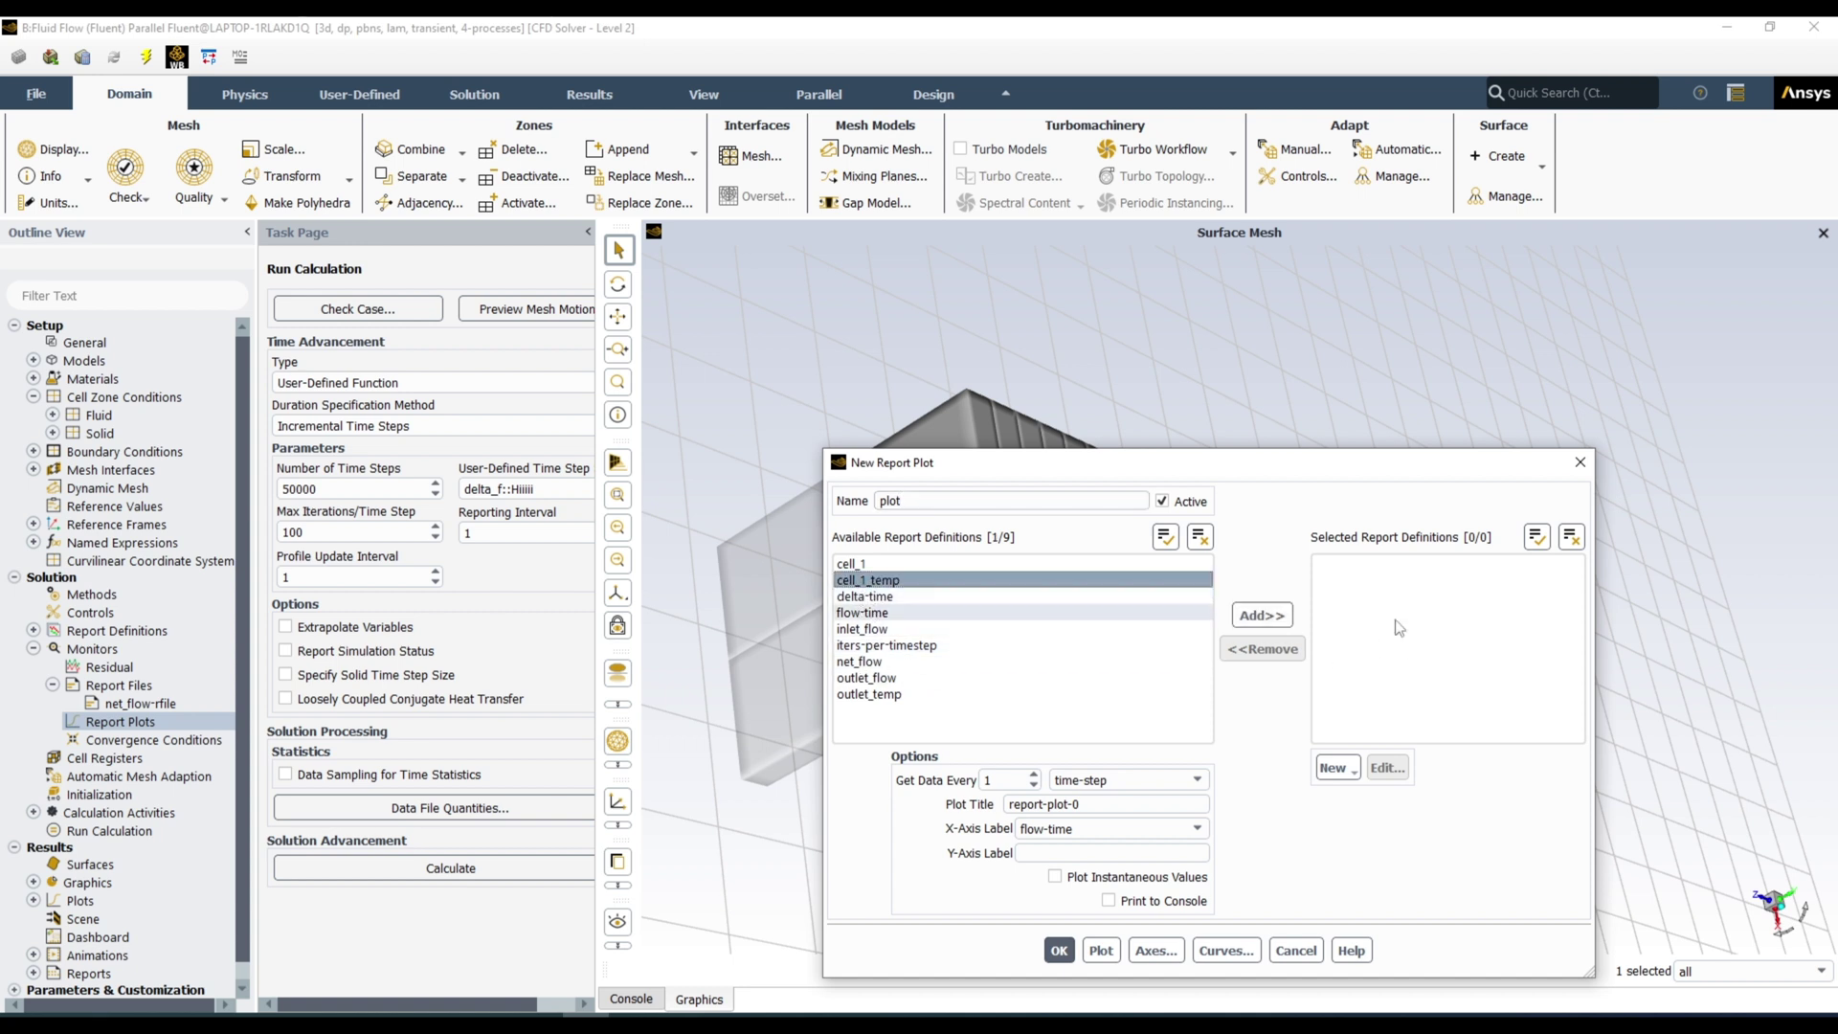
click(1261, 616)
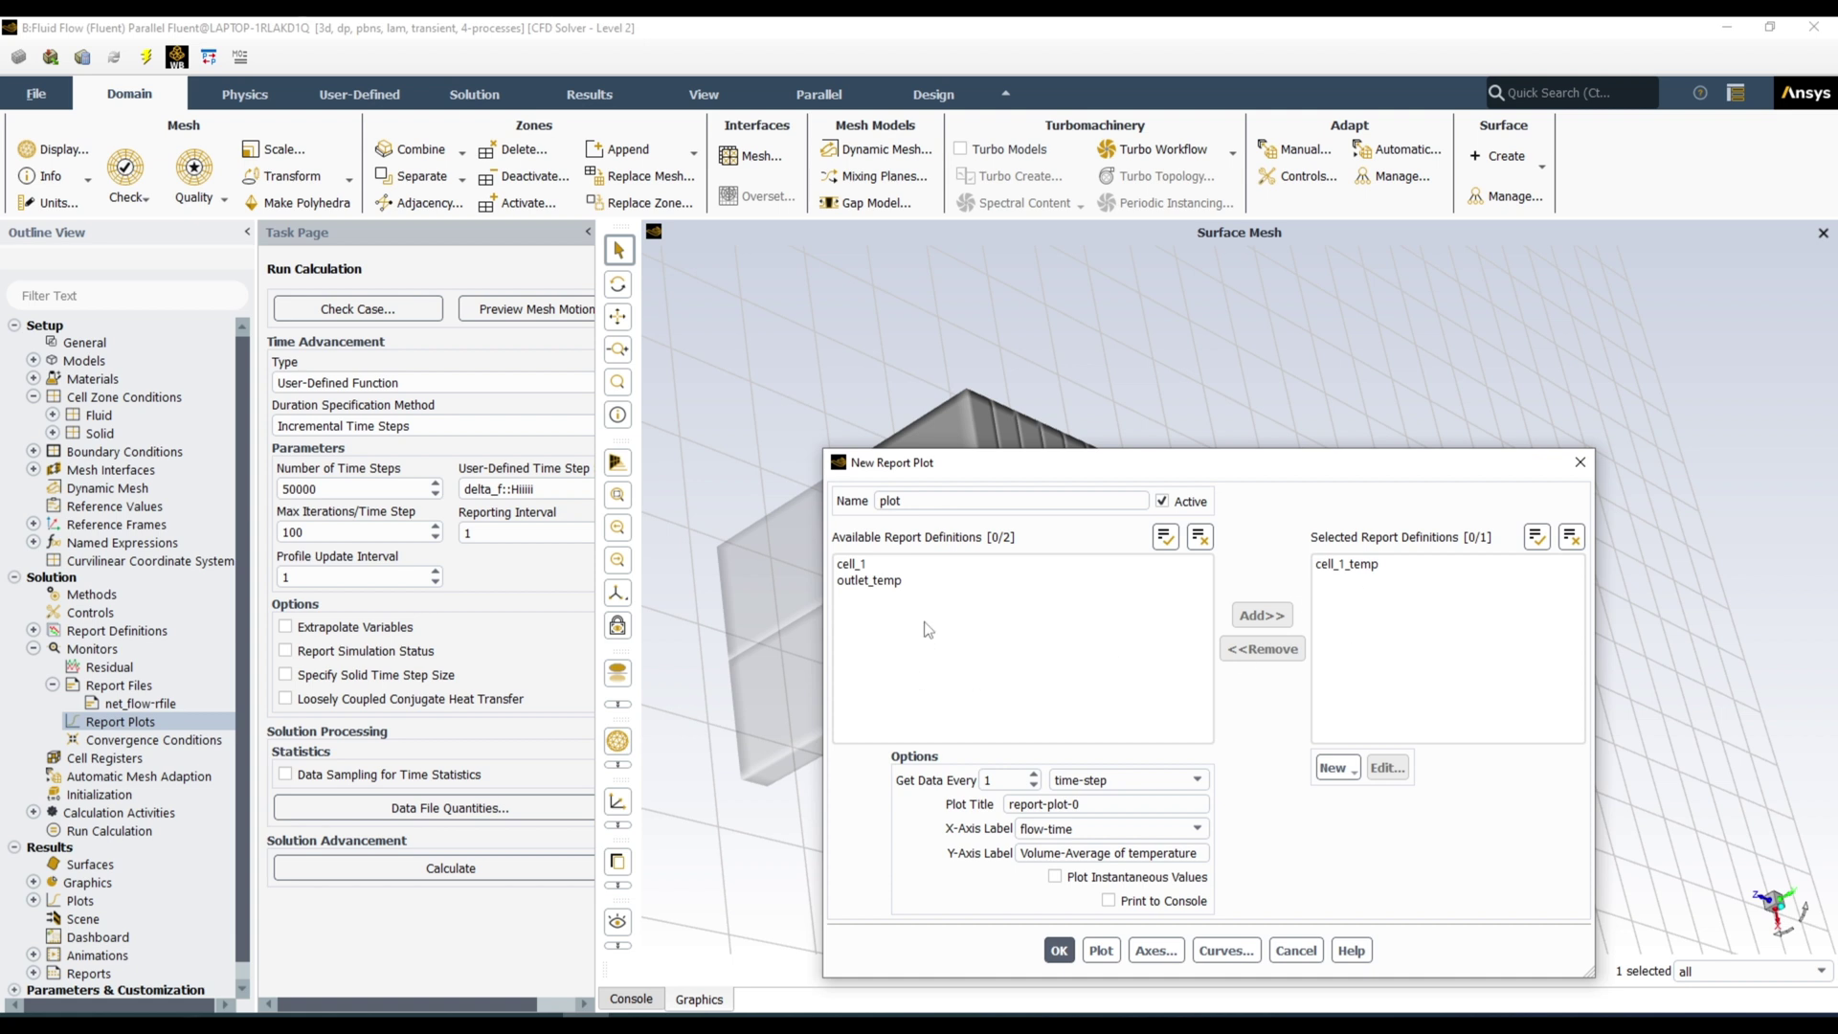
click(887, 585)
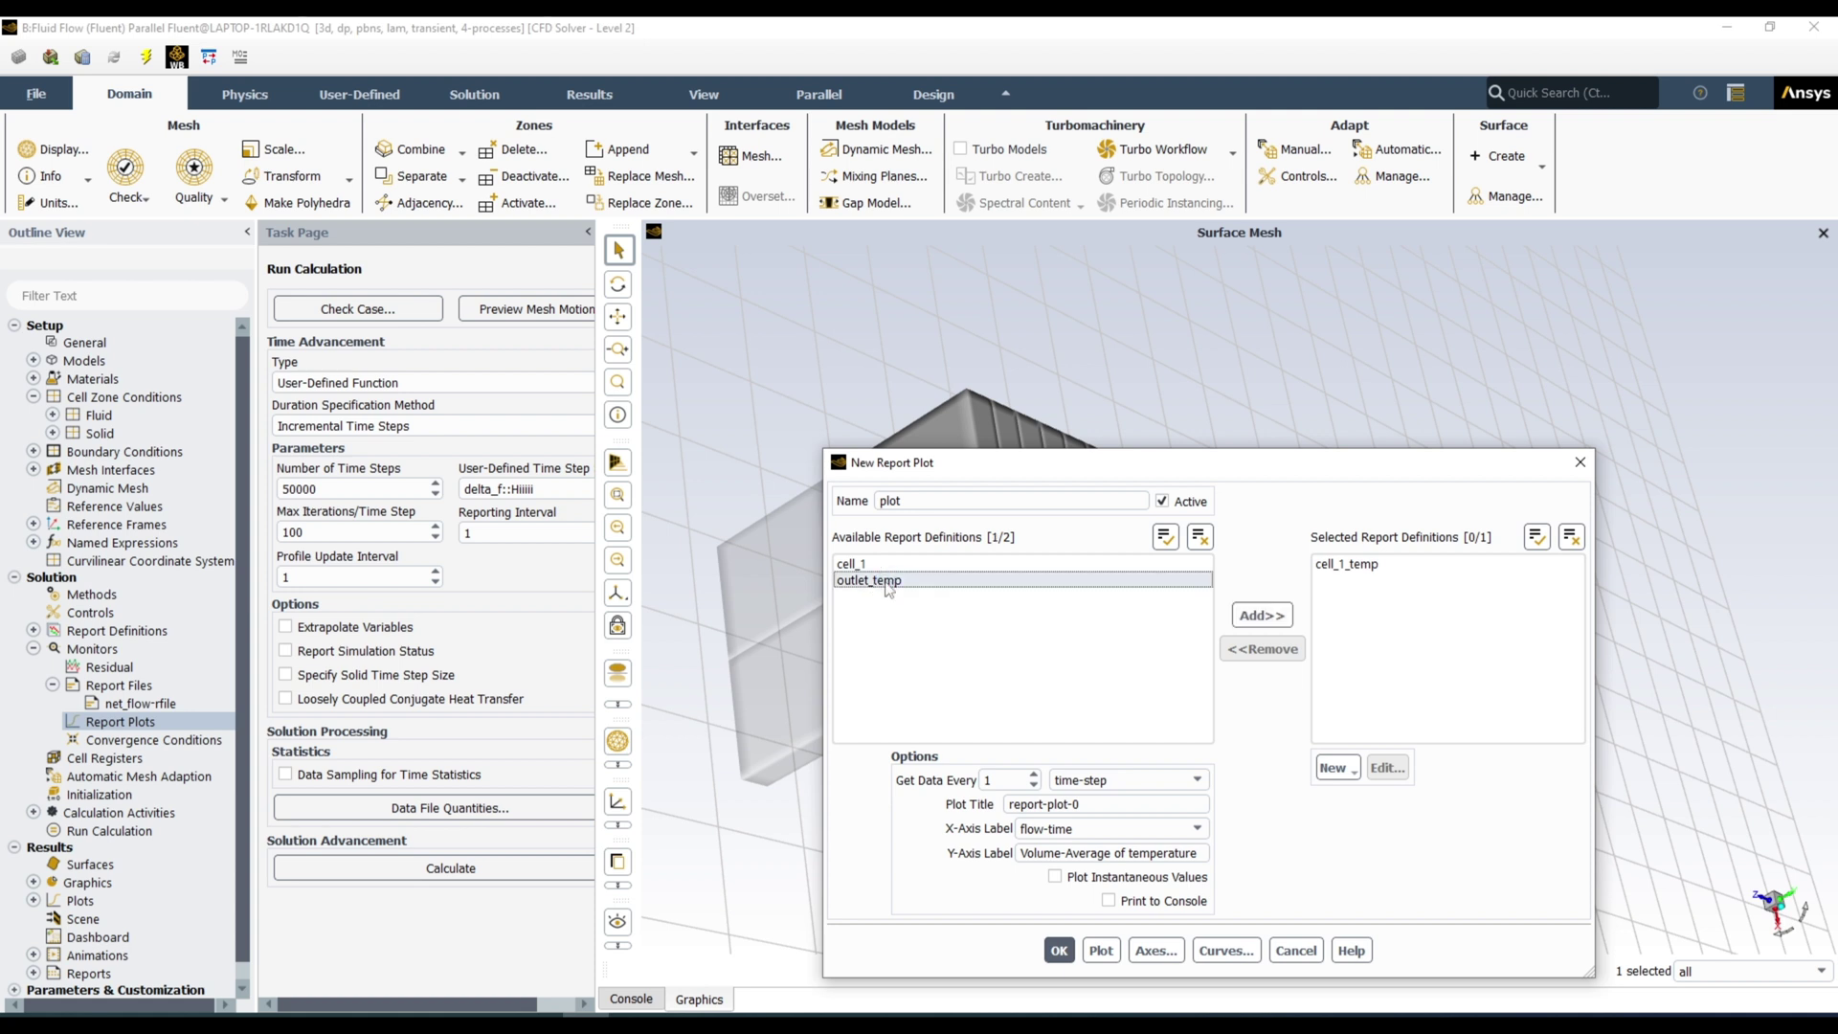
click(1256, 617)
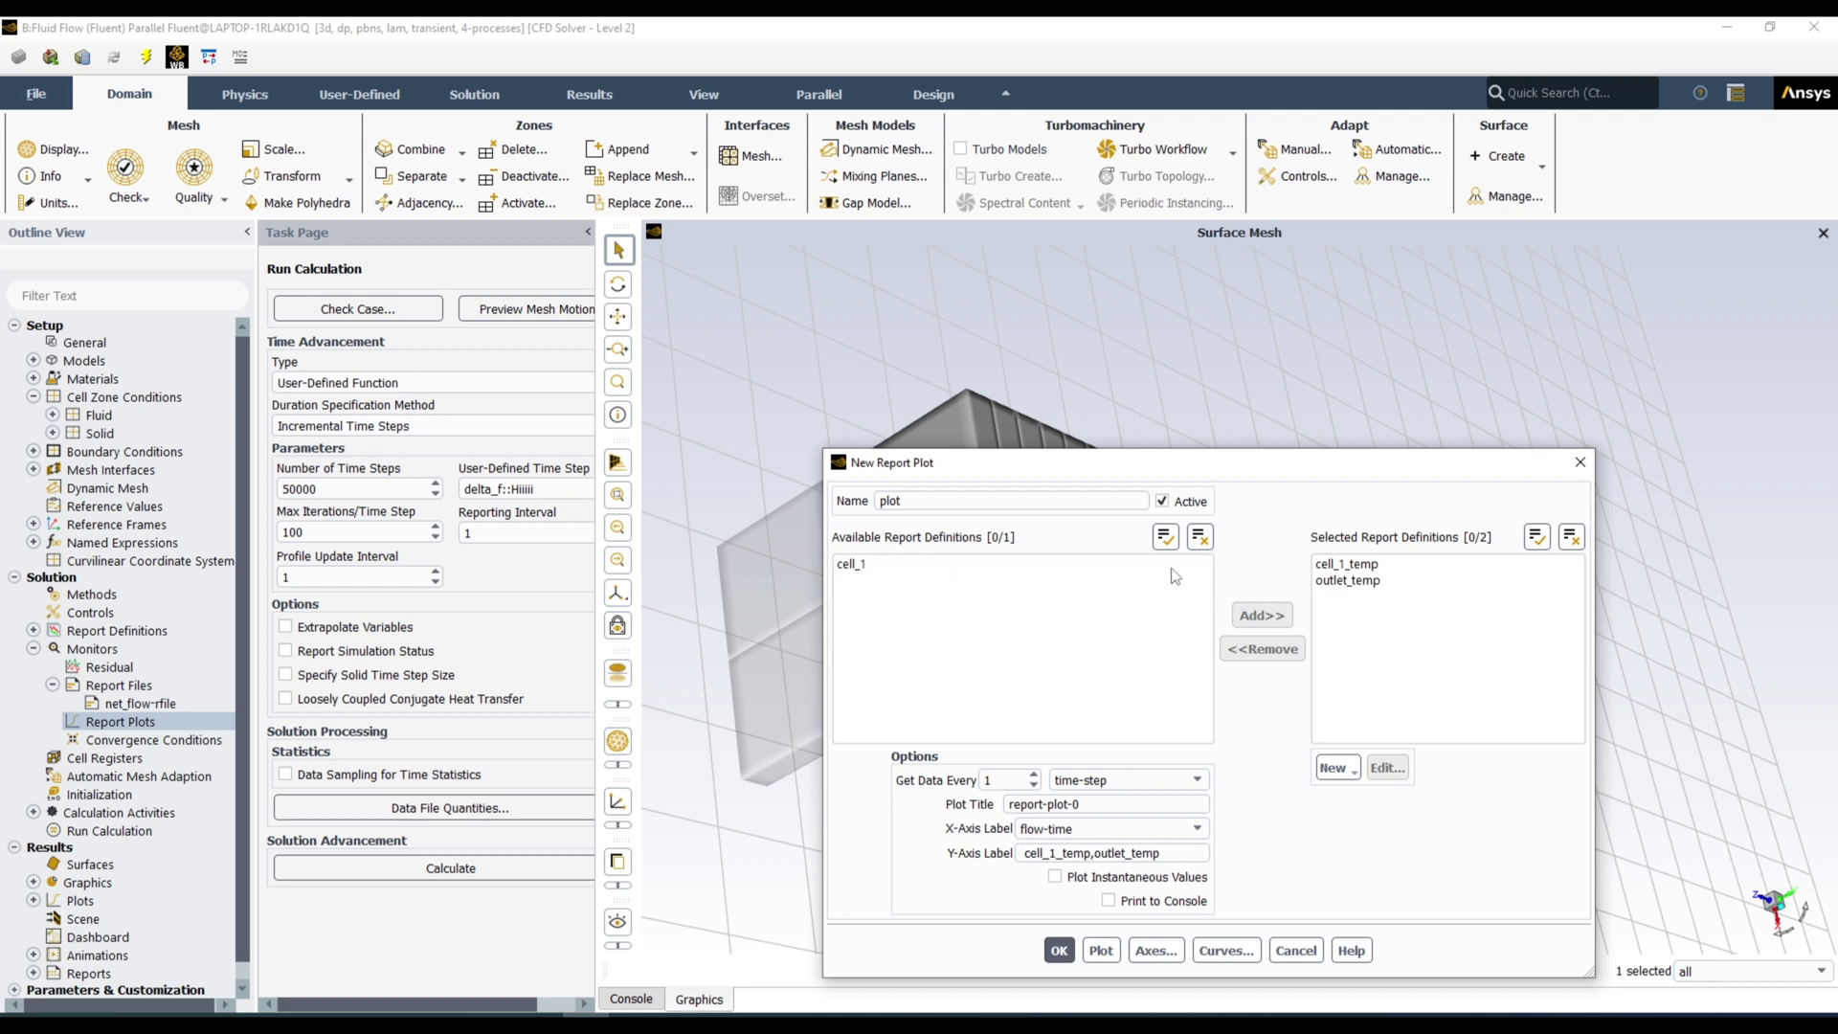
Step: Remove outlet_temp from the plot's selected report definitions and add it back
click(1347, 580)
click(1286, 649)
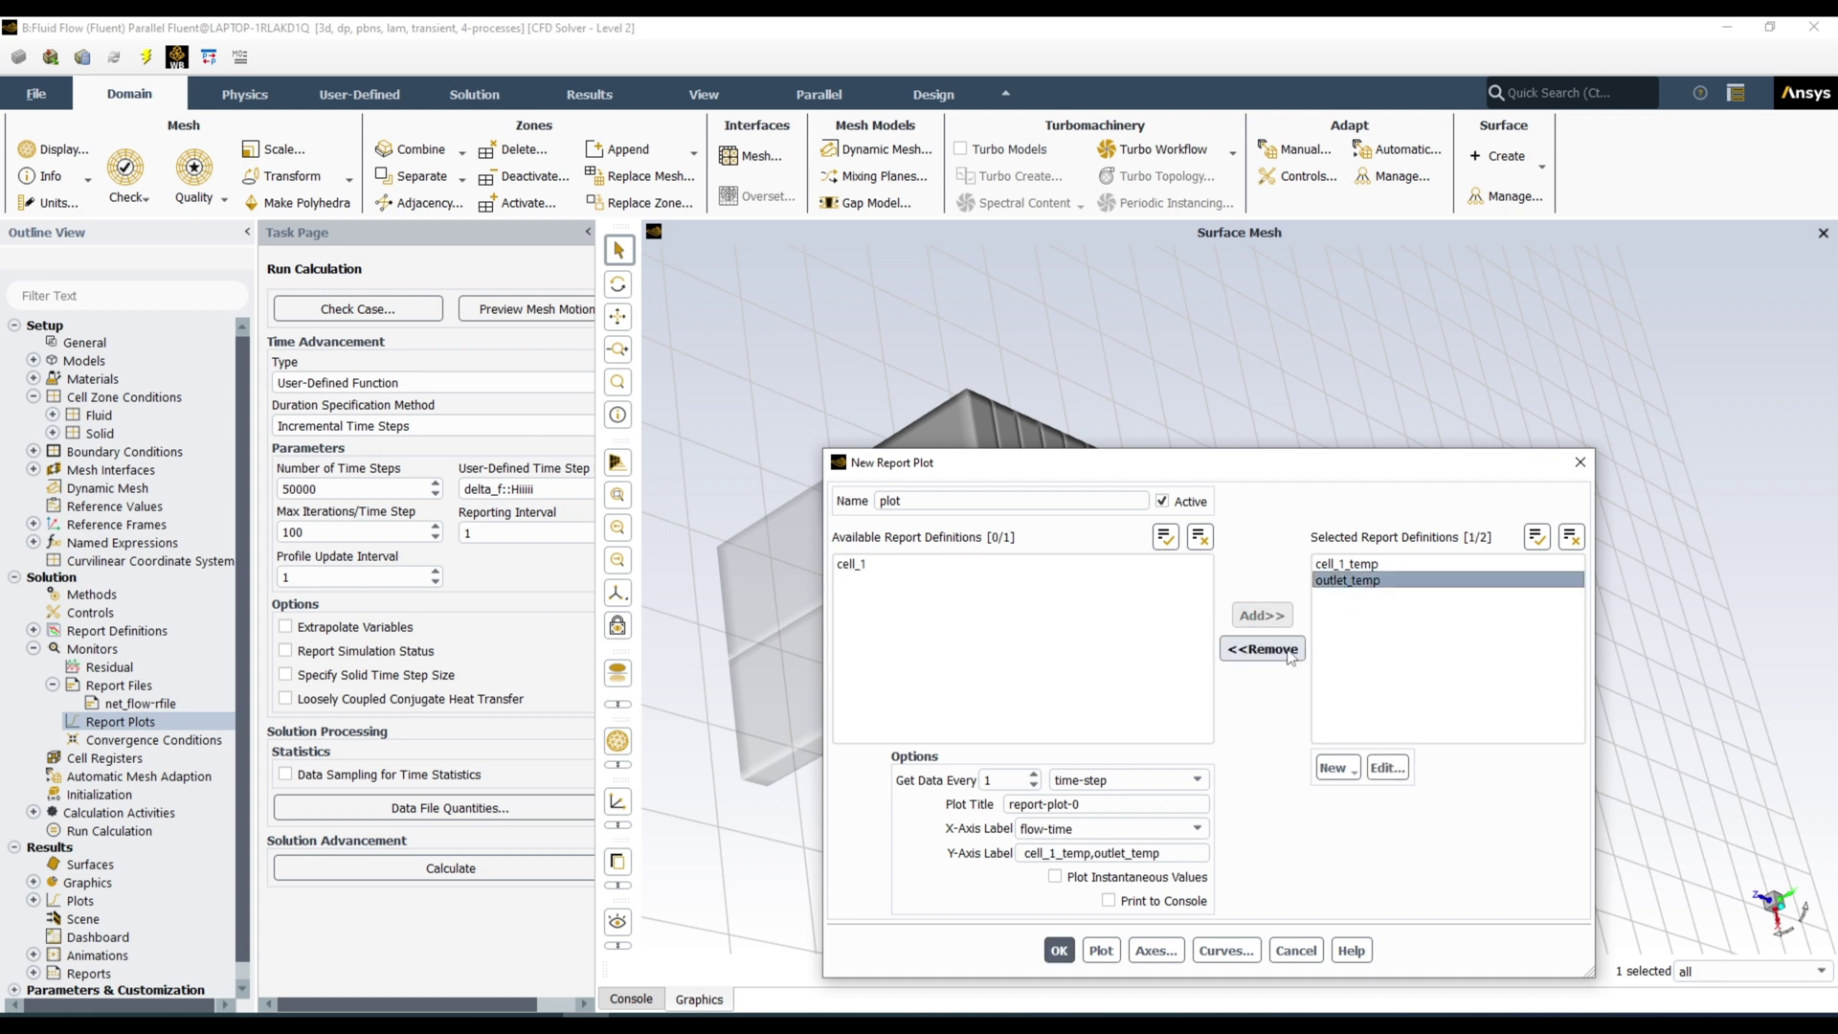
click(1138, 579)
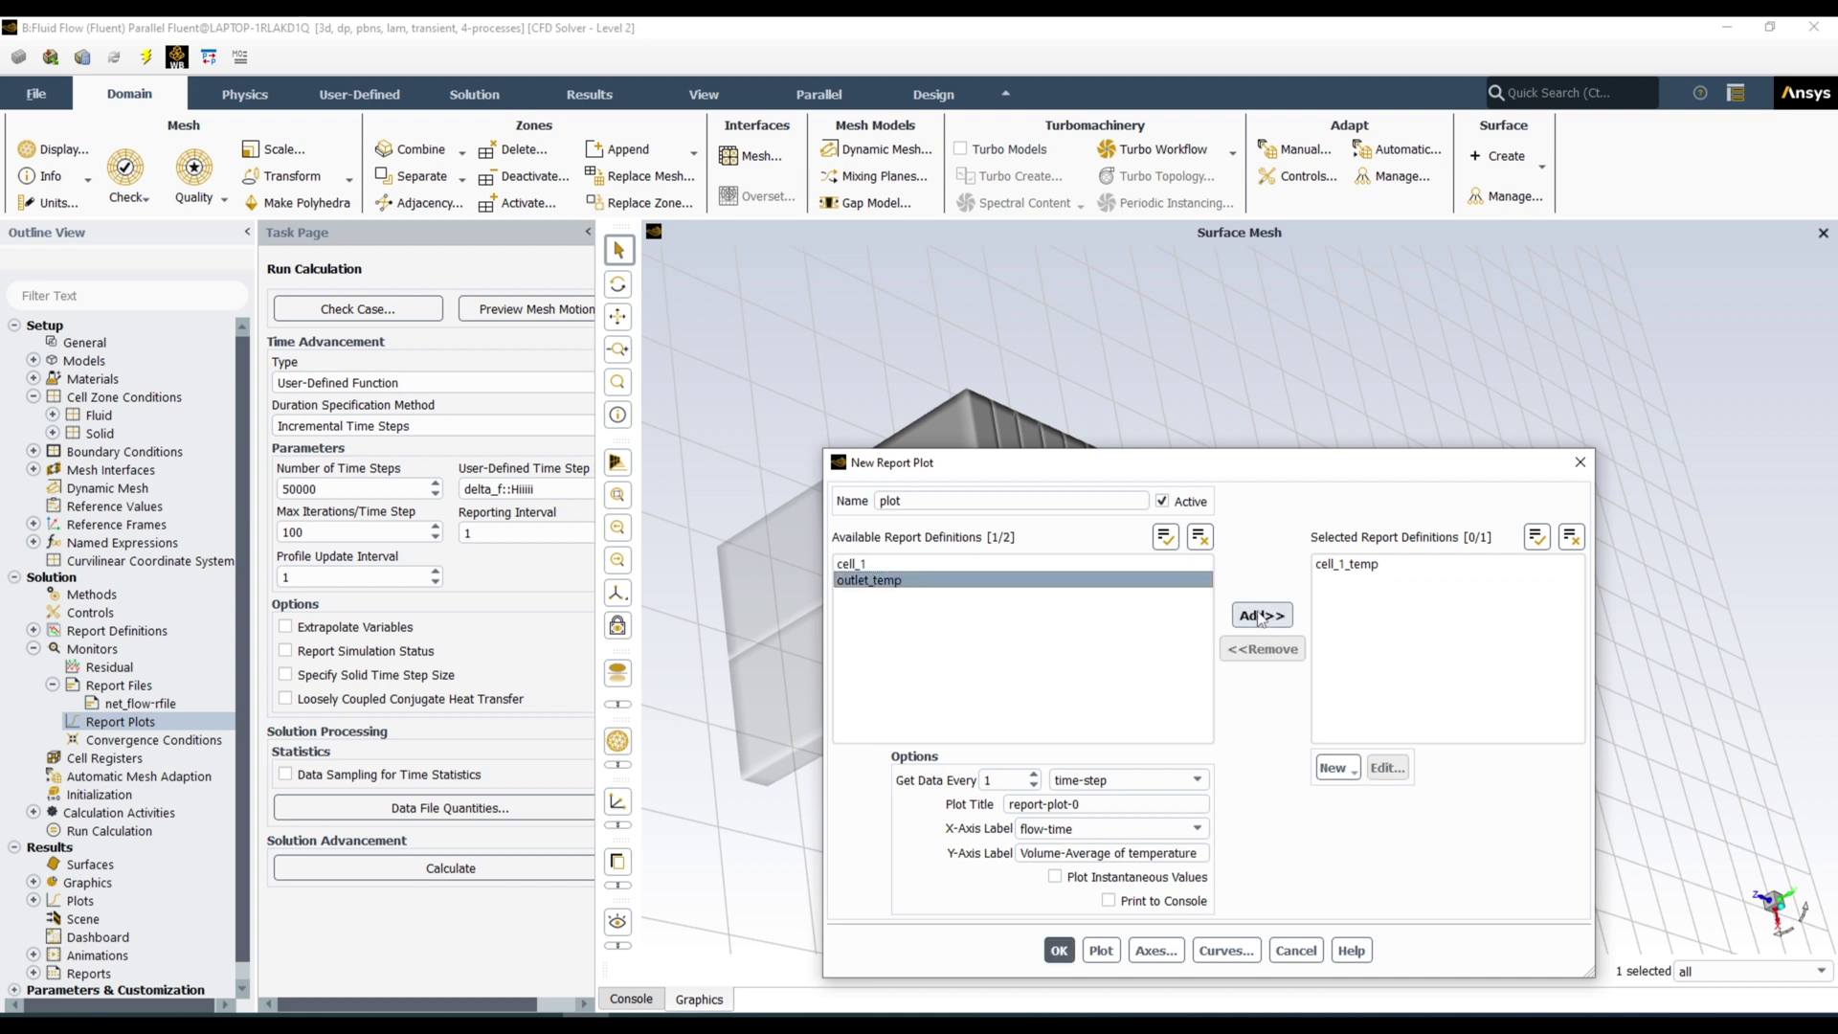
click(1261, 617)
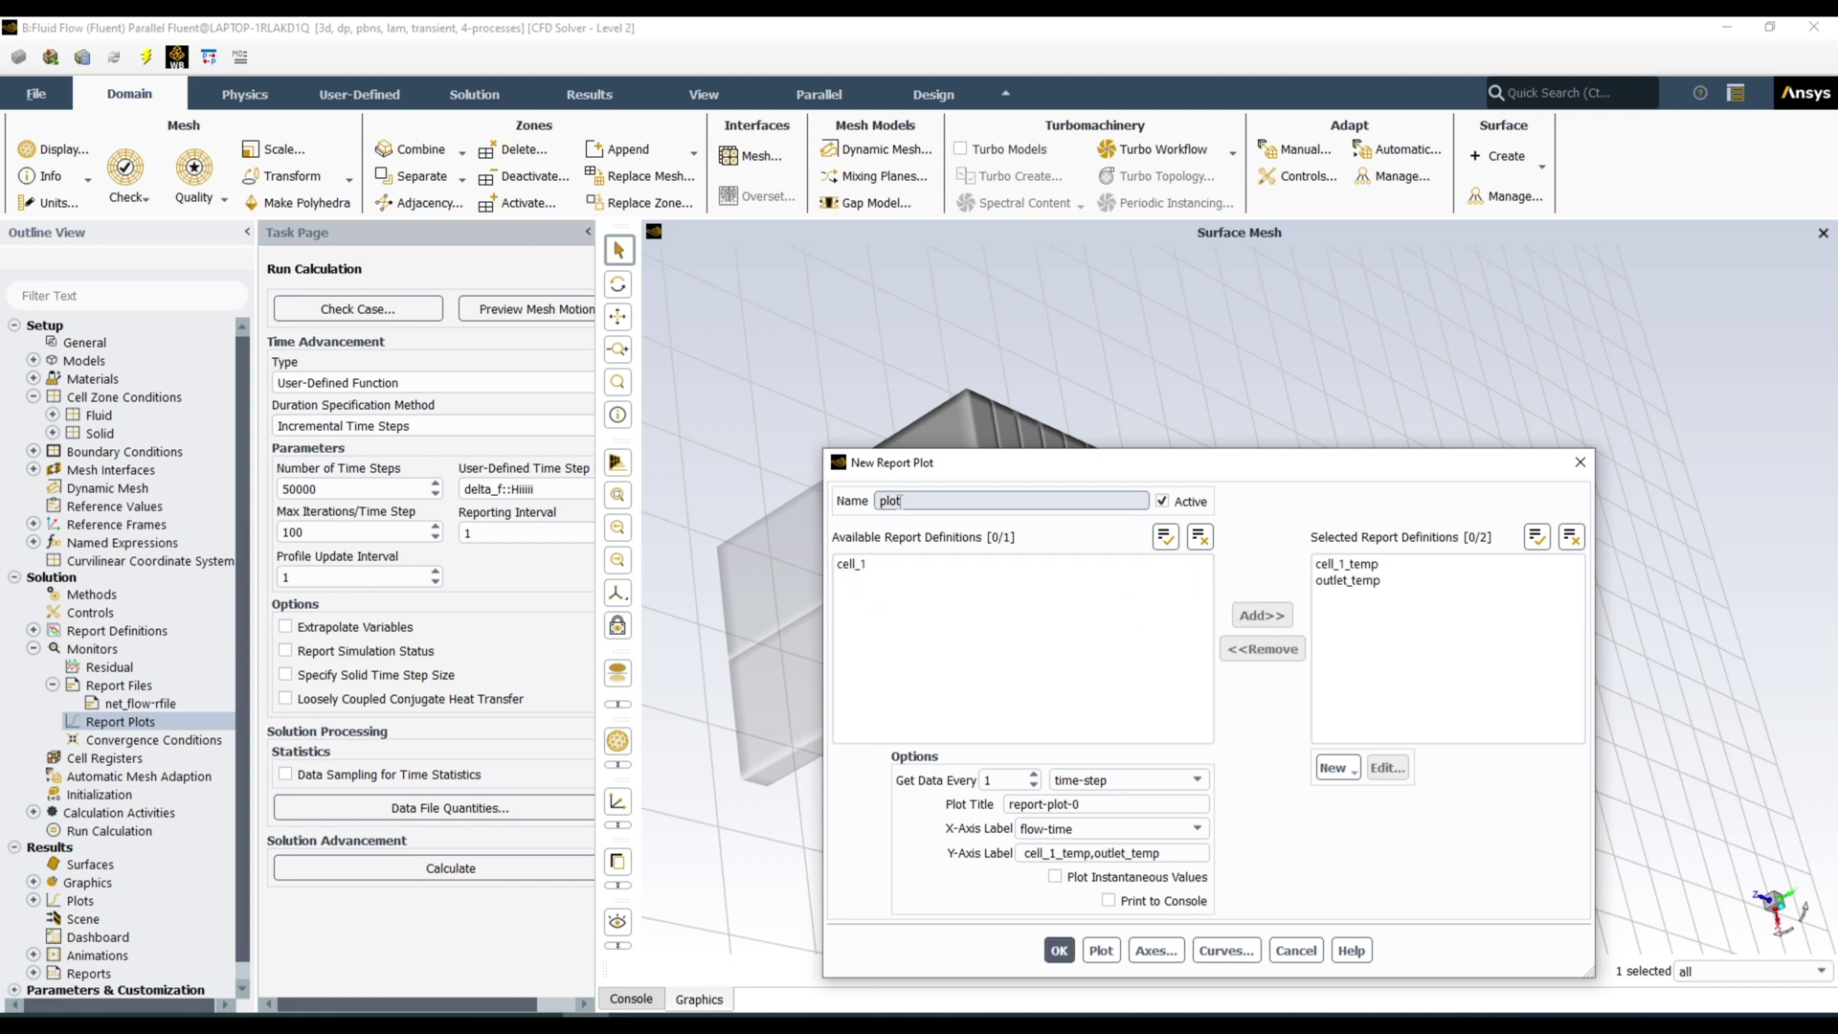
Step: Rename the report plot as temp_plot
click(882, 501)
text(t)
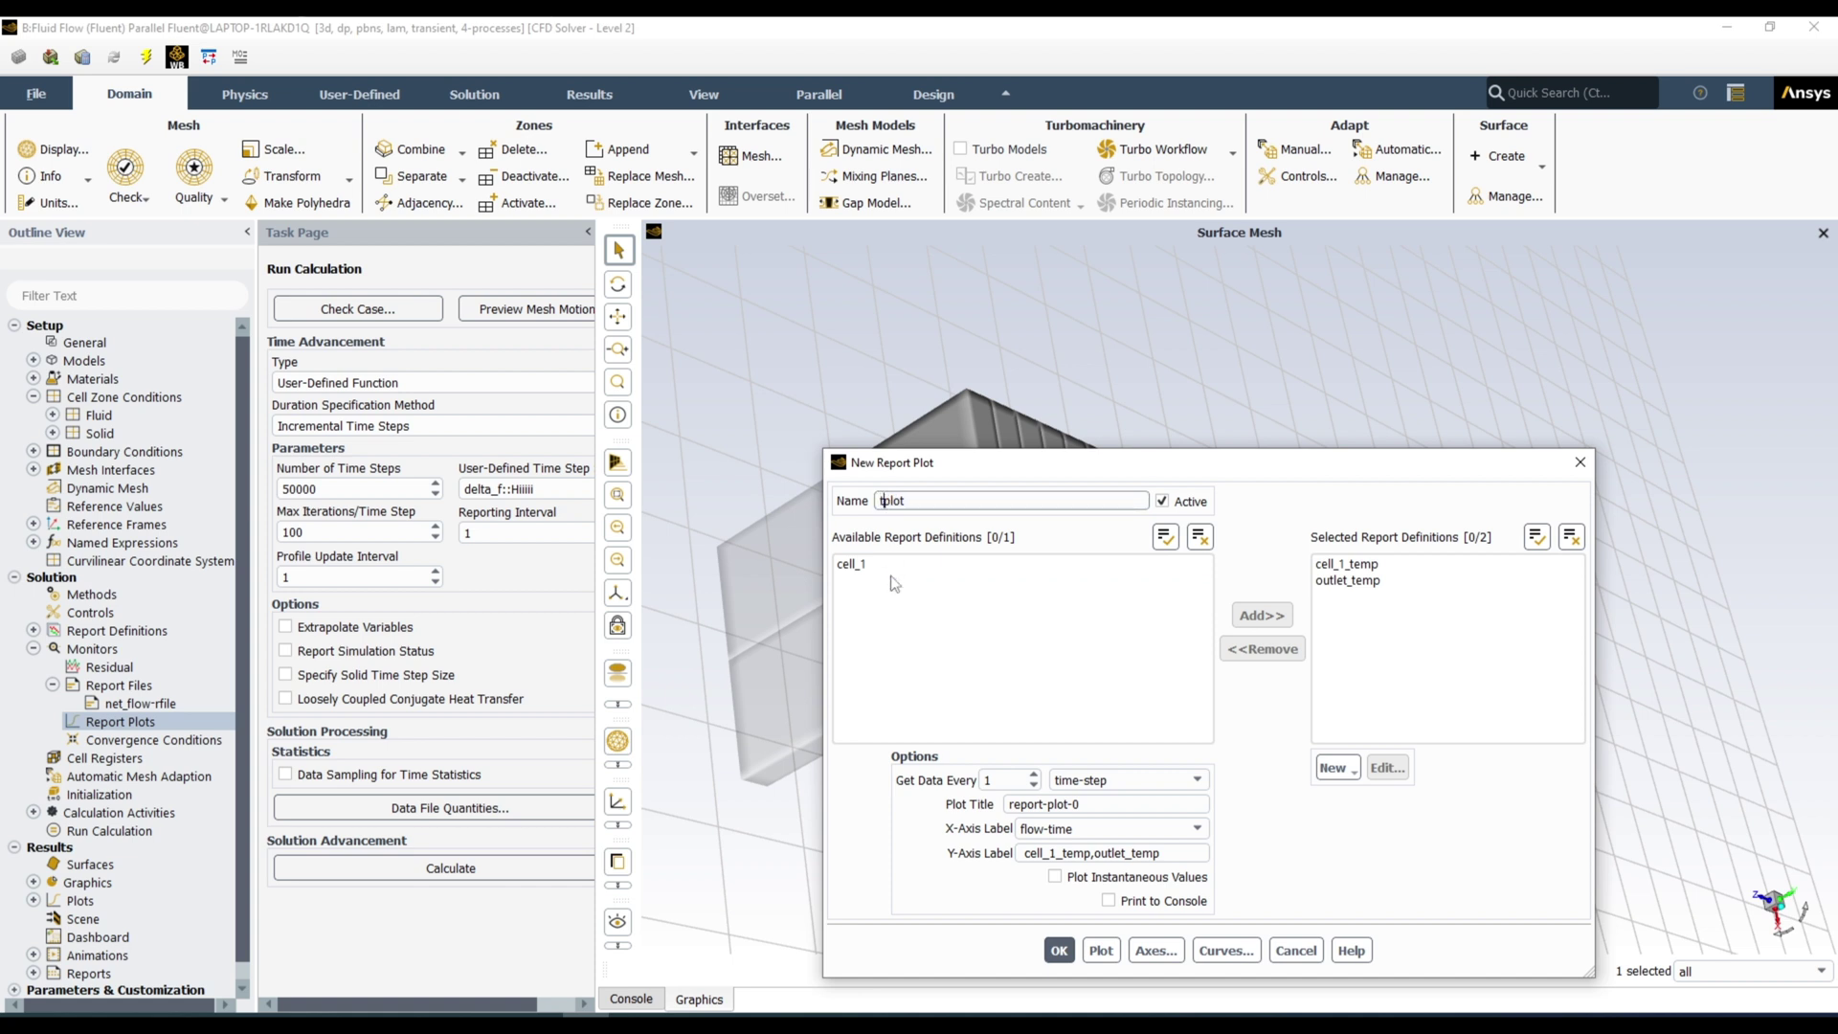
text(emp_)
Step: Set temp_plot to get data every 2 time-steps, keep flow-time as its x-axis label, and save the plot
click(1148, 781)
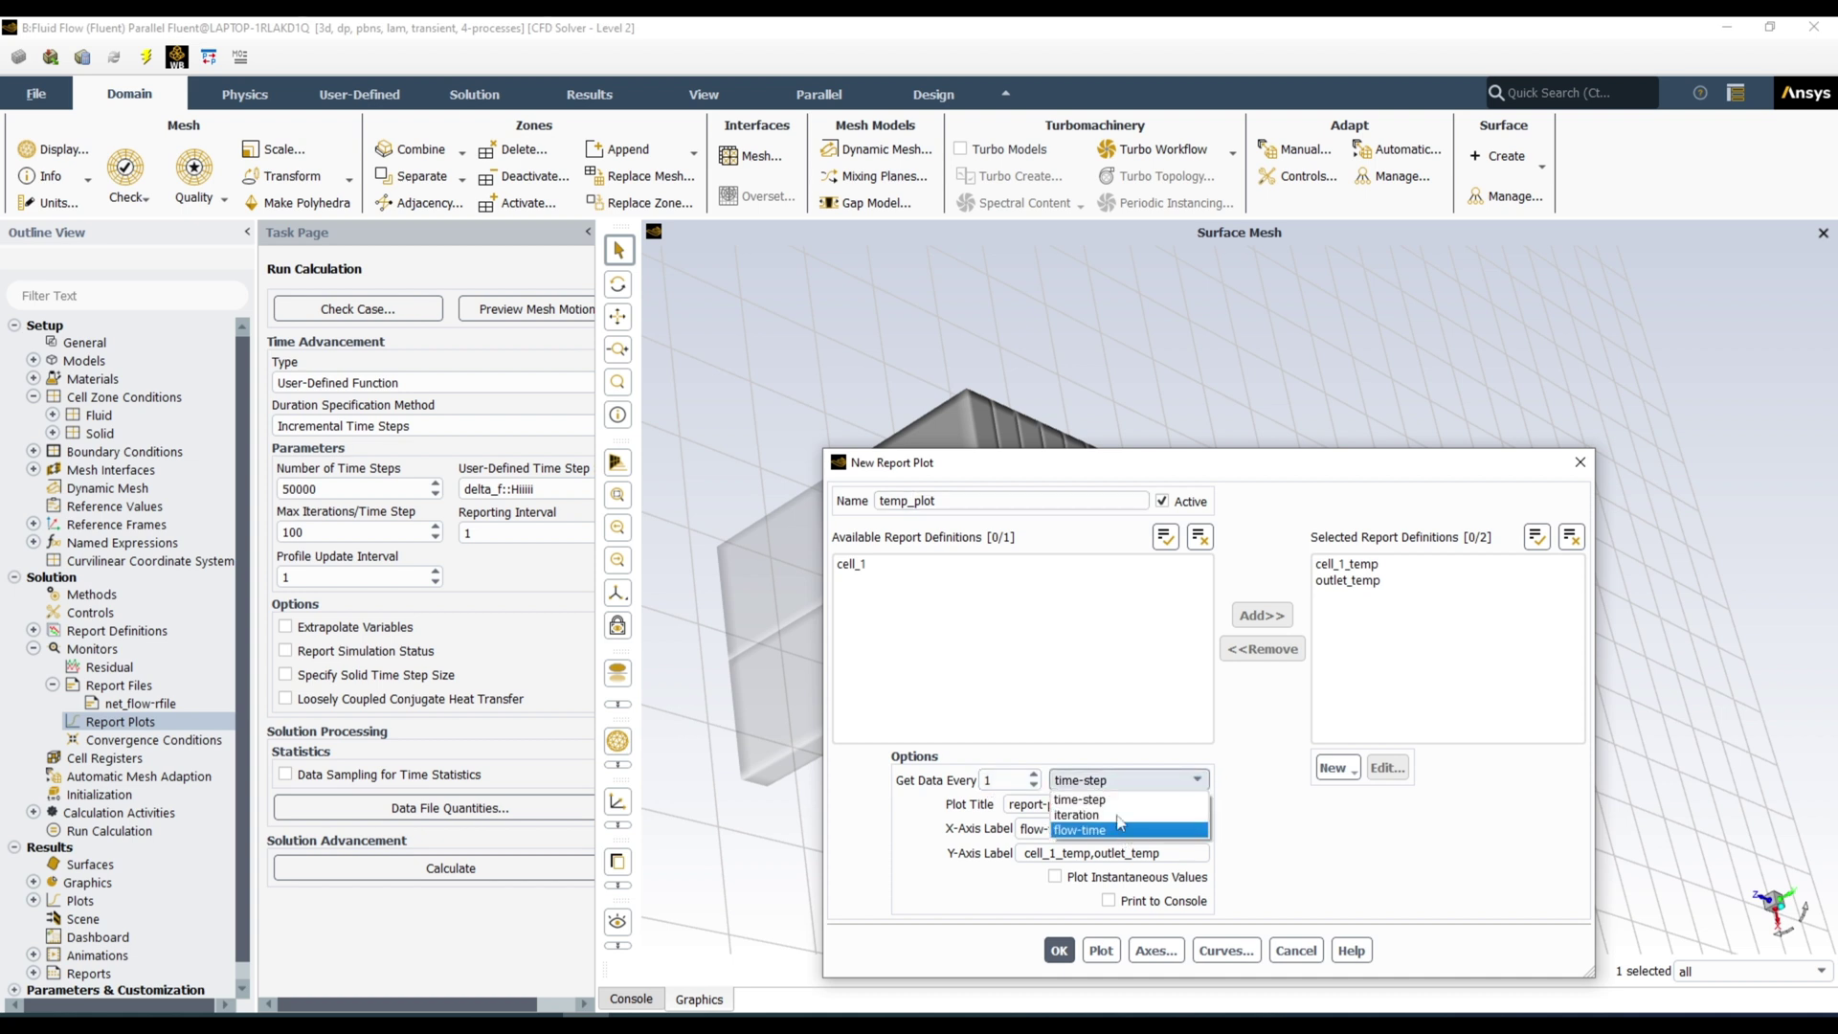
click(1114, 800)
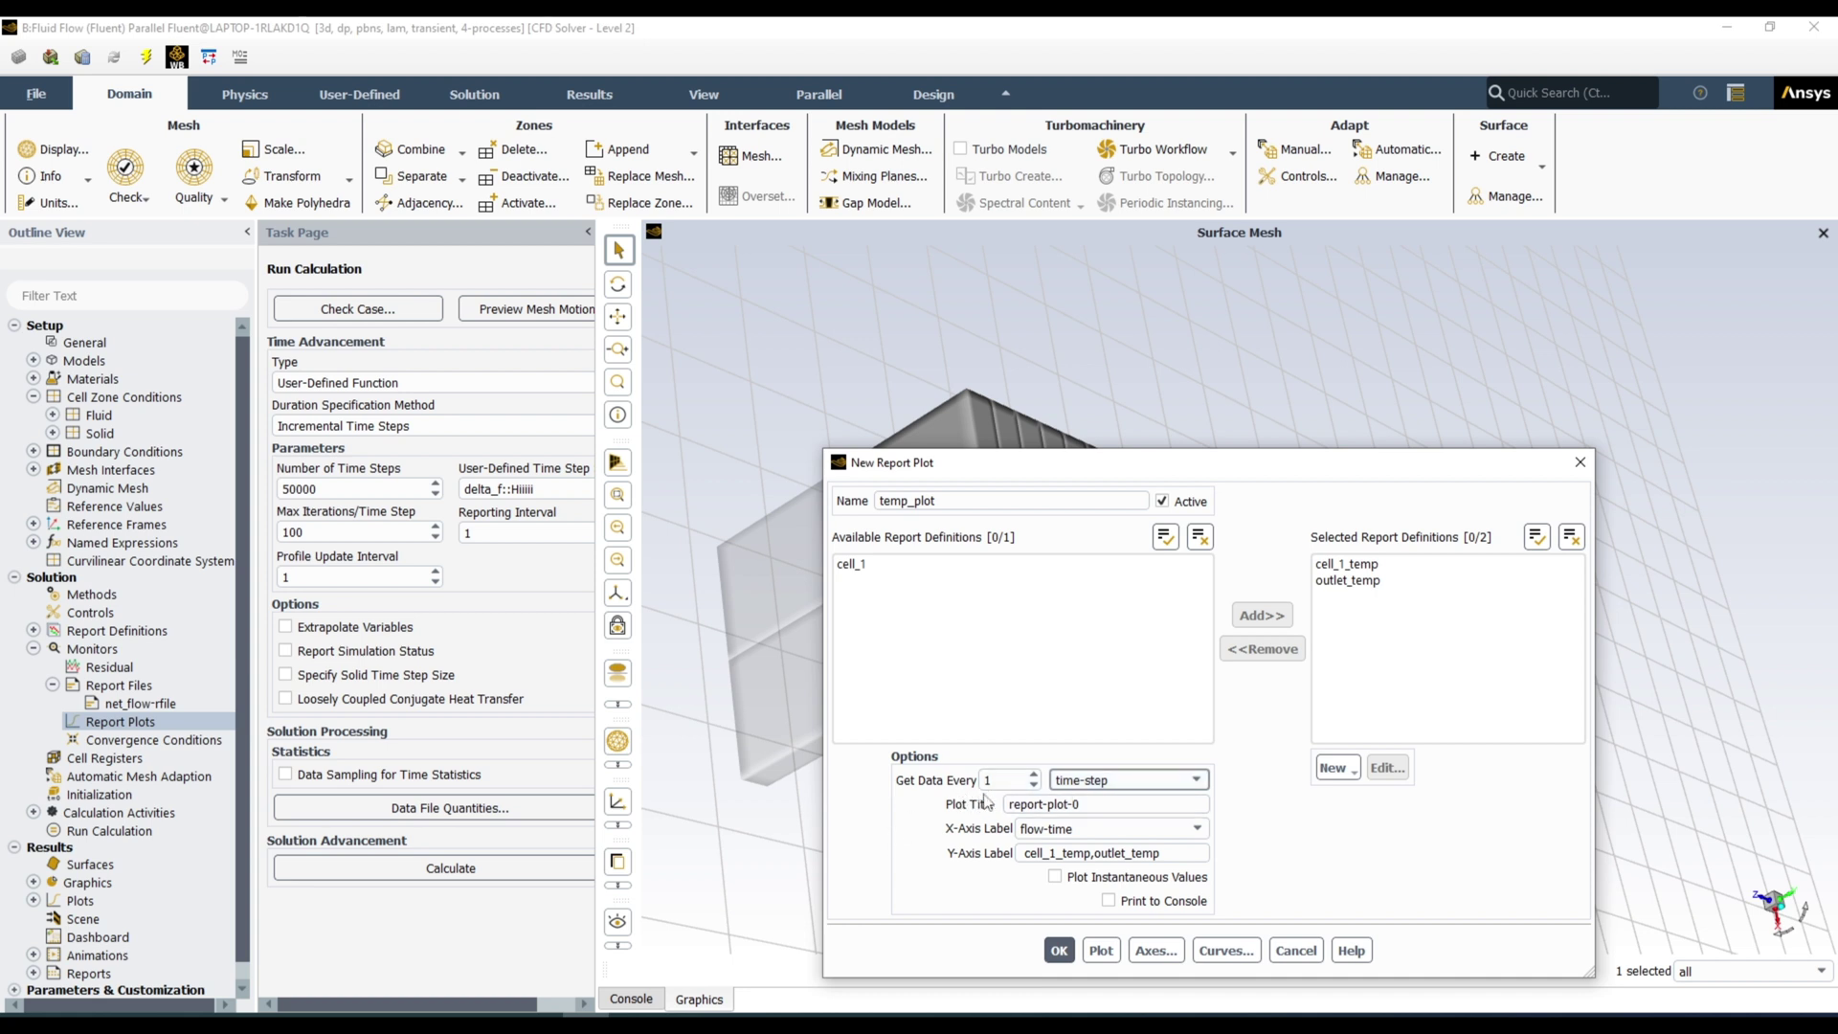
click(1034, 776)
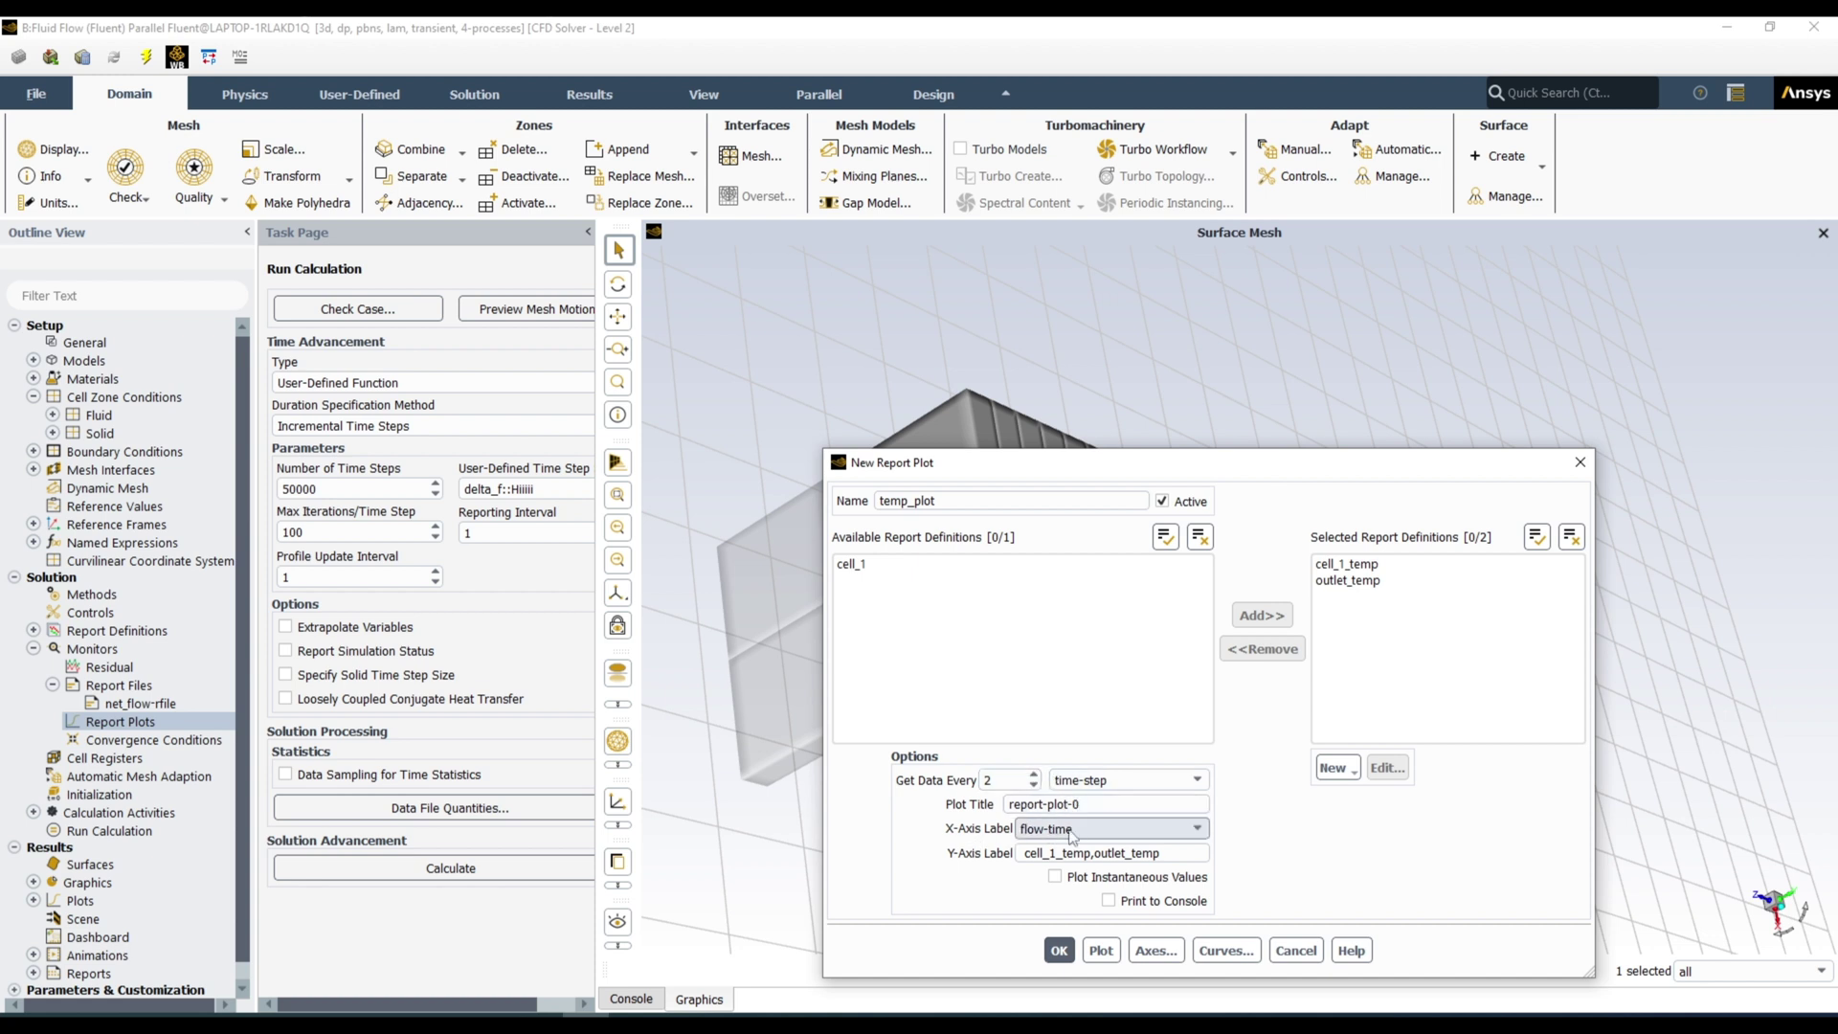
click(1197, 829)
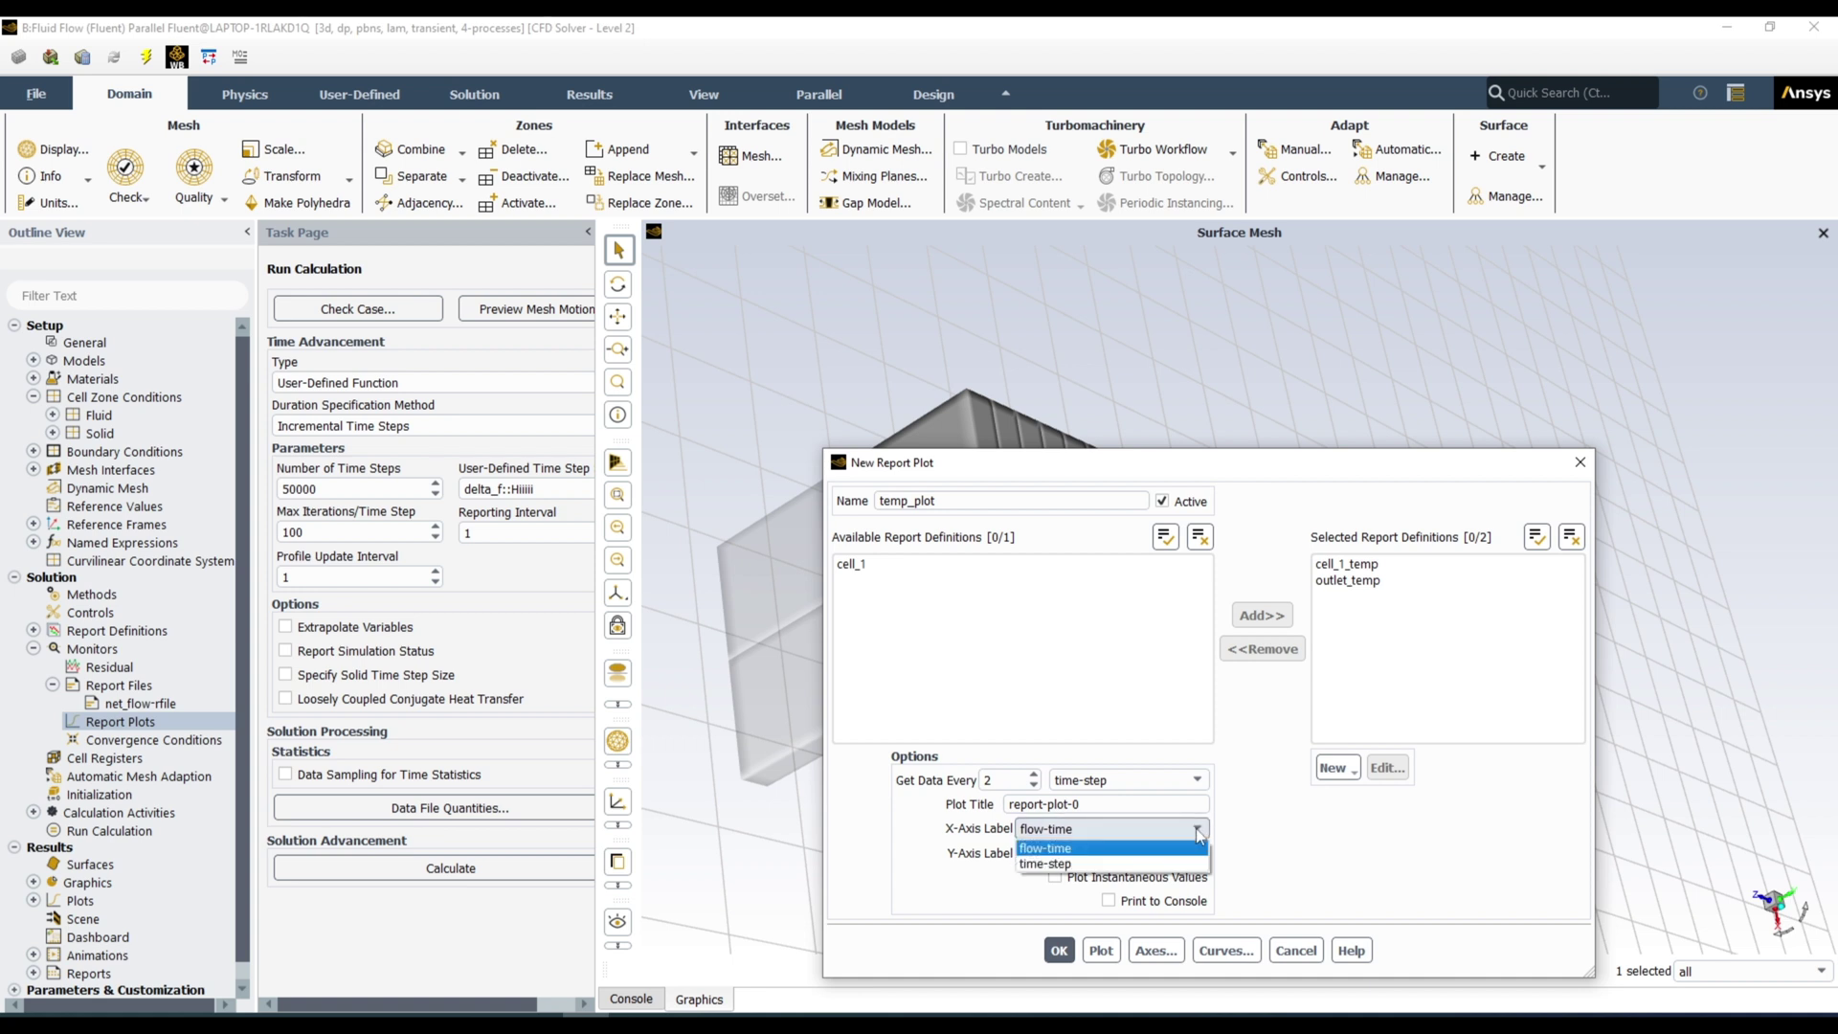
click(1197, 831)
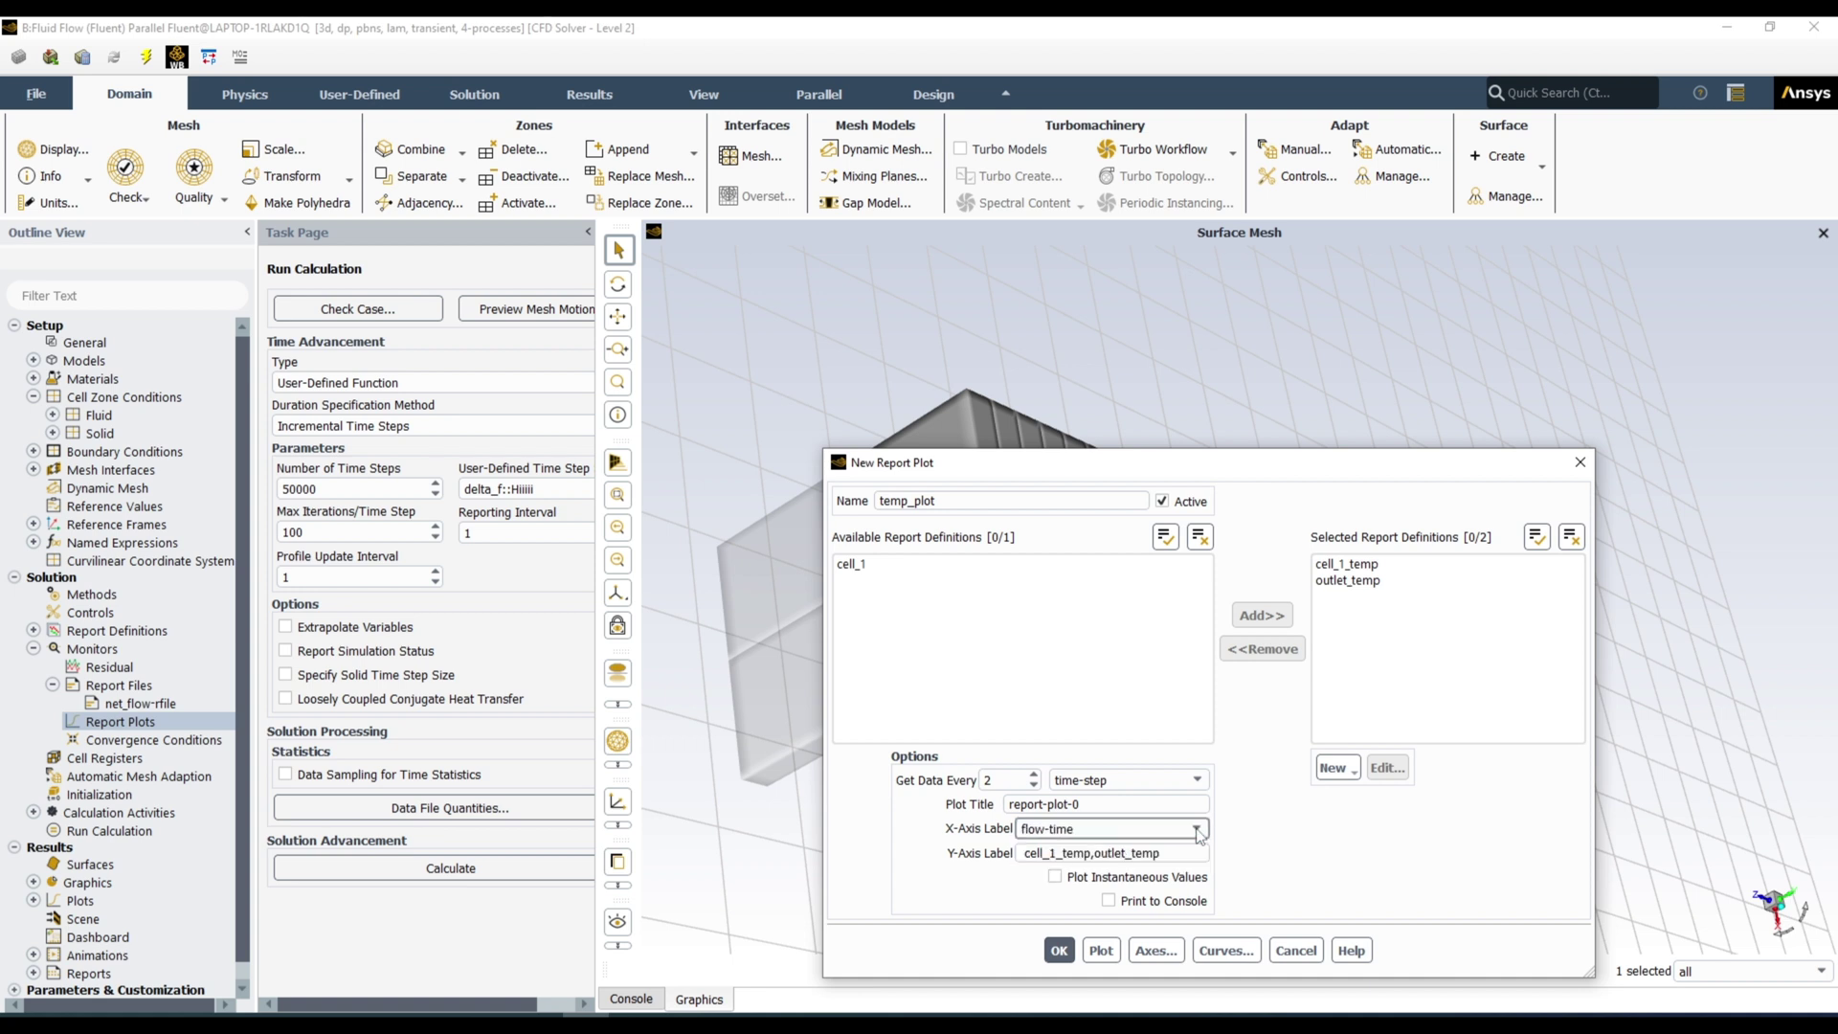
click(1088, 804)
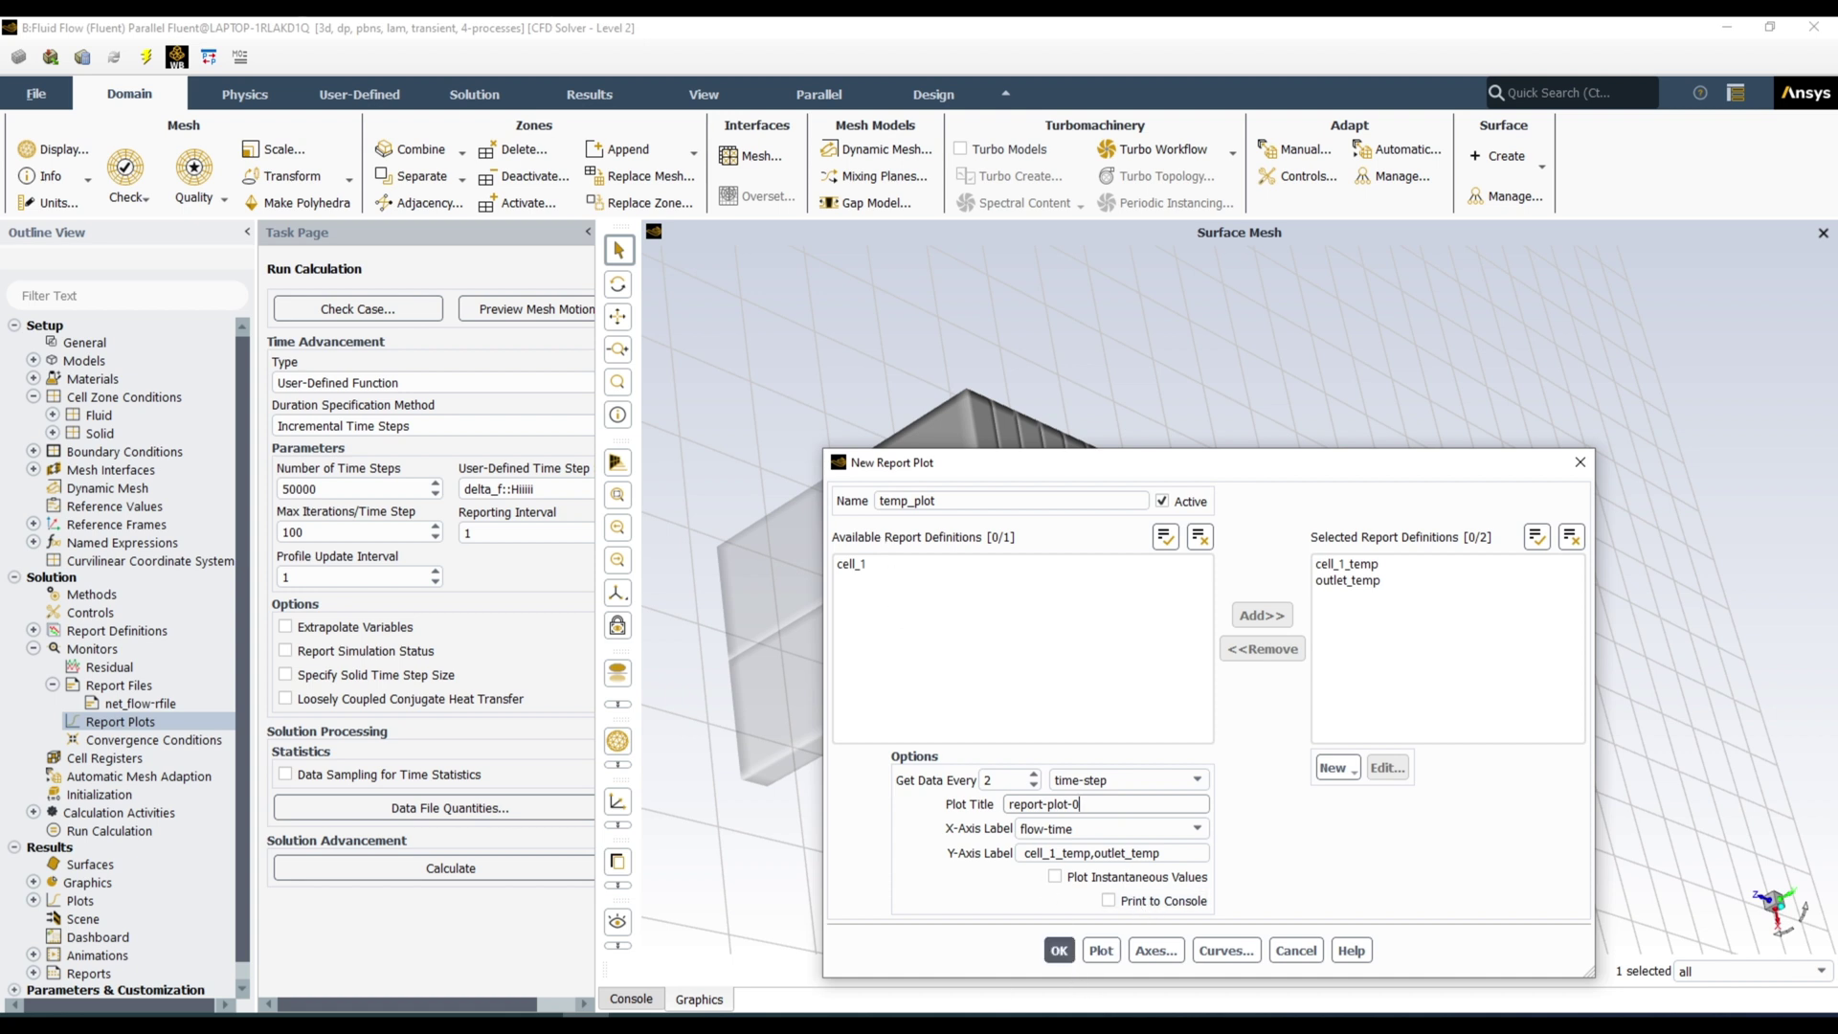
click(1059, 950)
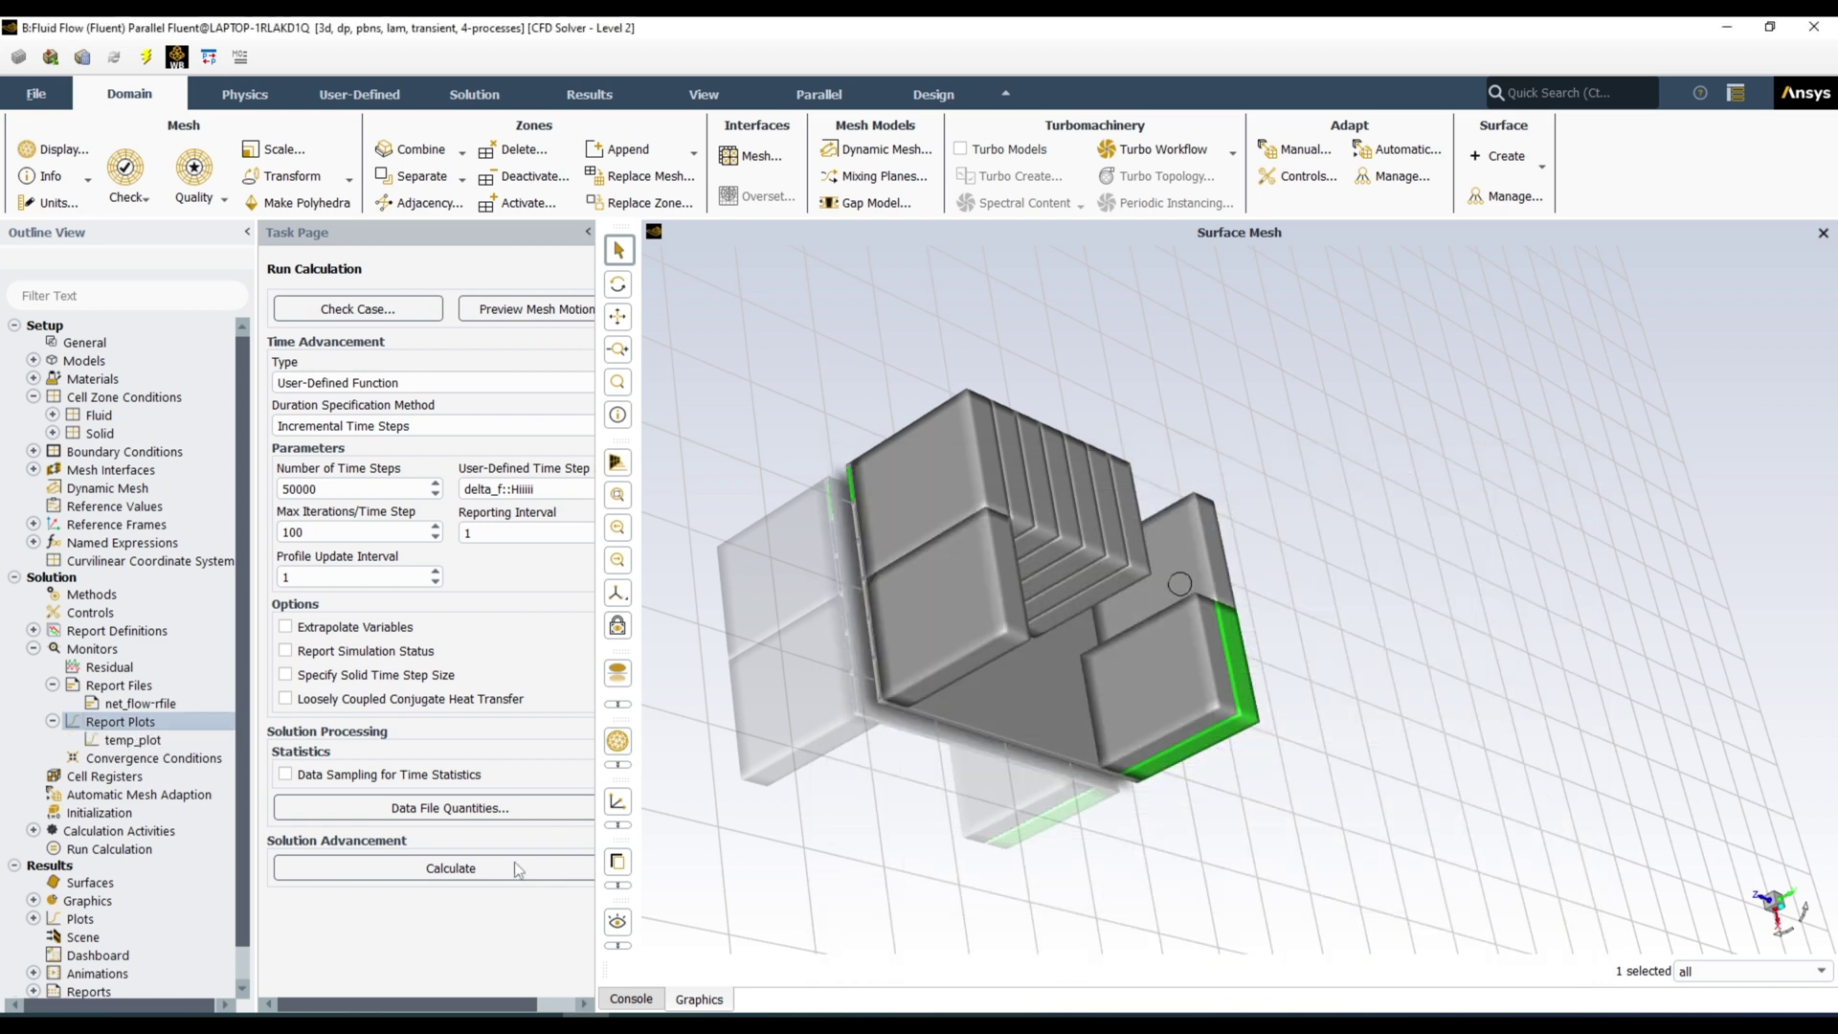
Step: Start another new report plot under the solution monitors
right_click(114, 746)
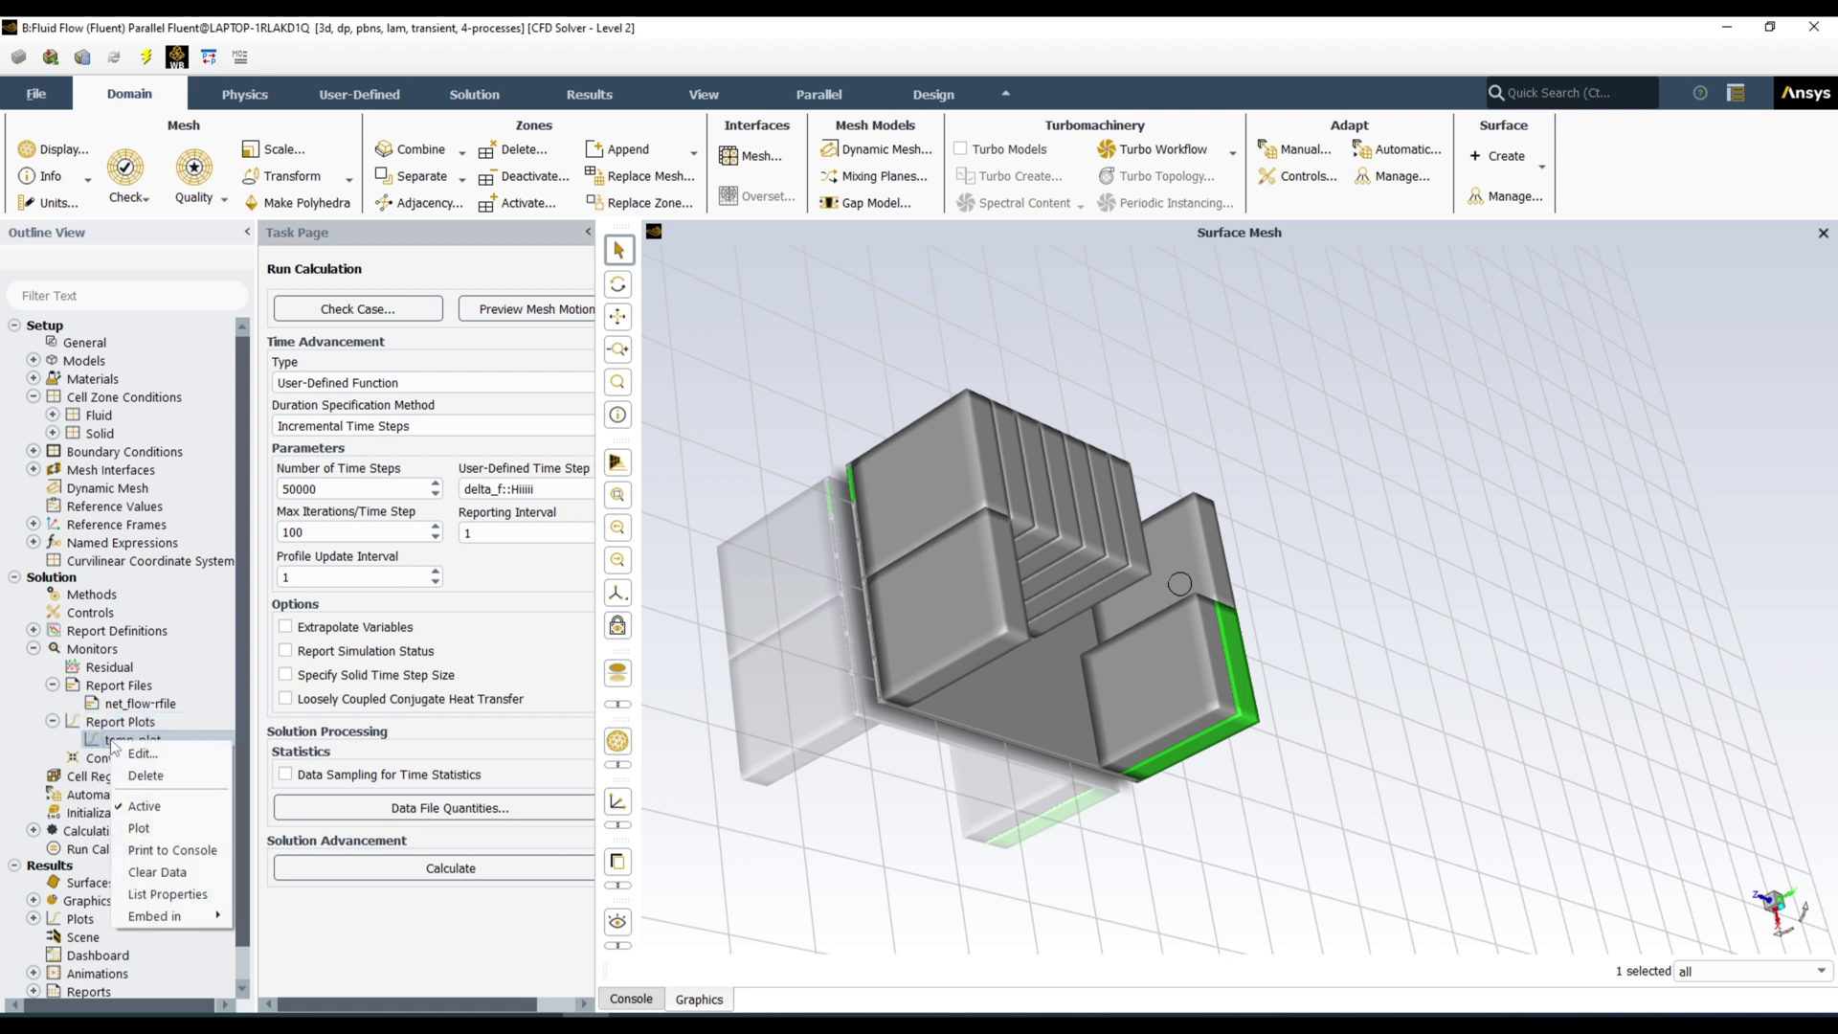
right_click(126, 724)
right_click(127, 725)
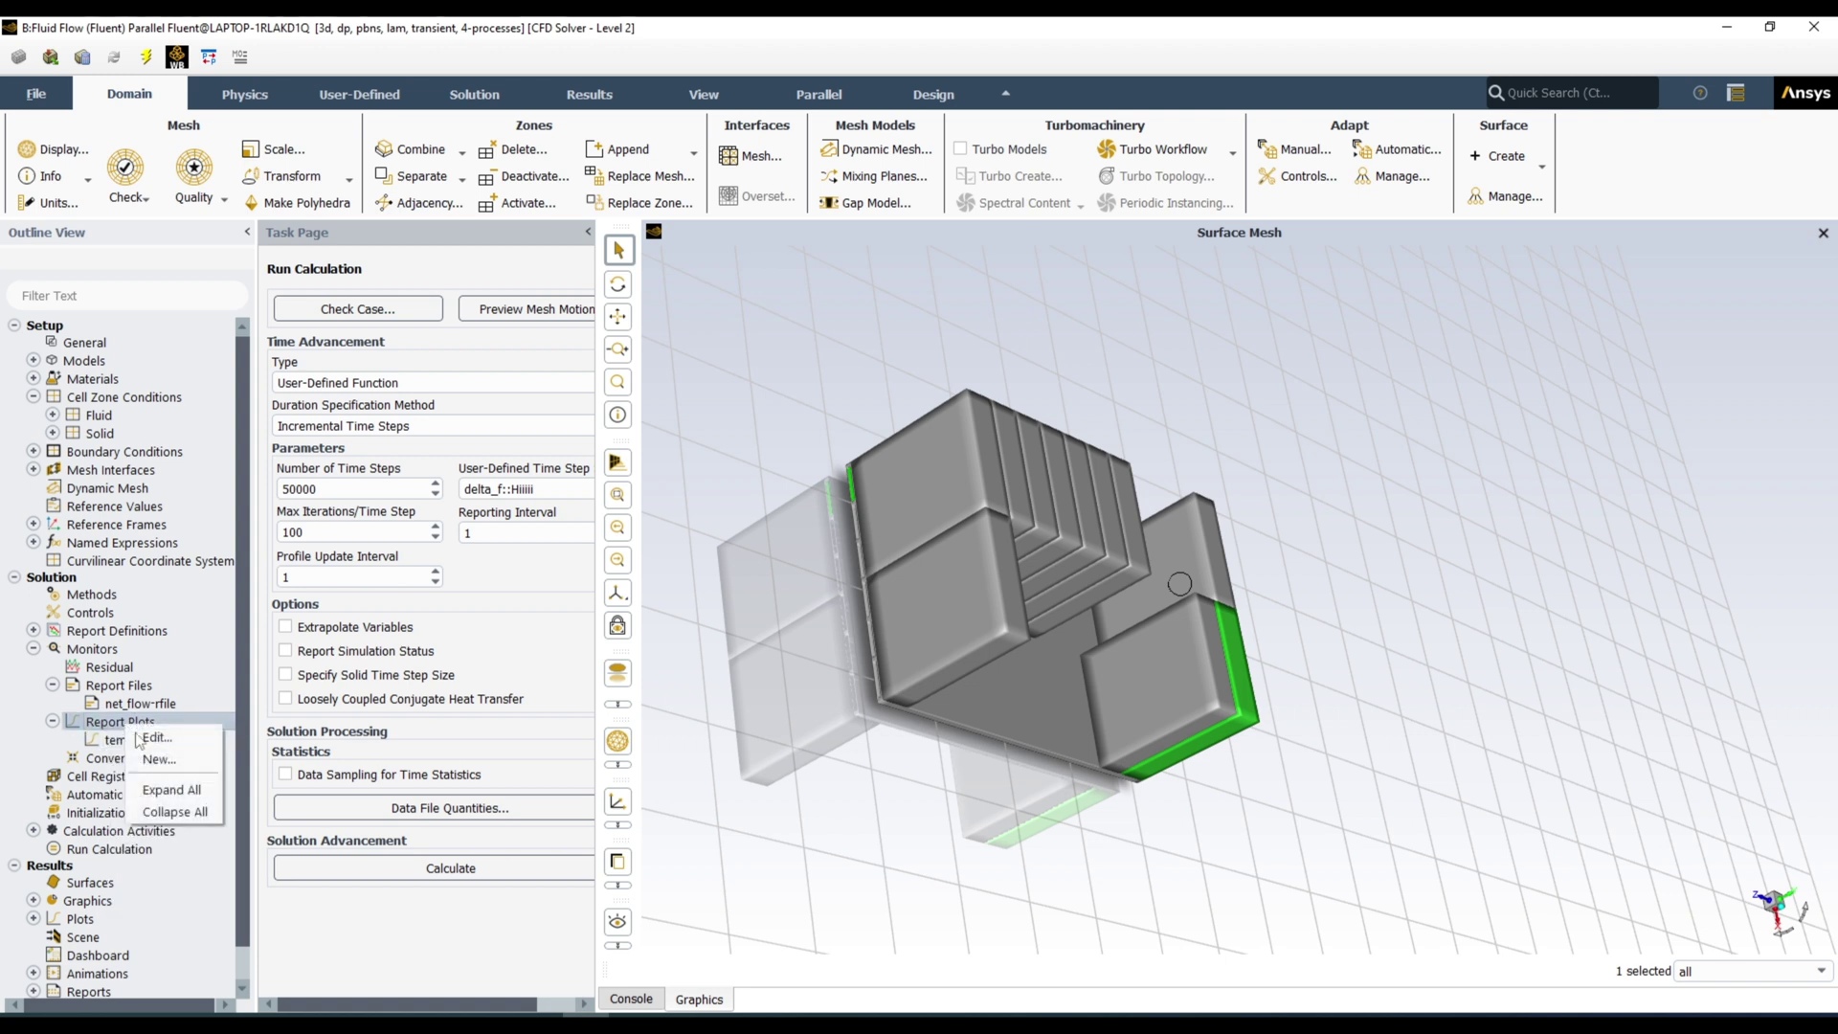
click(160, 759)
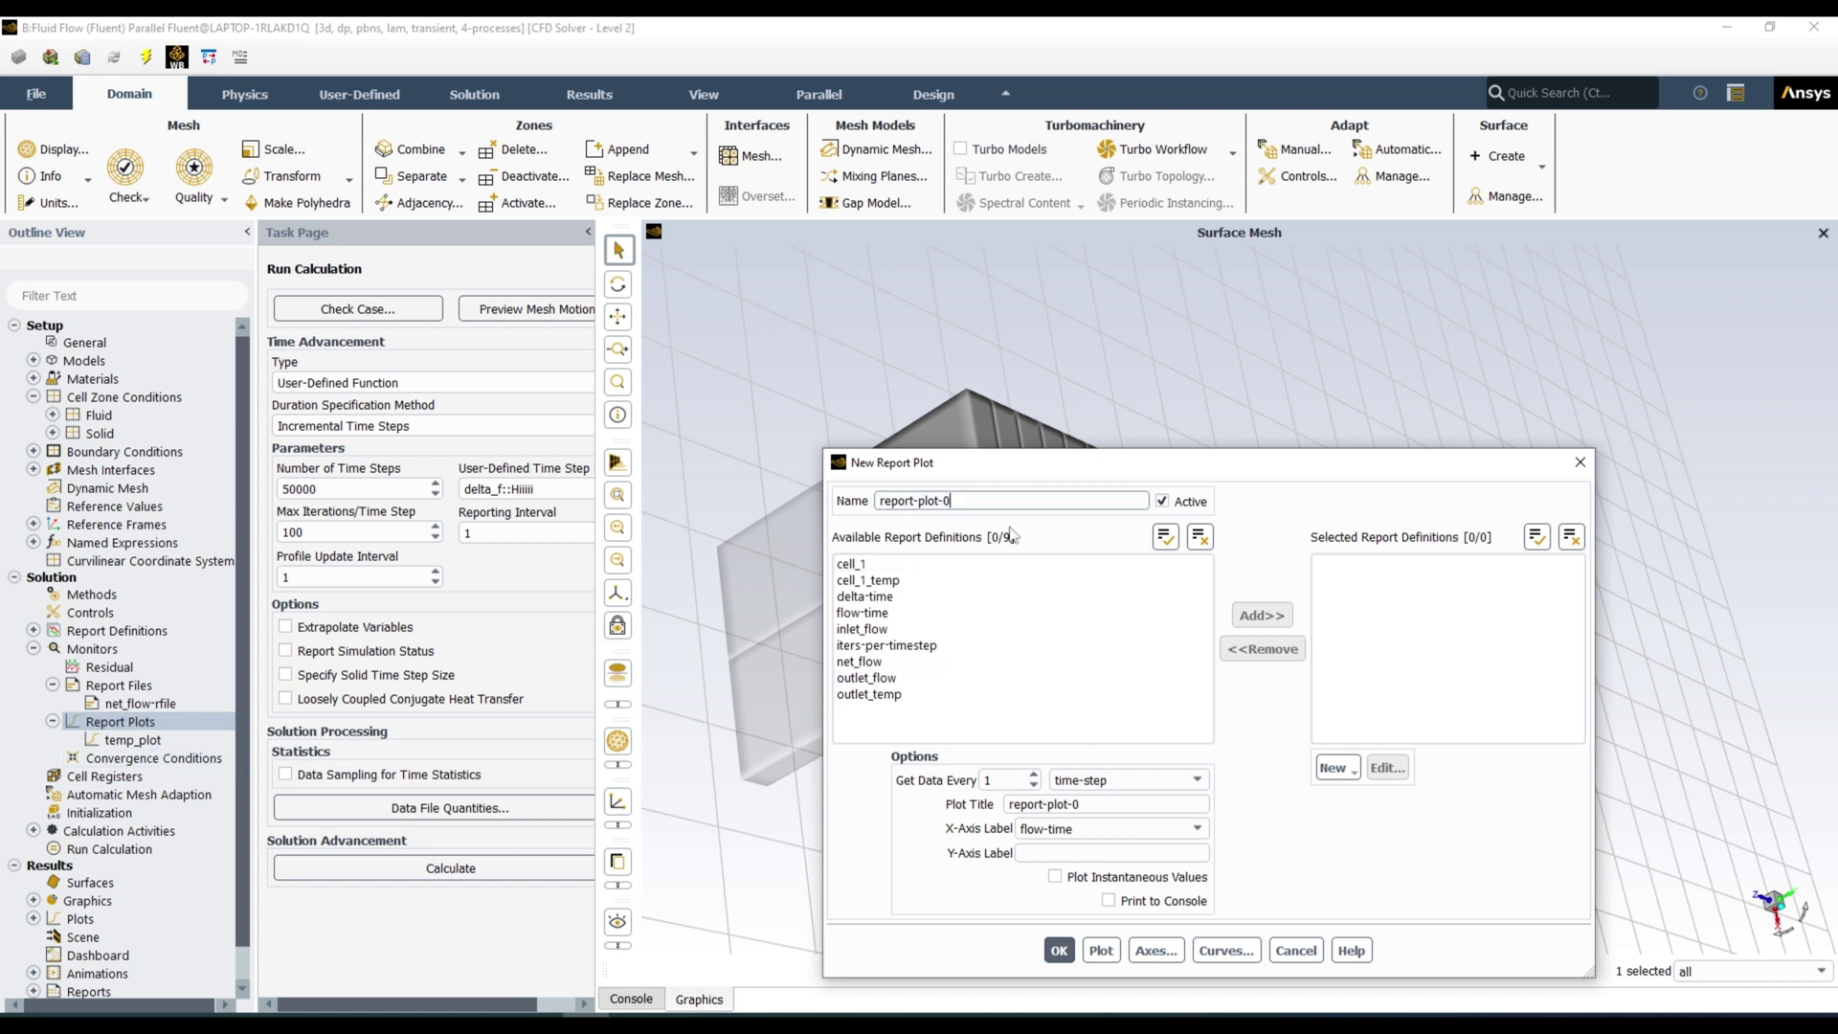
click(871, 630)
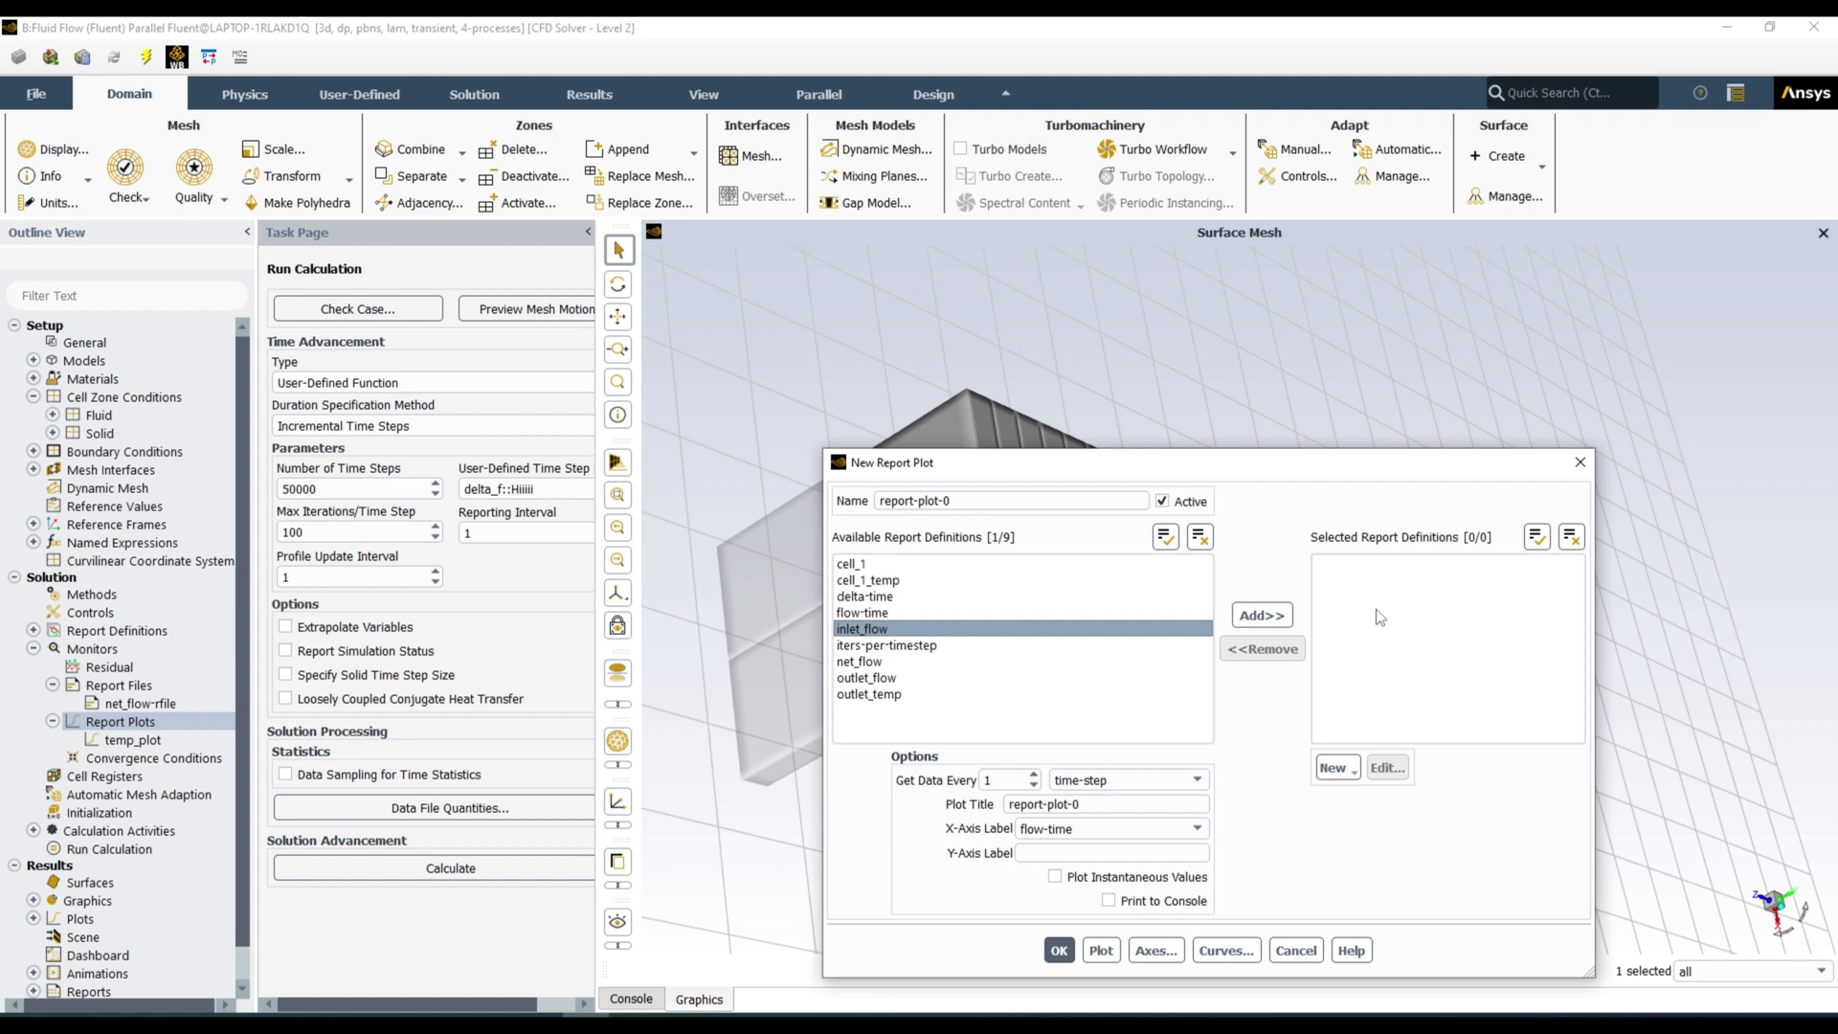
click(854, 630)
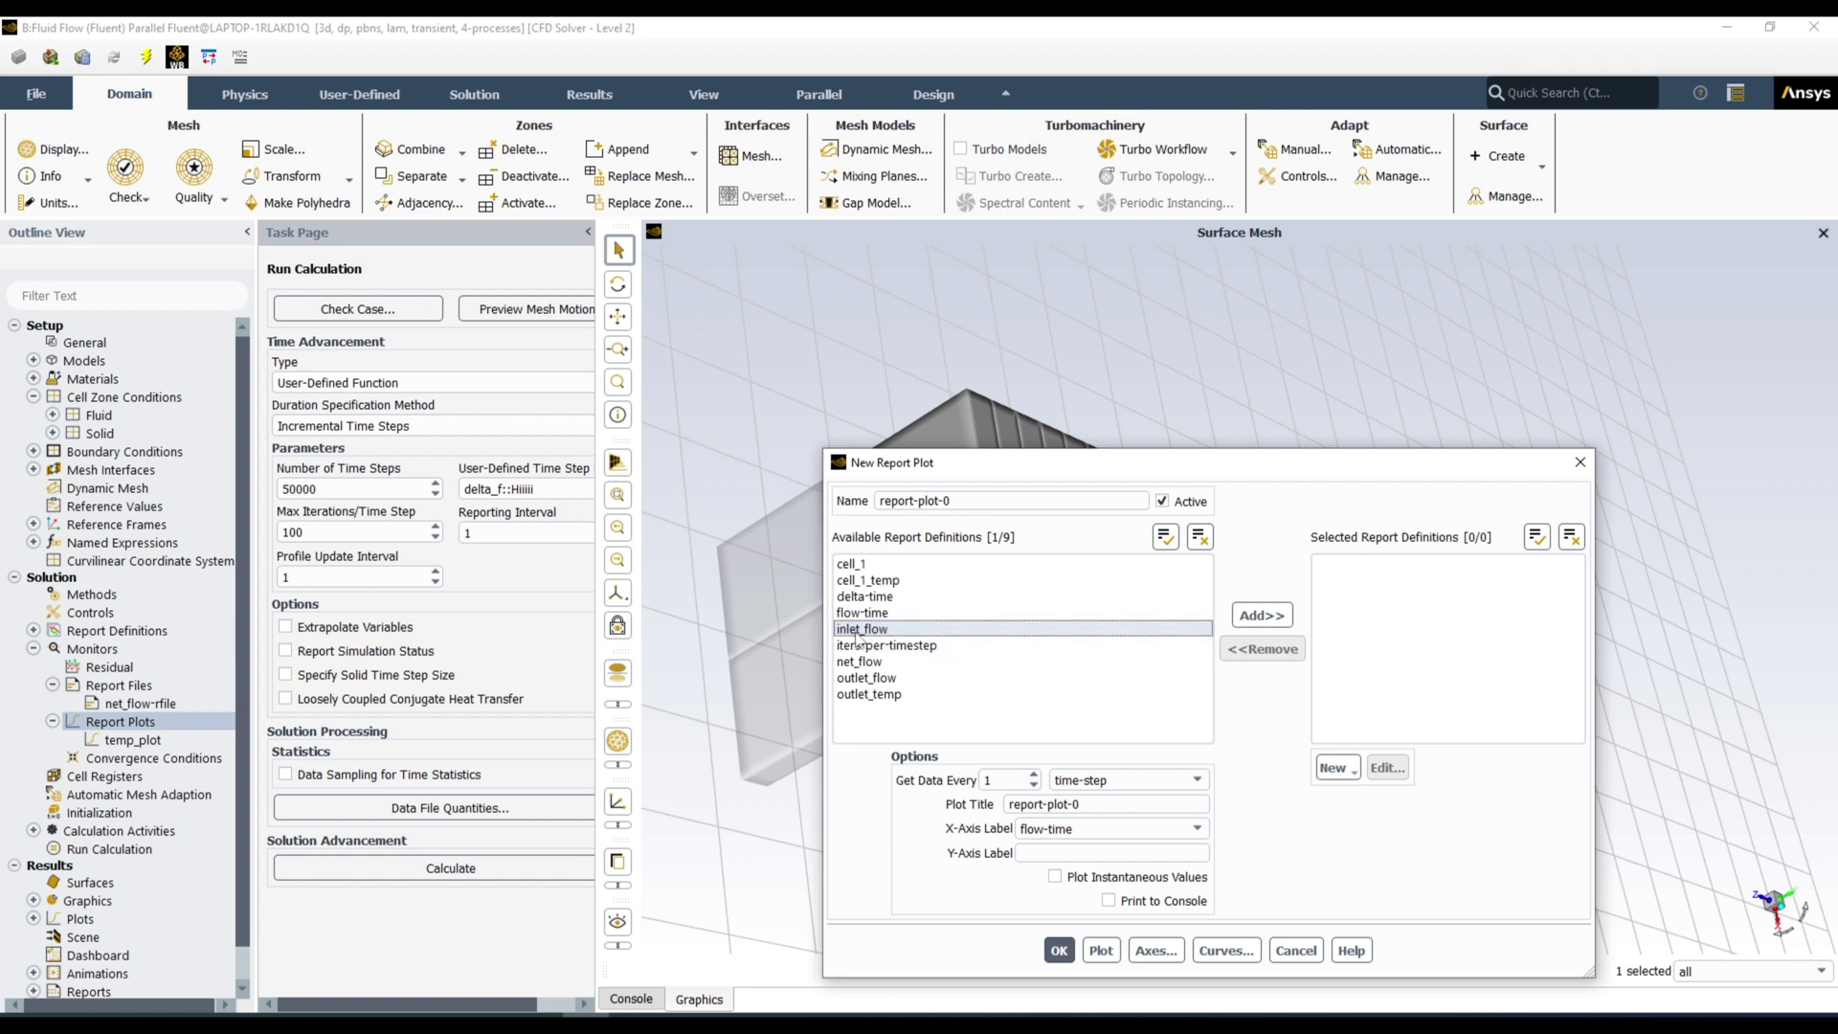
click(1053, 628)
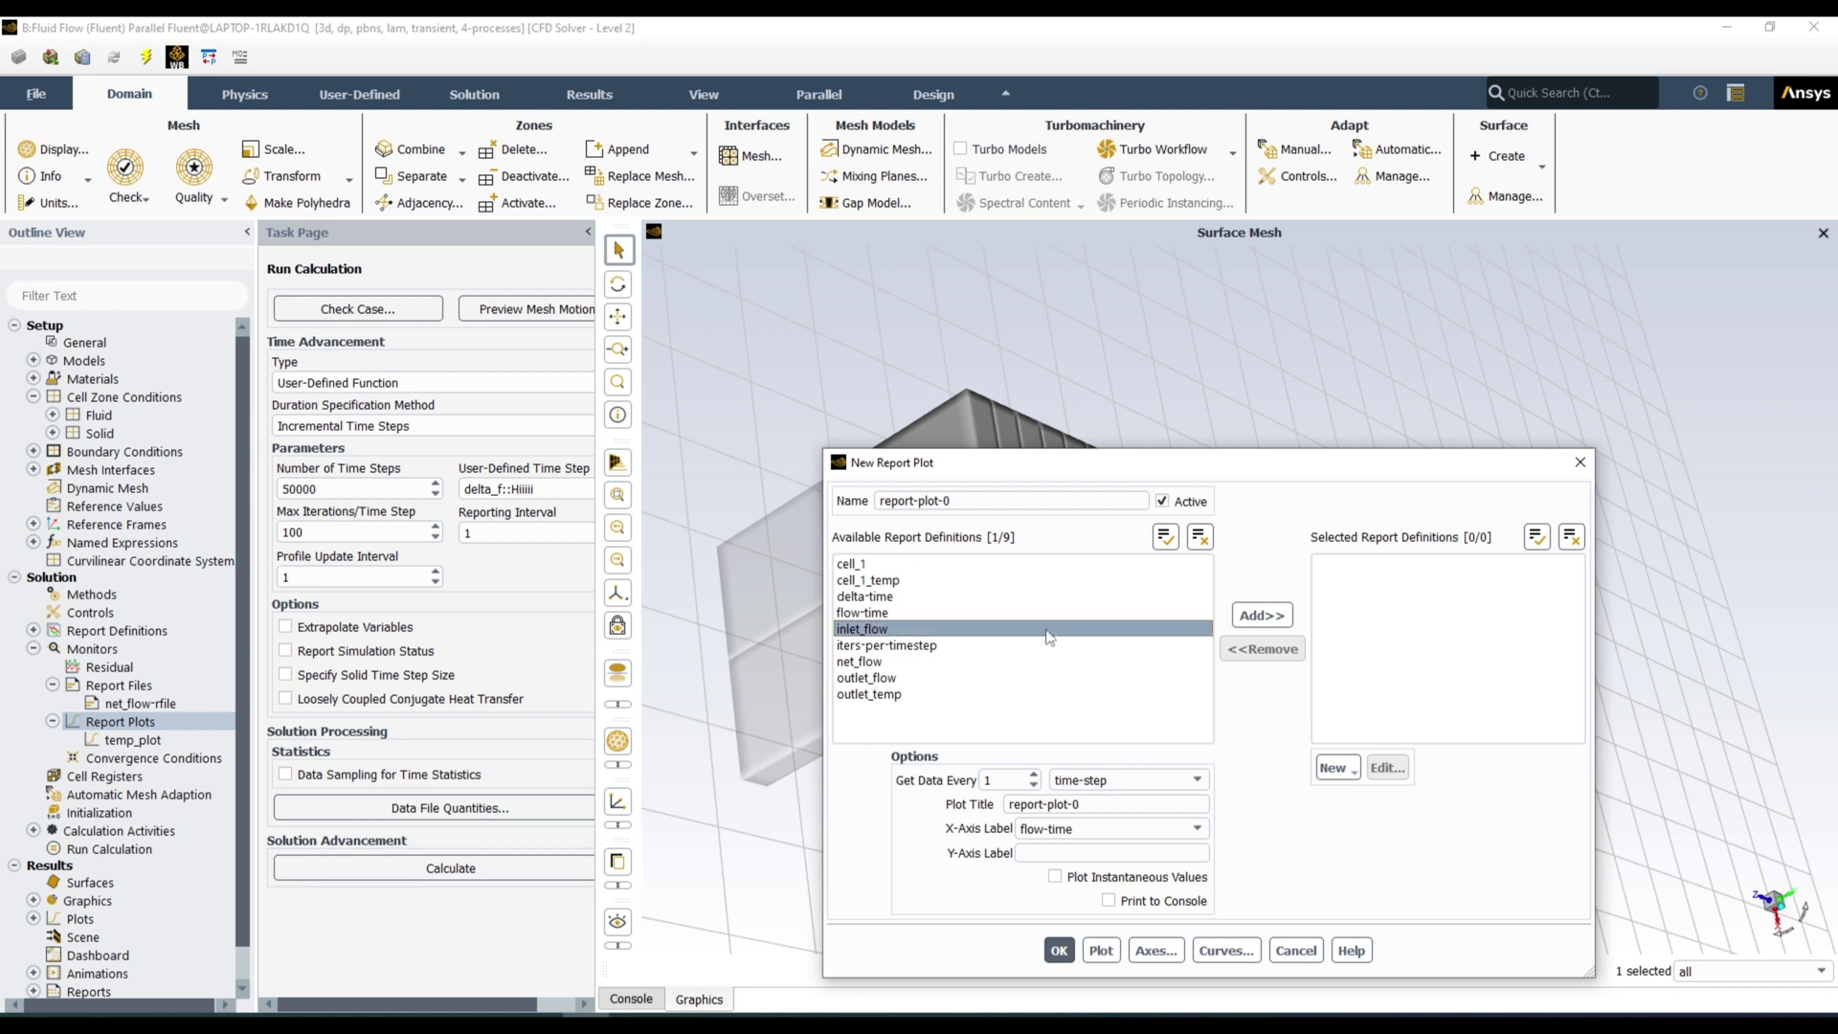
click(1263, 617)
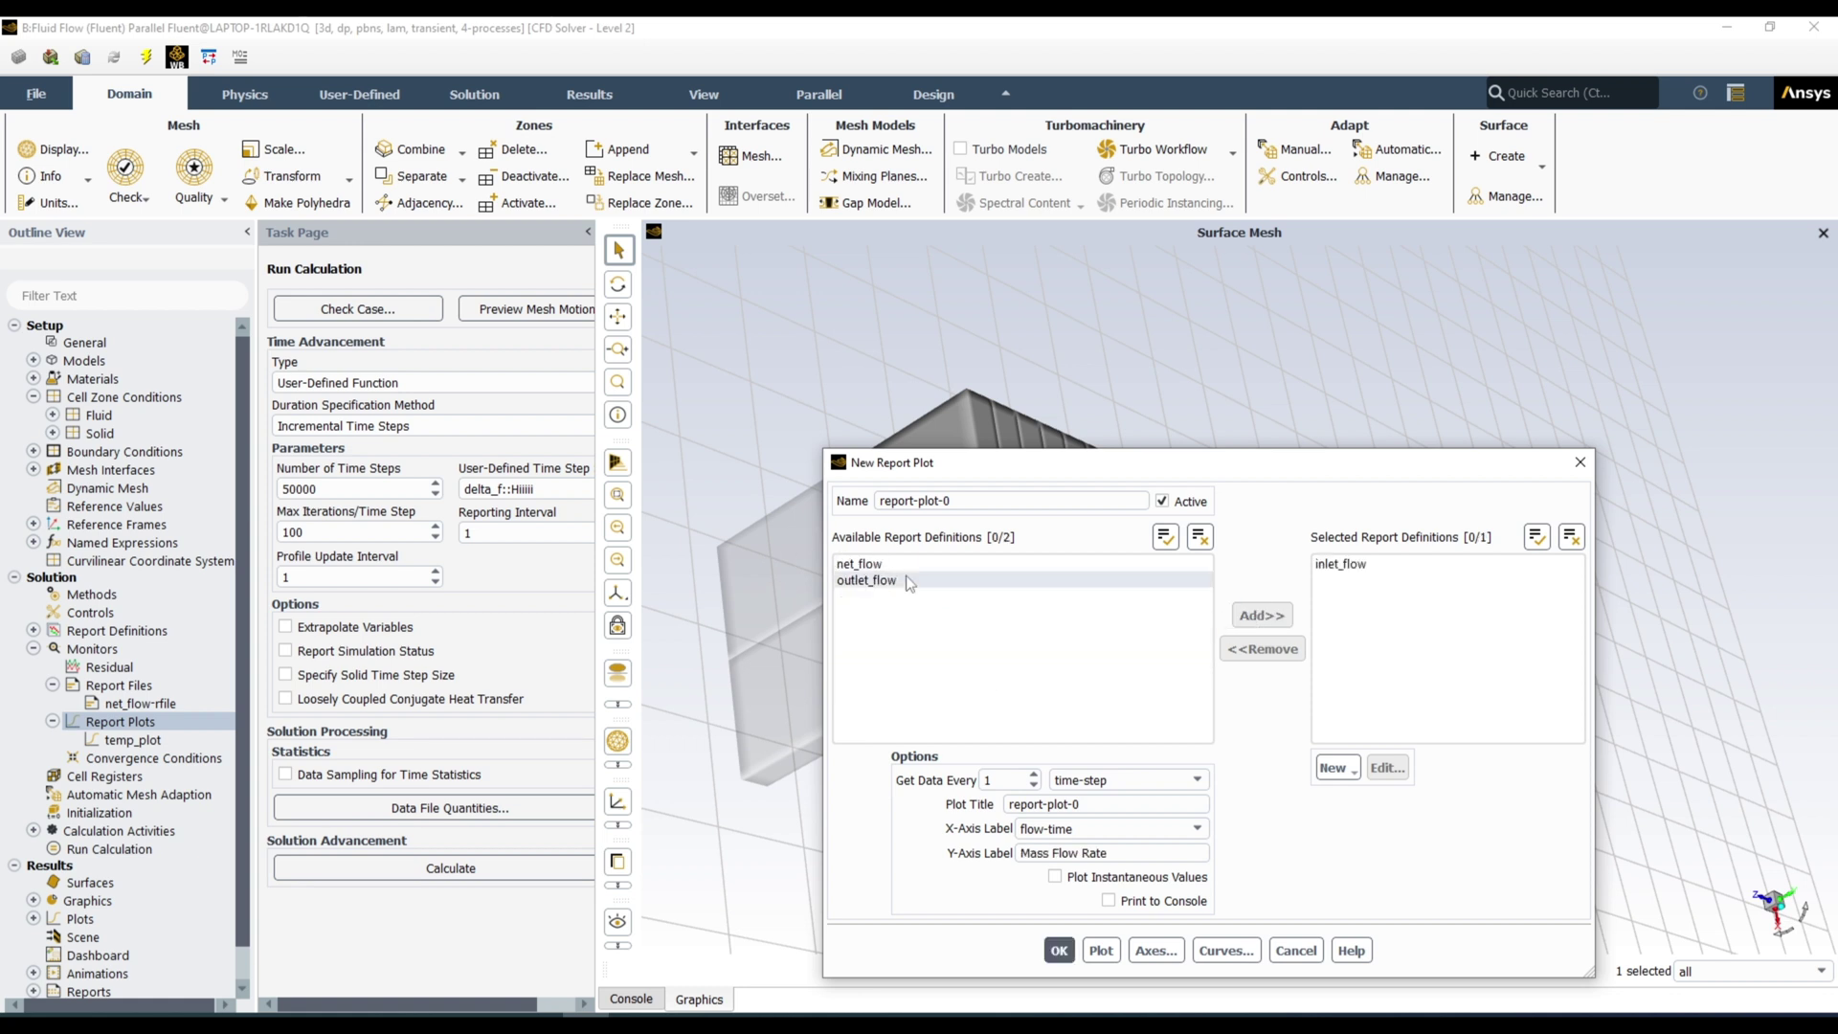
click(1164, 540)
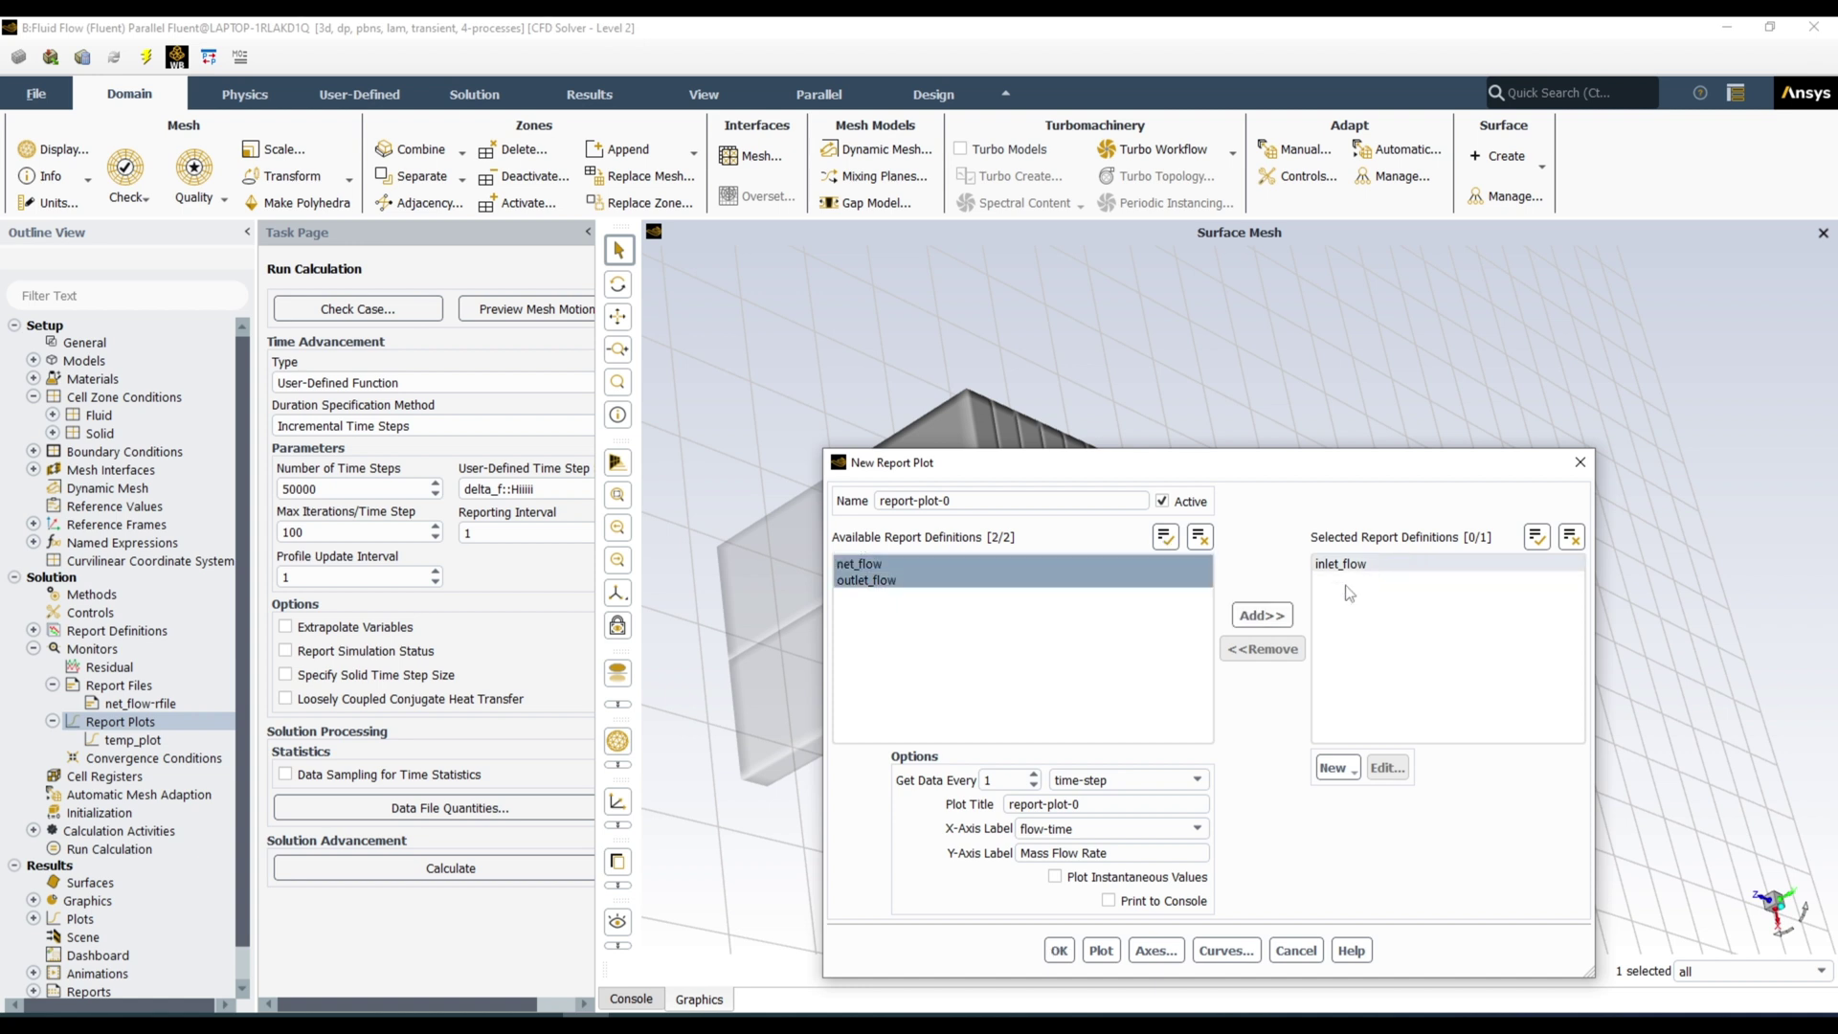
click(1262, 616)
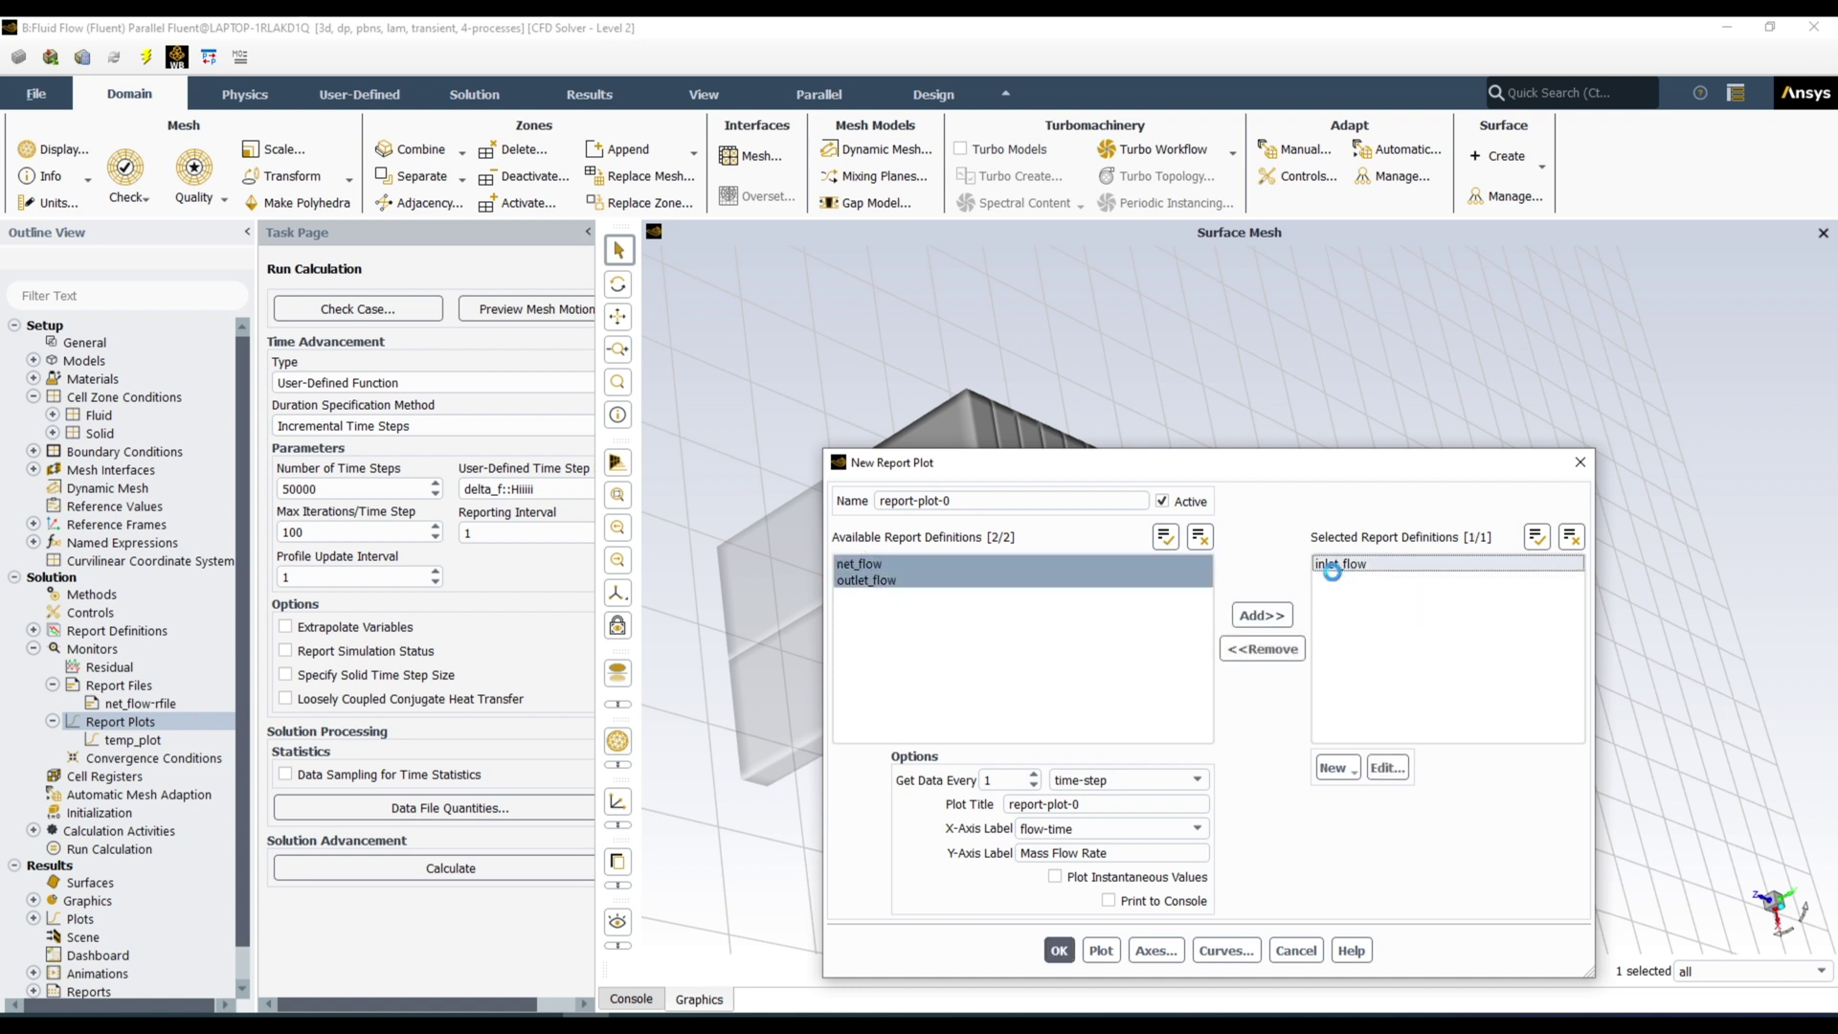
ctrl+click(912, 663)
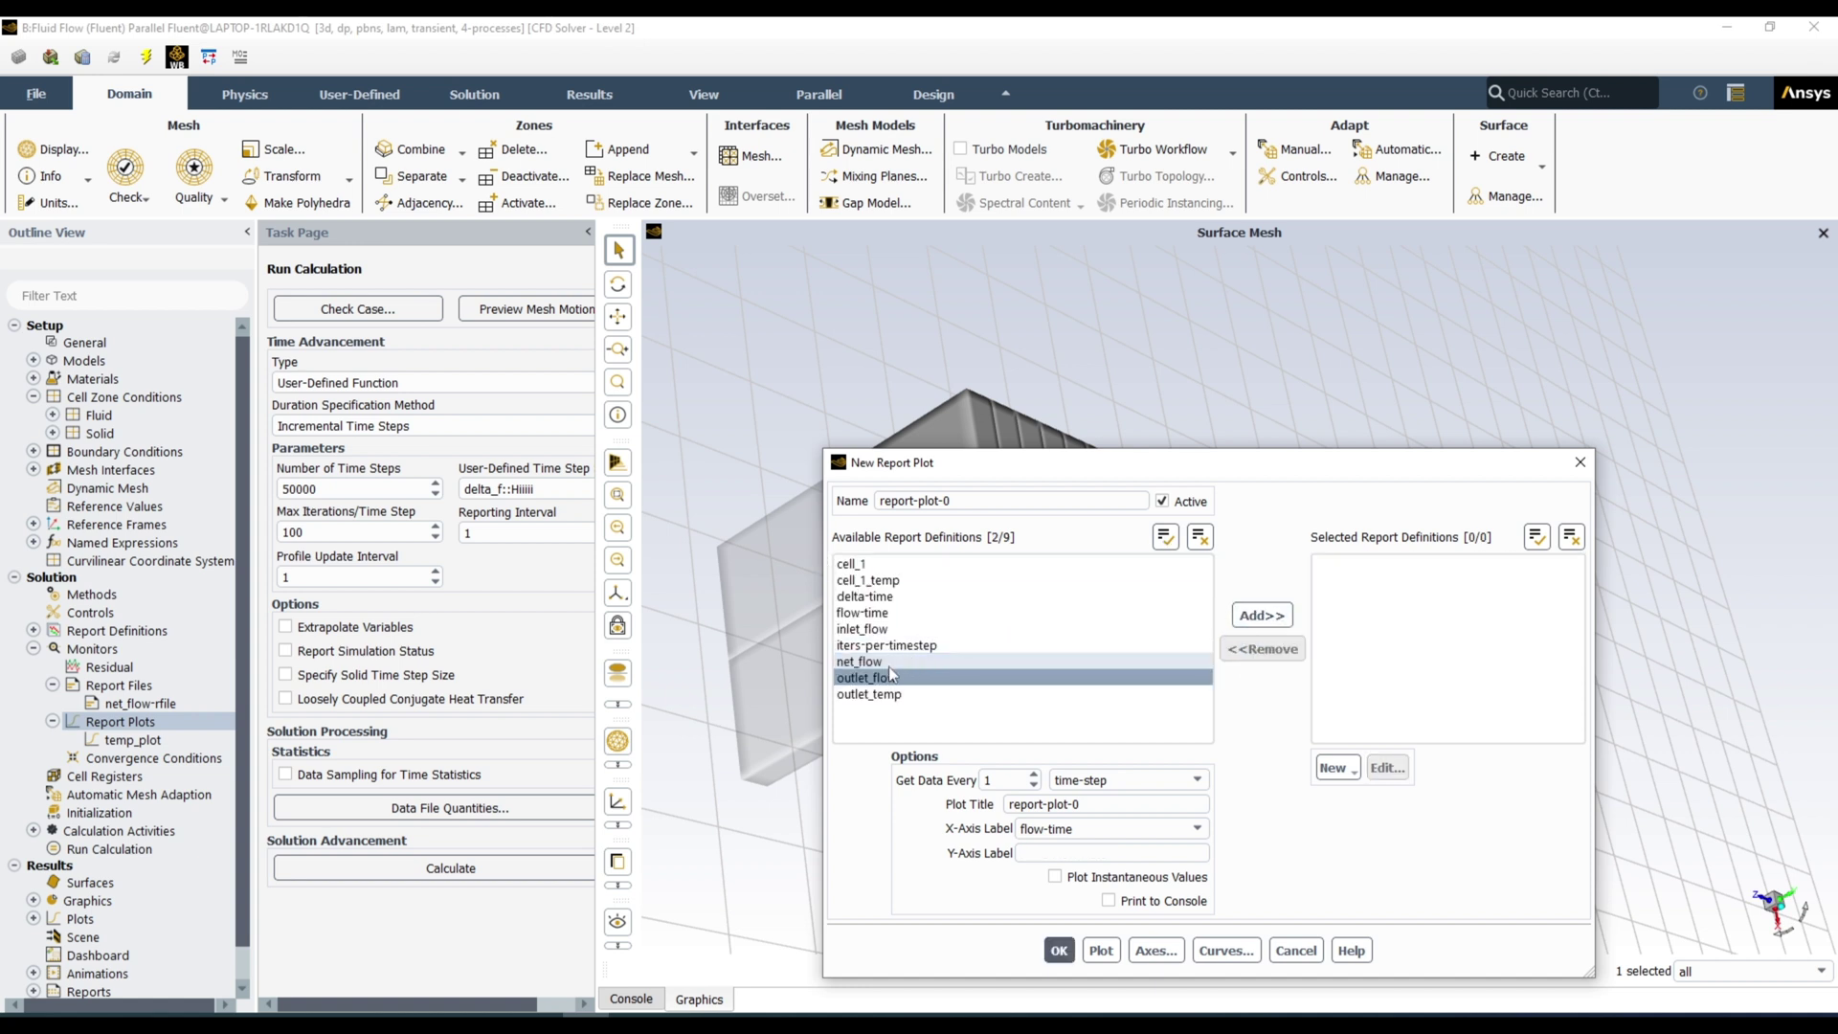
ctrl+click(890, 676)
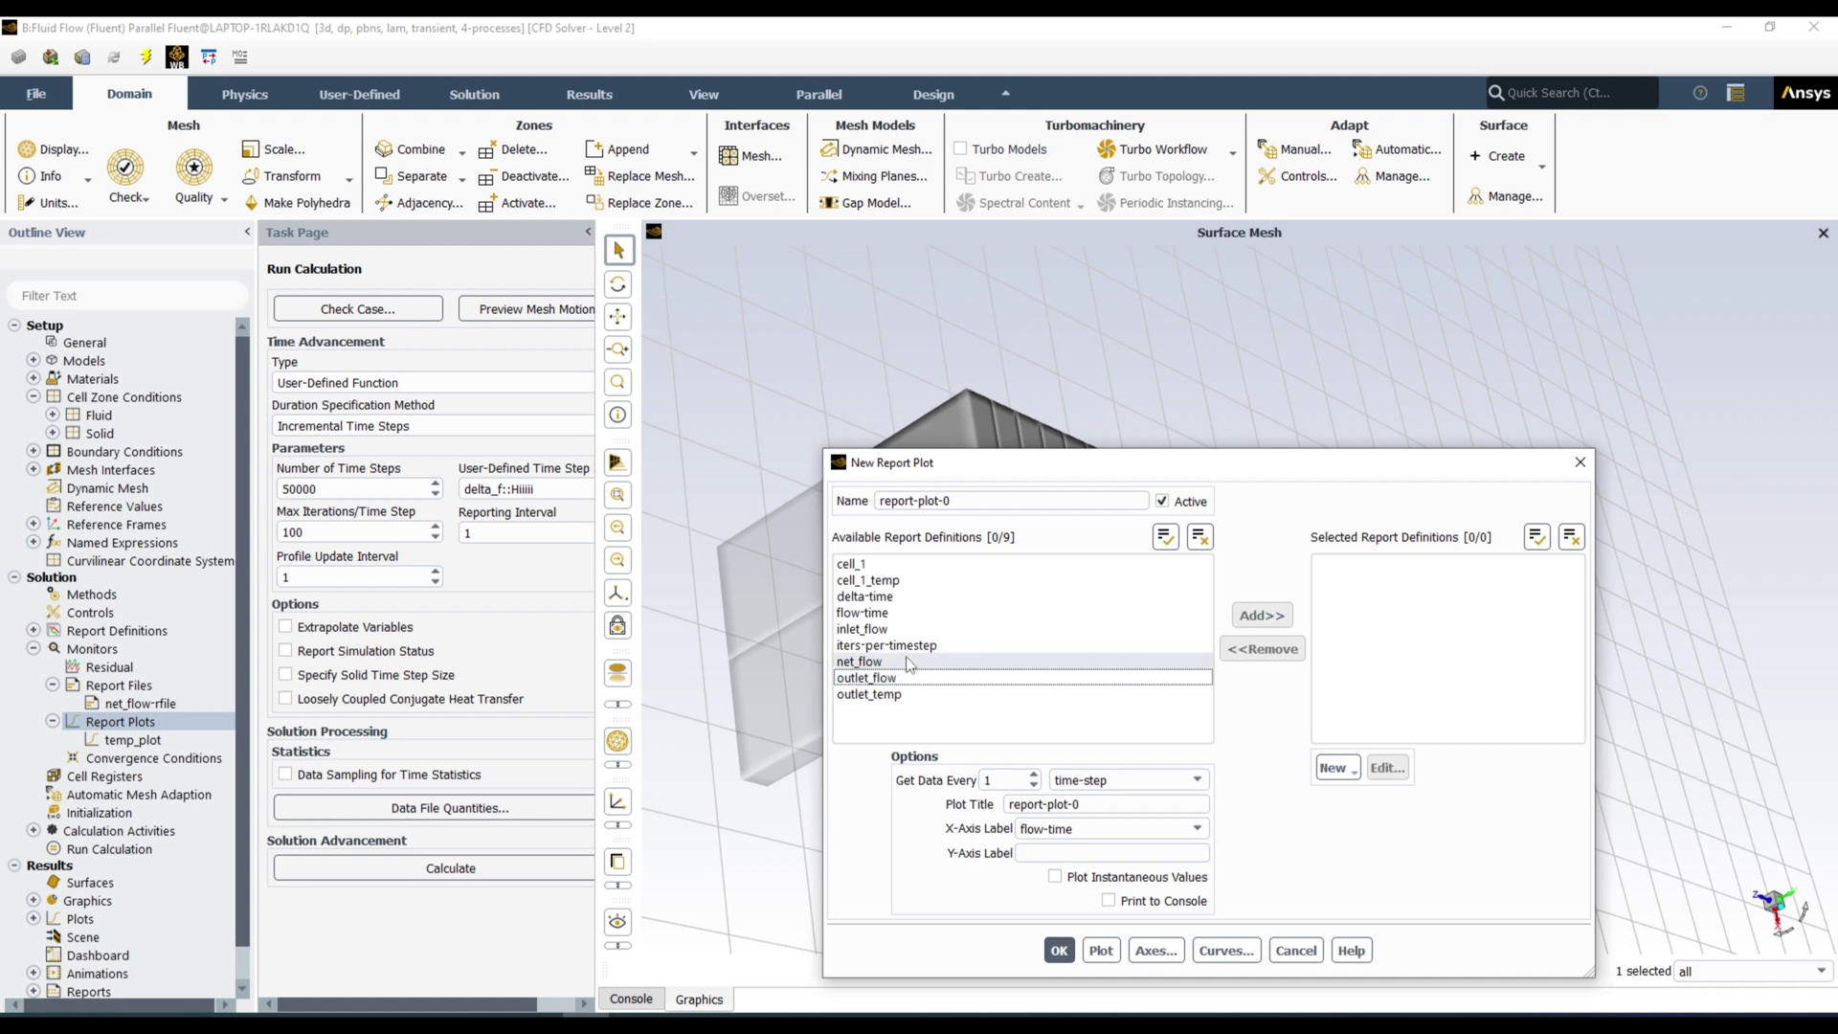
Step: Add the net_flow, outlet_flow and inlet_flow report definitions together to the new report plot and save it
click(909, 662)
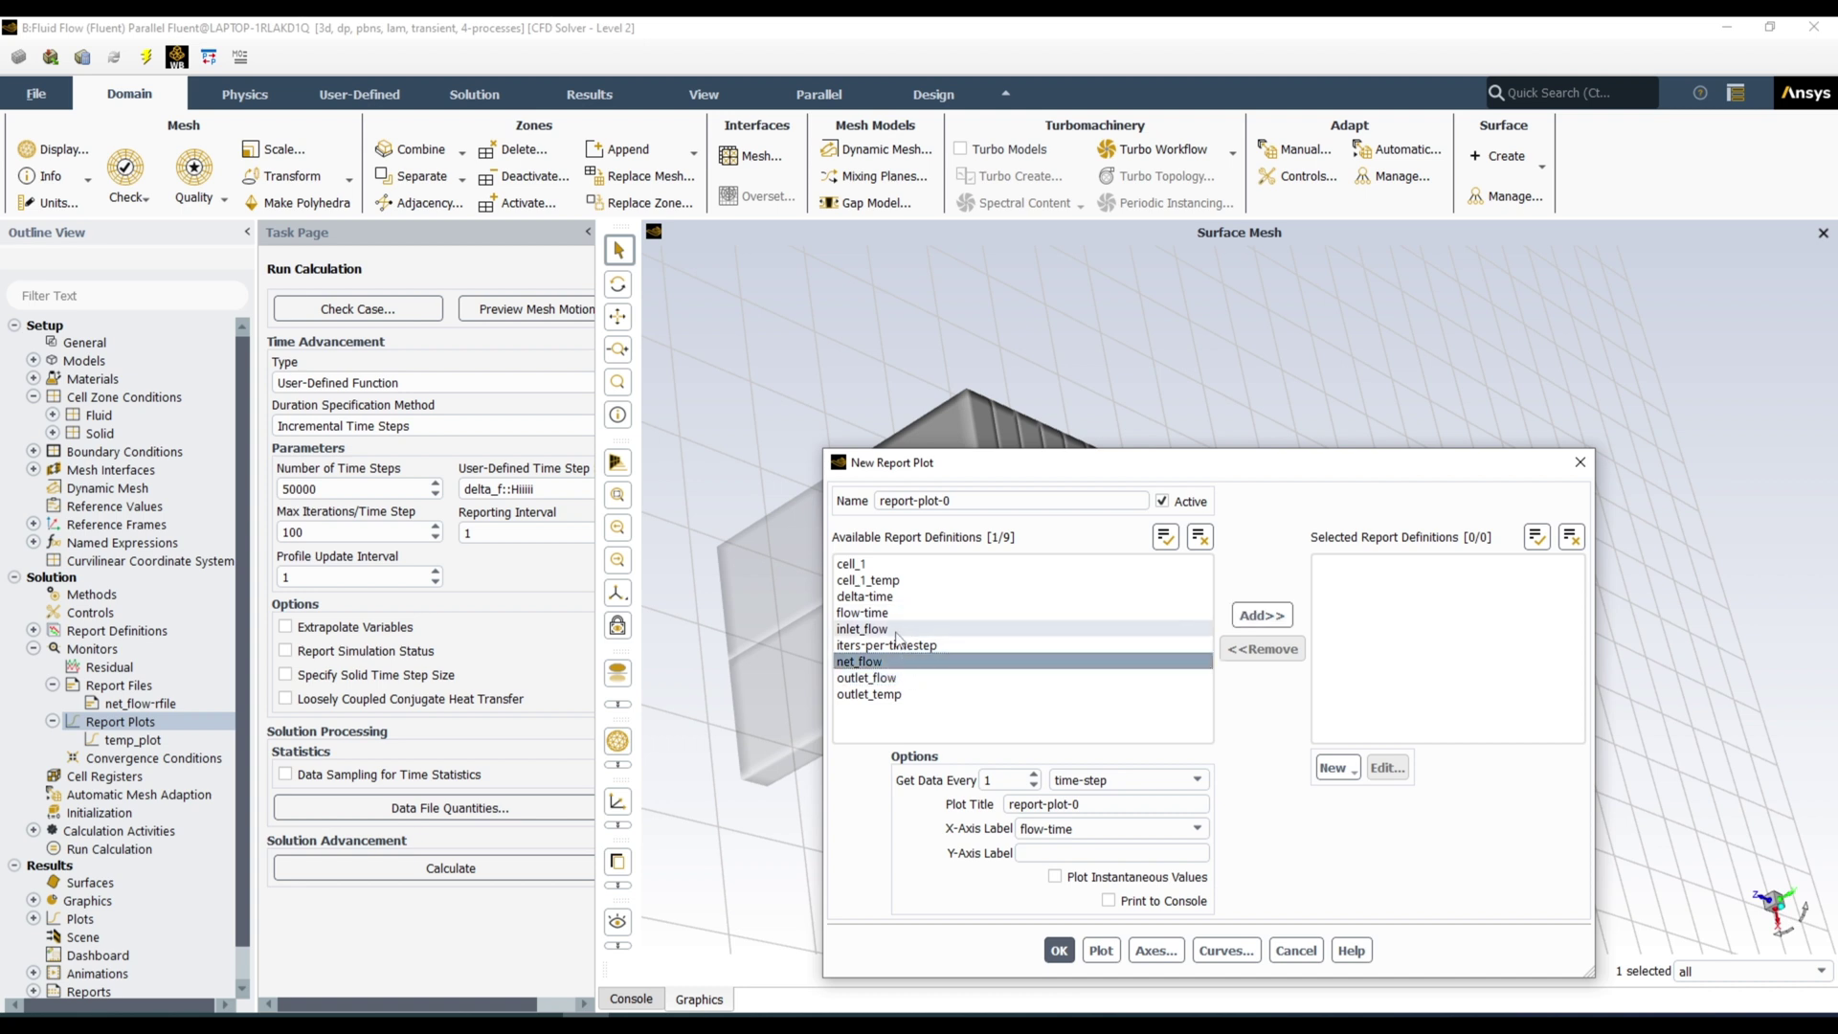
ctrl+click(885, 678)
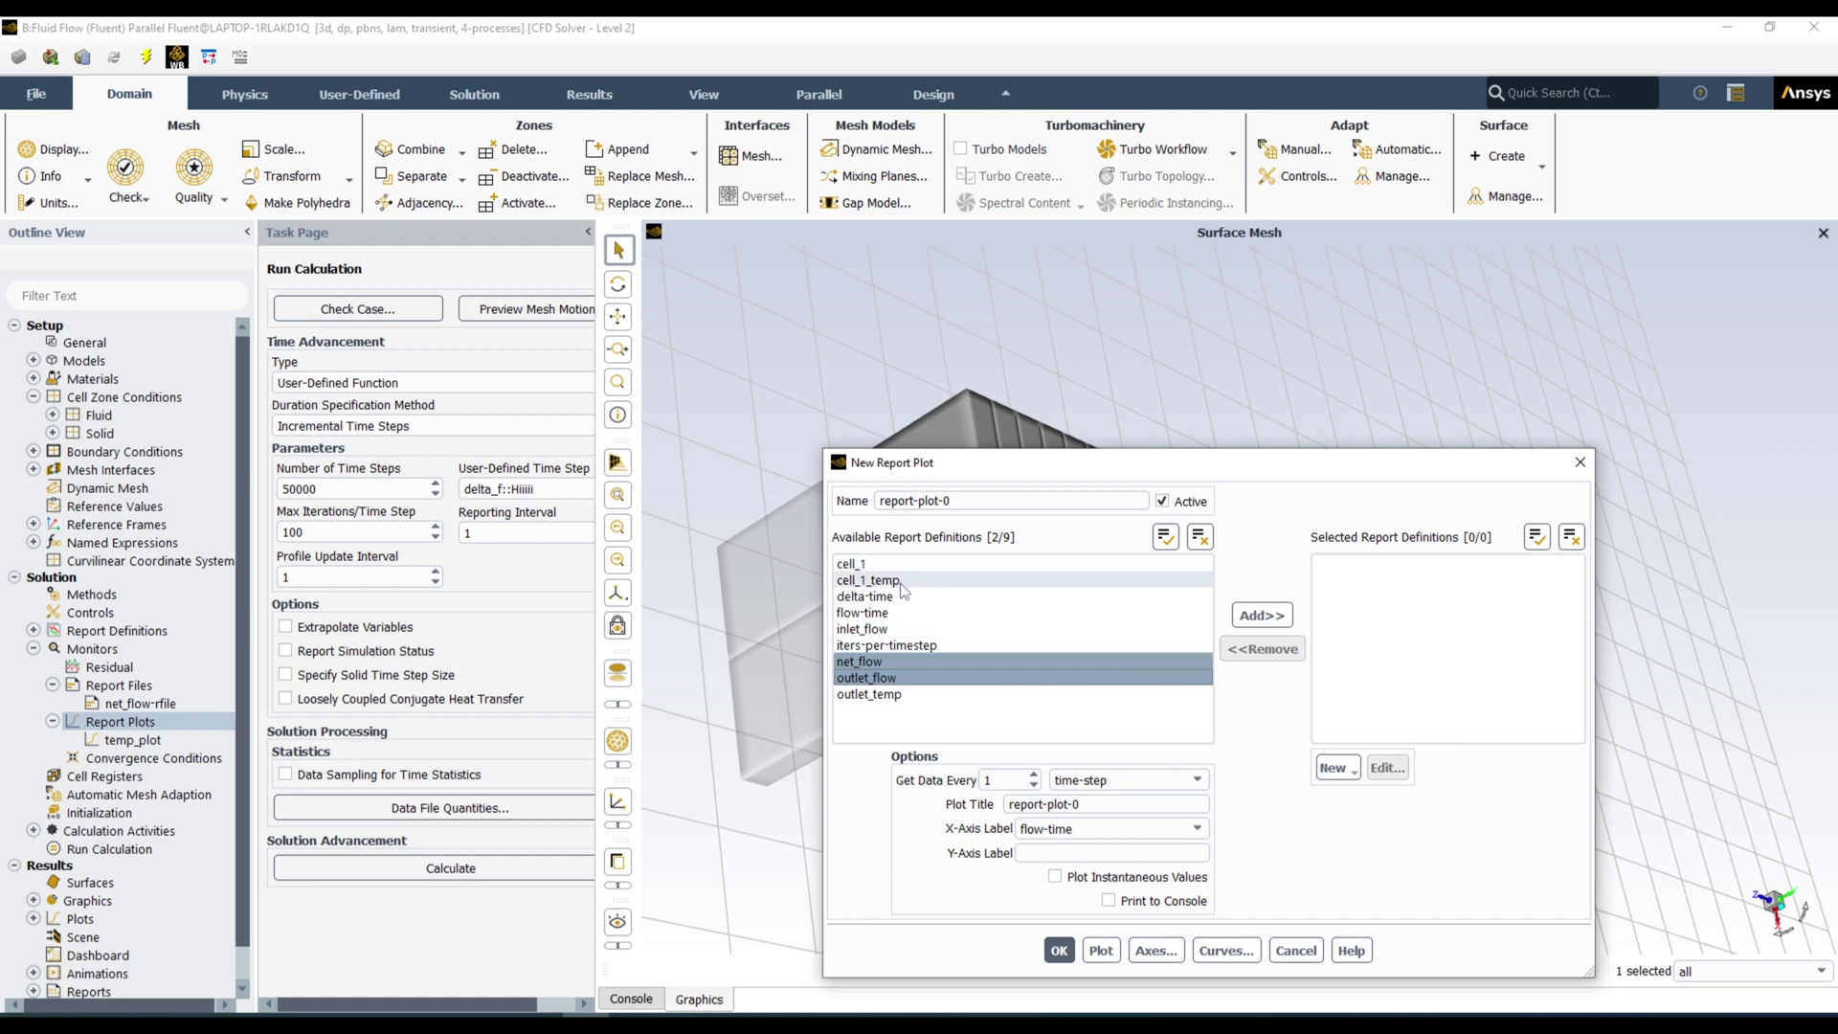
ctrl+click(881, 631)
click(1262, 614)
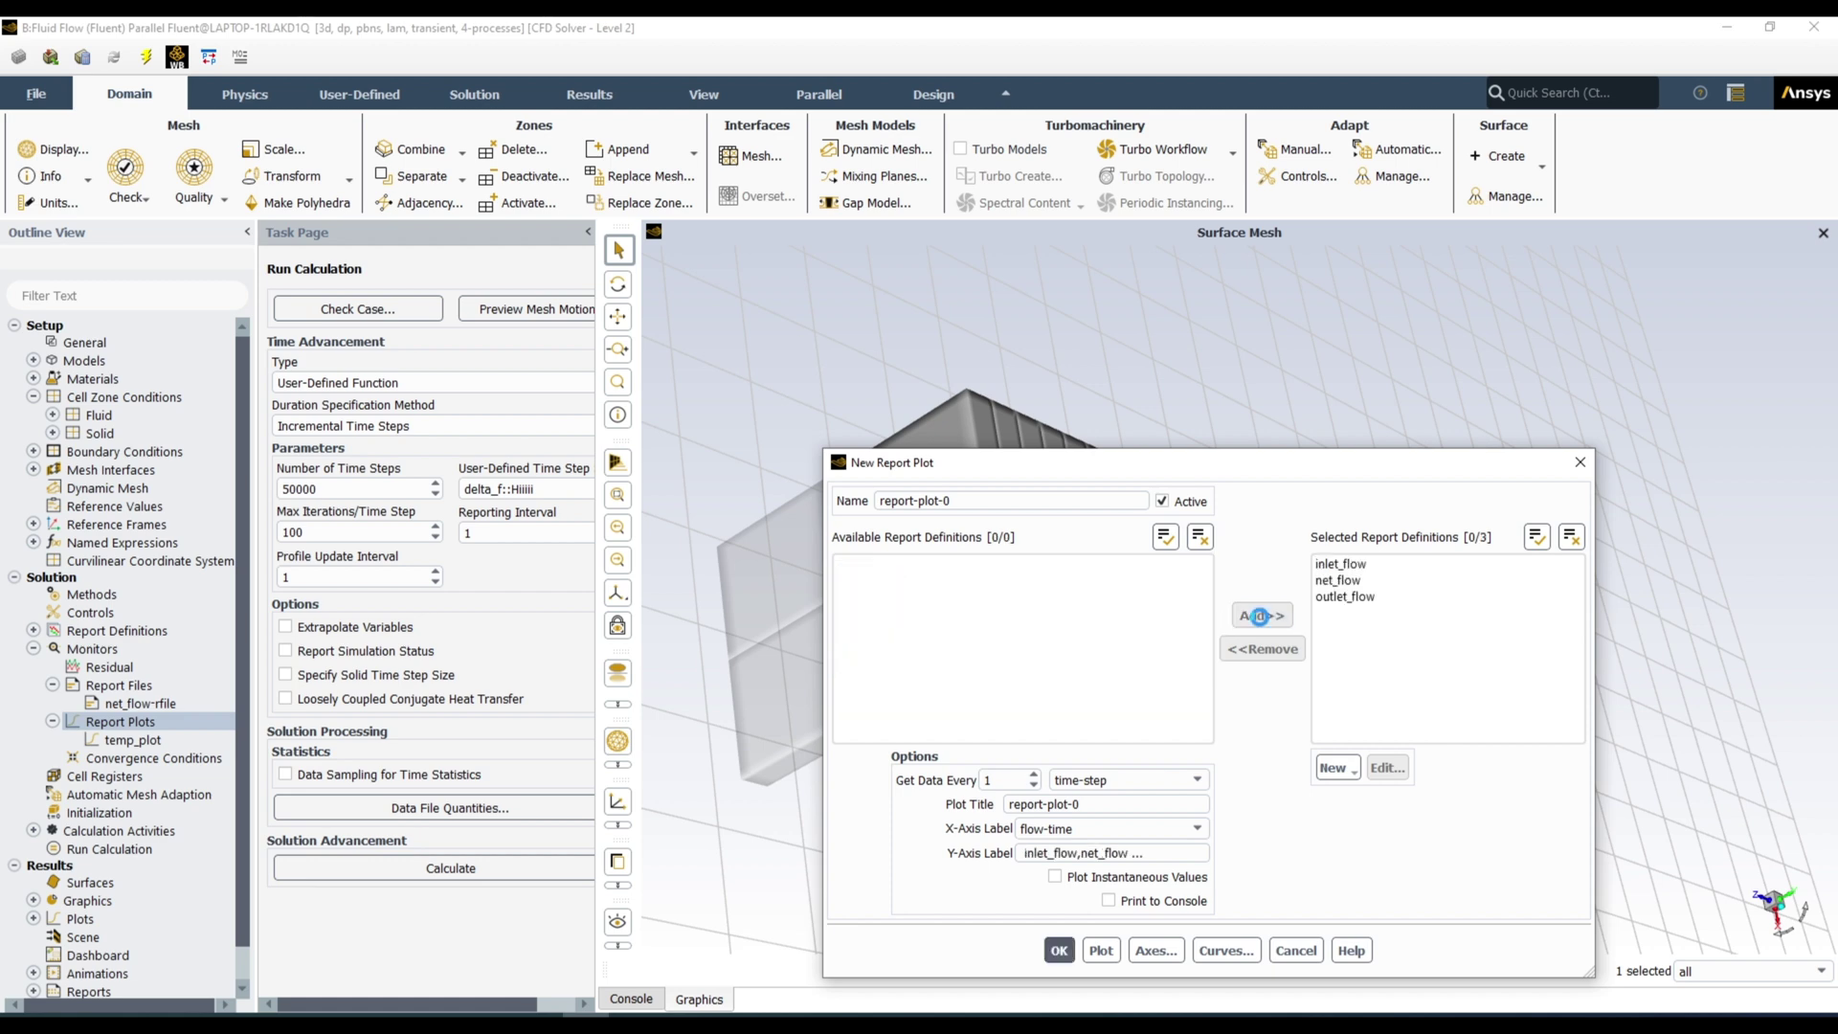
click(1057, 950)
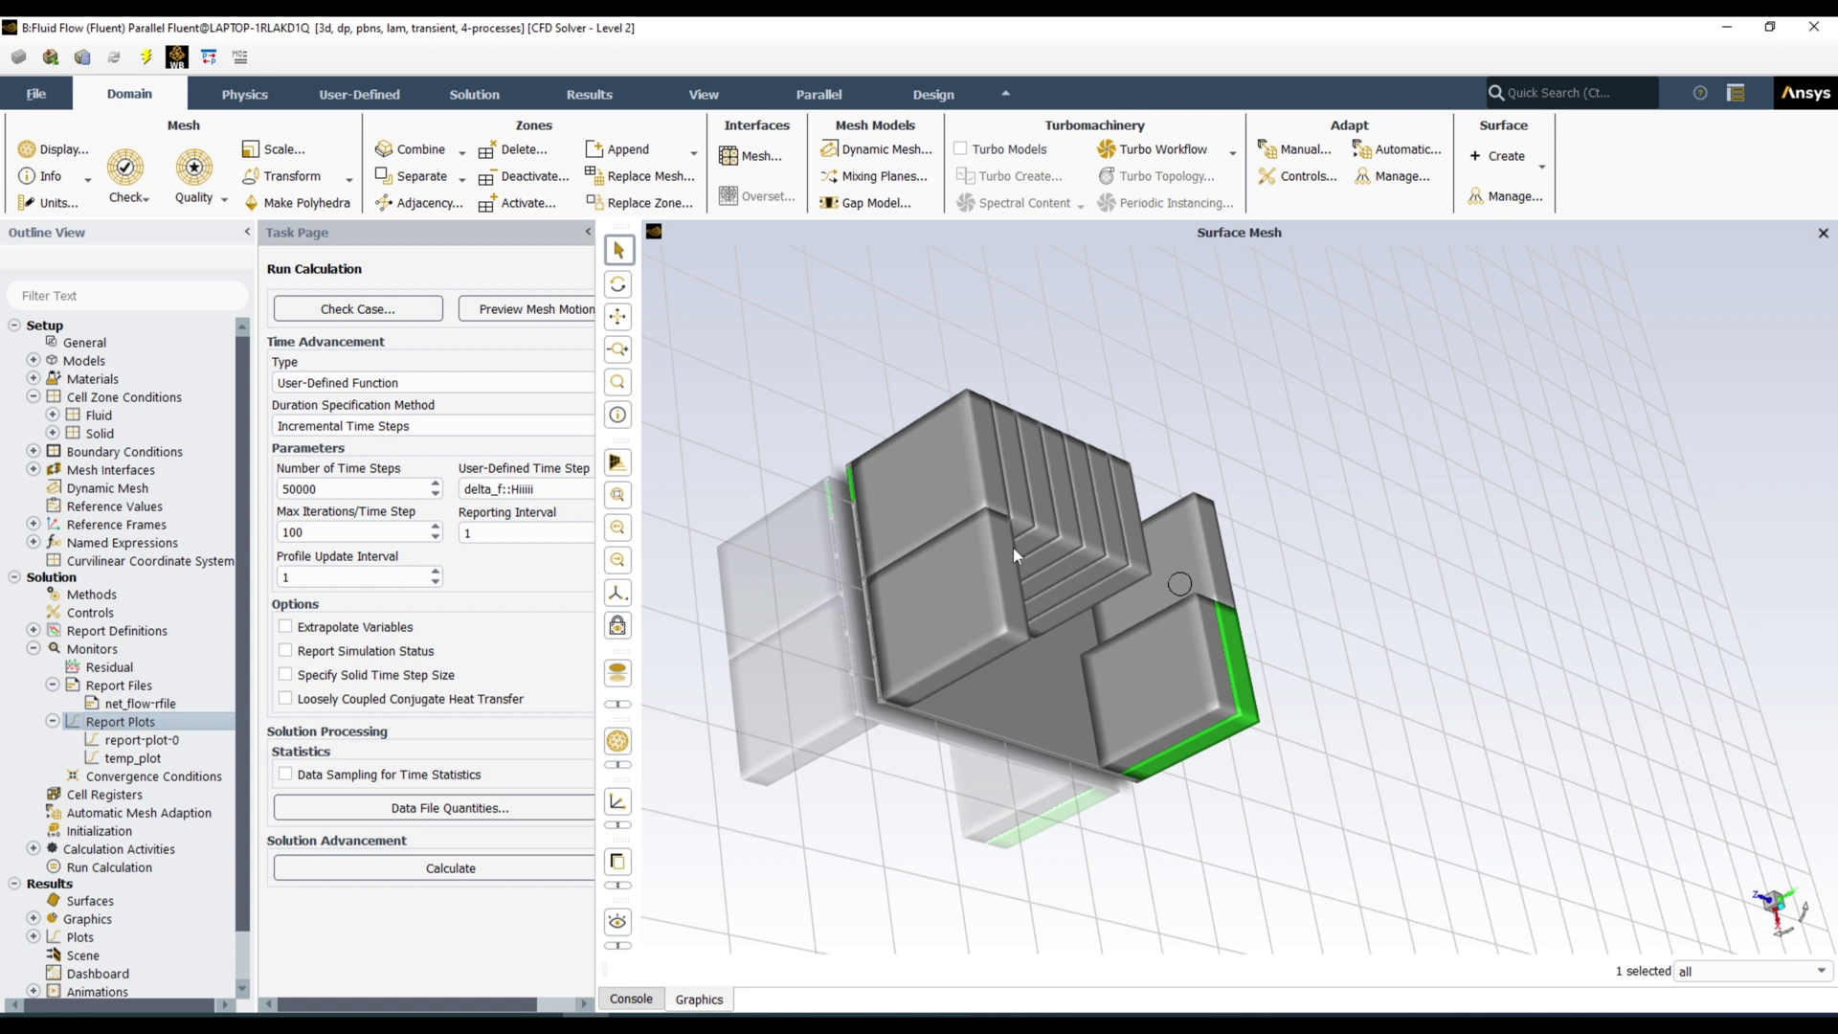
Step: Create a new report file named sim_data and add all the available report definitions to it
right_click(134, 687)
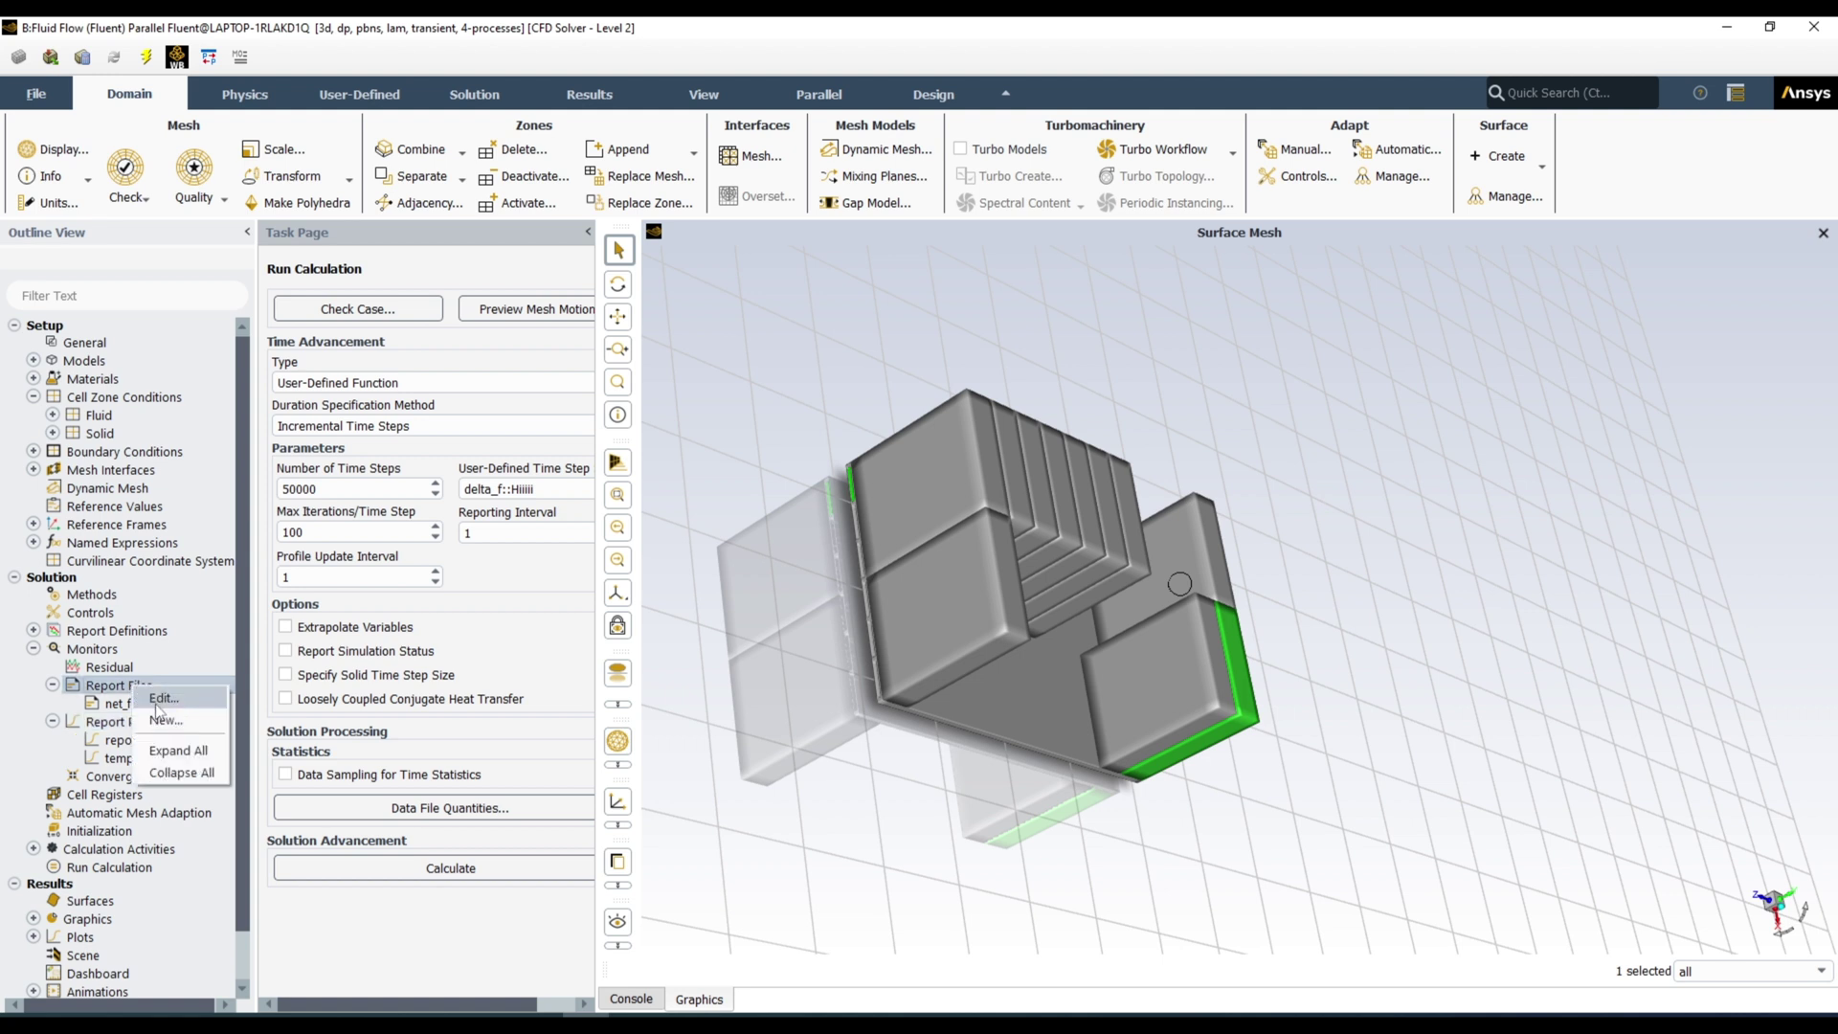
click(162, 721)
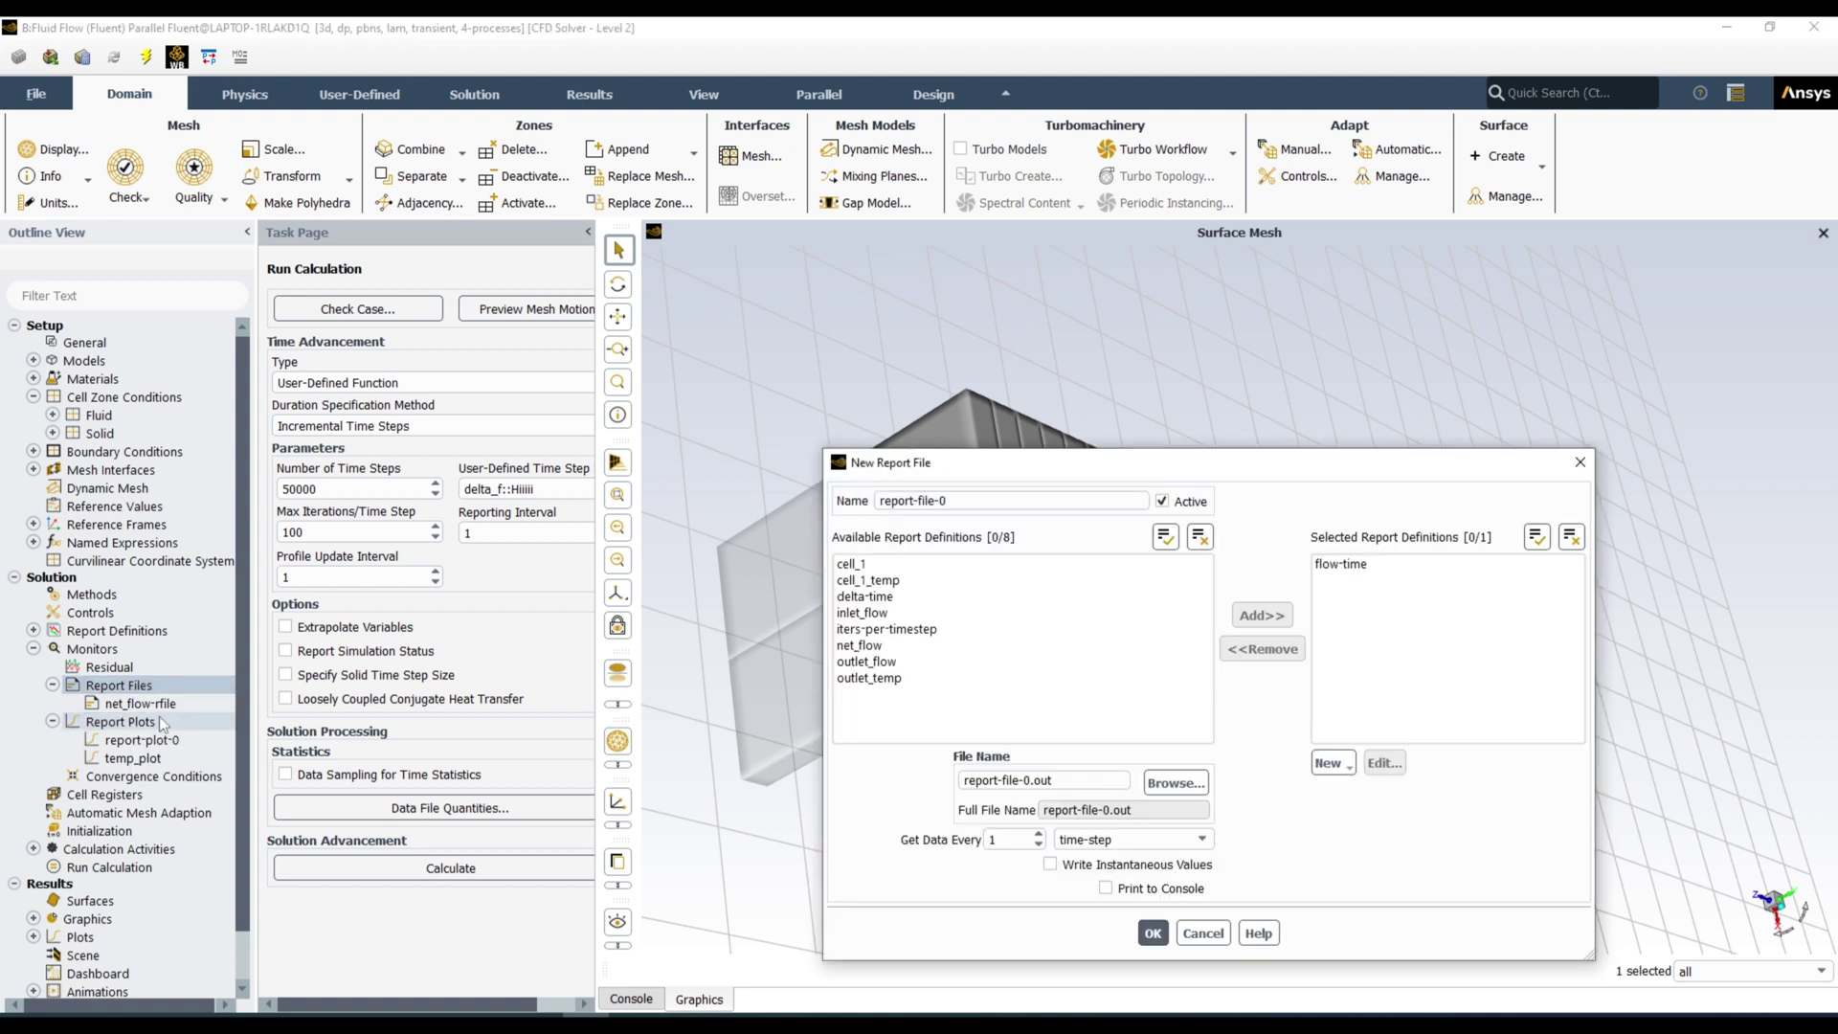
double_click(1042, 495)
key(BackSpace)
key(BackSpace)
key(BackSpace)
key(BackSpace)
key(BackSpace)
key(BackSpace)
key(BackSpace)
key(BackSpace)
key(BackSpace)
key(BackSpace)
key(BackSpace)
key(BackSpace)
key(BackSpace)
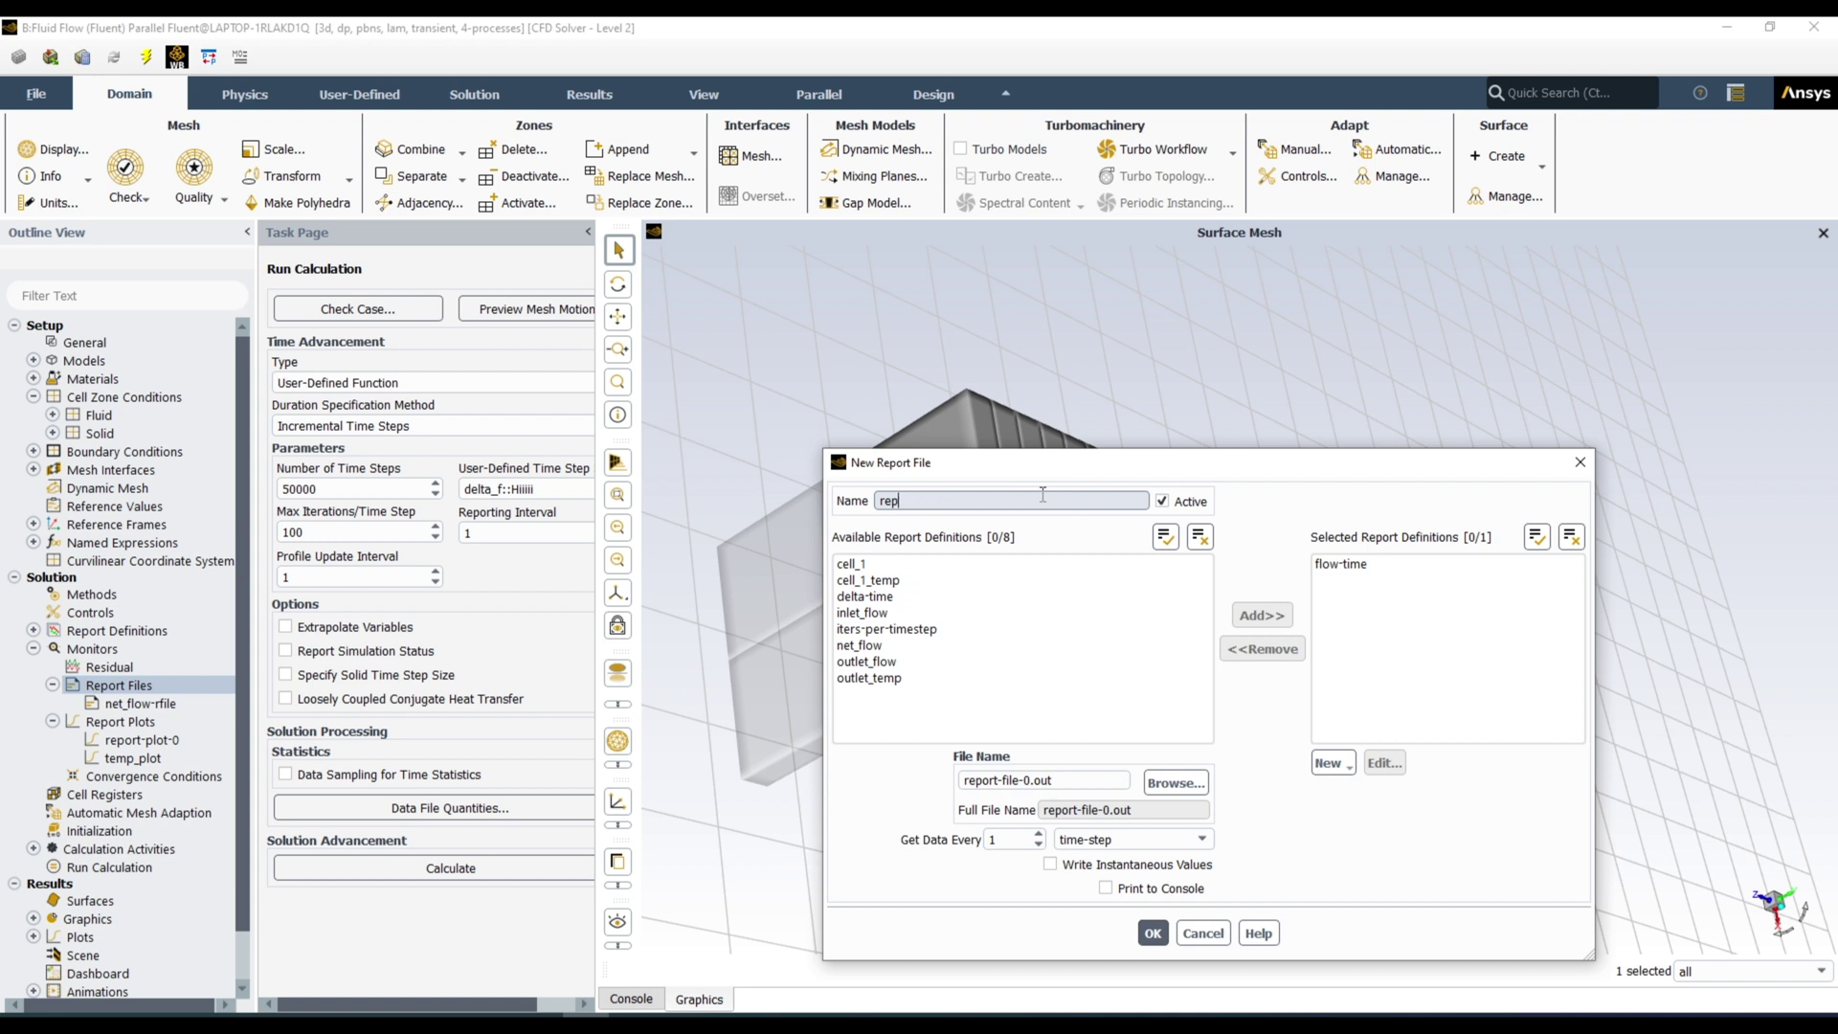
text(sim_data)
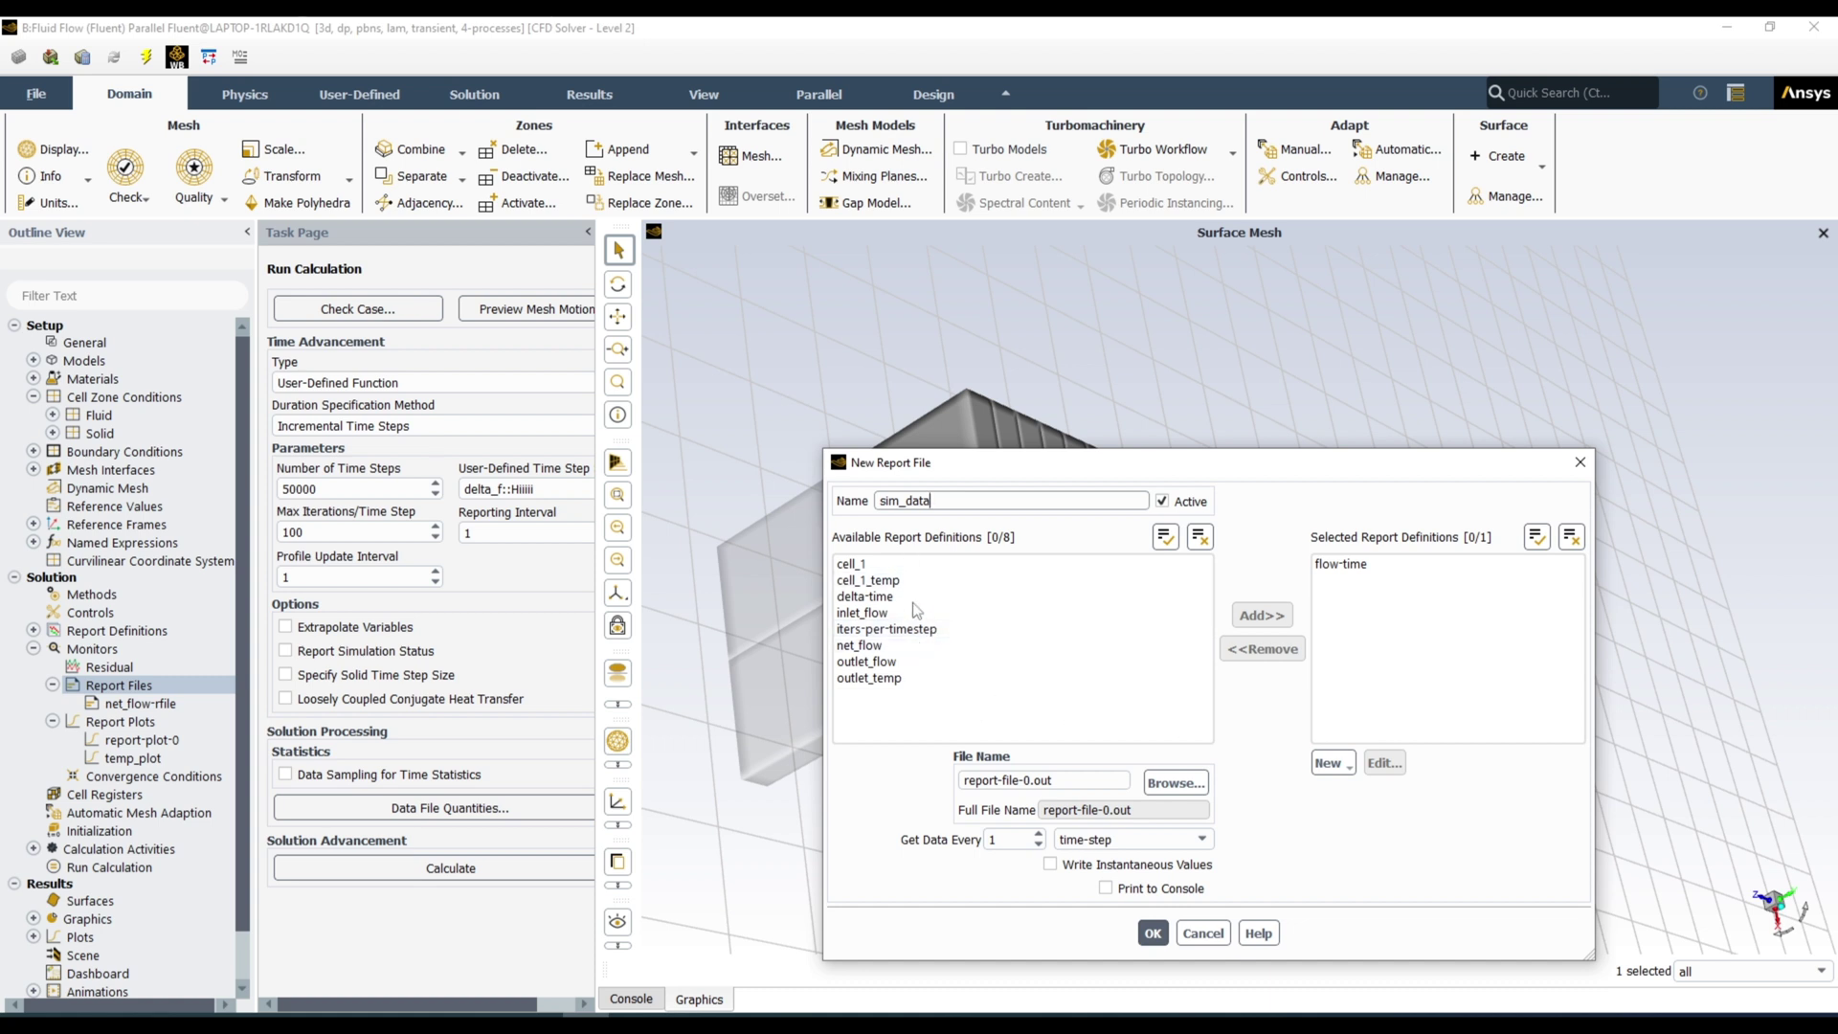
click(1165, 537)
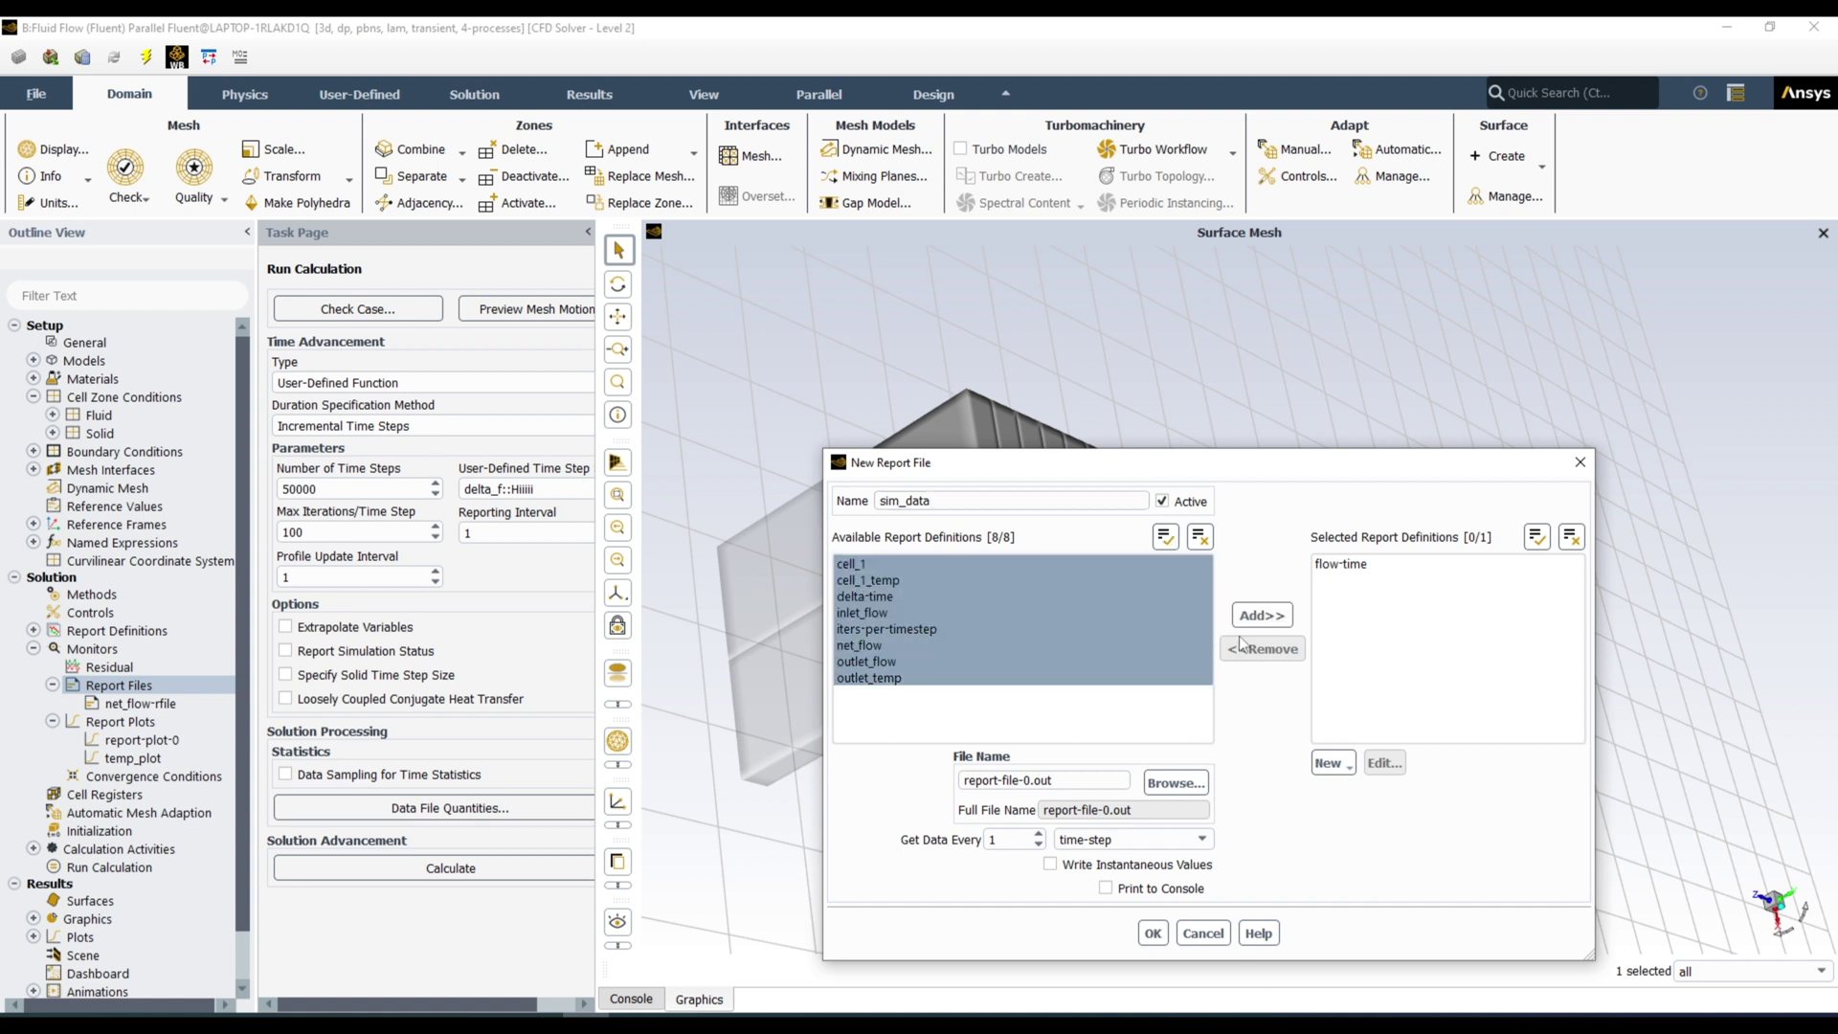
click(1258, 615)
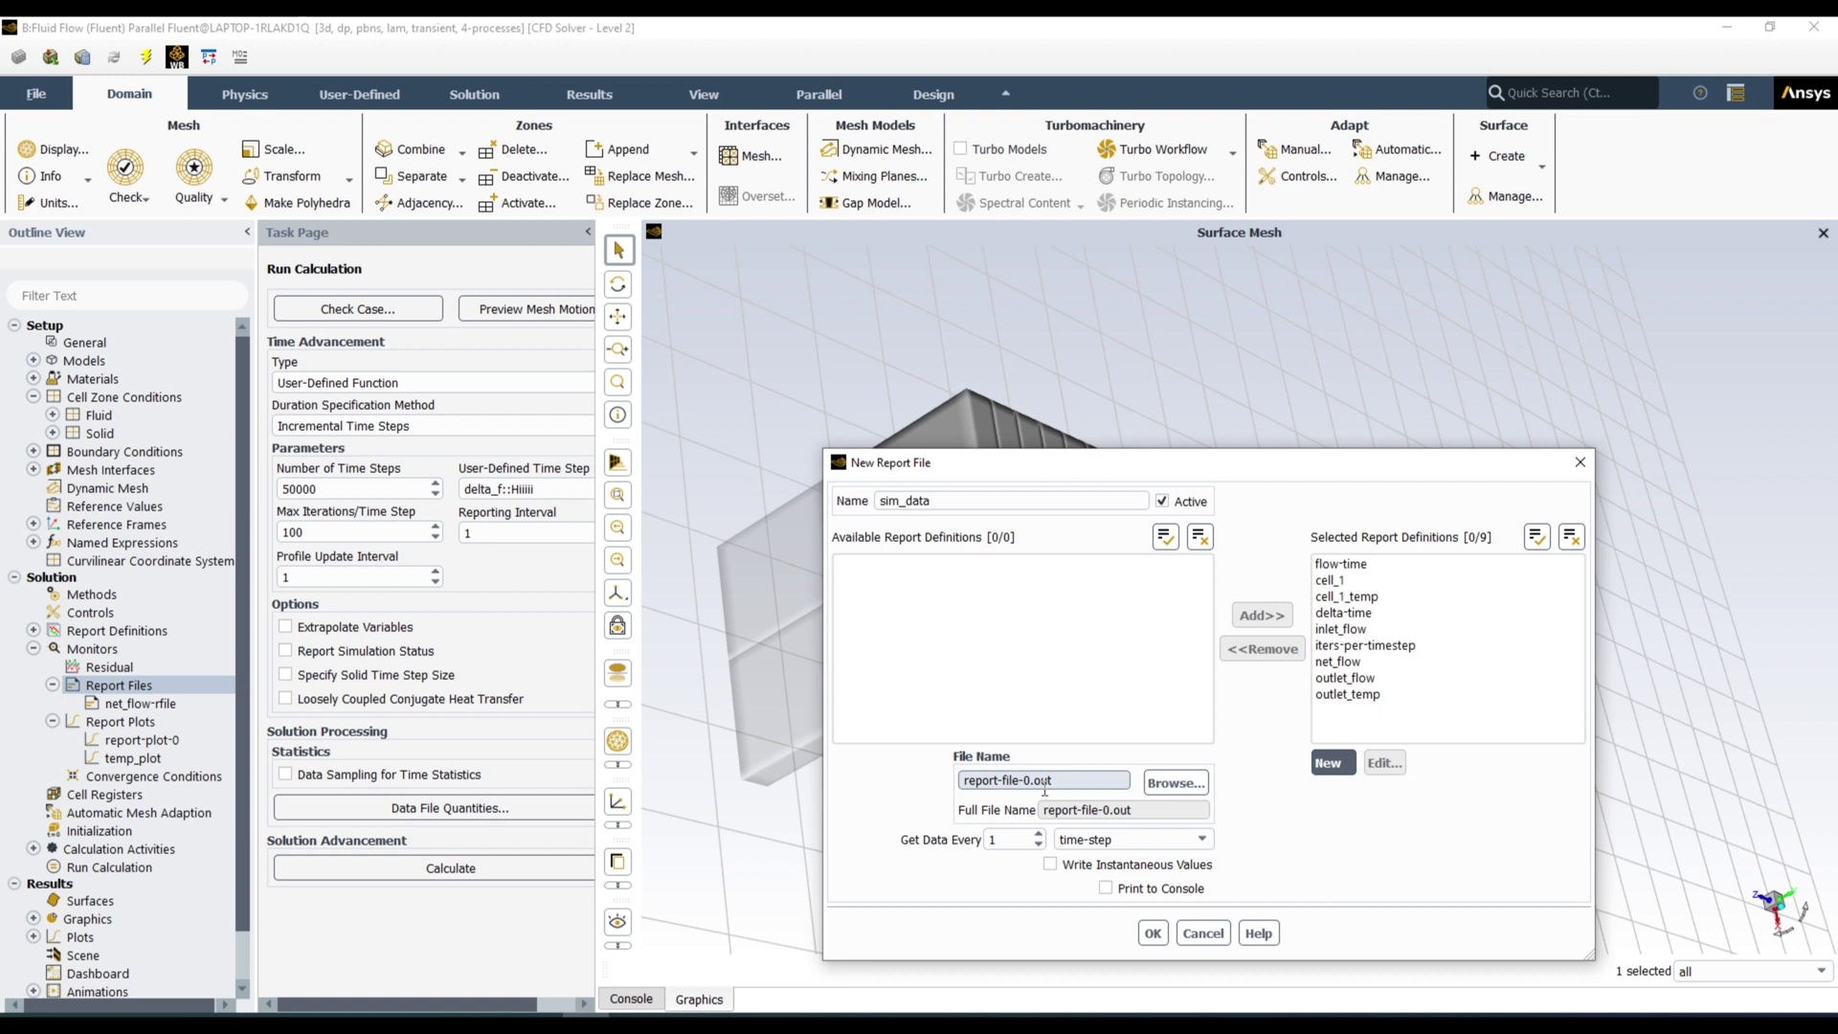
Step: Set the report file's output to sim_data.out in the Simulation_tutorials folder
click(1165, 782)
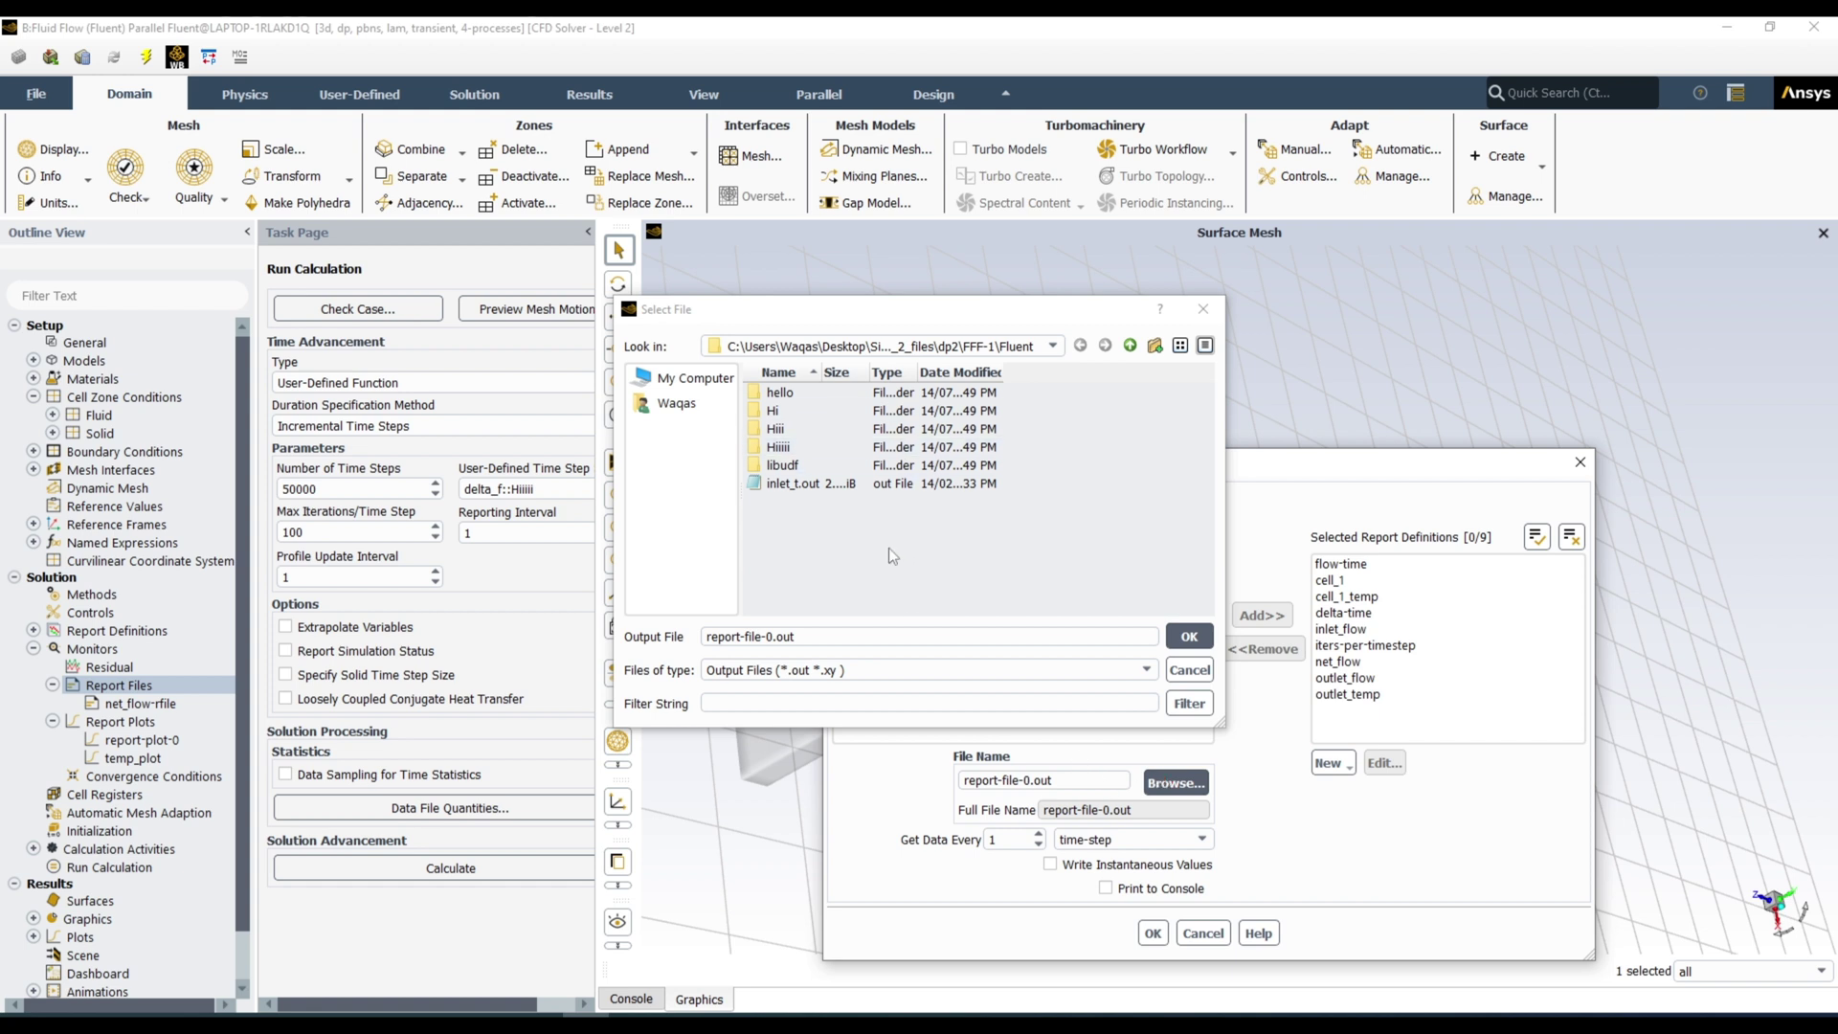
click(1052, 347)
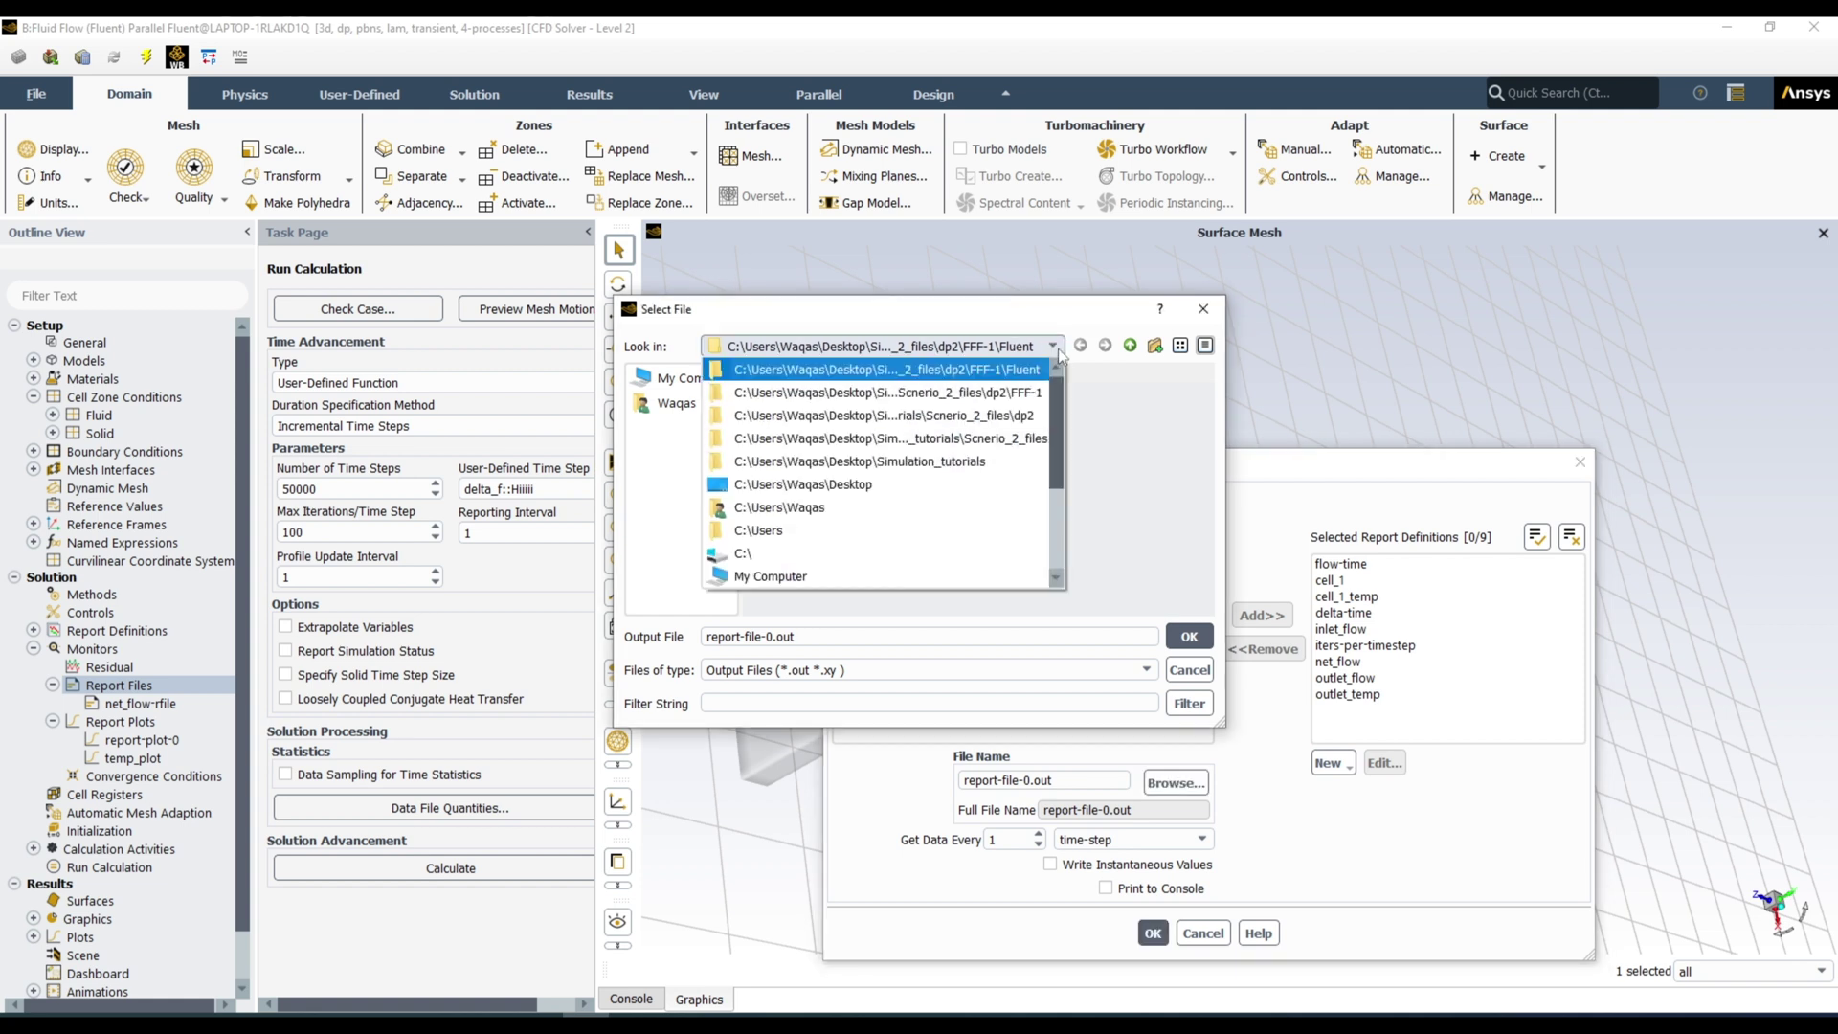
click(1054, 348)
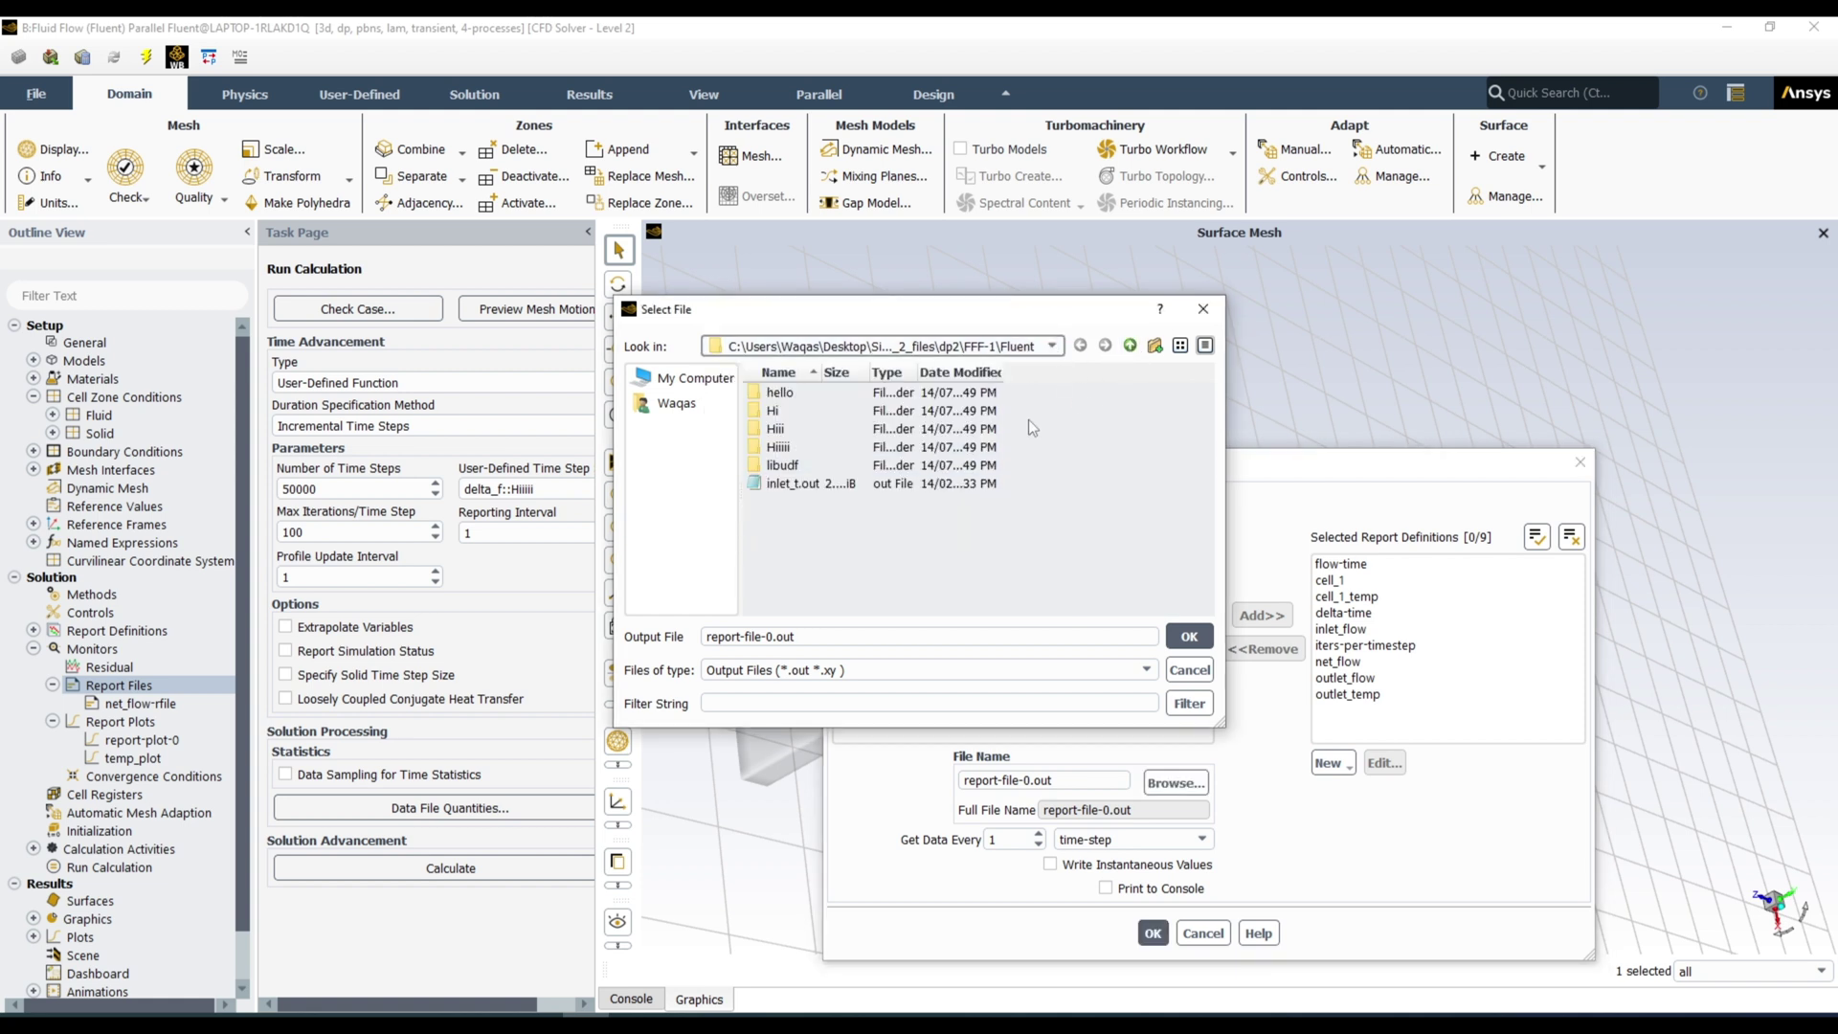
click(1131, 353)
click(1130, 353)
click(1130, 352)
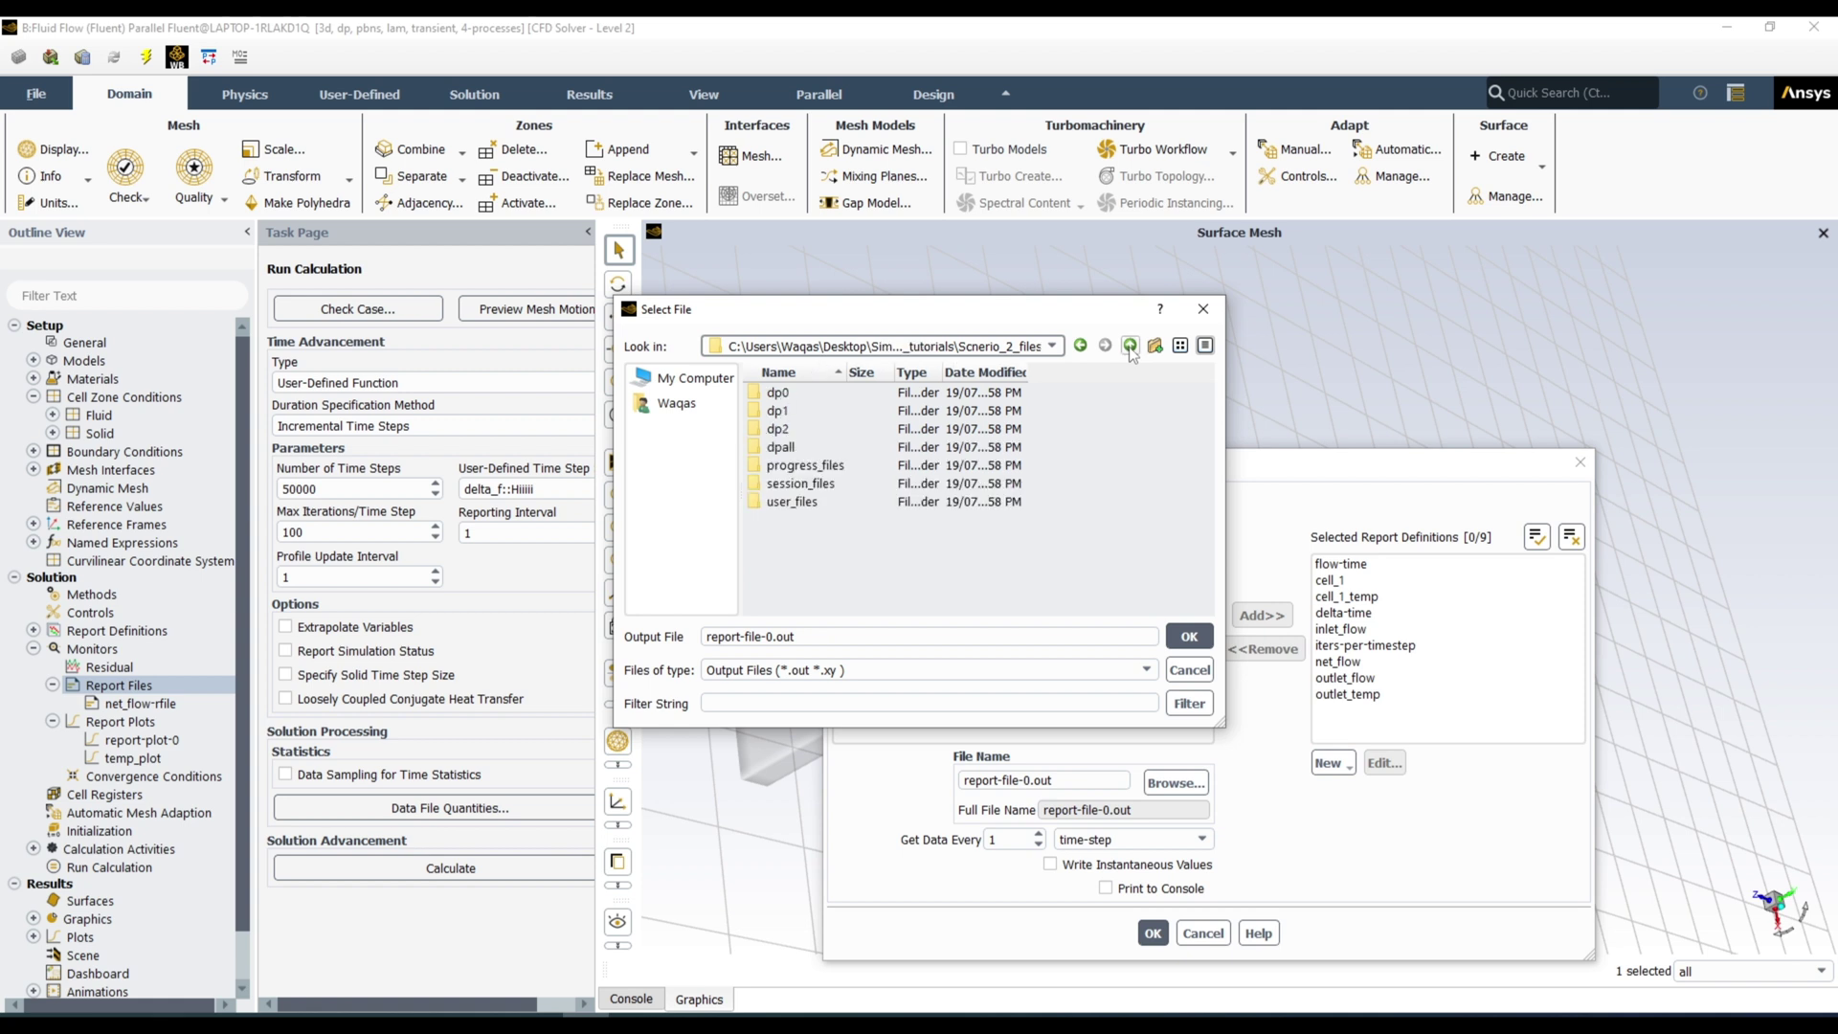
click(1130, 347)
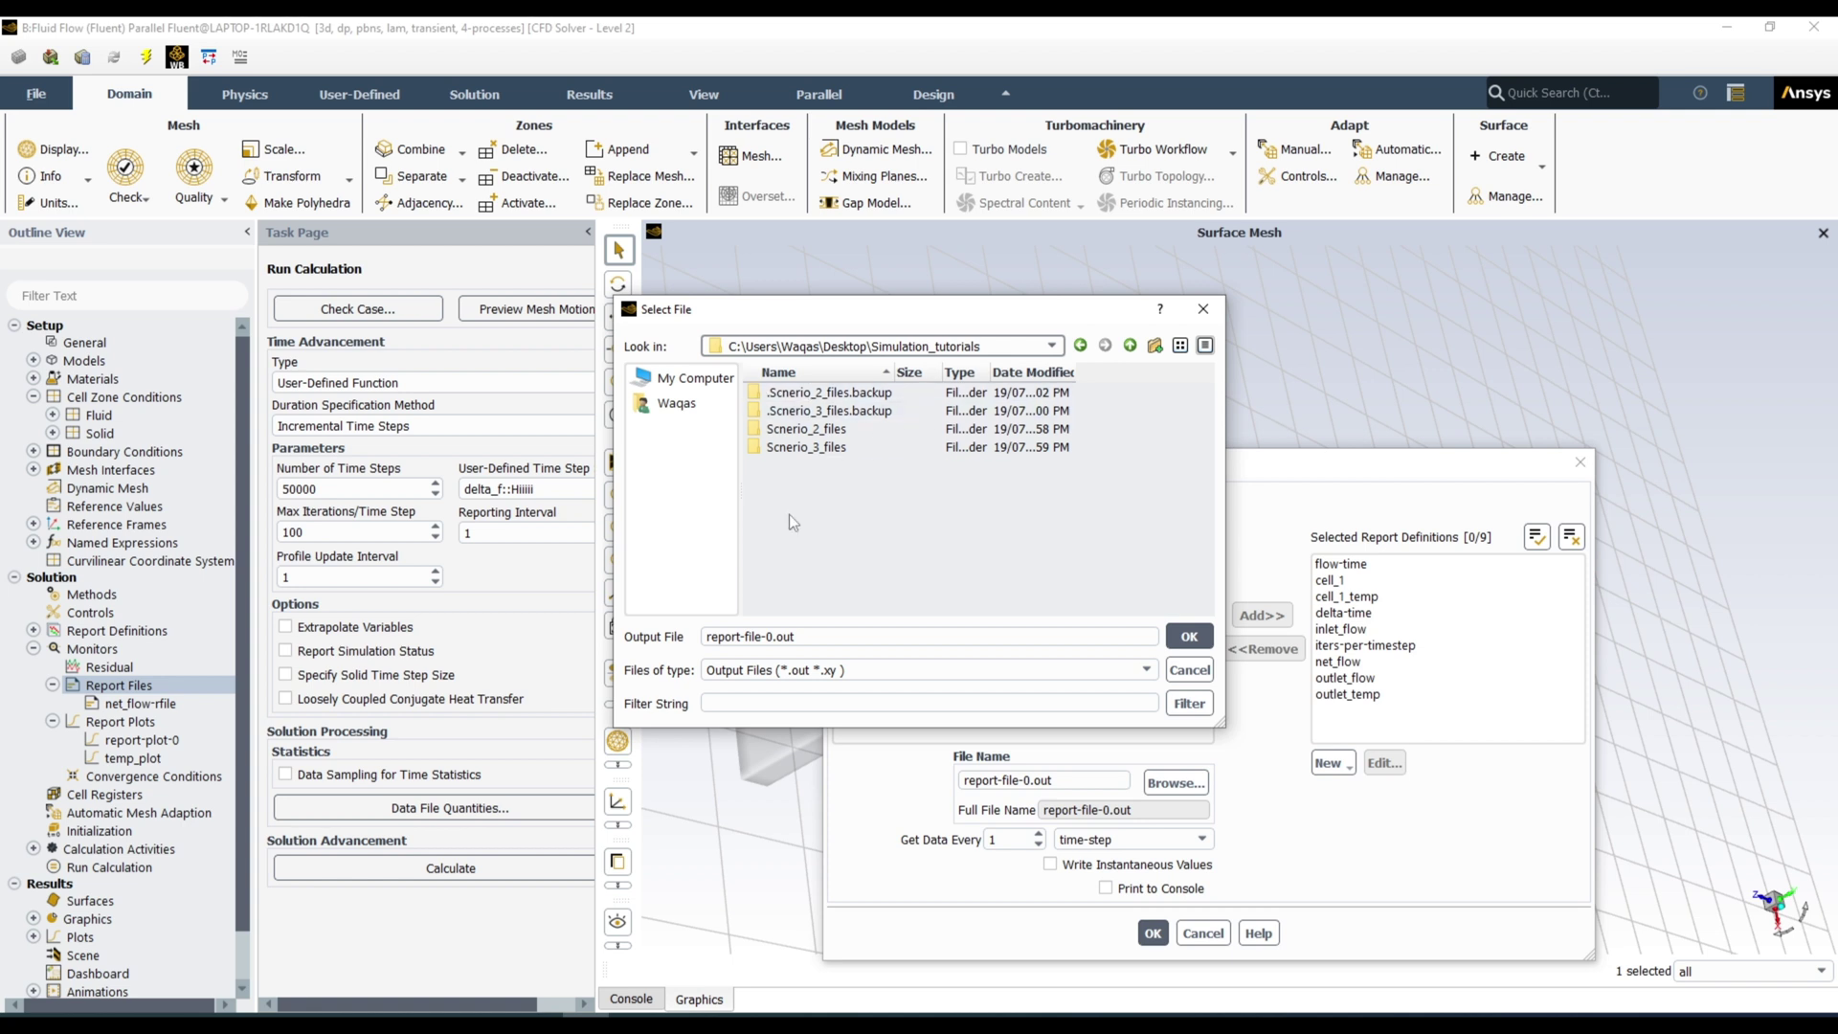
drag(773, 636, 642, 645)
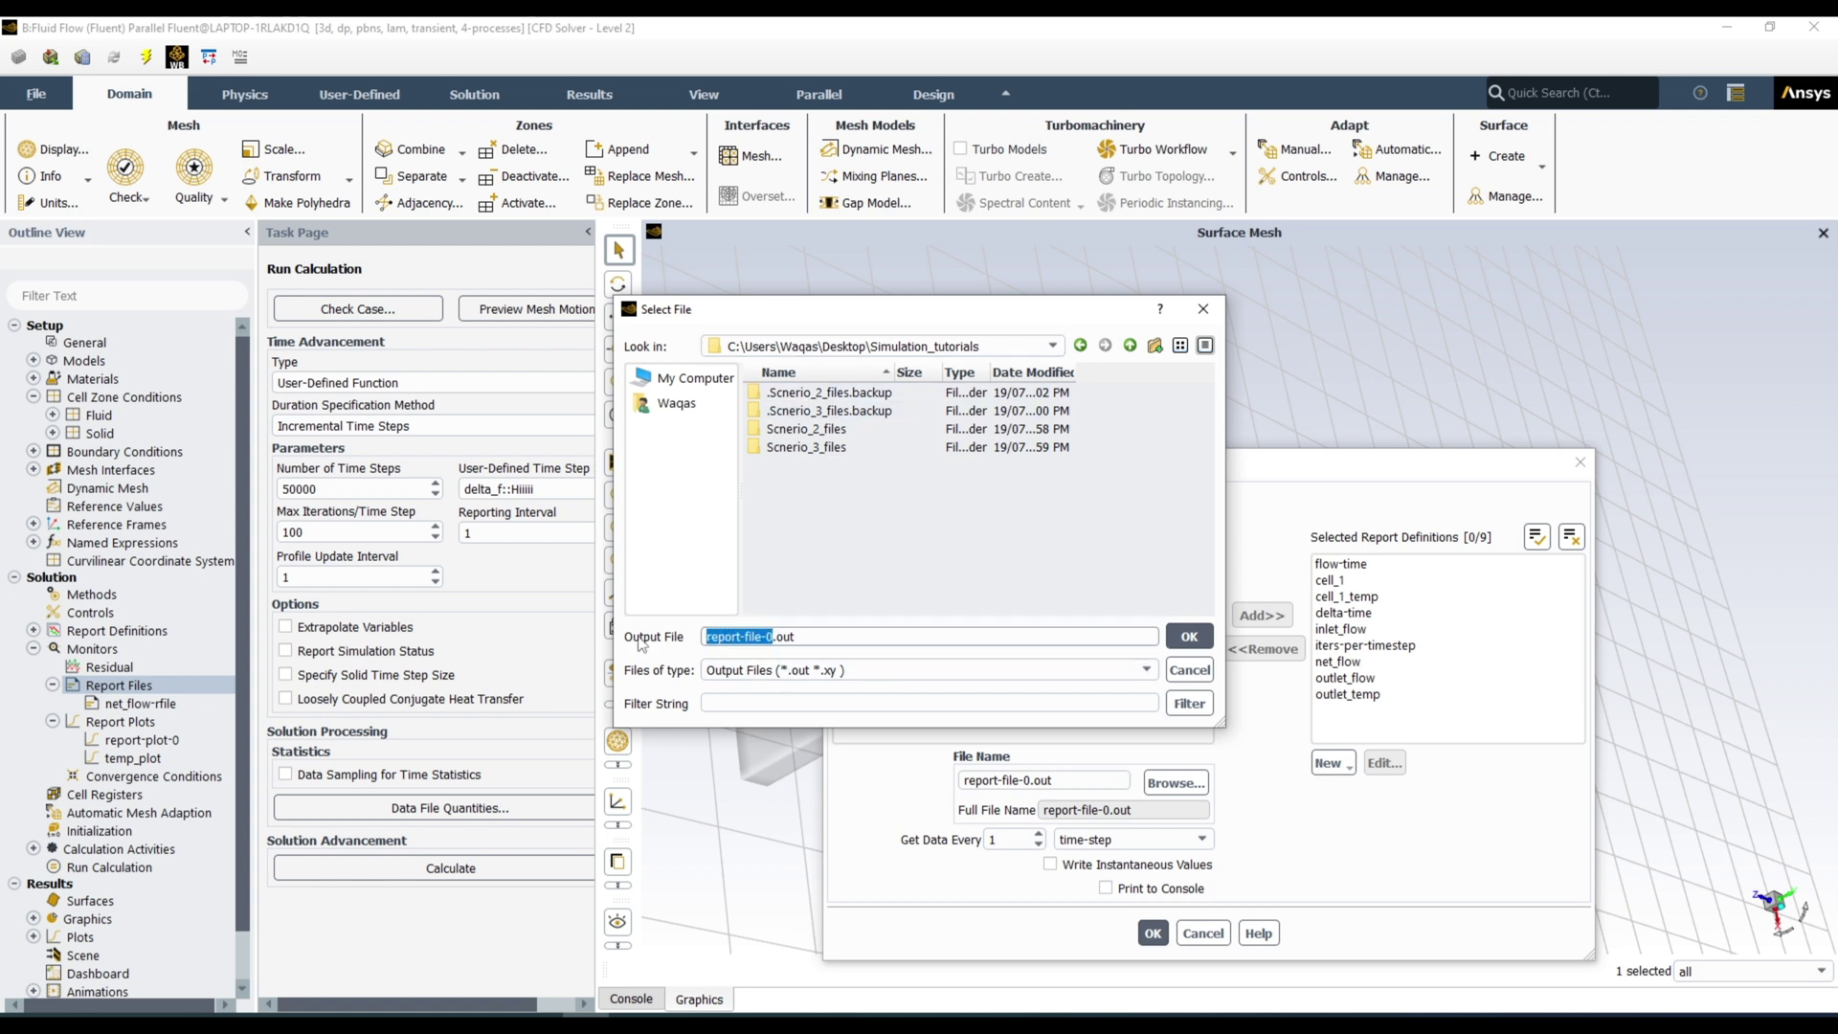
text(sim_data)
click(1189, 636)
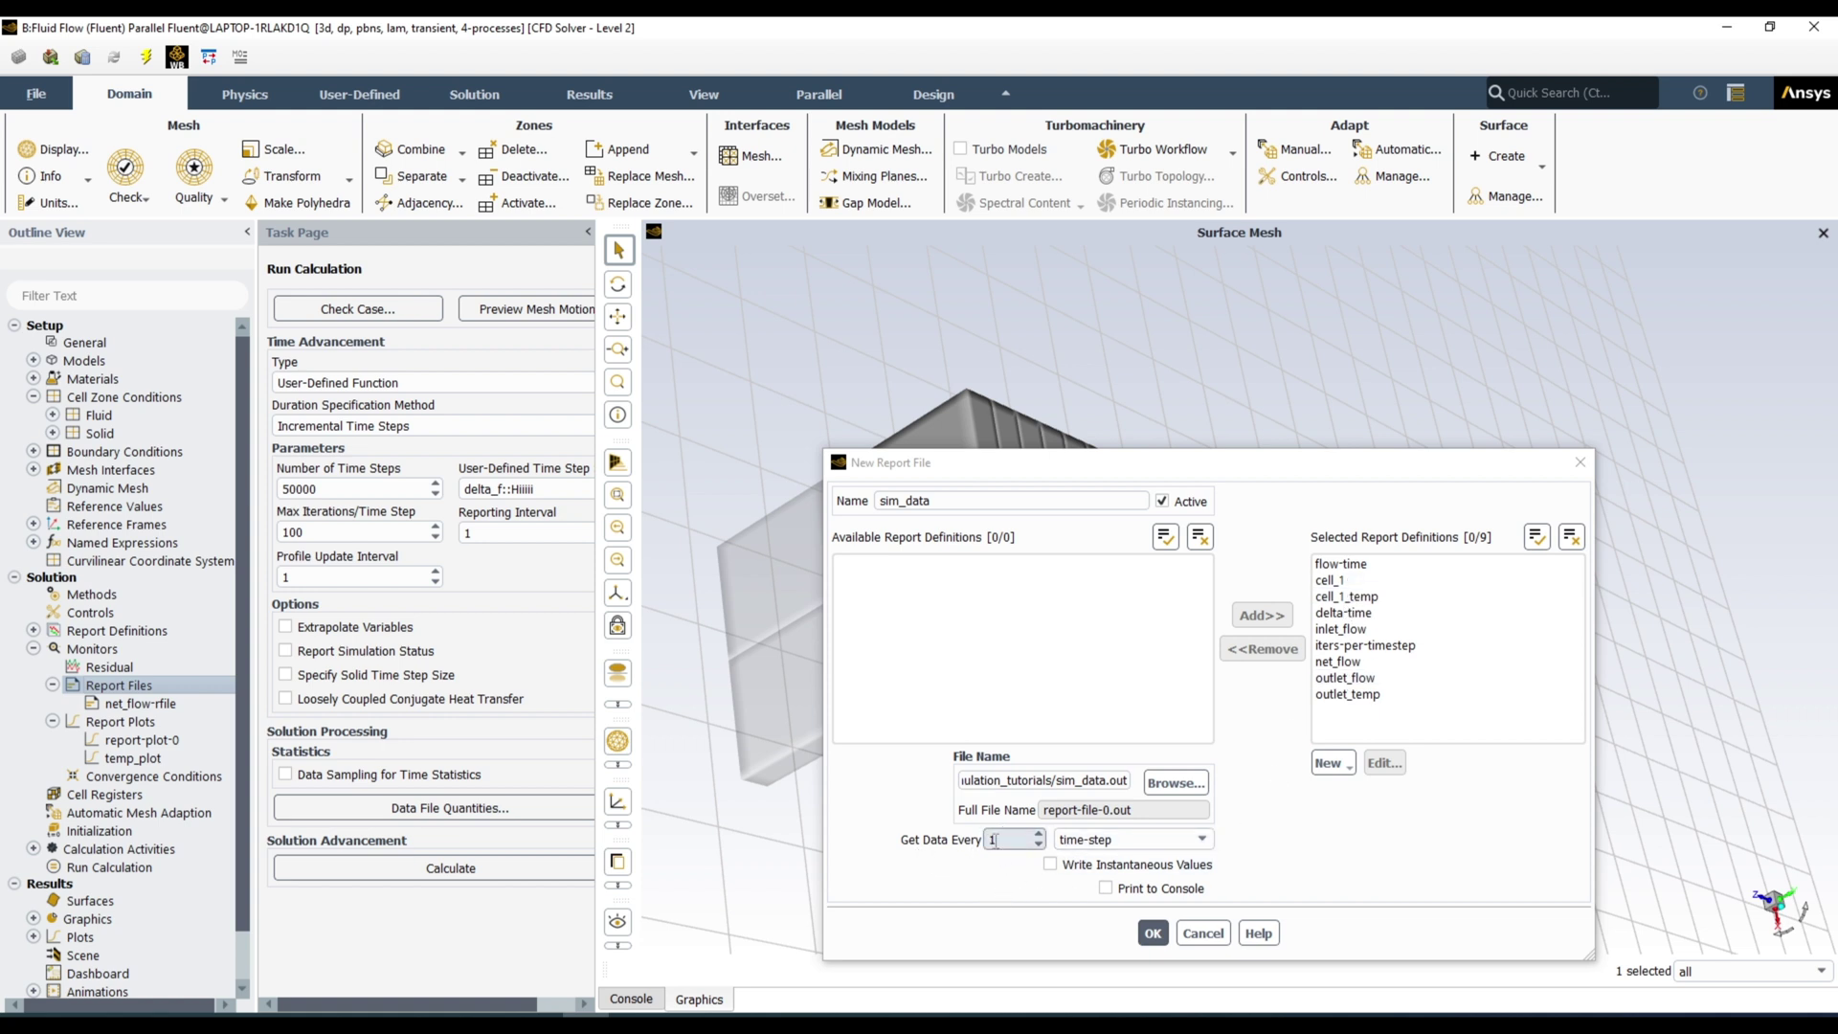
click(1202, 840)
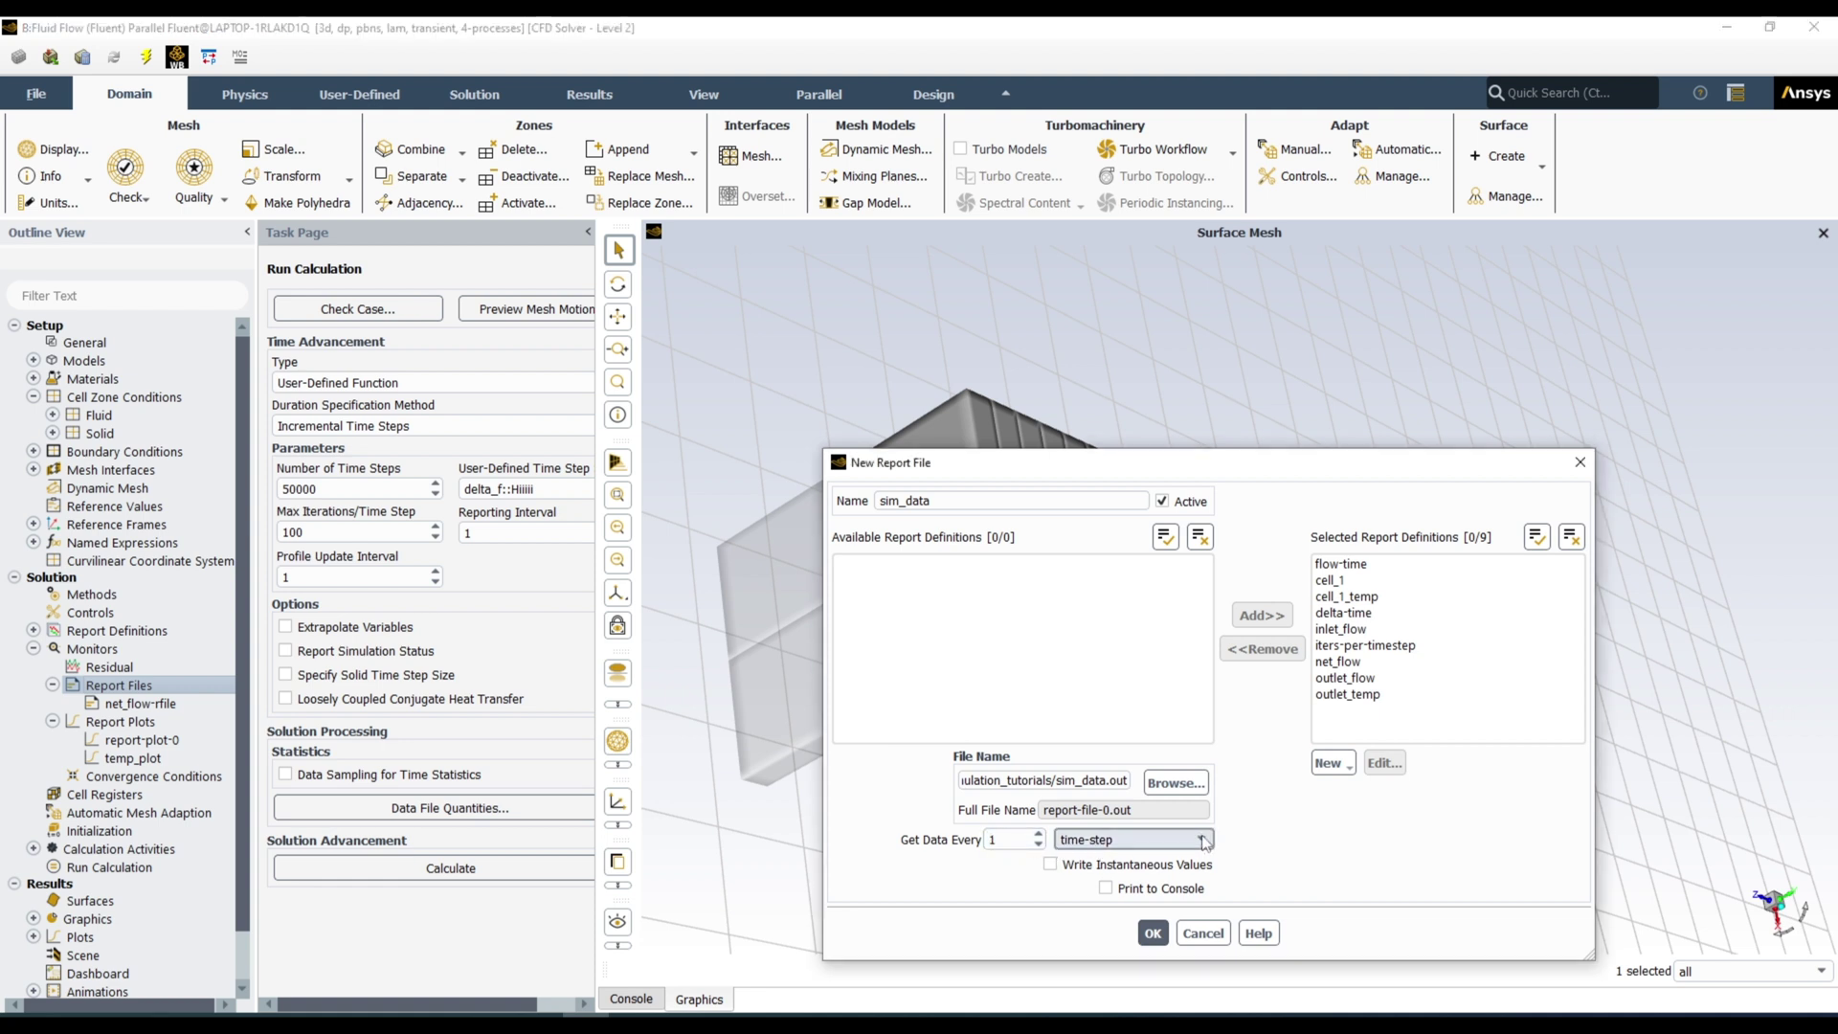
click(1202, 840)
click(1158, 874)
click(1200, 840)
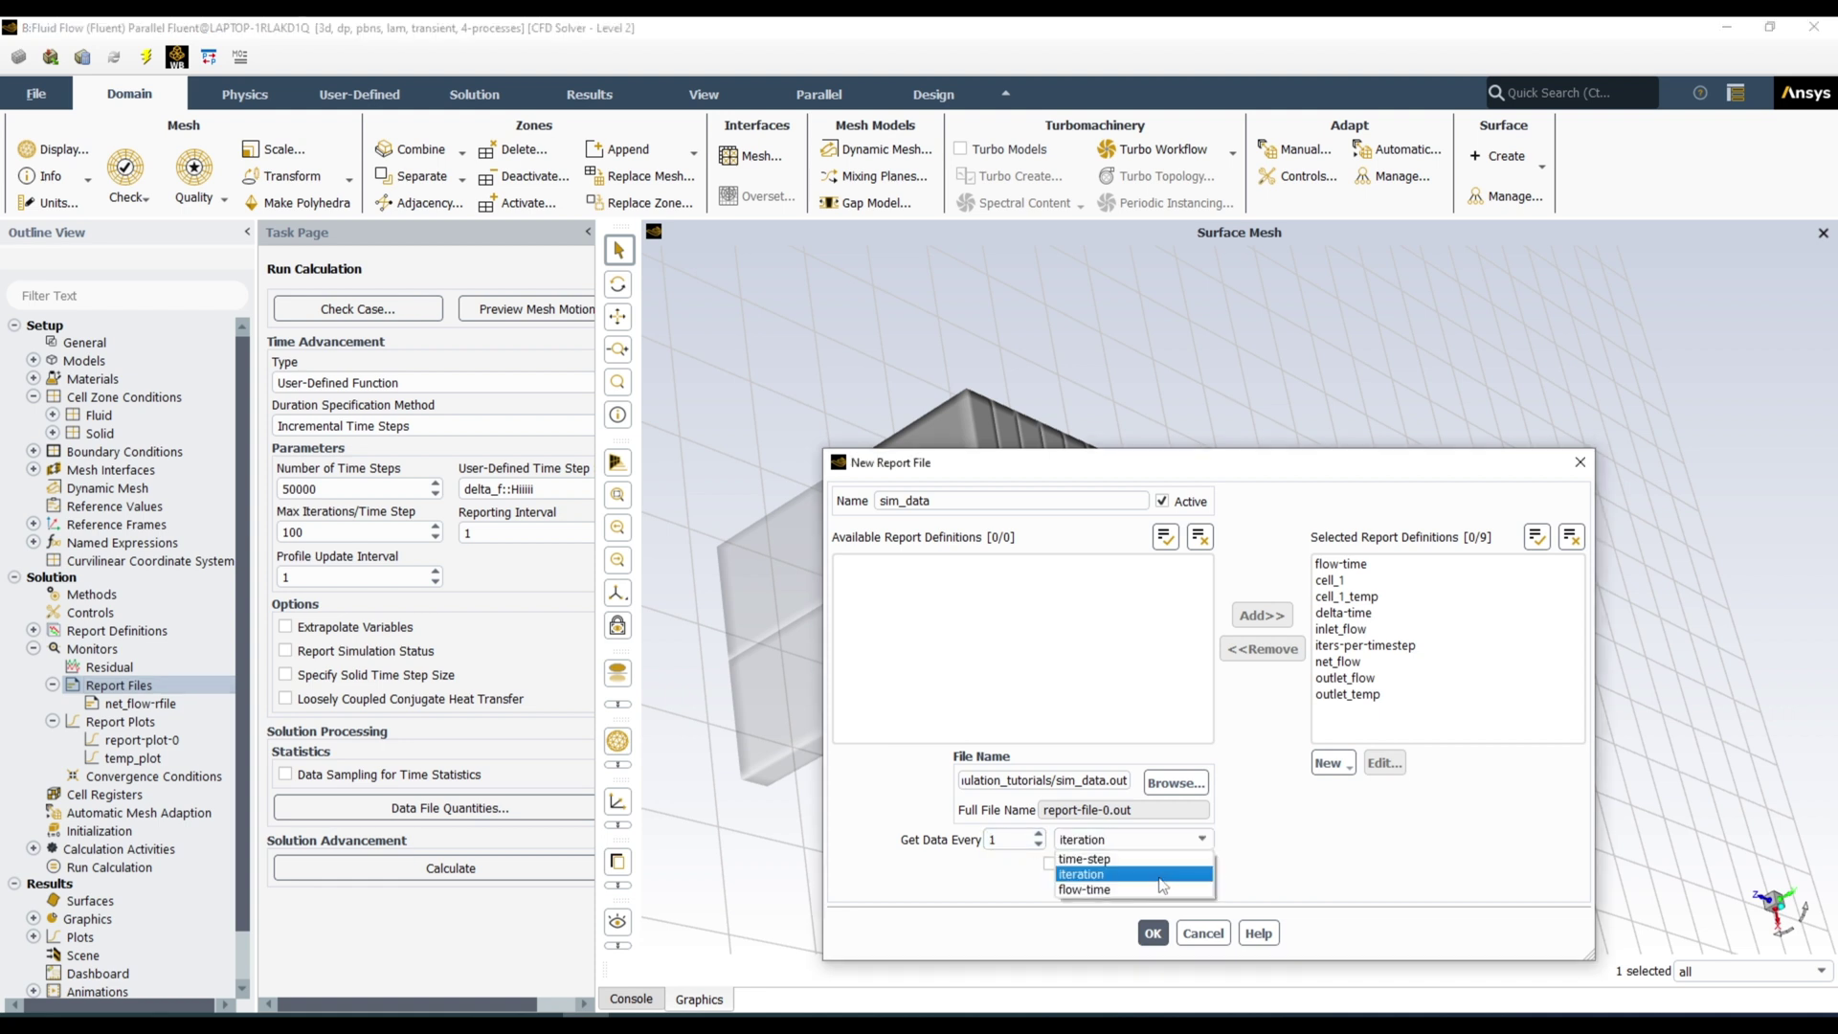
click(1161, 877)
click(1200, 840)
click(1161, 859)
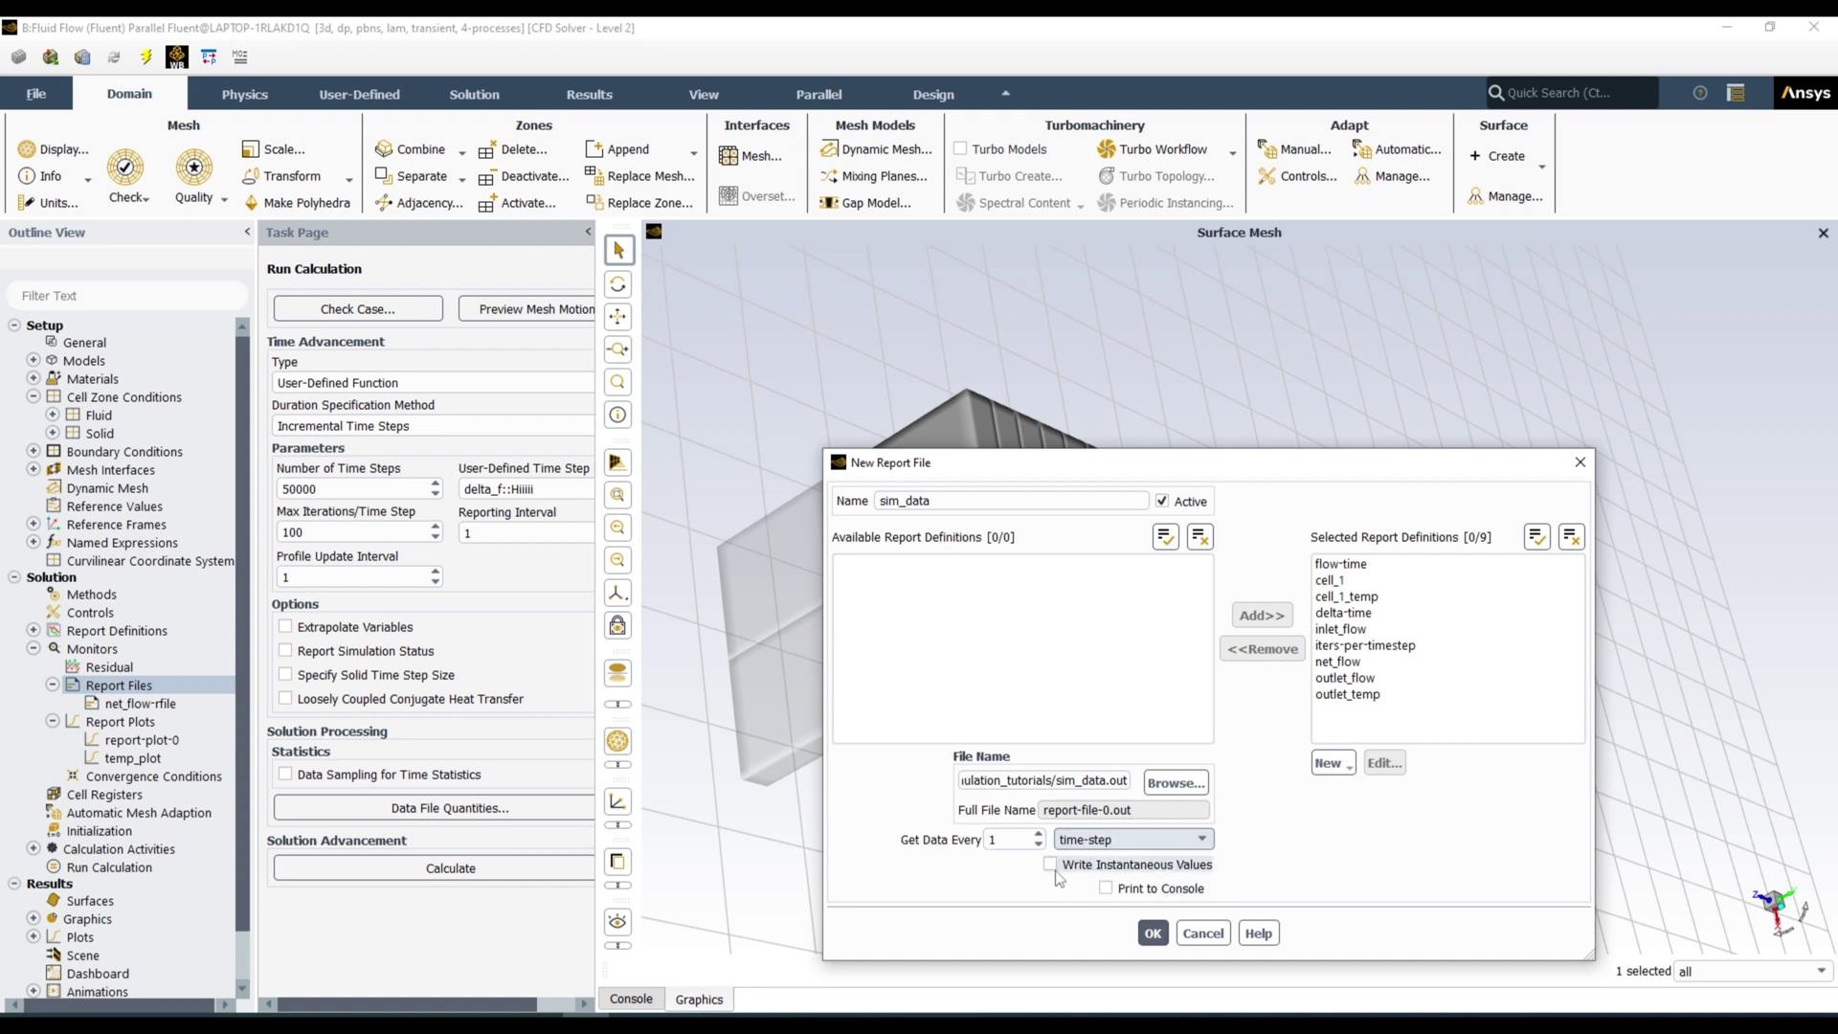
click(1204, 839)
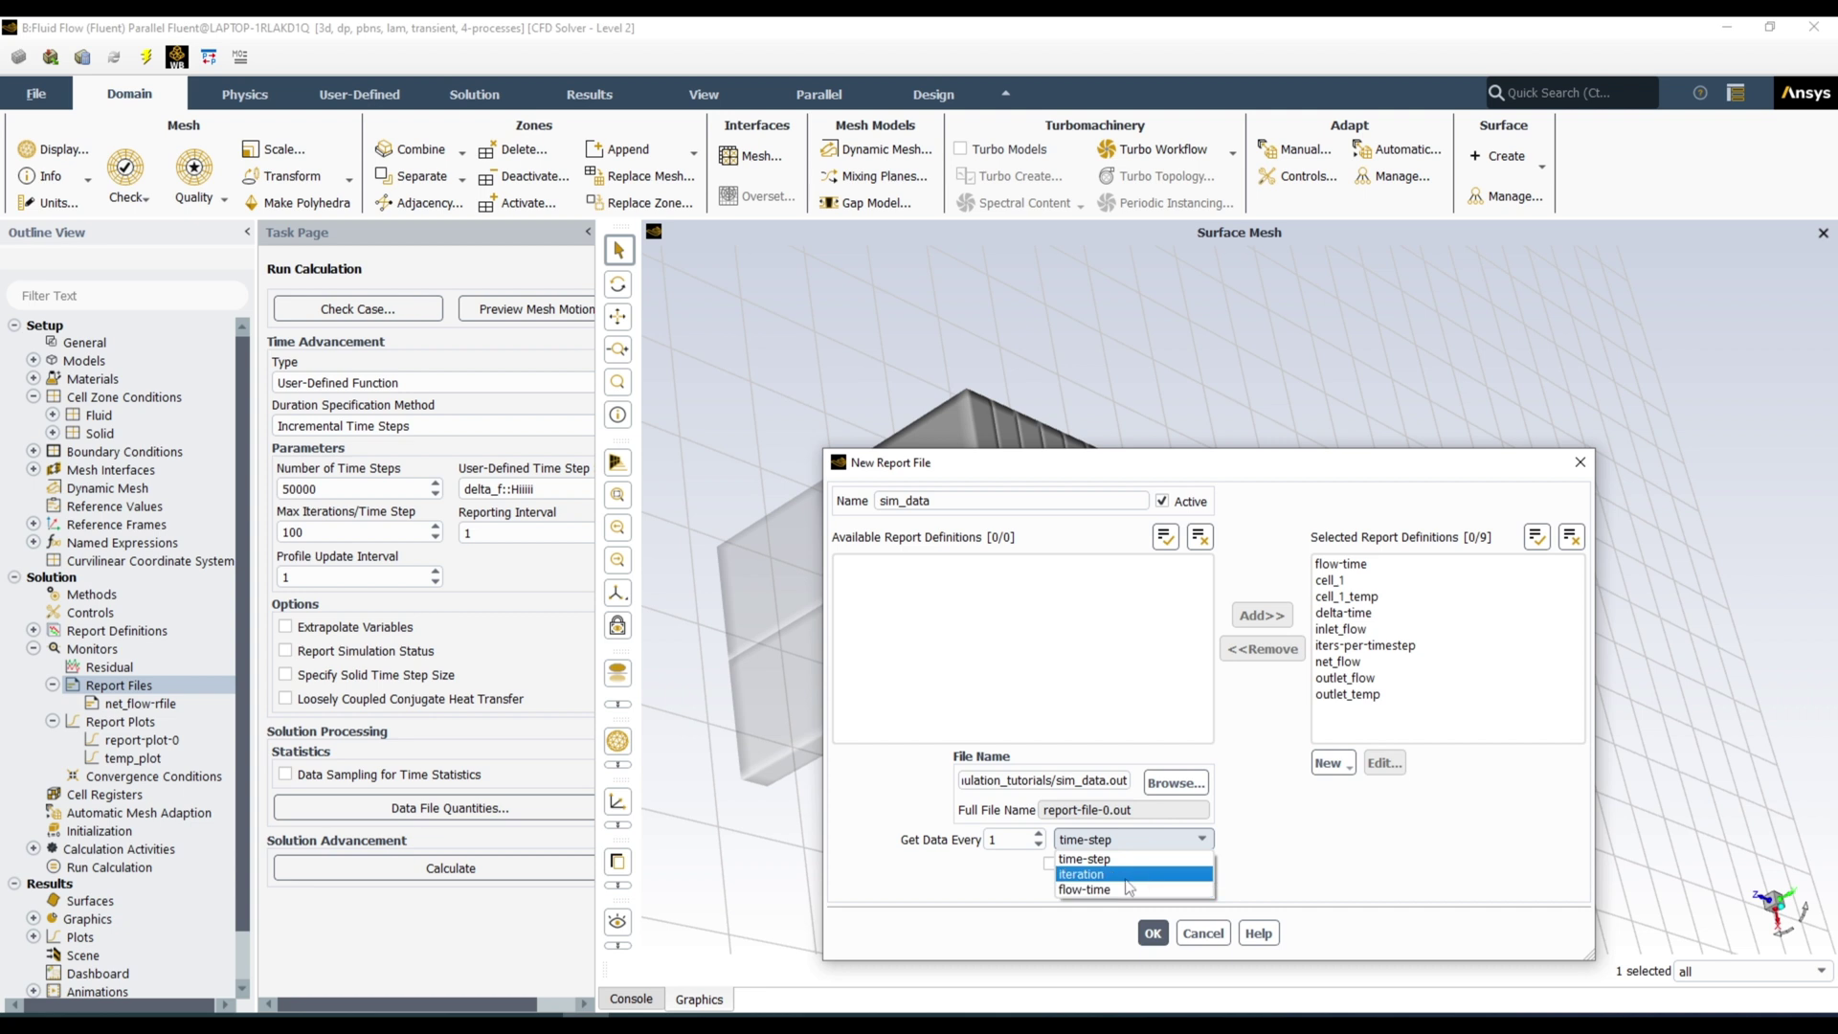
click(1203, 839)
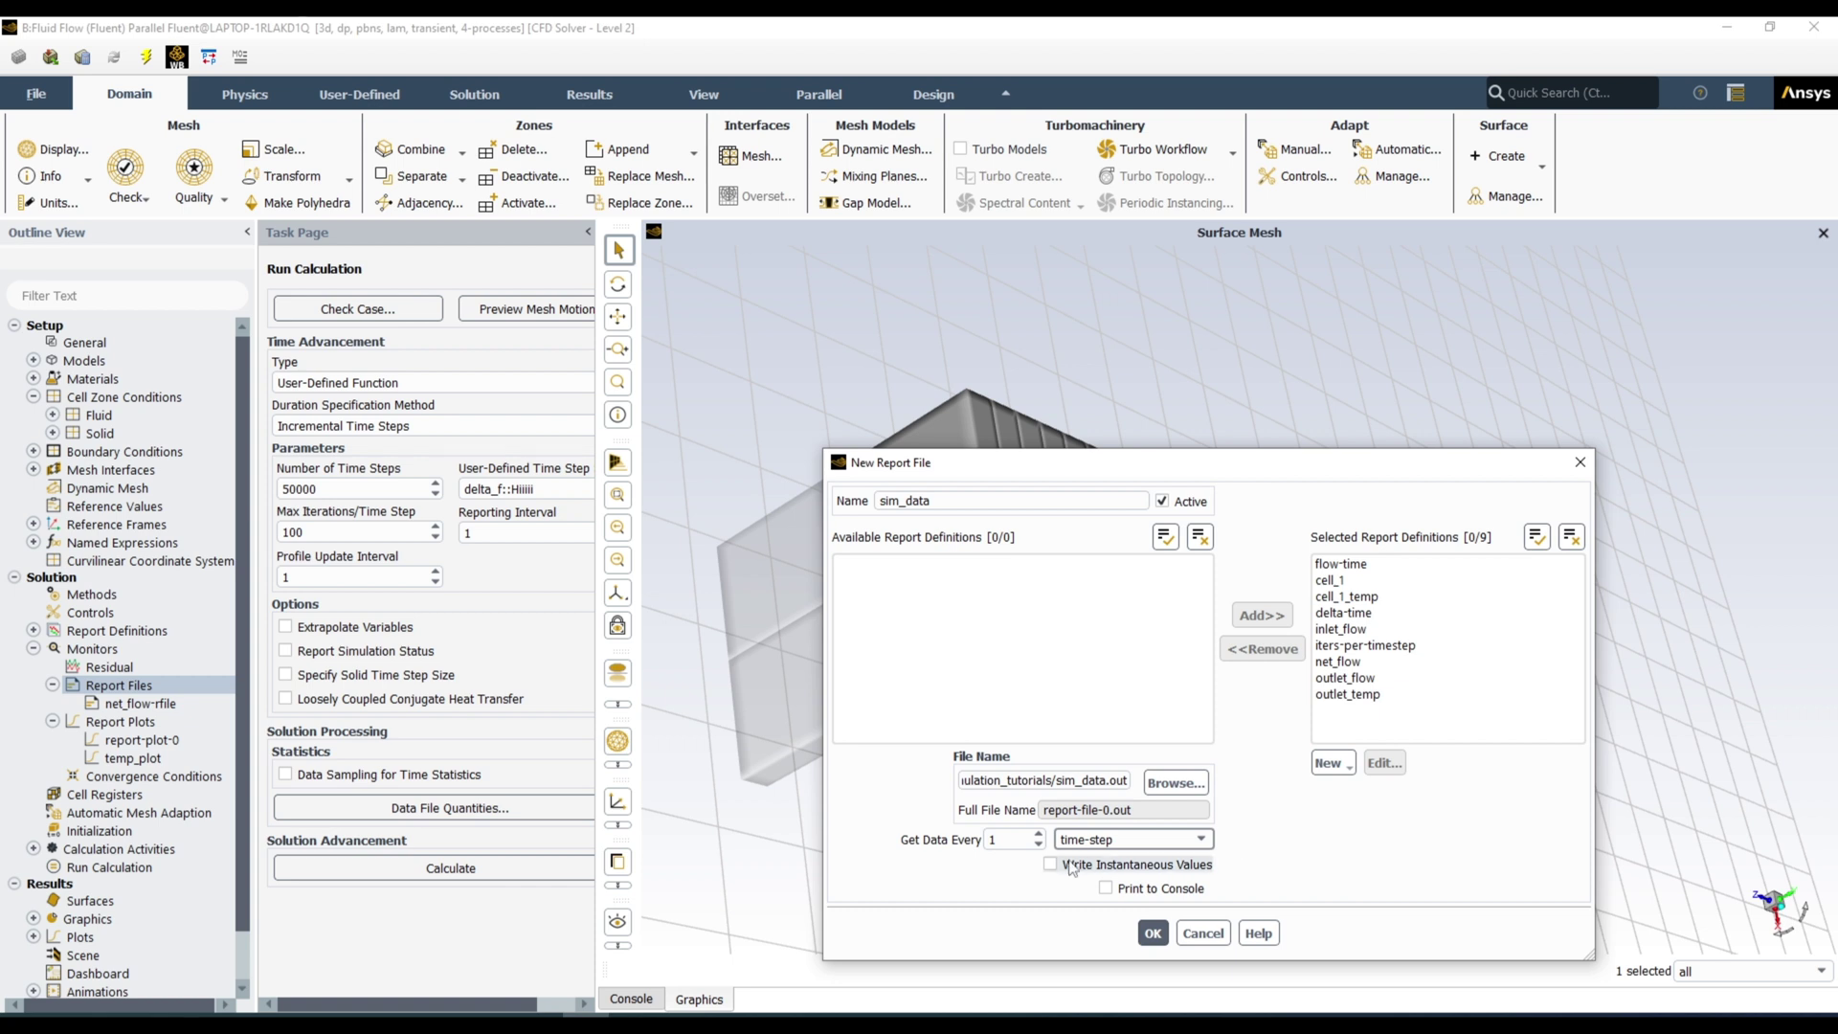
Step: Set the sim_data report file to get data every 2 time-steps and print to the console, and save it
click(1038, 834)
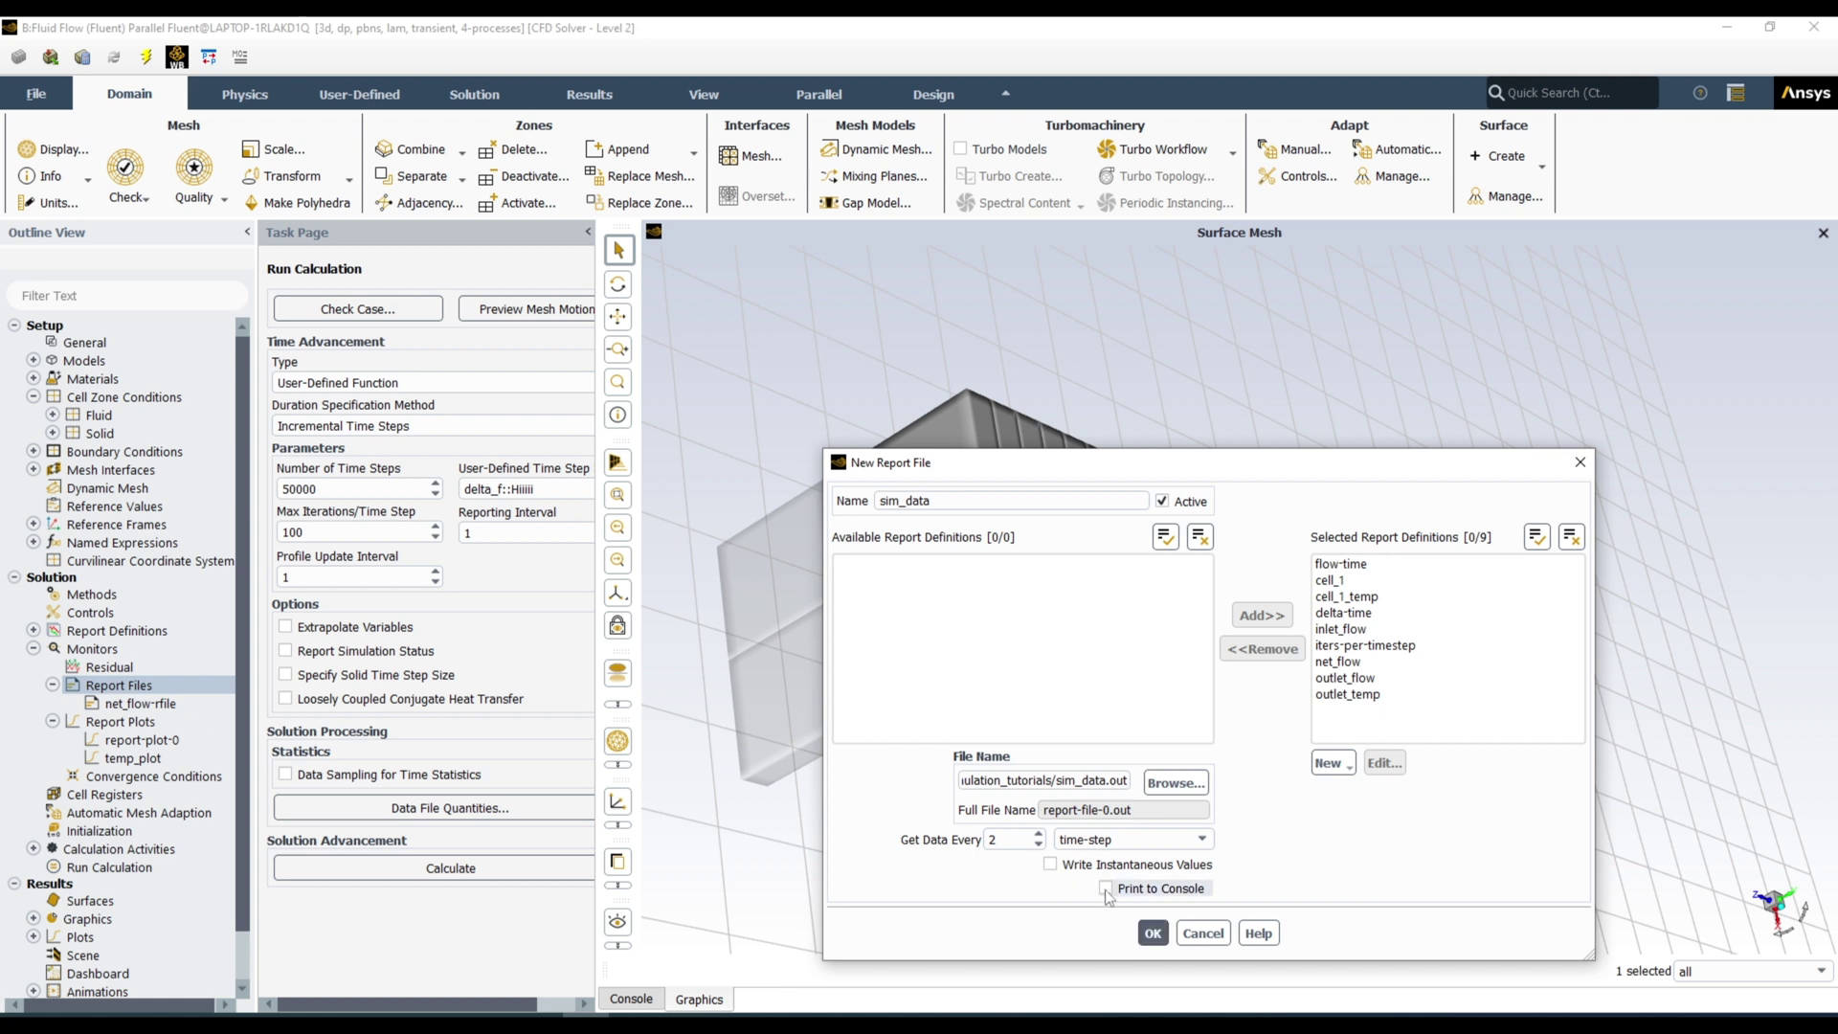
click(632, 999)
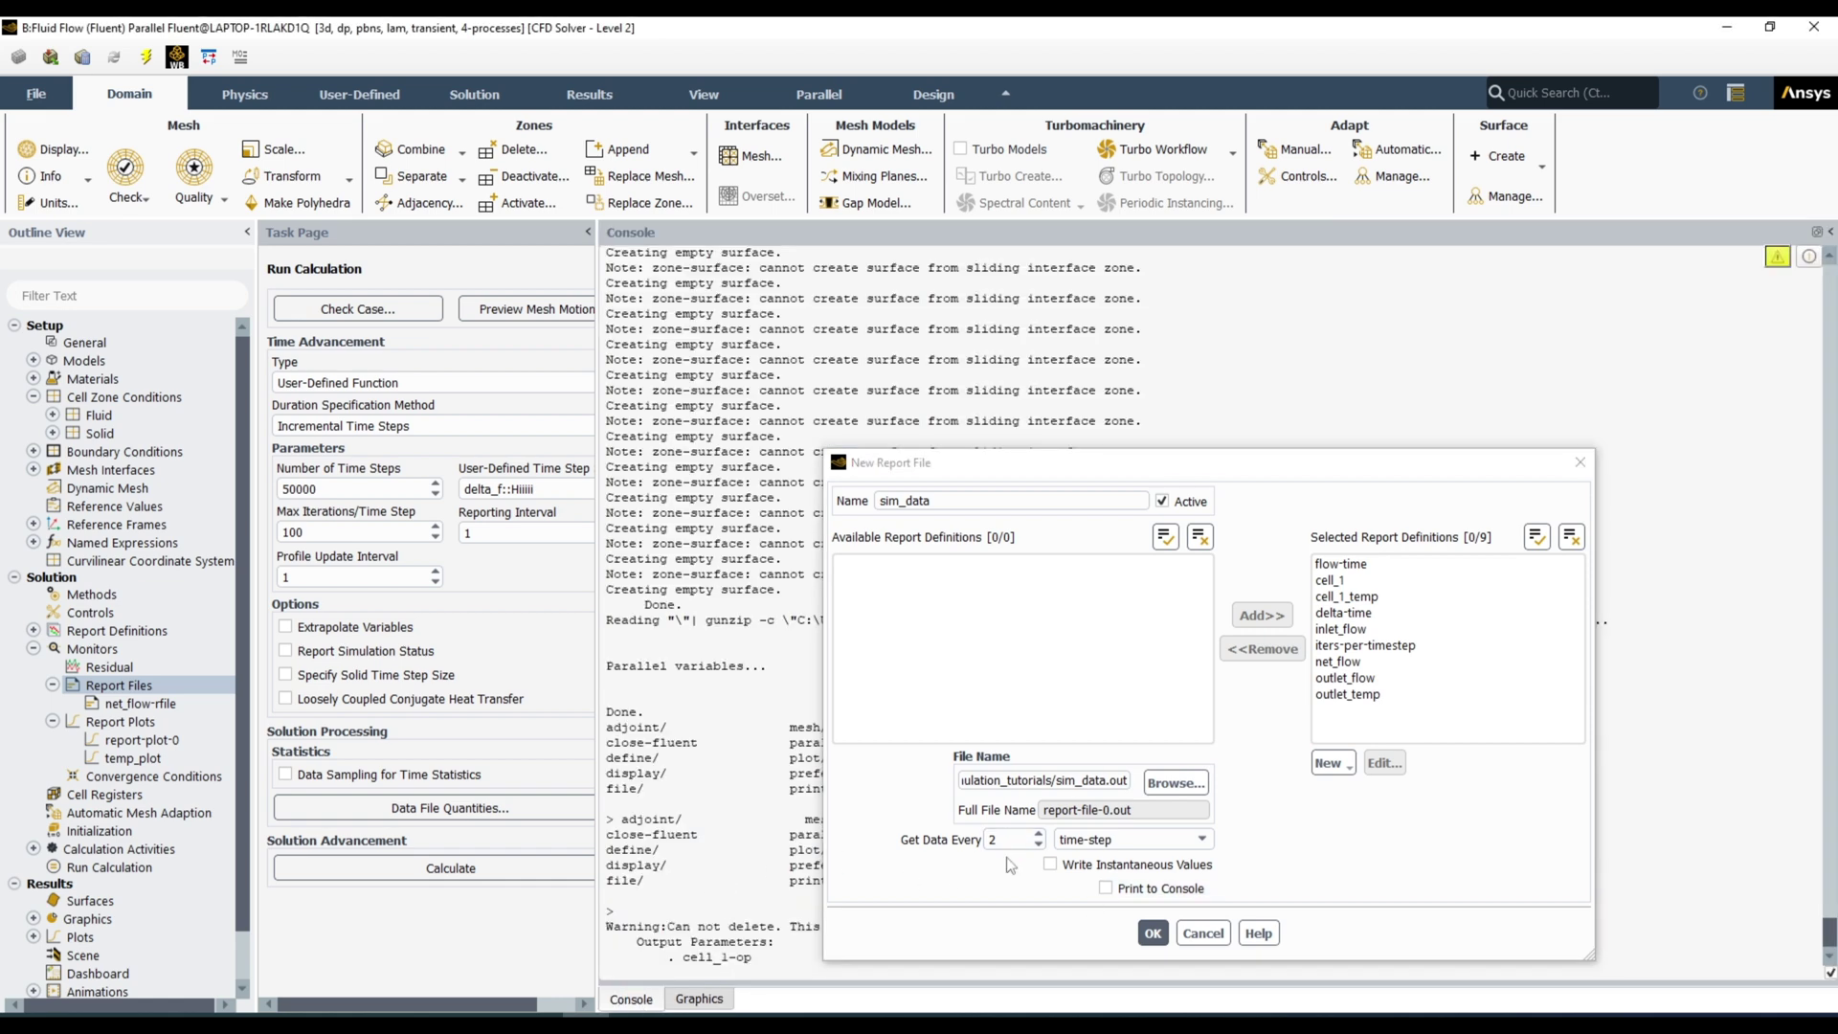
click(1105, 889)
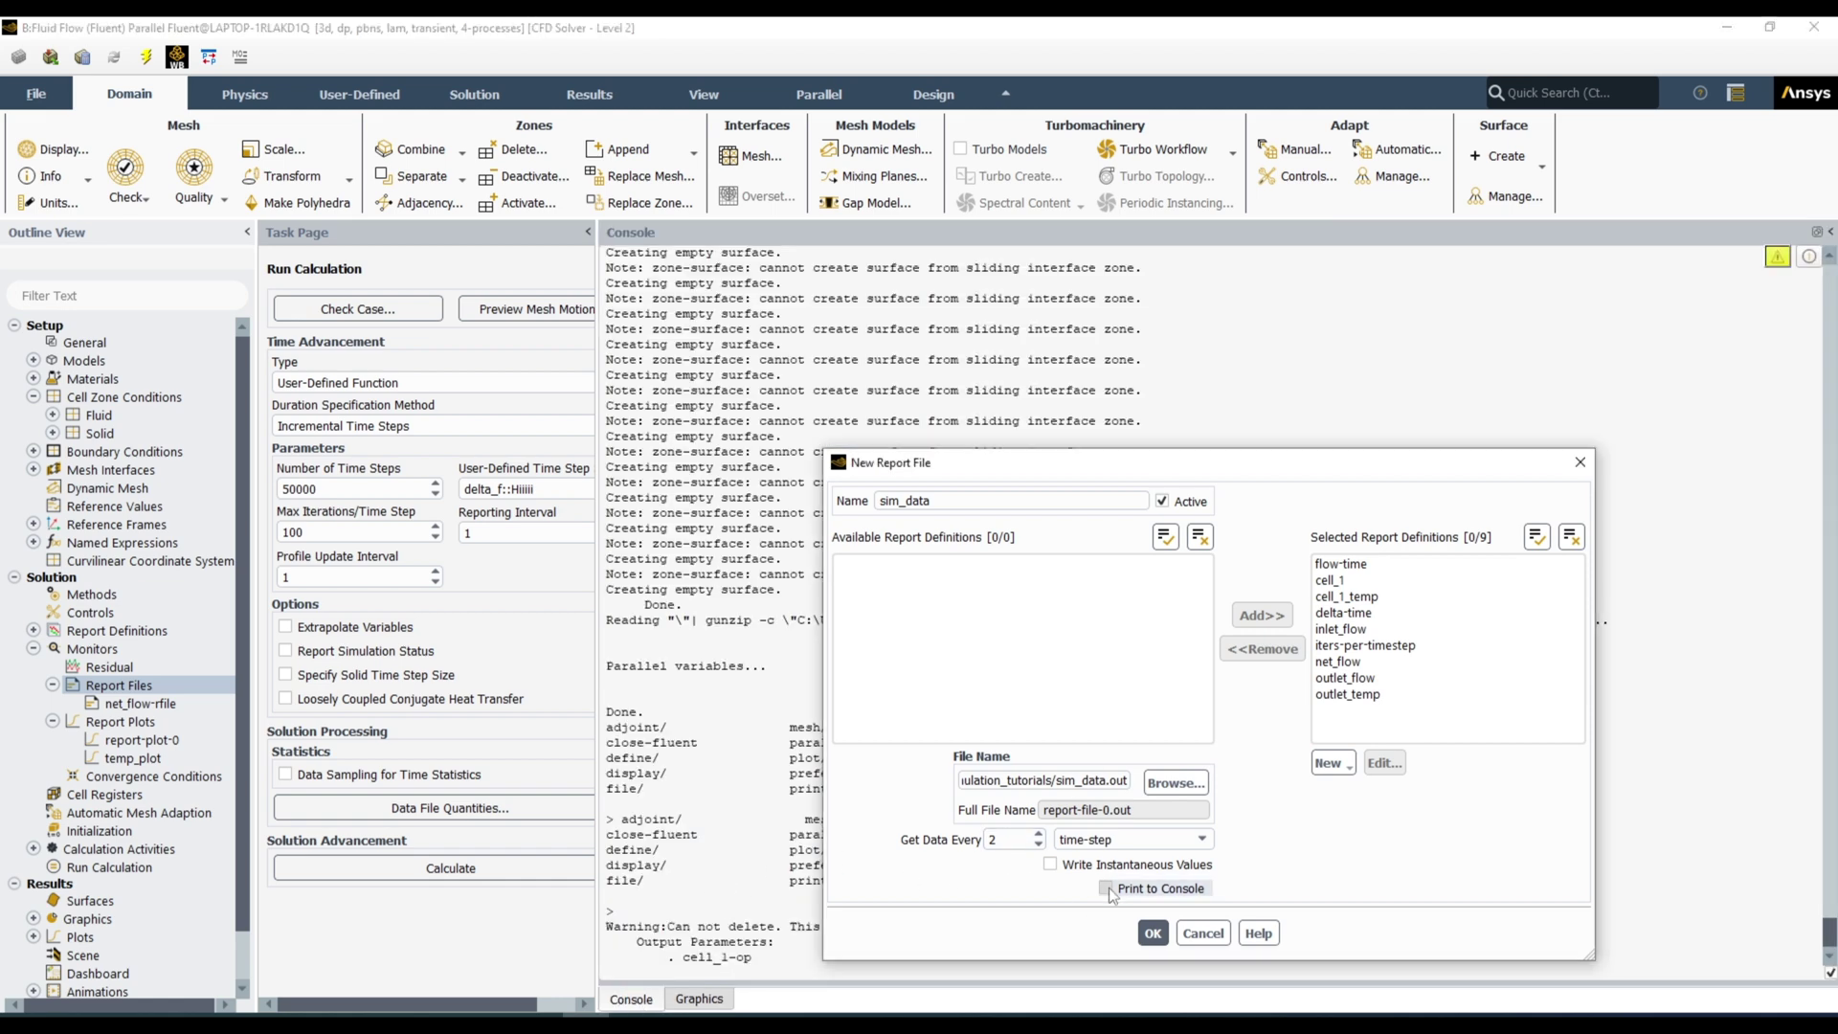
click(1153, 933)
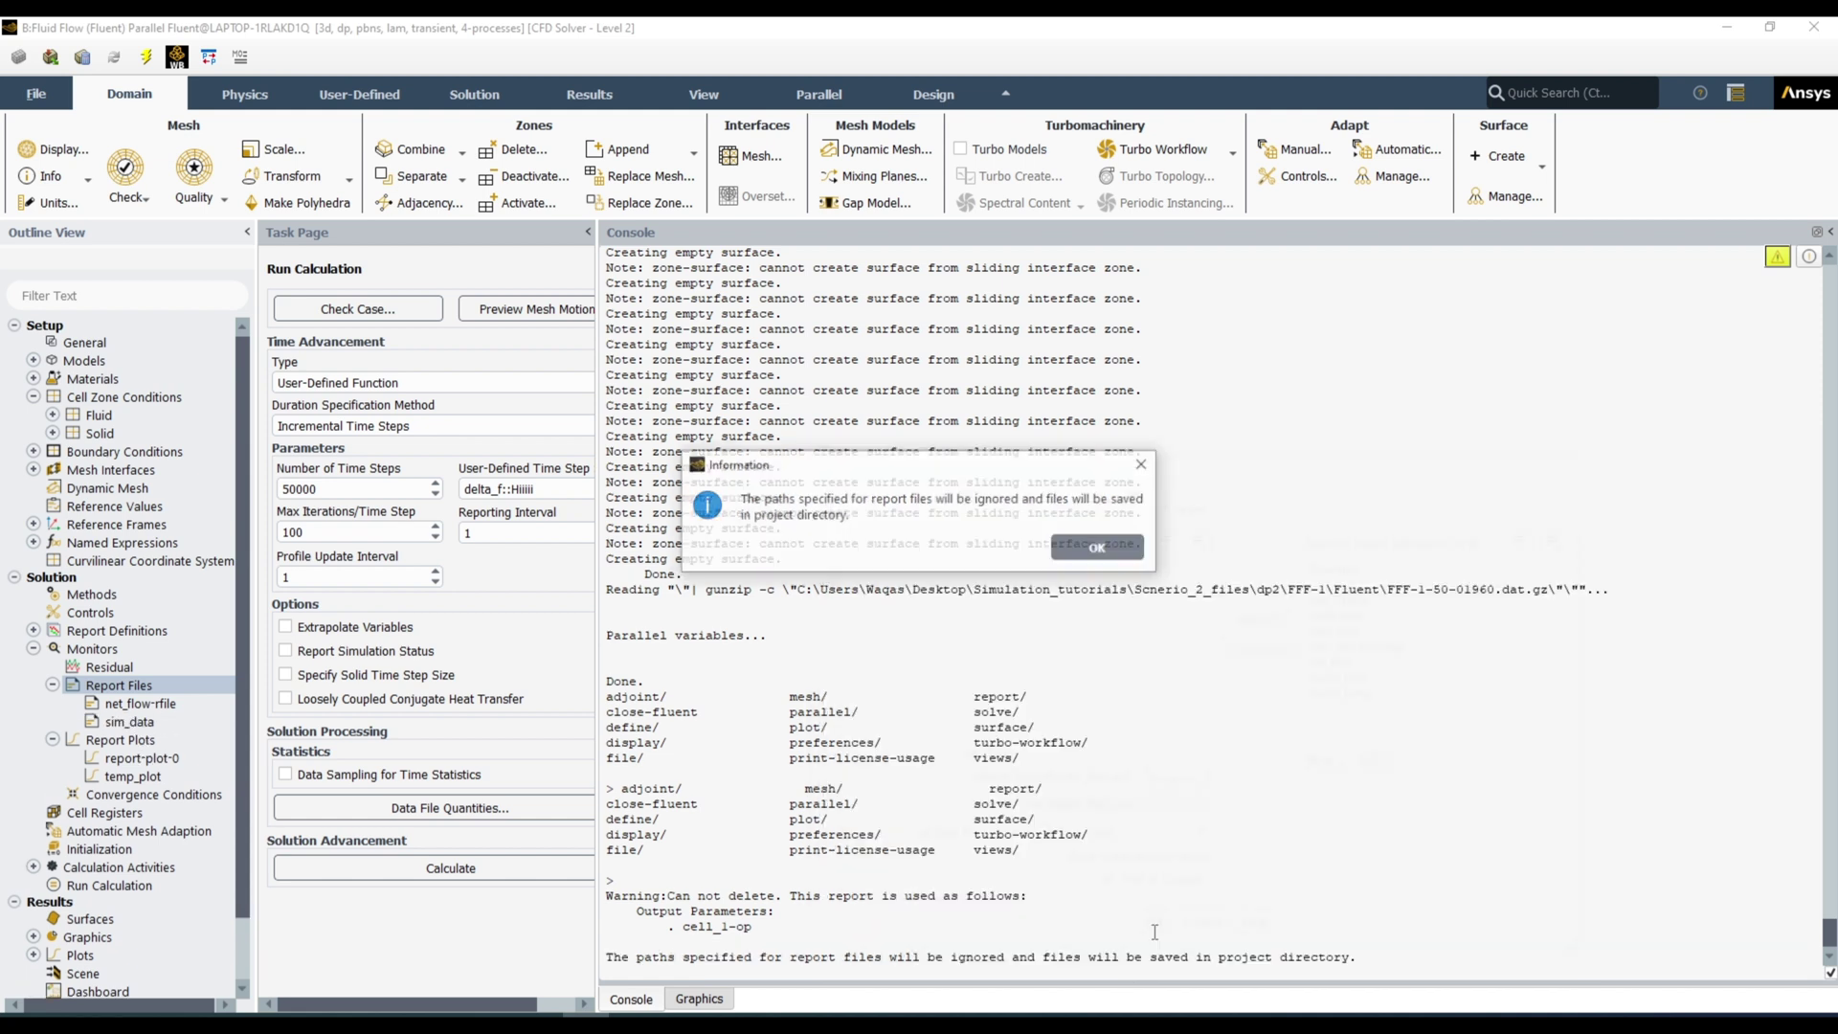
key(Return)
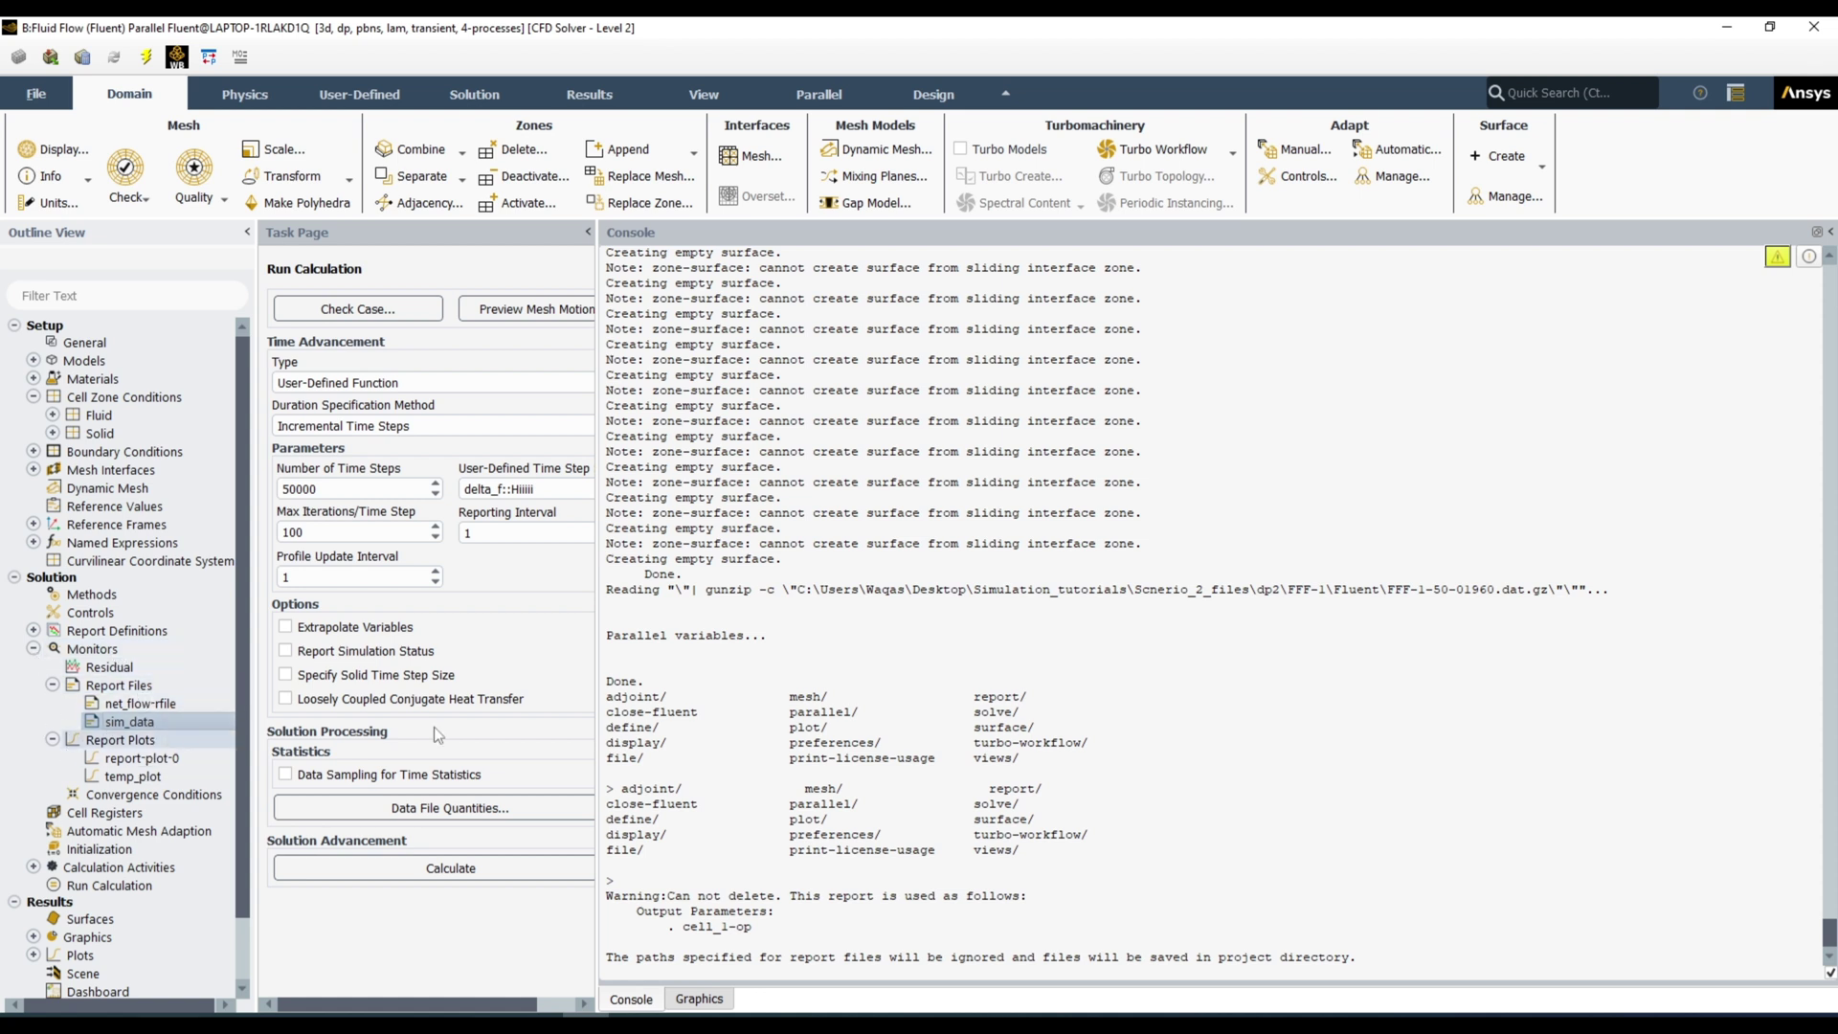
Step: Initialize the solution and start the calculation
right_click(120, 892)
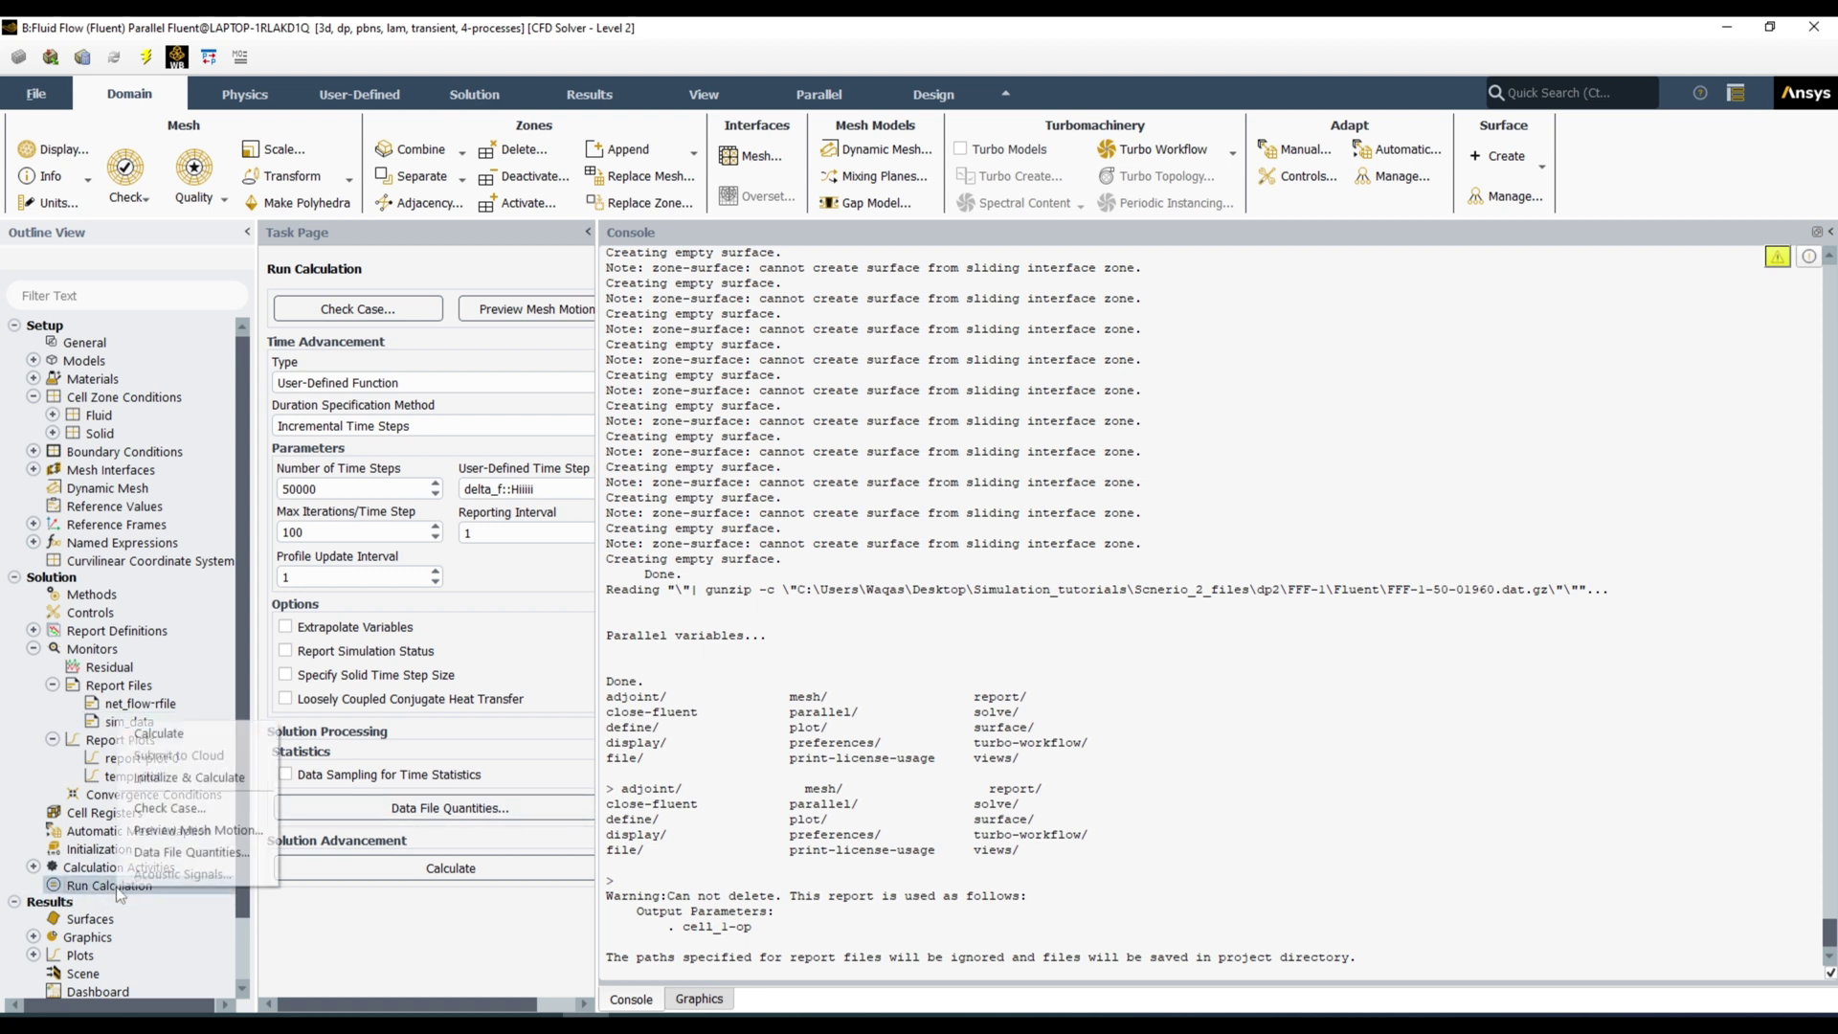
click(209, 780)
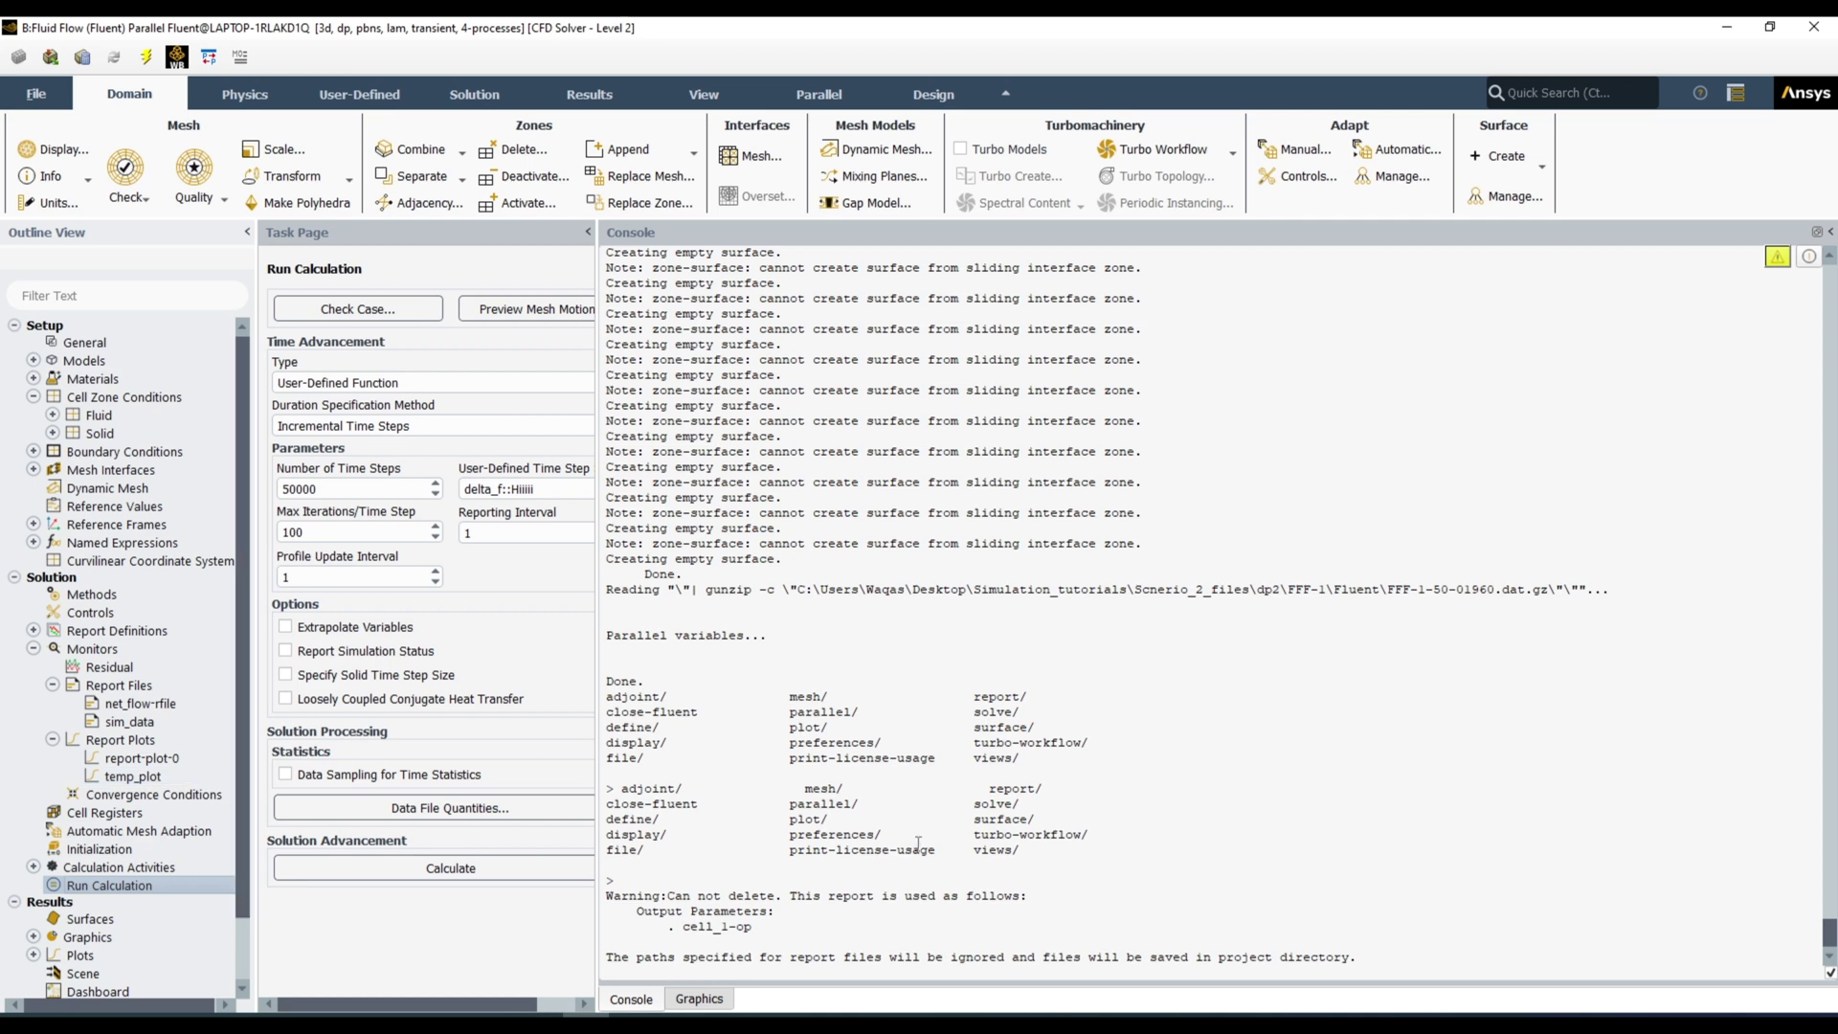